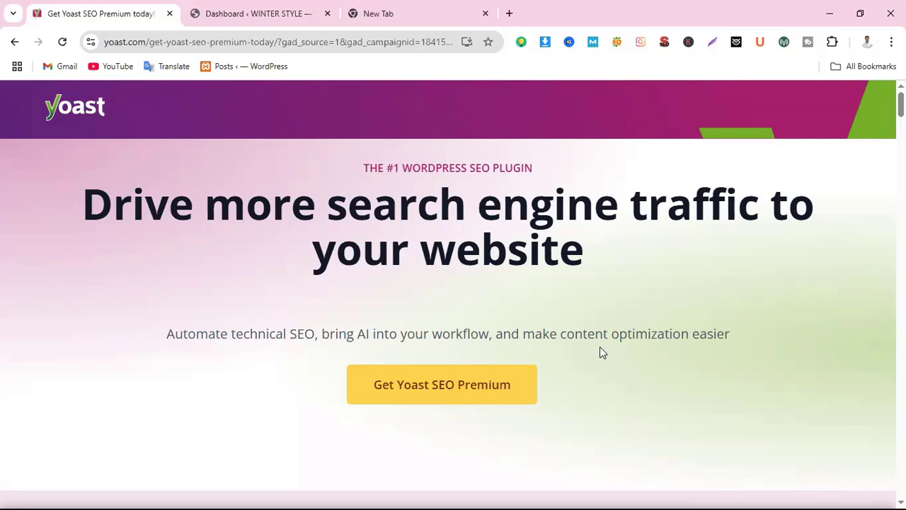
Switch to the WINTER STYLE site's WordPress dashboard and open the page for adding new plugins.
left_click(260, 15)
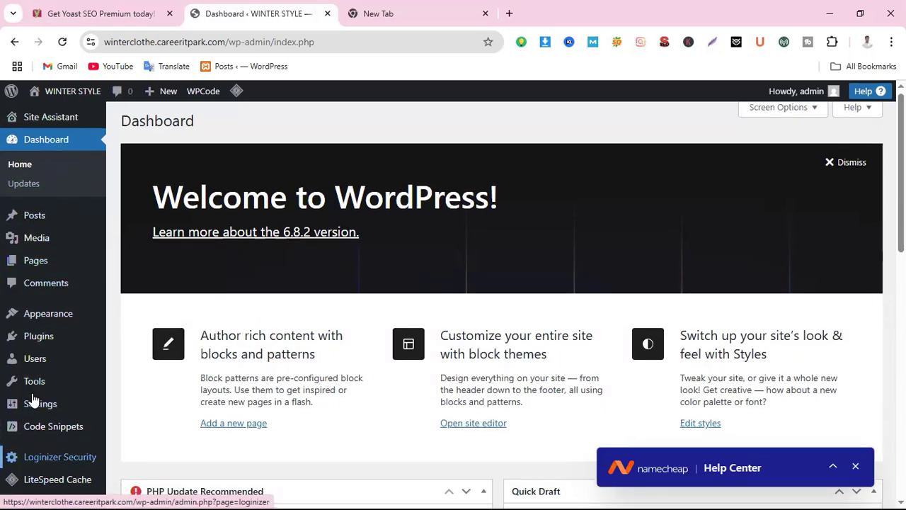
scroll(29, 404, "down", 2)
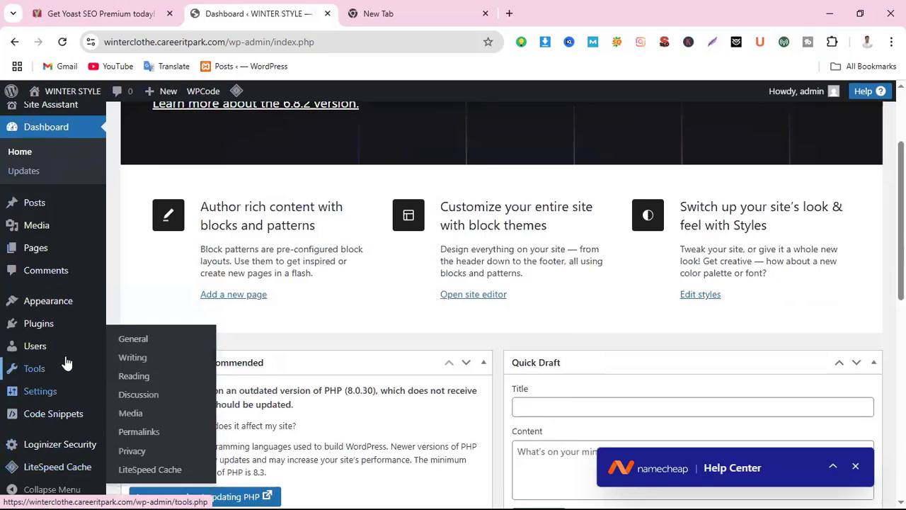
scroll(66, 361, "up", 2)
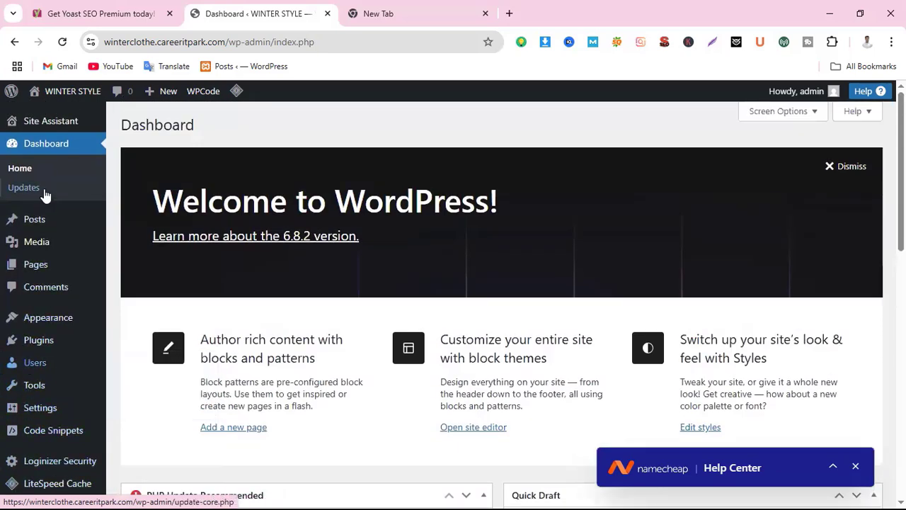
scroll(44, 404, "down", 2)
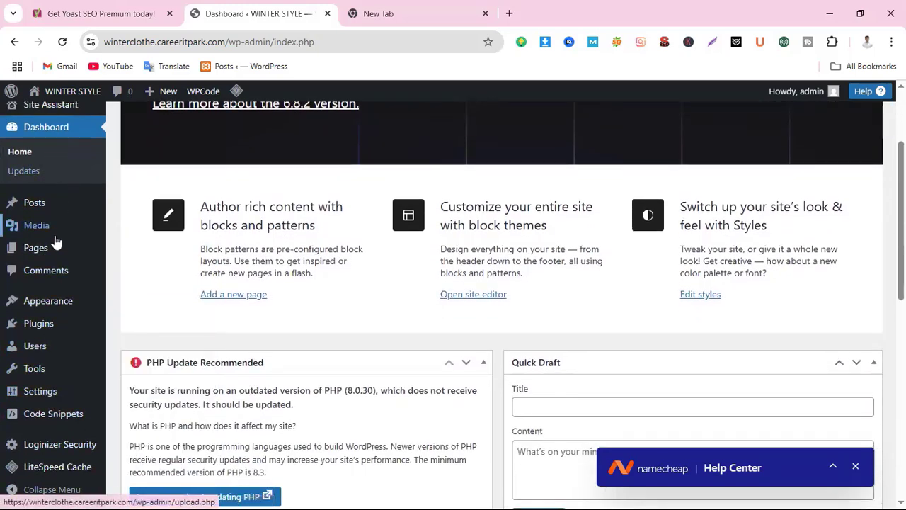
mouse_move(18, 257)
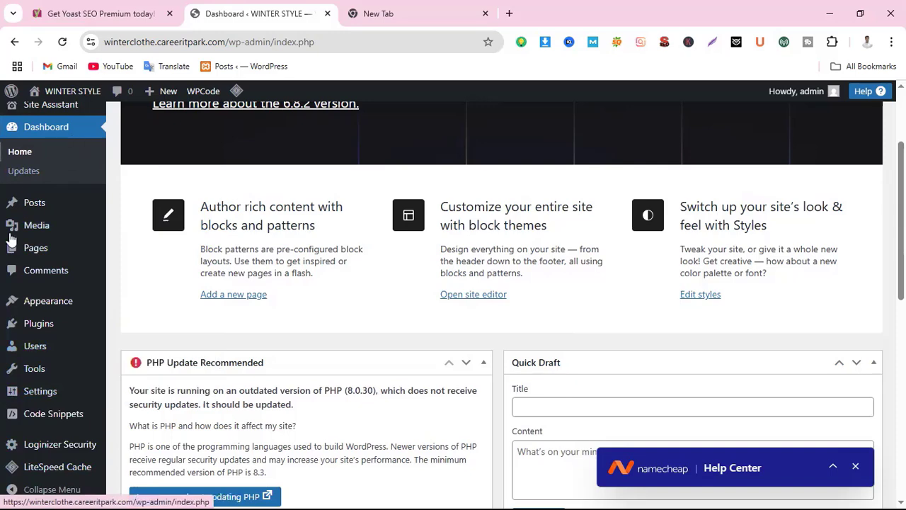
scroll(28, 287, "up", 2)
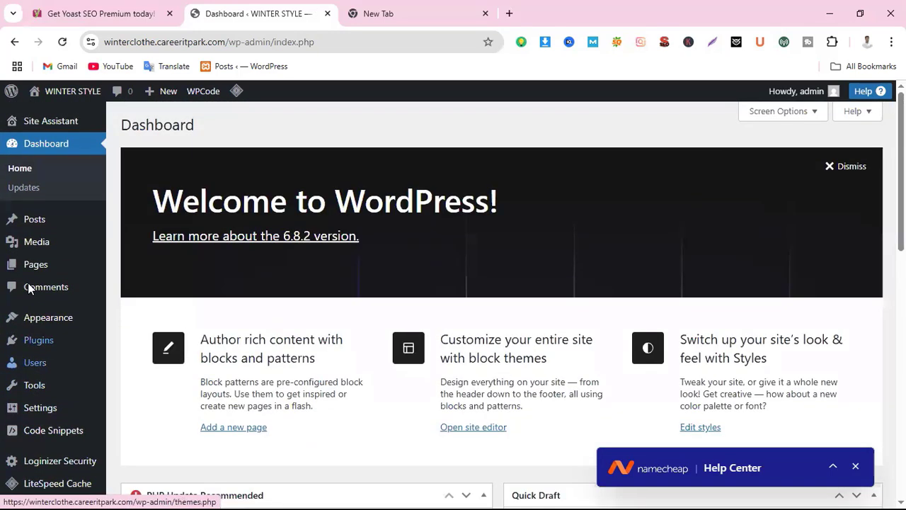
scroll(56, 389, "down", 2)
mouse_move(58, 317)
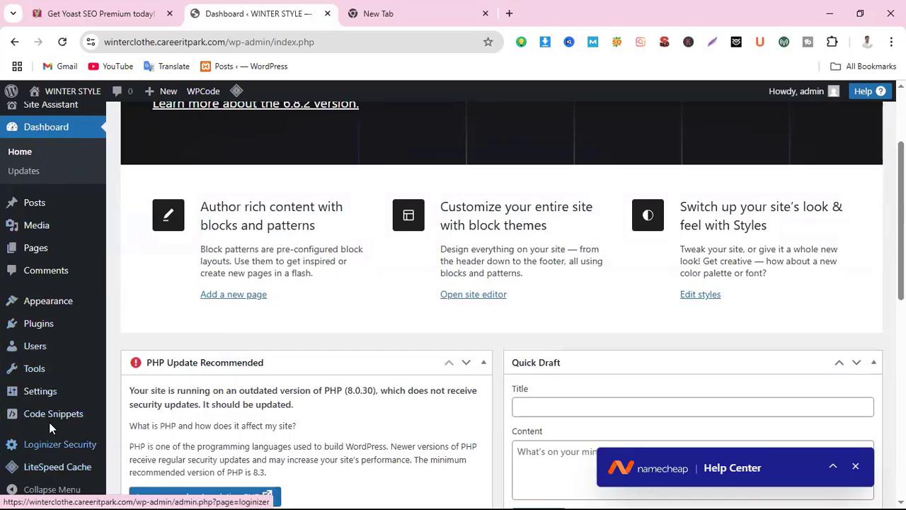
left_click(38, 330)
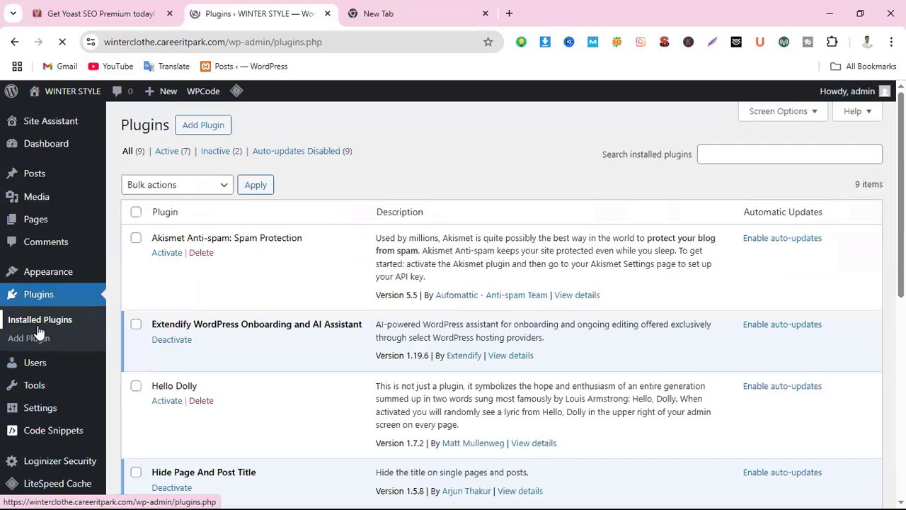
left_click(208, 127)
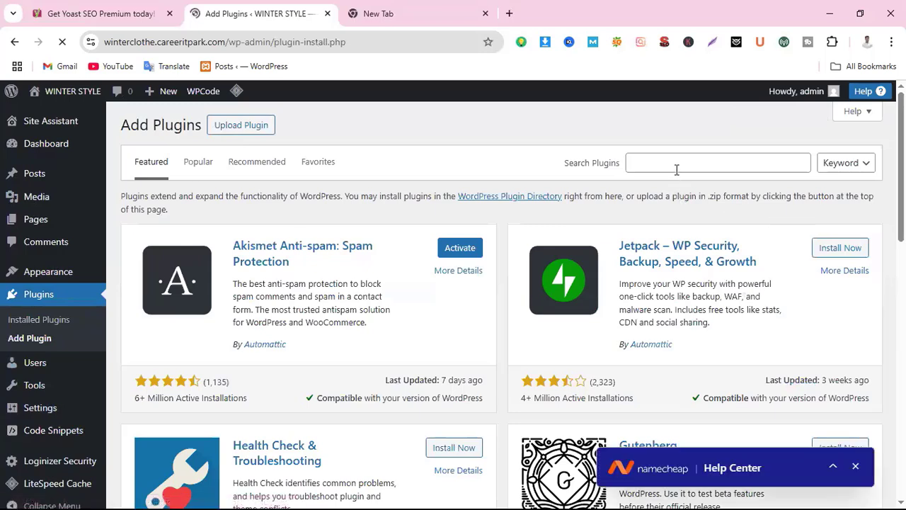
Search the plugin directory for "yoast seo", and install and activate the Yoast SEO plugin.
left_click(676, 168)
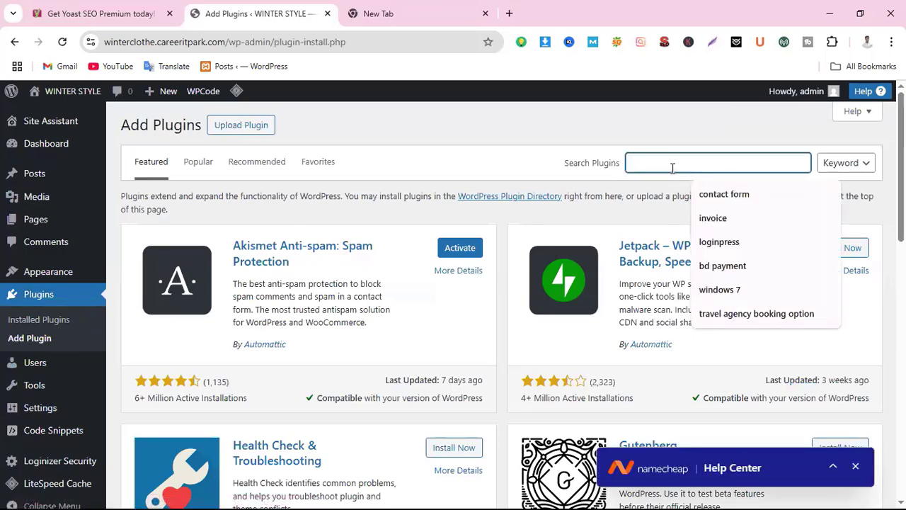
type("yoast seo")
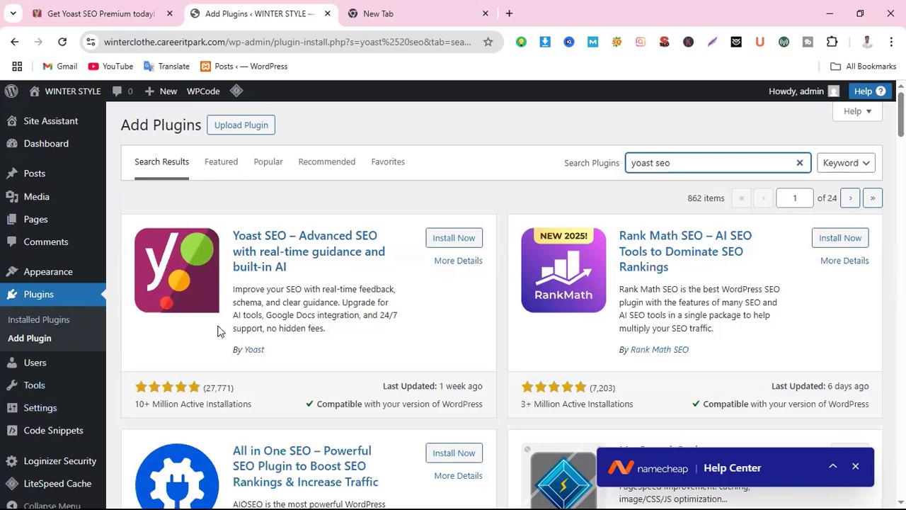
left_click(466, 241)
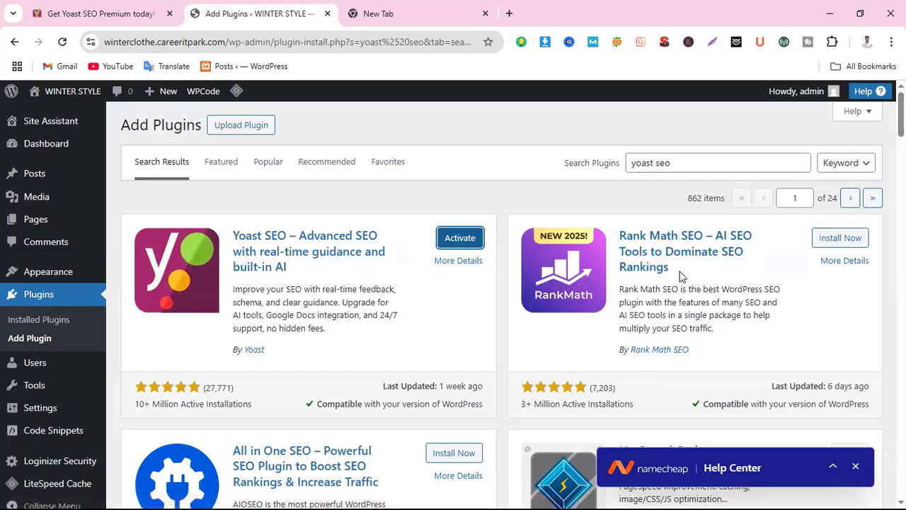
left_click(460, 239)
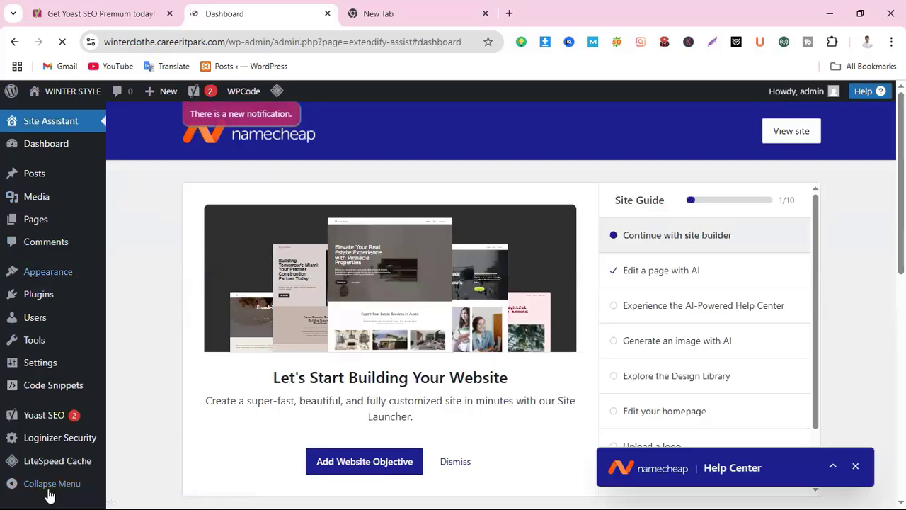
Look over the Site Assistant page, including its site guide, quick links and website tools, and the Yoast SEO submenu entries.
scroll(604, 305, "down", 1)
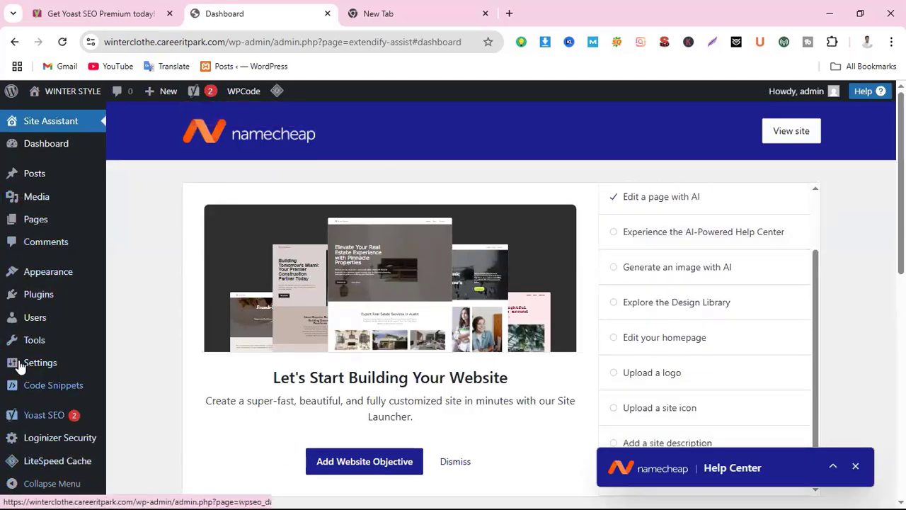
mouse_move(44, 419)
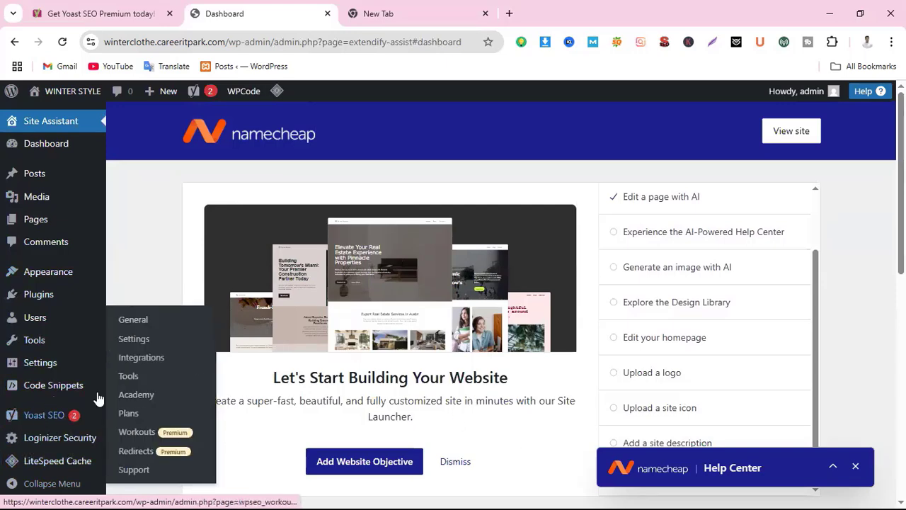
scroll(481, 366, "down", 4)
scroll(485, 448, "down", 4)
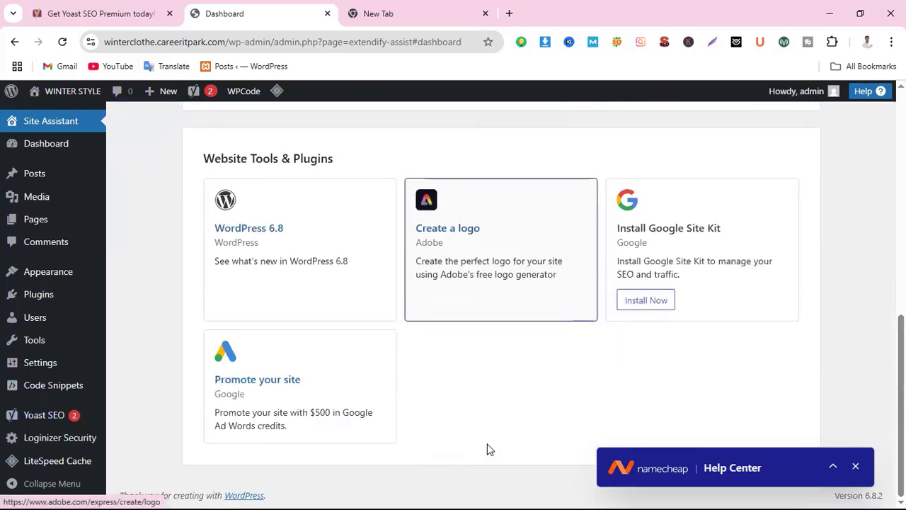
scroll(488, 449, "up", 5)
scroll(507, 448, "up", 1)
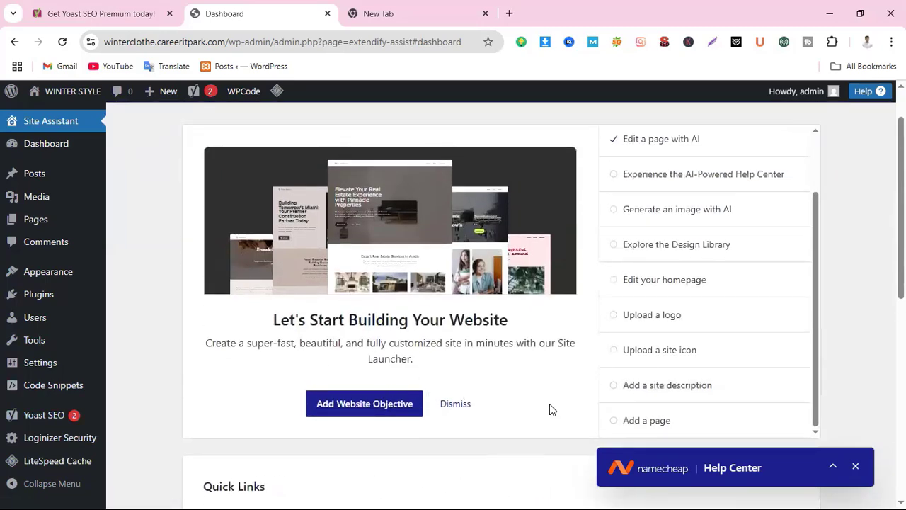
scroll(478, 368, "down", 2)
scroll(667, 389, "up", 4)
scroll(658, 311, "down", 4)
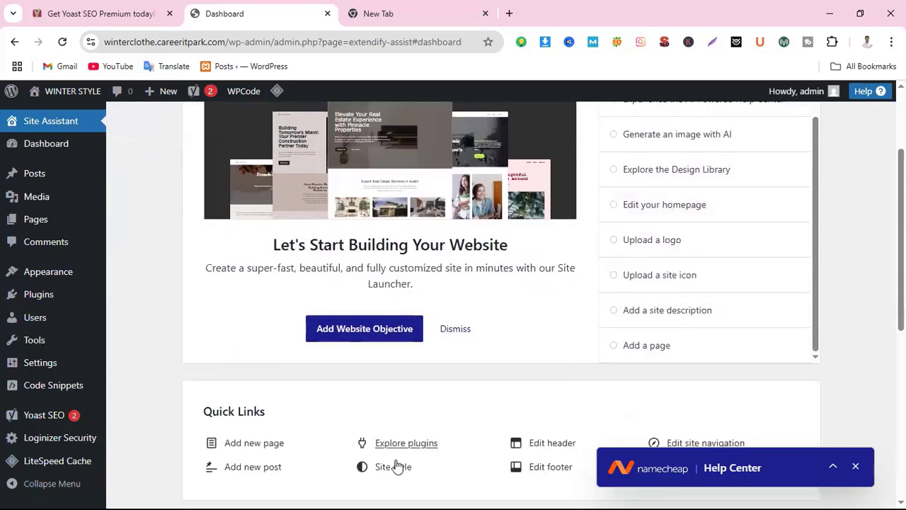
Close the Namecheap Help Center widget and dismiss the "Let's Start Building Your Website" task in the site guide.
left_click(856, 467)
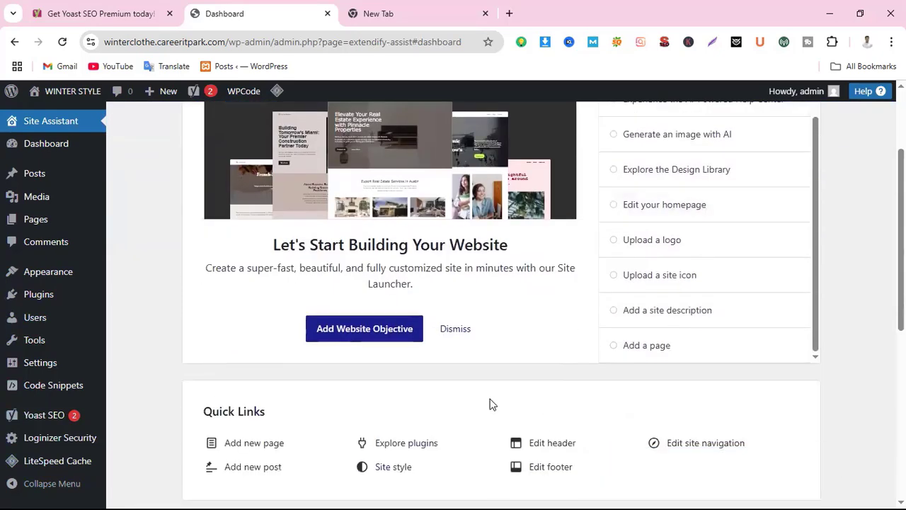
left_click(456, 328)
scroll(462, 324, "down", 3)
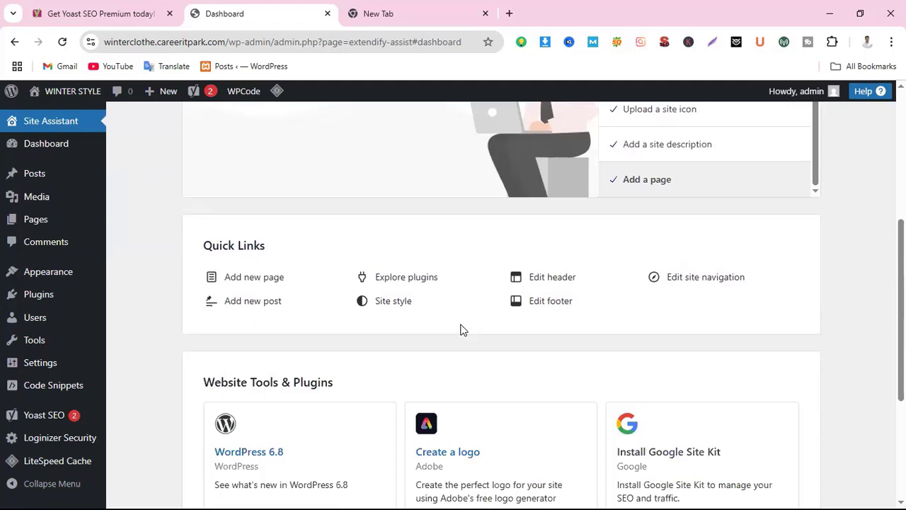
scroll(471, 326, "up", 4)
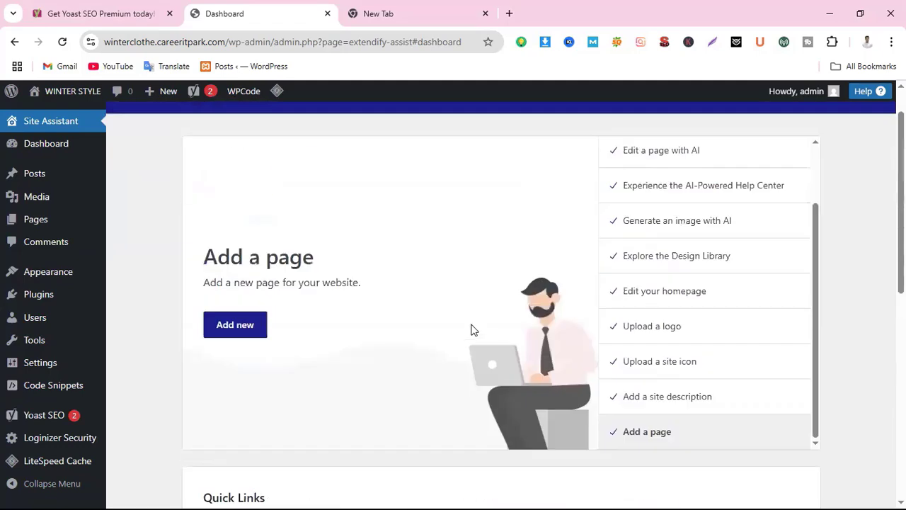
scroll(495, 387, "down", 7)
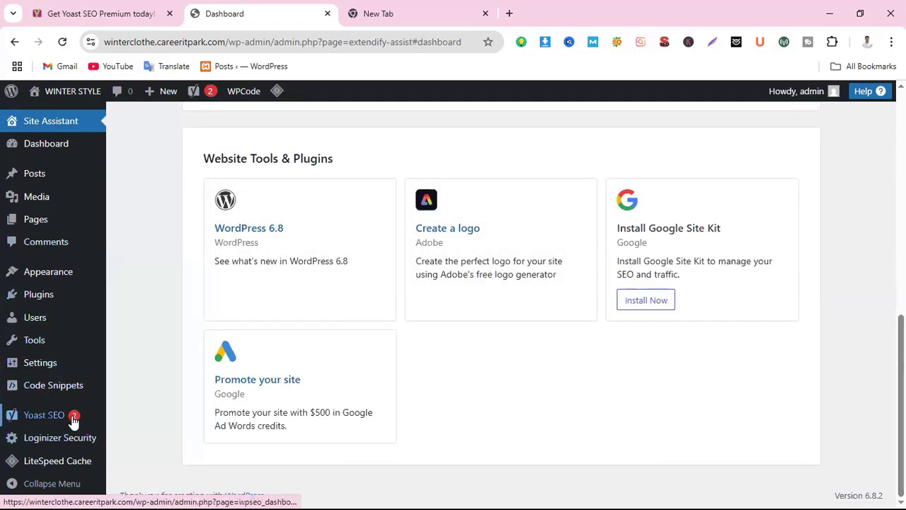
Open the Yoast SEO general dashboard and close the Google Docs Add-On promotion.
mouse_move(61, 419)
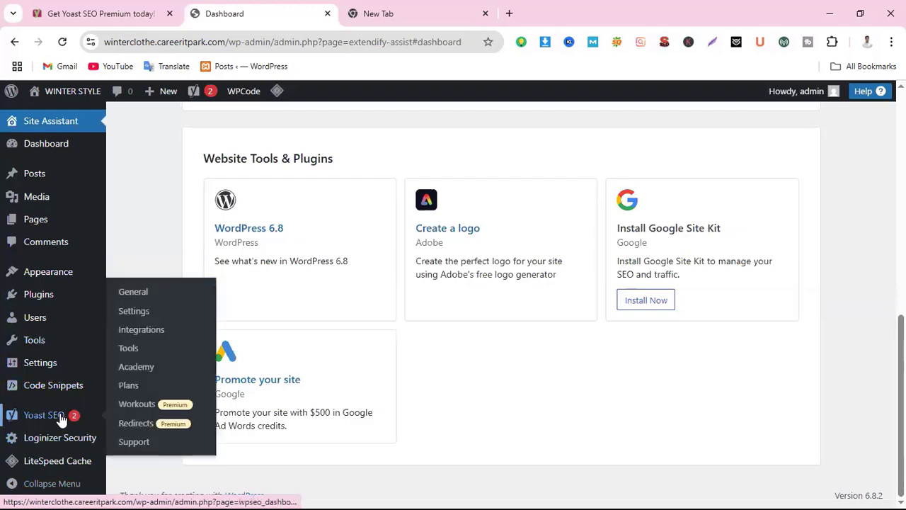
left_click(61, 419)
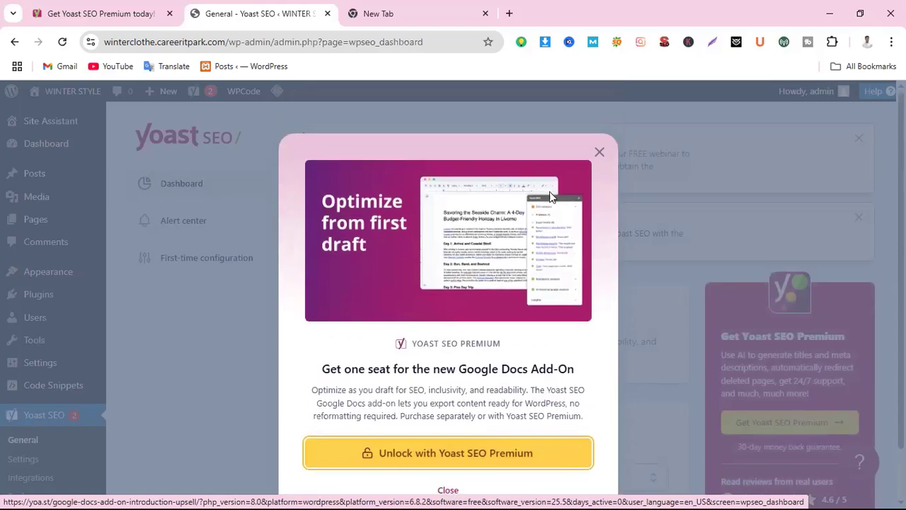
left_click(599, 153)
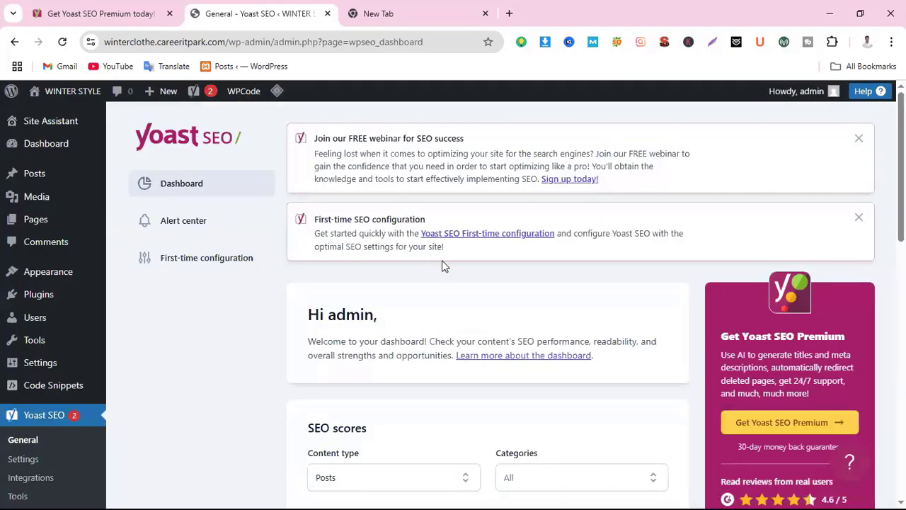
Open the Yoast SEO plugin's own settings.
scroll(35, 389, "down", 1)
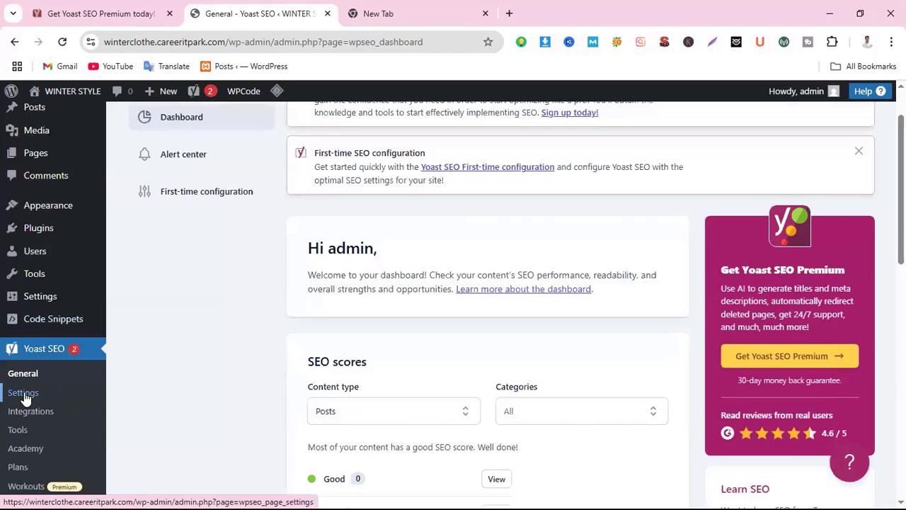
left_click(25, 394)
scroll(519, 395, "down", 1)
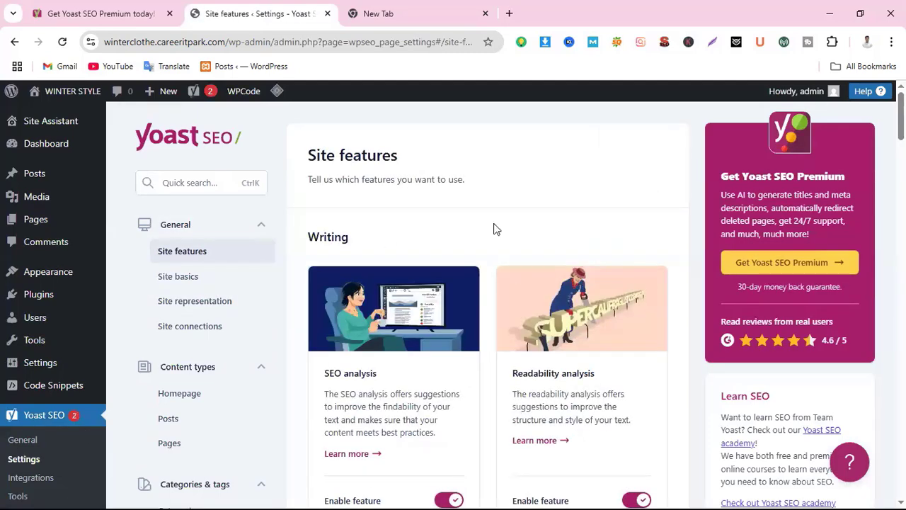
Examine the Writing features under Site features, such as SEO analysis, readability analysis, inclusive language analysis and Yoast AI, and the settings categories.
scroll(506, 386, "down", 3)
scroll(494, 383, "up", 3)
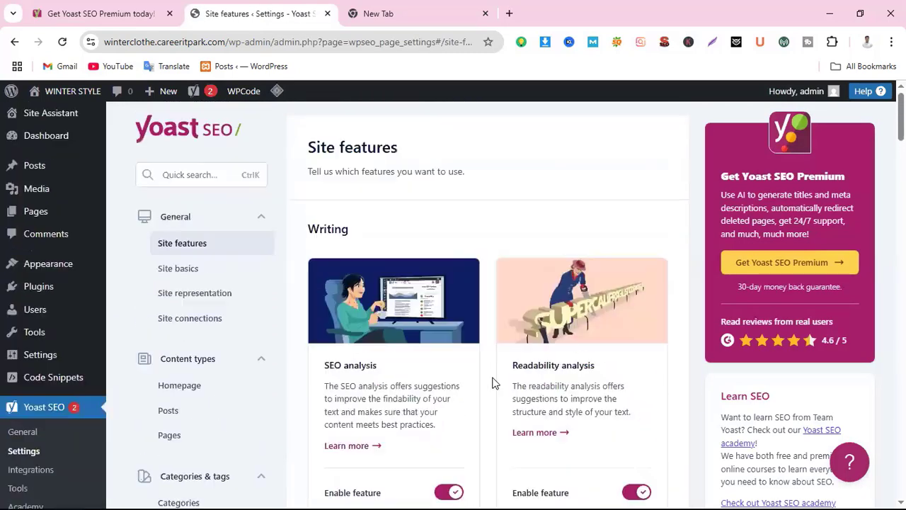
scroll(431, 429, "down", 2)
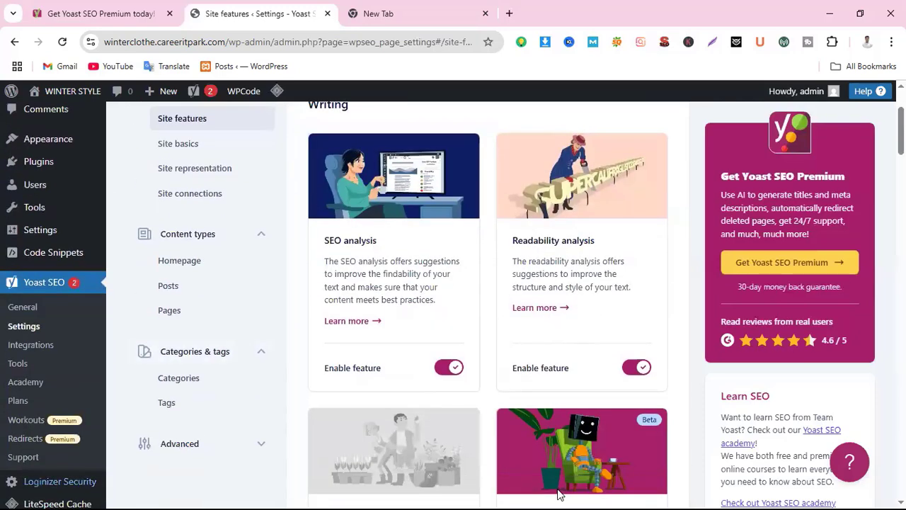
scroll(421, 428, "up", 2)
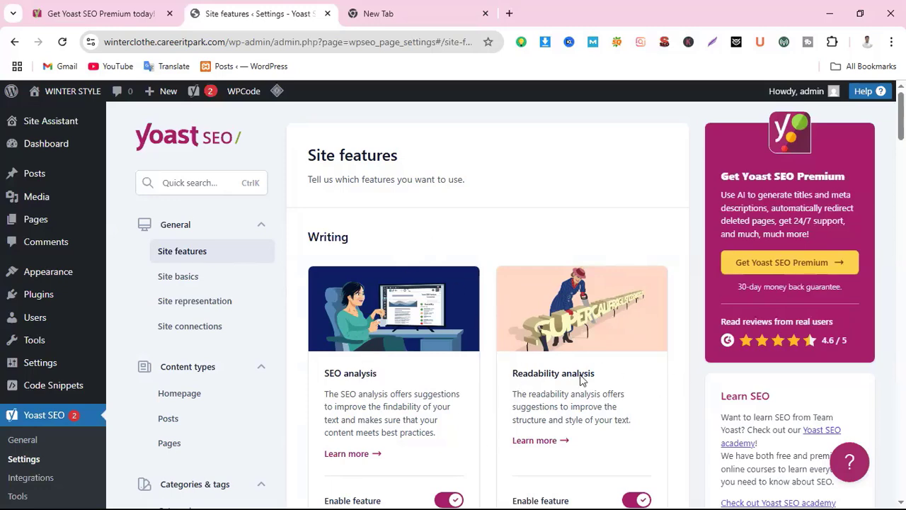
scroll(552, 389, "down", 3)
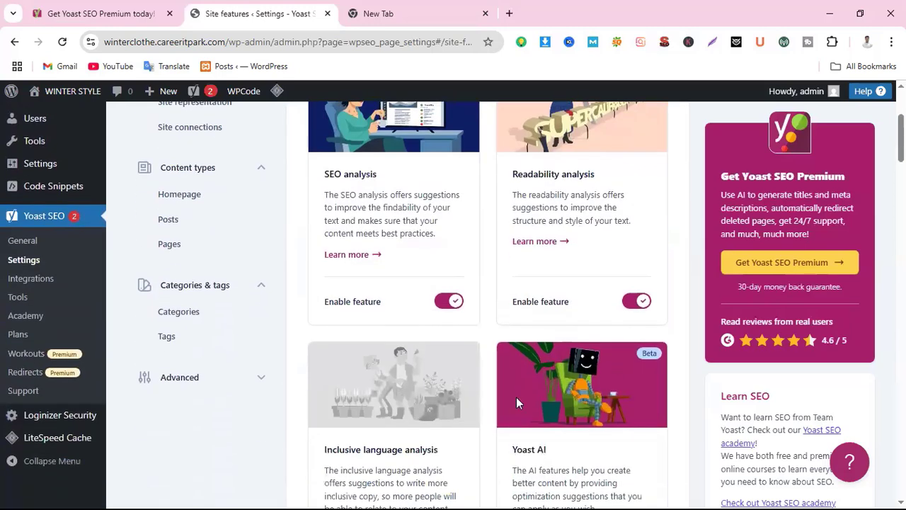
scroll(551, 401, "up", 3)
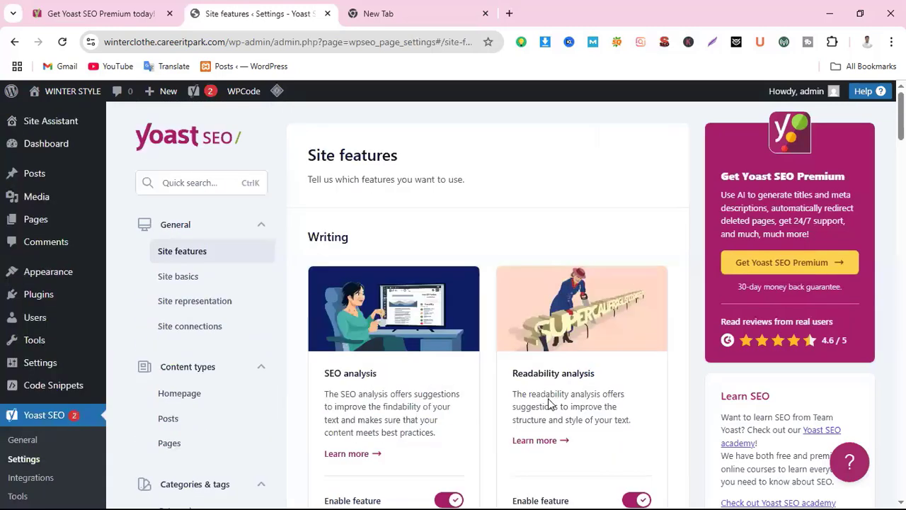
scroll(444, 362, "down", 1)
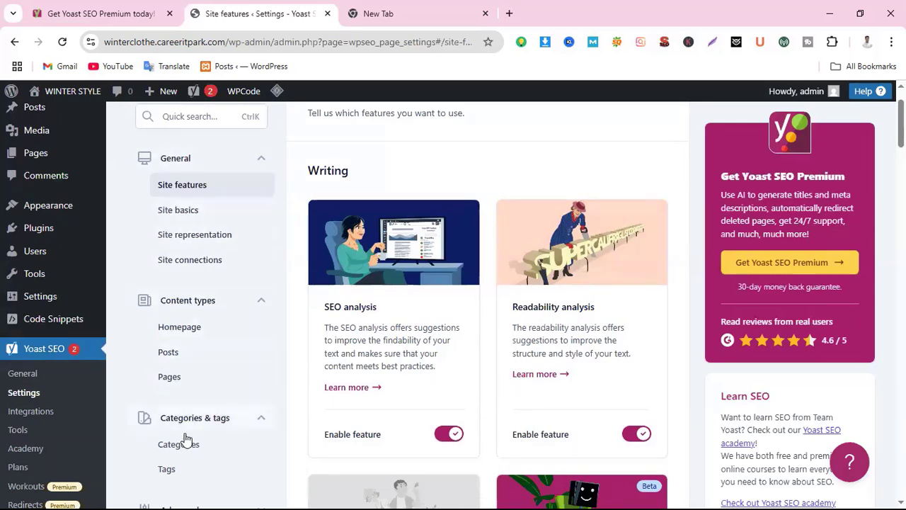
scroll(494, 280, "down", 2)
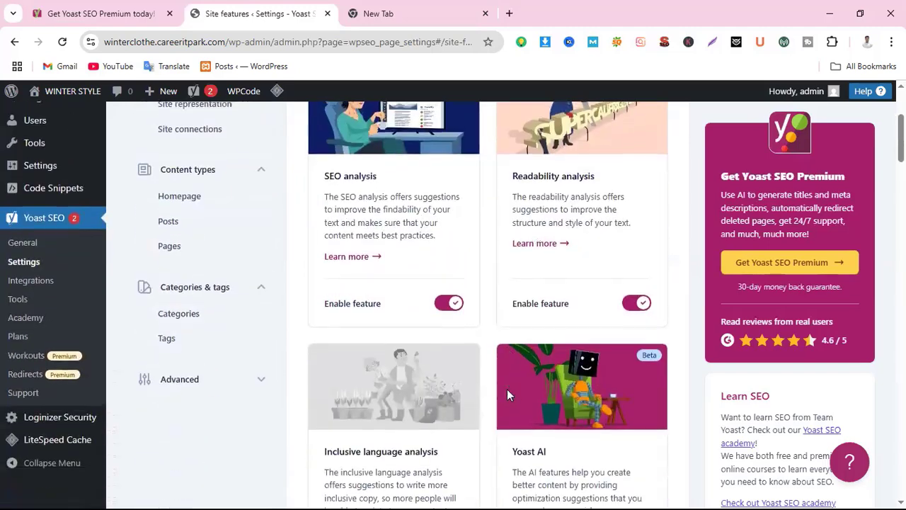
scroll(623, 248, "up", 3)
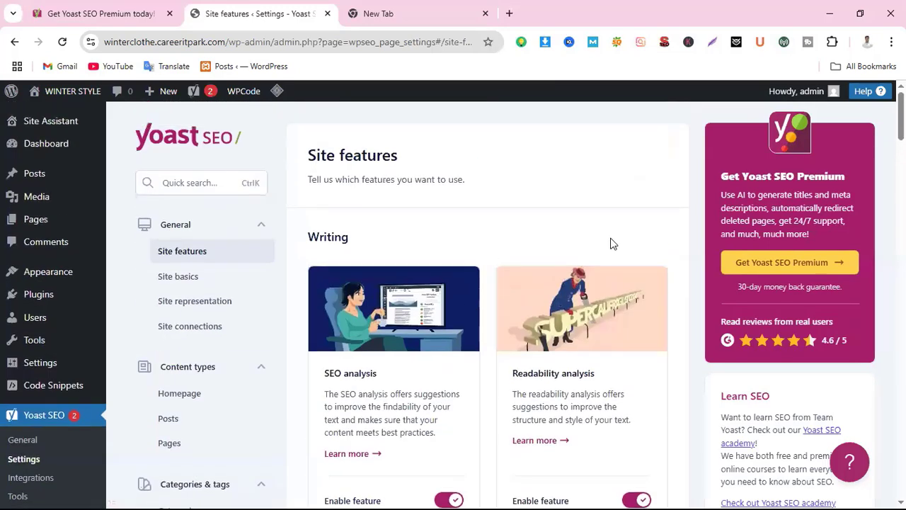
Enable the Inclusive language analysis feature in the Writing section of Site features.
scroll(567, 269, "down", 3)
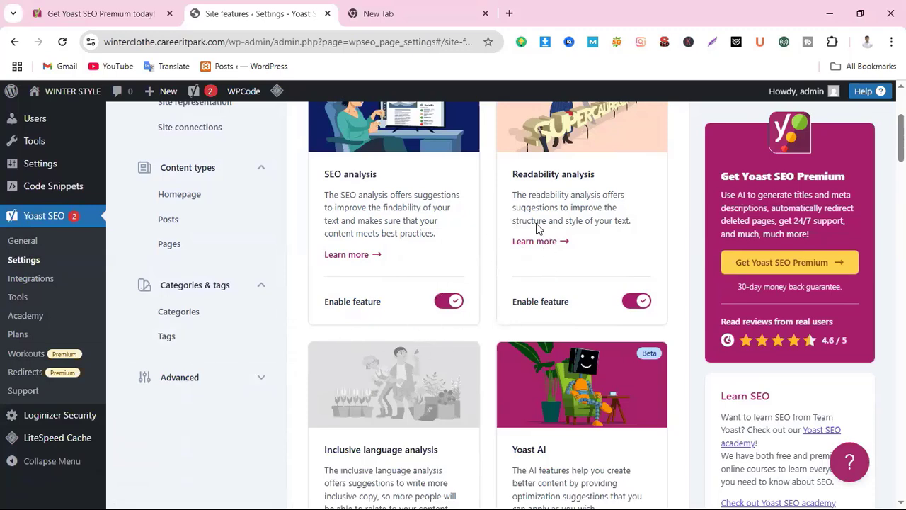
scroll(558, 289, "up", 1)
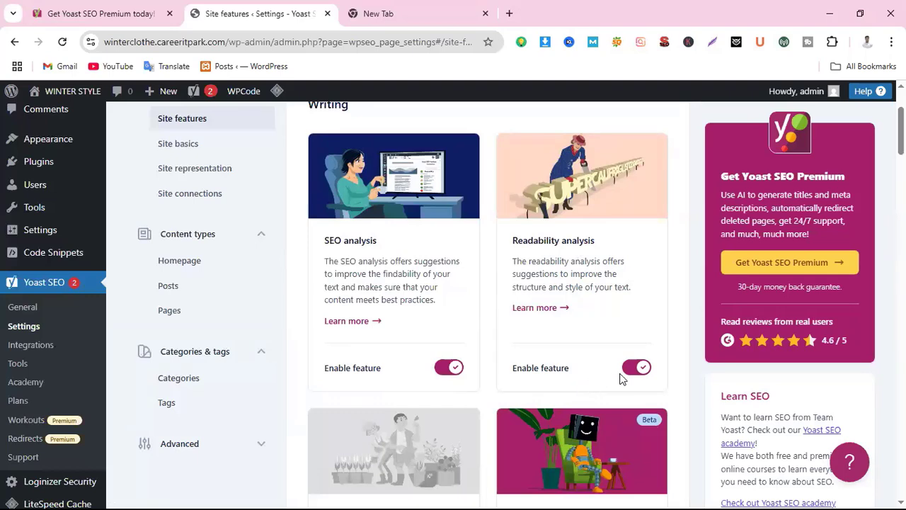
scroll(620, 379, "down", 5)
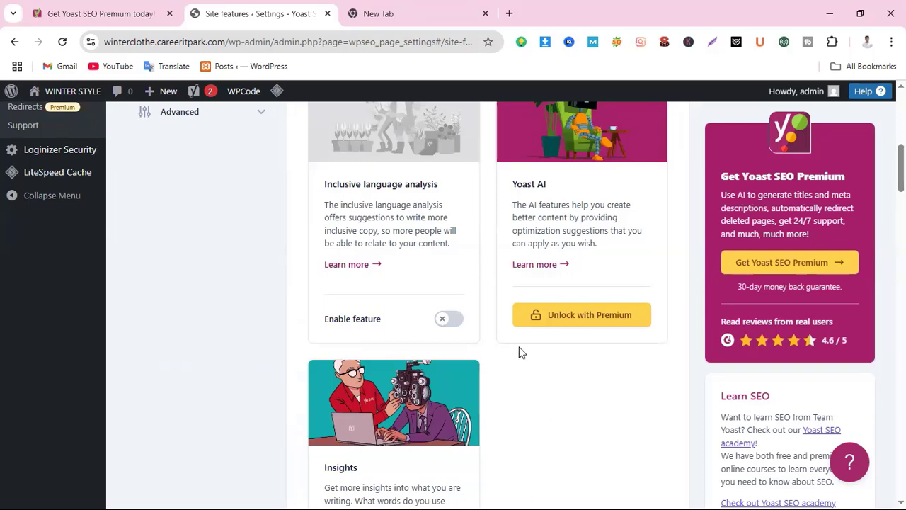
left_click(453, 324)
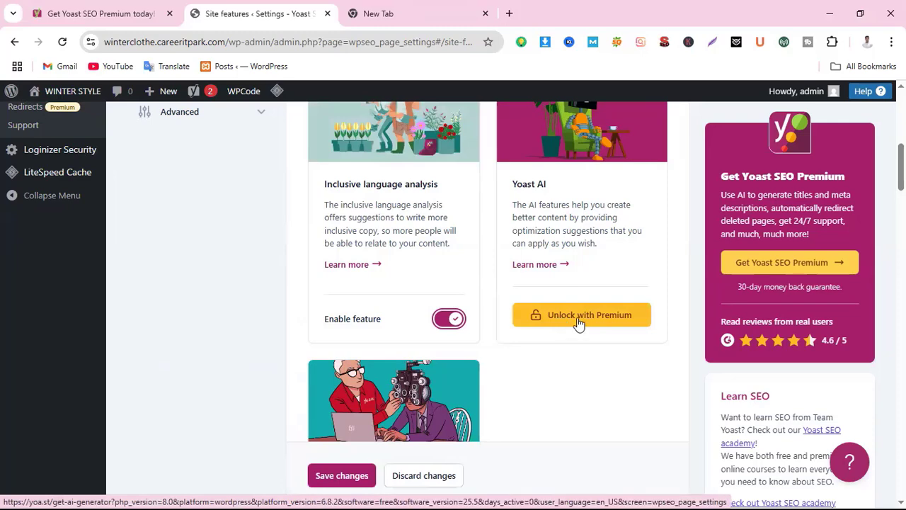
Examine the remaining site features: Insights, the Site structure options, the Social sharing options and the Admin bar menu under Tools.
scroll(579, 324, "down", 1)
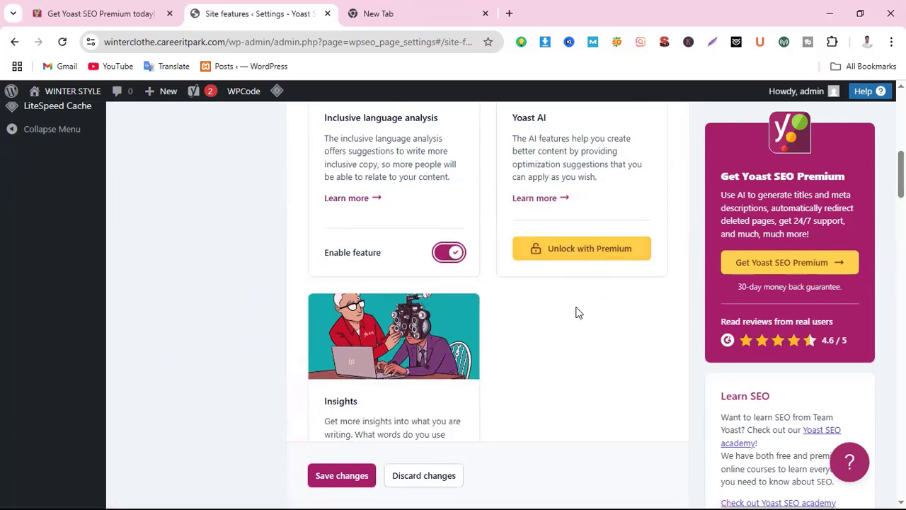
scroll(576, 312, "down", 2)
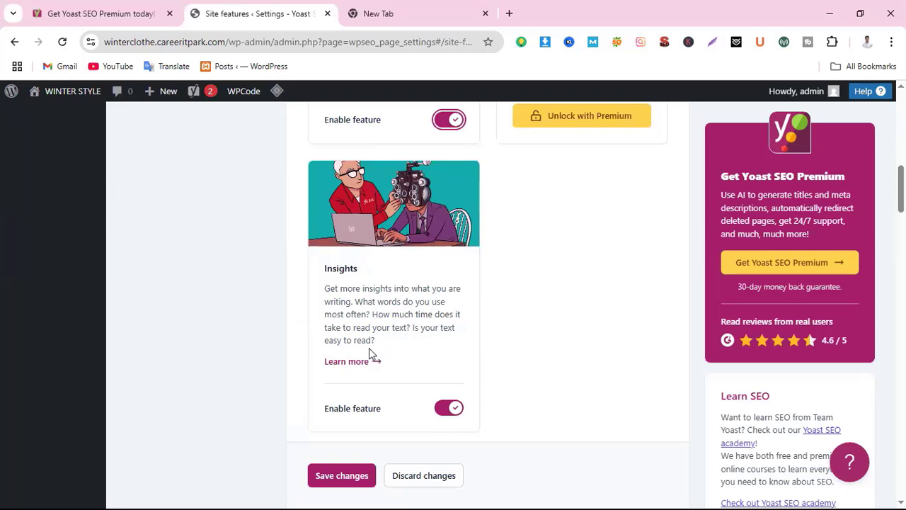
scroll(412, 414, "down", 2)
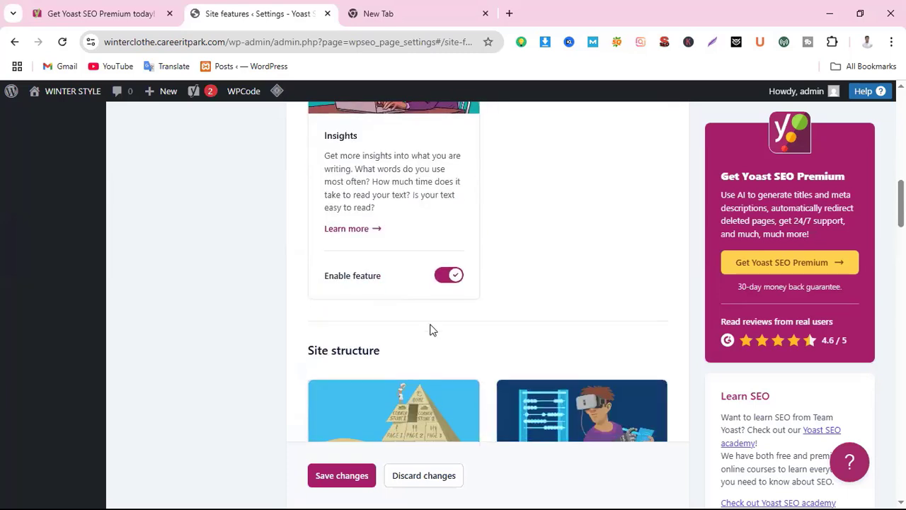
scroll(510, 290, "down", 1)
scroll(425, 333, "down", 3)
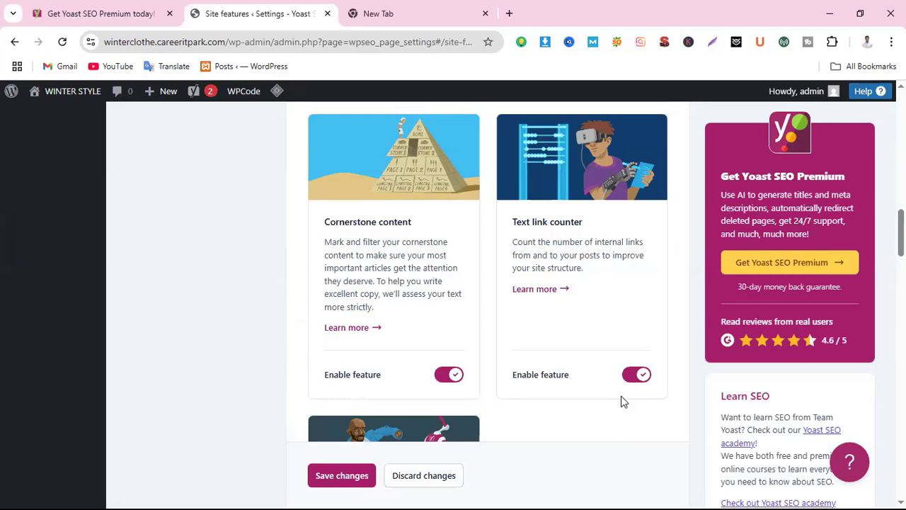
scroll(623, 401, "down", 3)
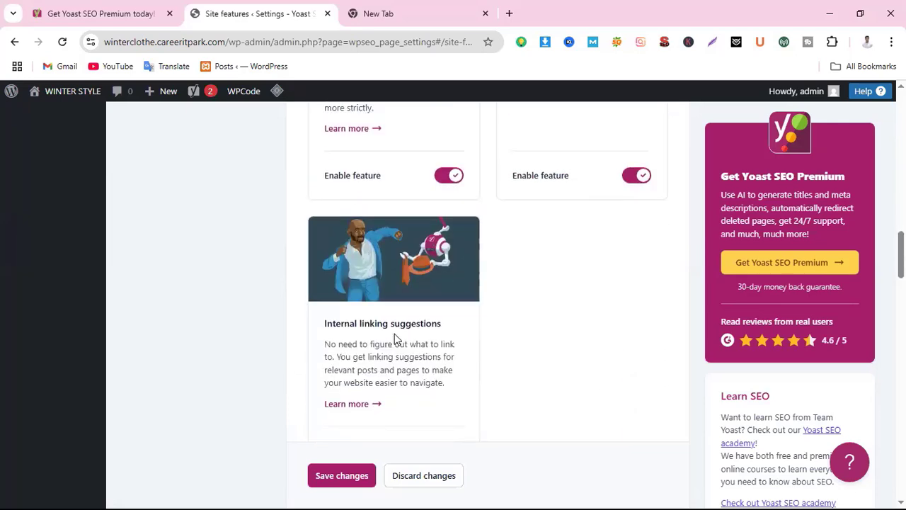
scroll(452, 329, "down", 2)
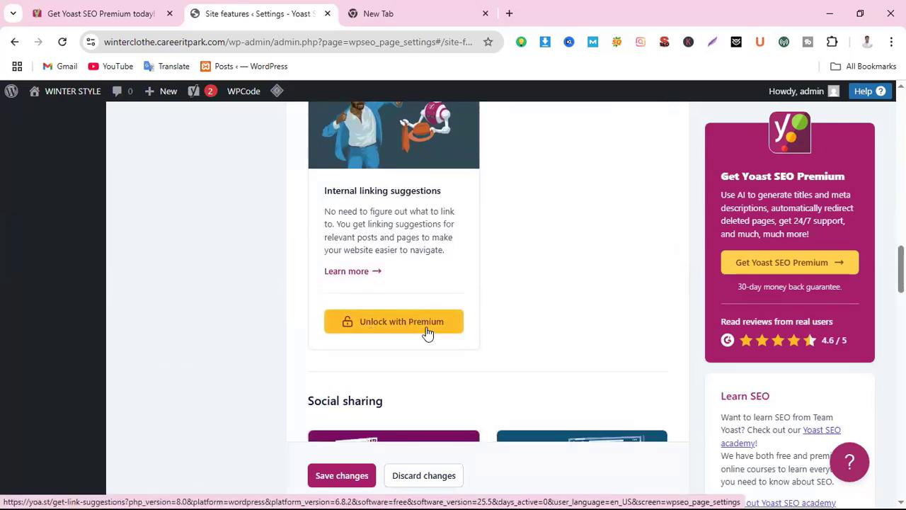
scroll(428, 333, "down", 4)
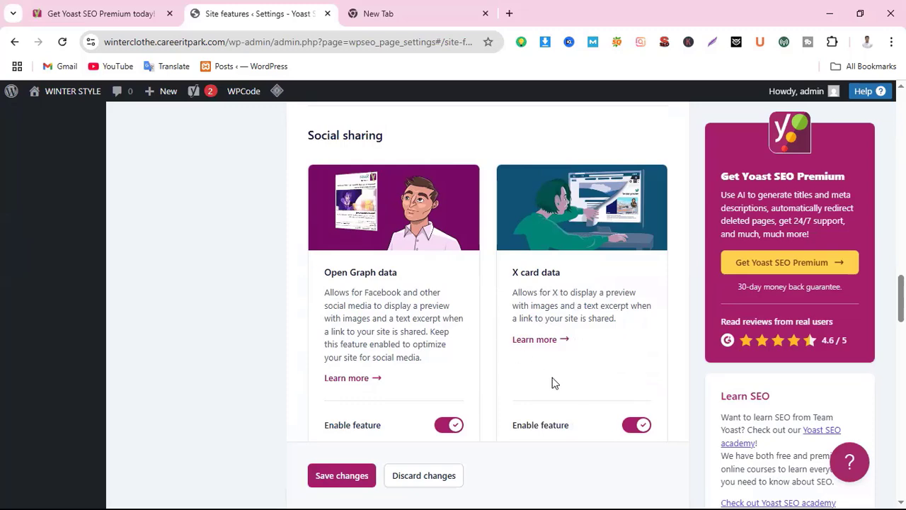
scroll(571, 425, "down", 3)
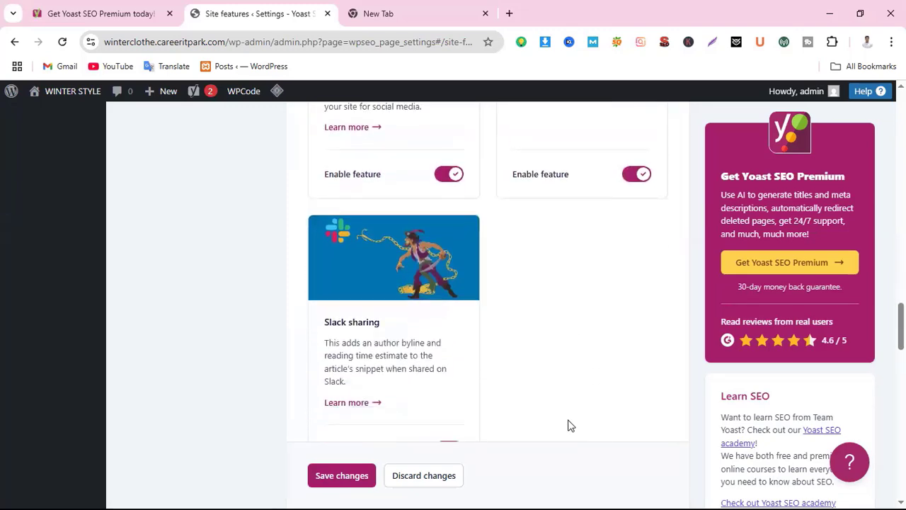
scroll(571, 425, "down", 1)
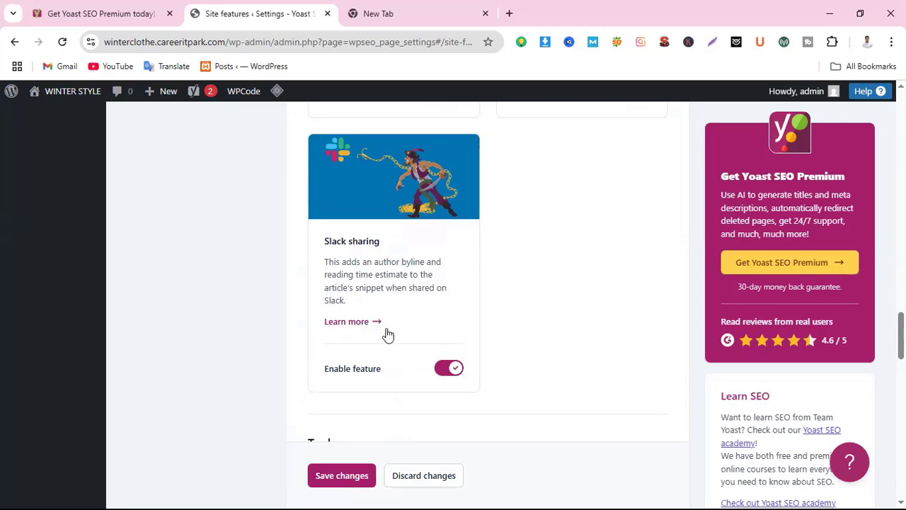
scroll(453, 379, "down", 1)
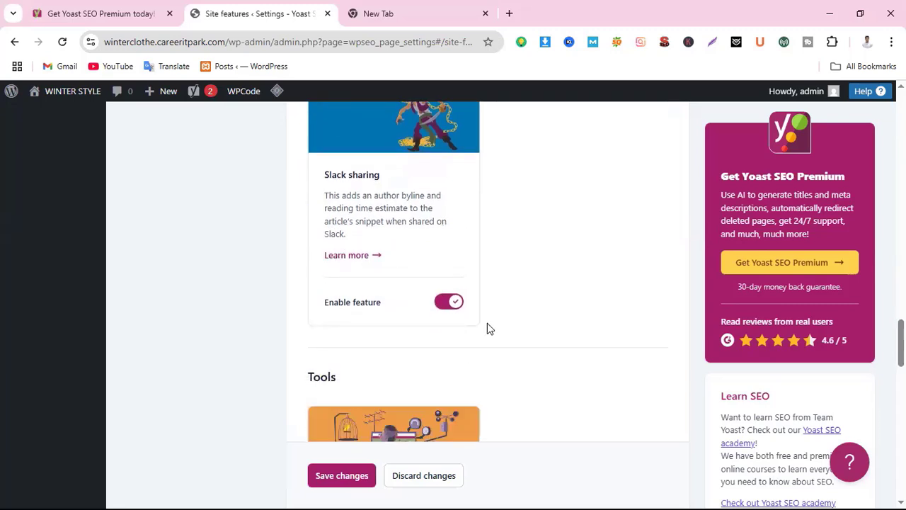
scroll(463, 324, "up", 1)
scroll(463, 325, "down", 5)
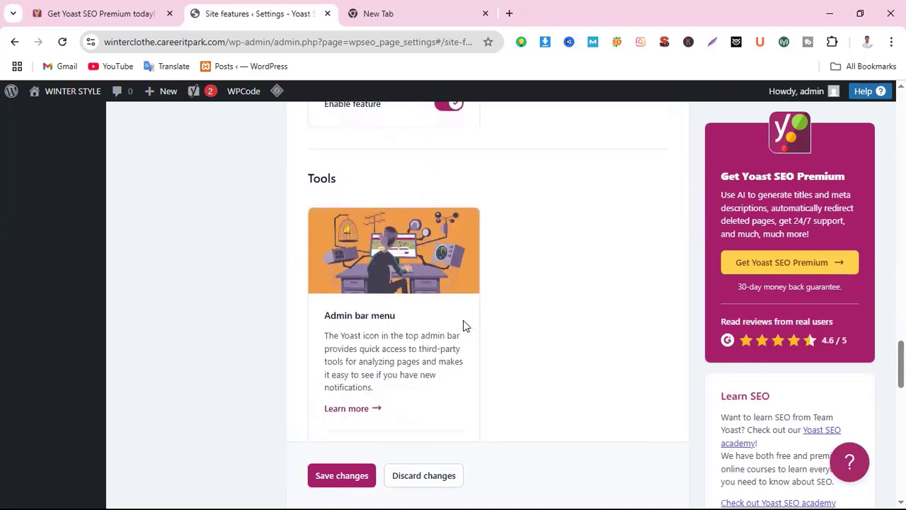
scroll(467, 326, "down", 1)
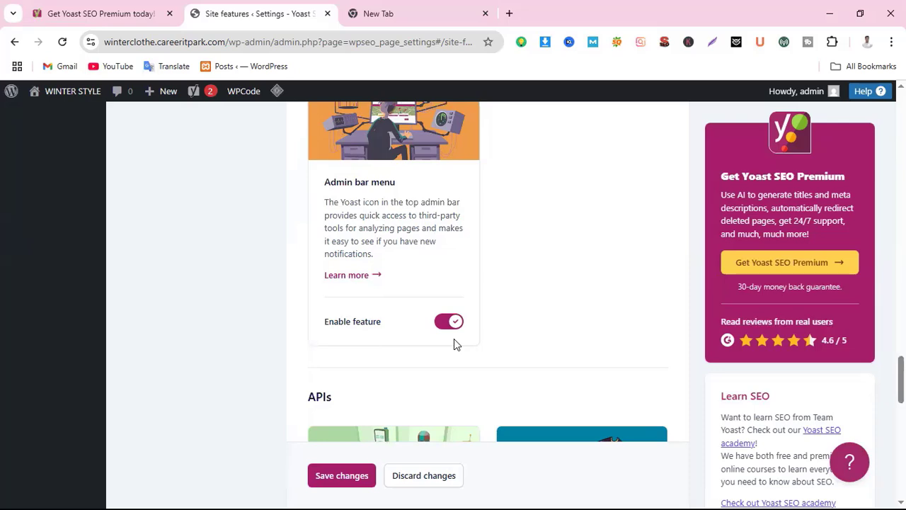
Disable the REST API endpoint feature in the APIs section, review the XML sitemaps, IndexNow and llms.txt features, and save the changes.
scroll(456, 338, "down", 4)
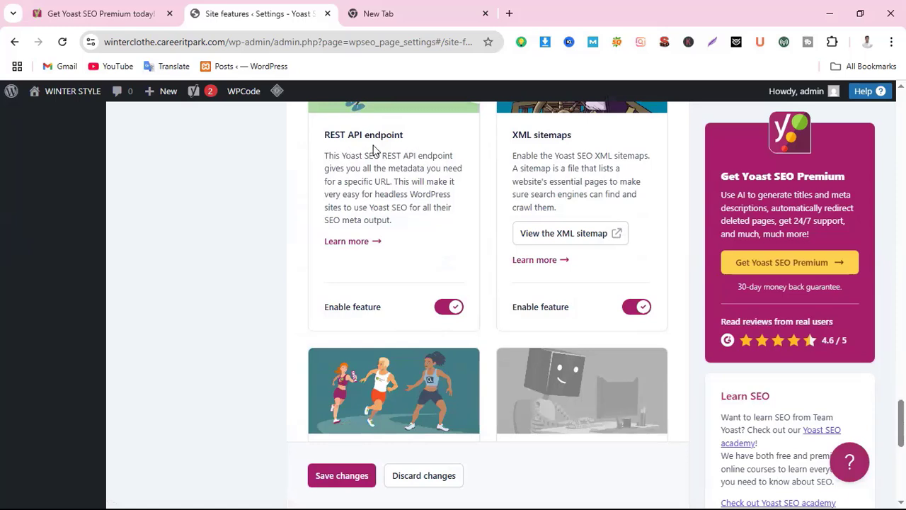
left_click(446, 310)
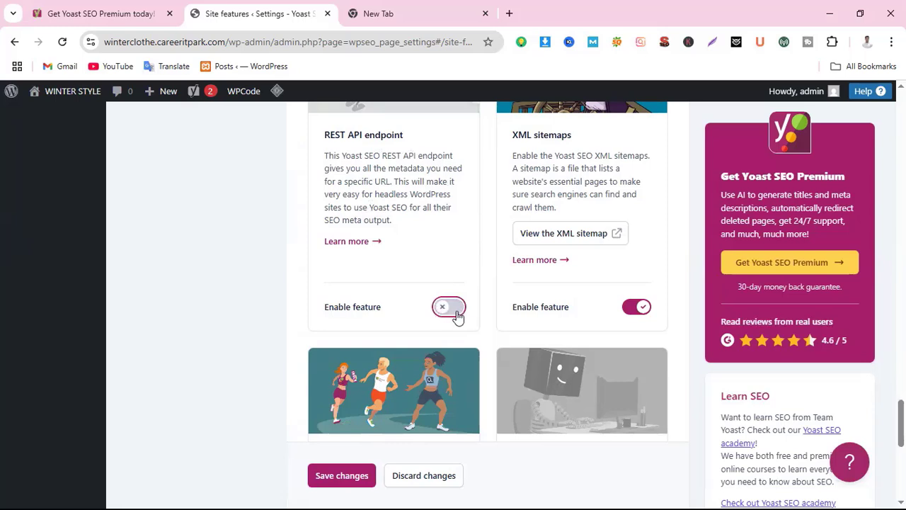
scroll(457, 315, "up", 1)
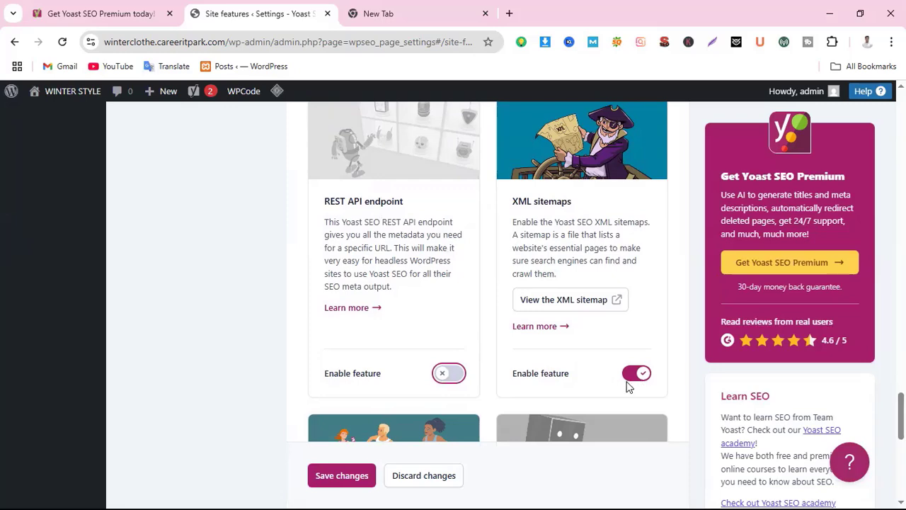
scroll(627, 386, "down", 2)
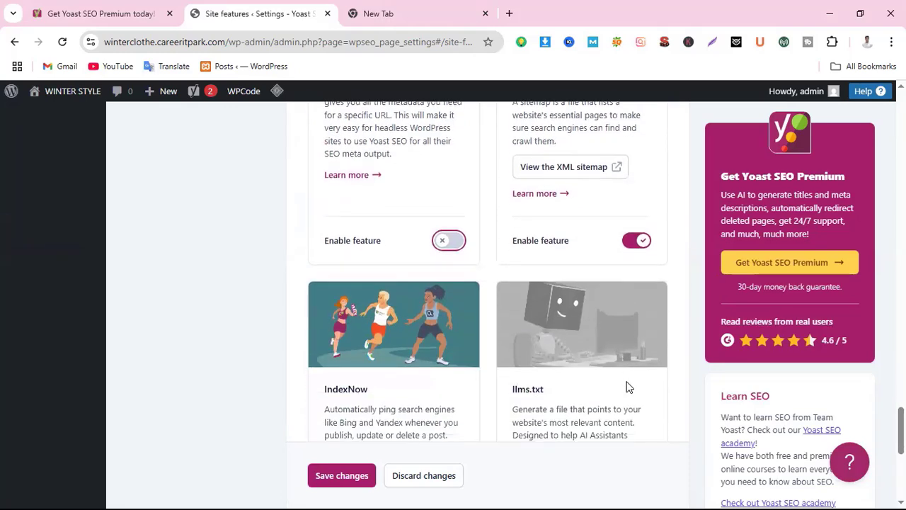
scroll(627, 386, "down", 1)
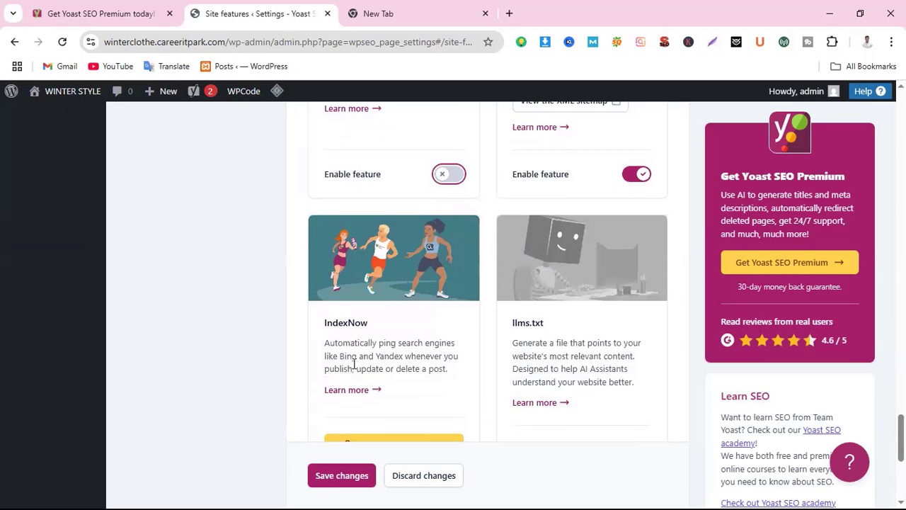
scroll(361, 357, "down", 1)
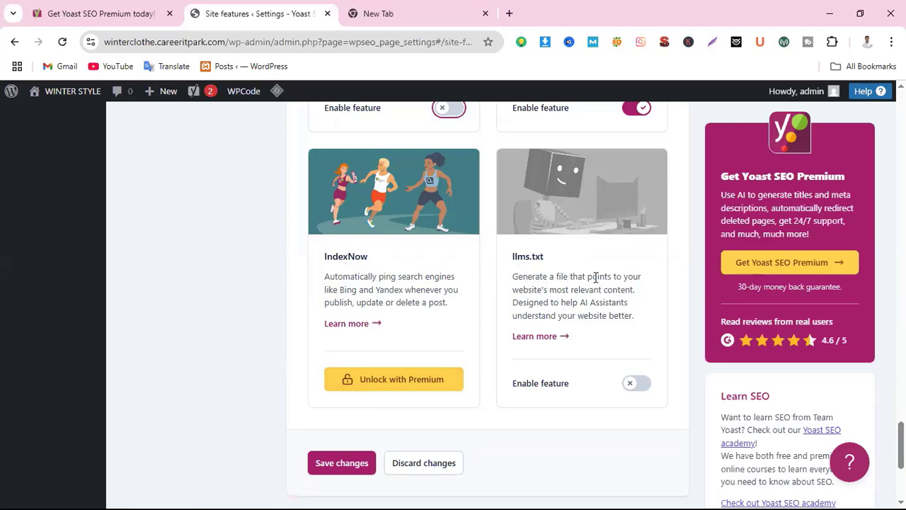
scroll(613, 411, "down", 2)
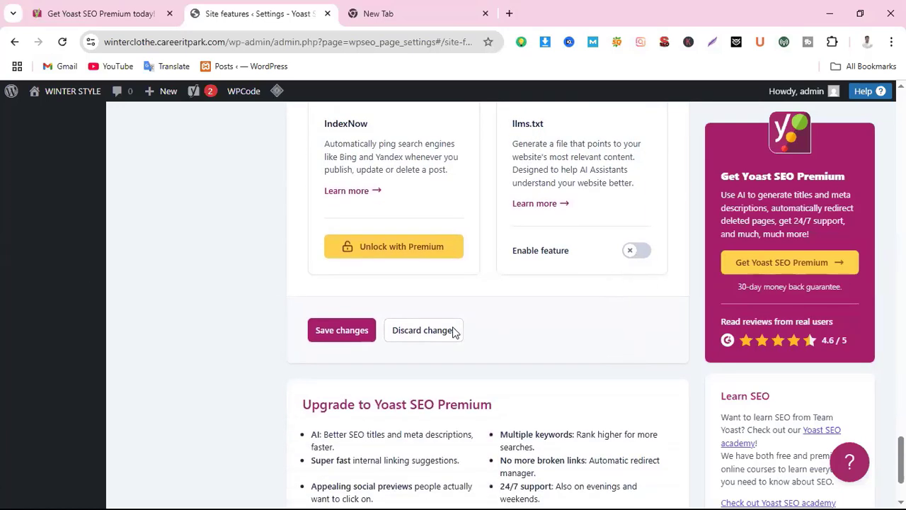
left_click(340, 332)
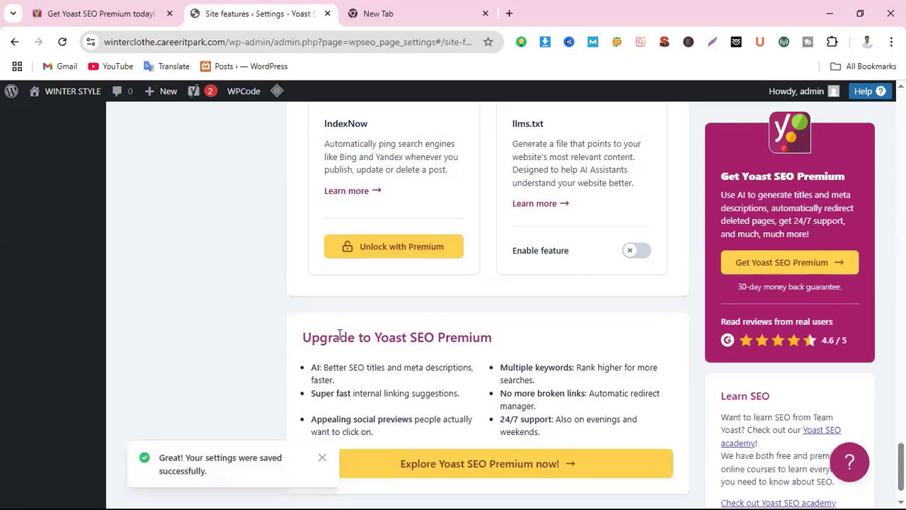
Open the Site basics settings and examine the website name, alternate website name, tagline and title separator fields.
scroll(340, 335, "up", 20)
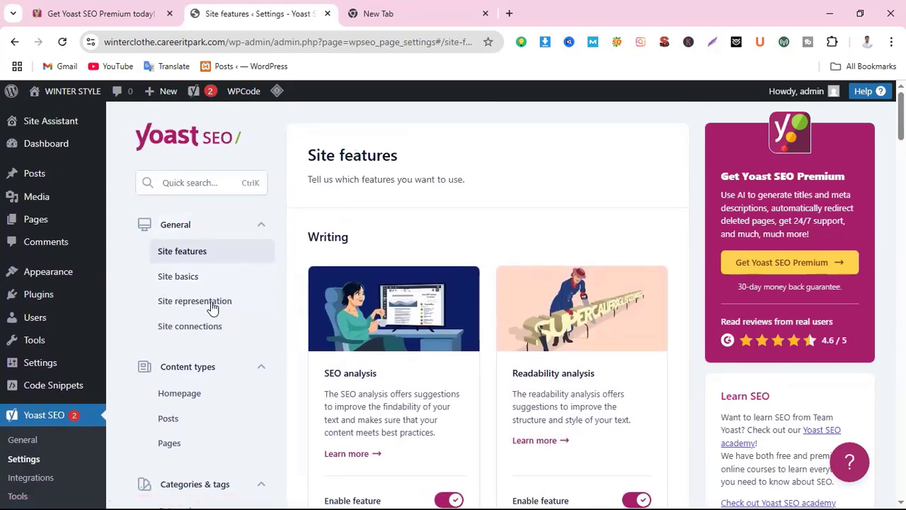
left_click(174, 279)
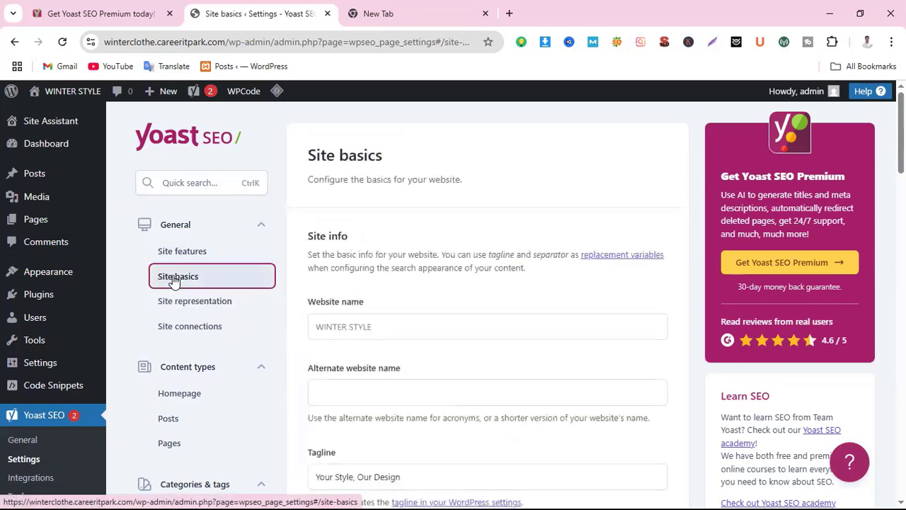
scroll(649, 240, "down", 1)
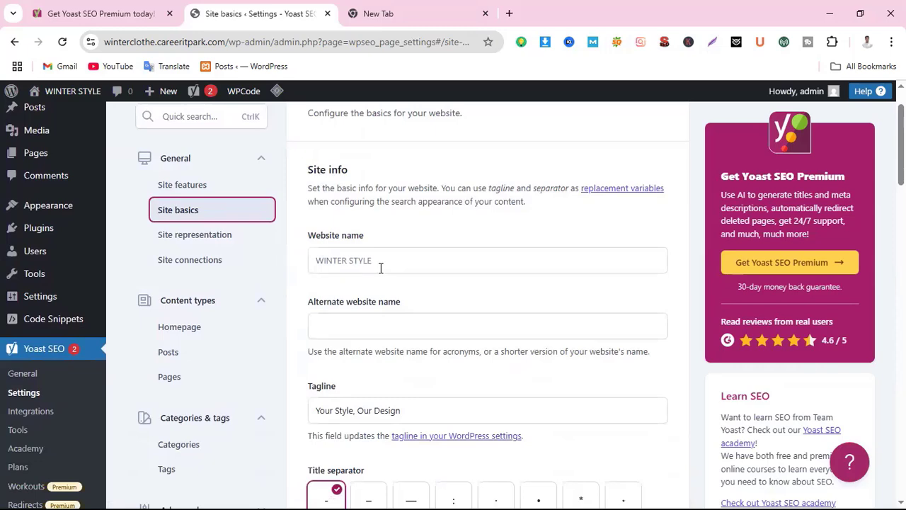
scroll(433, 312, "down", 2)
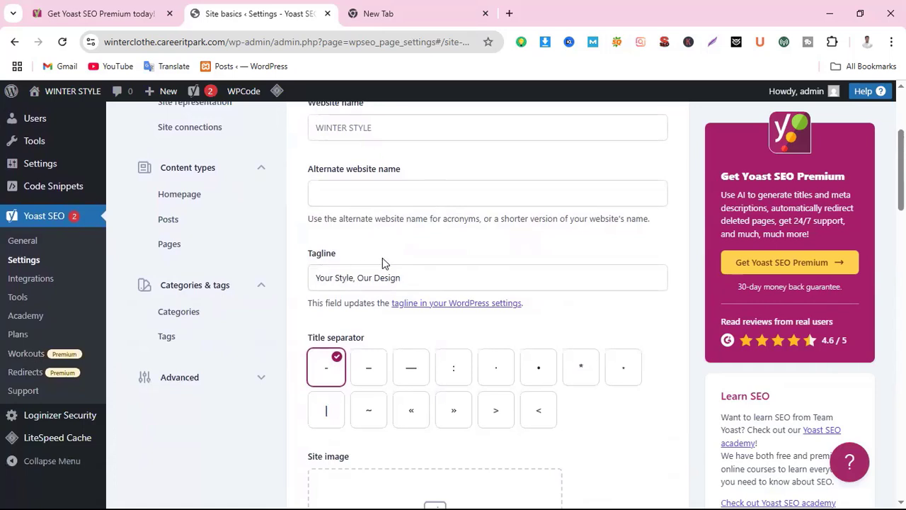
scroll(383, 262, "up", 3)
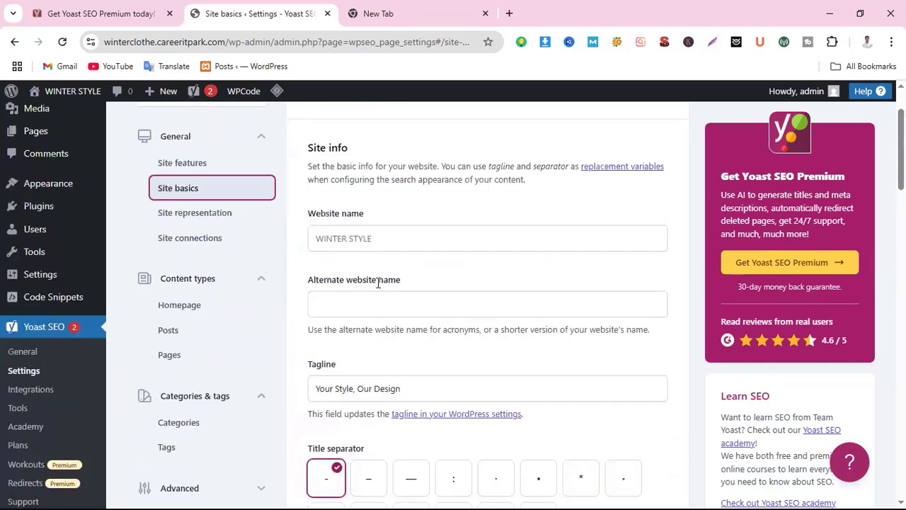
scroll(429, 352, "down", 3)
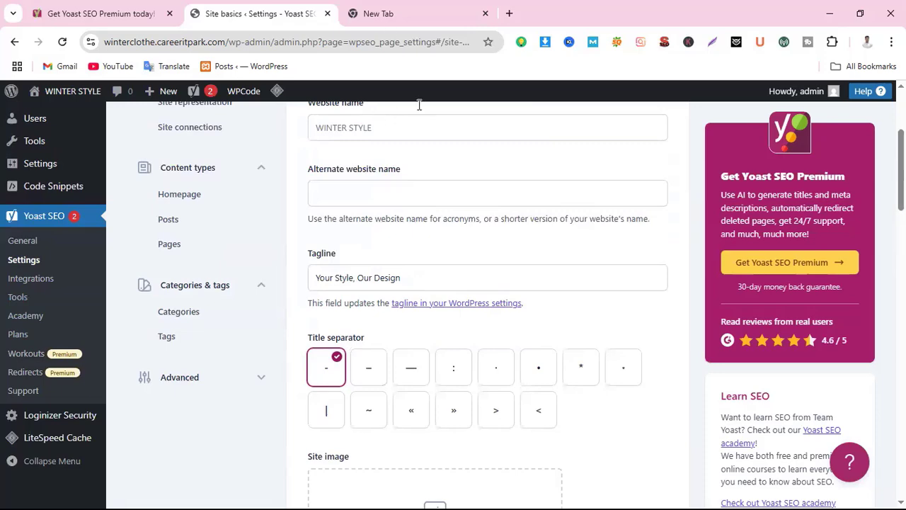
Switch to the empty New Tab page in the browser.
left_click(408, 12)
type("res")
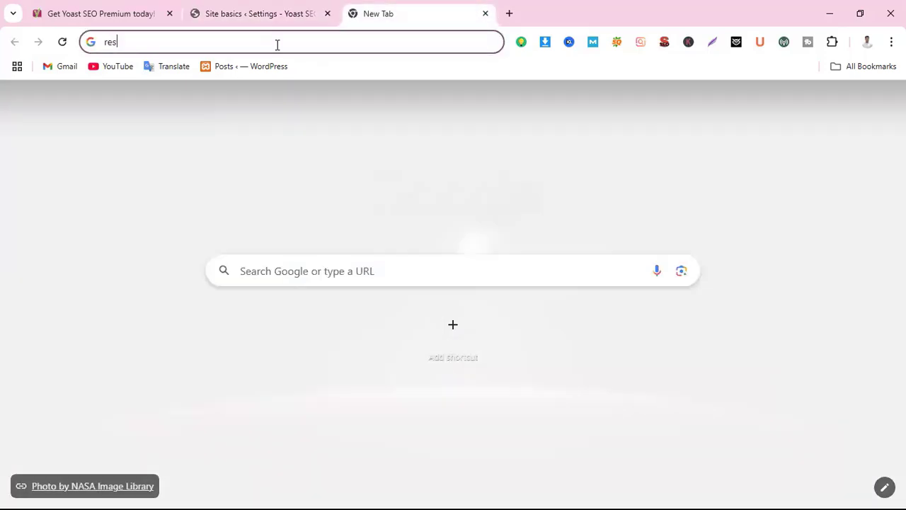
key("BackSpace")
key("BackSpace")
key("BackSpace")
key("Escape")
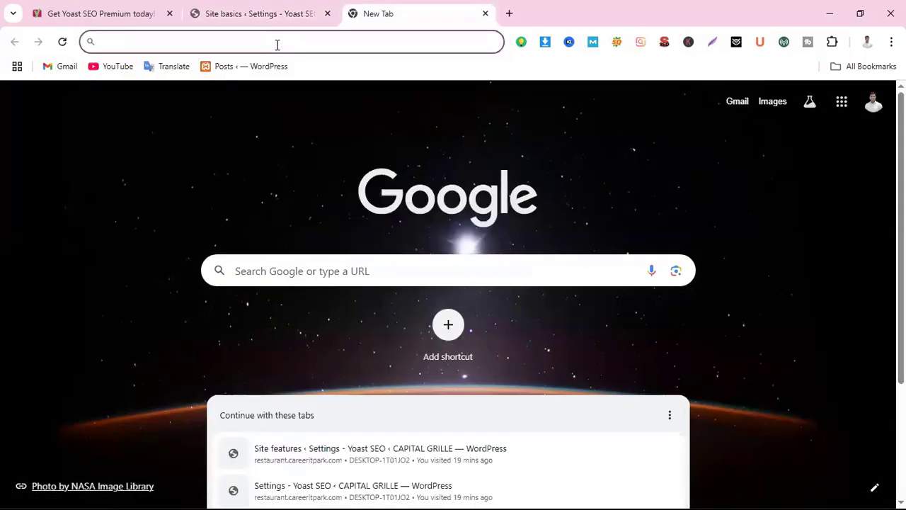
type("career")
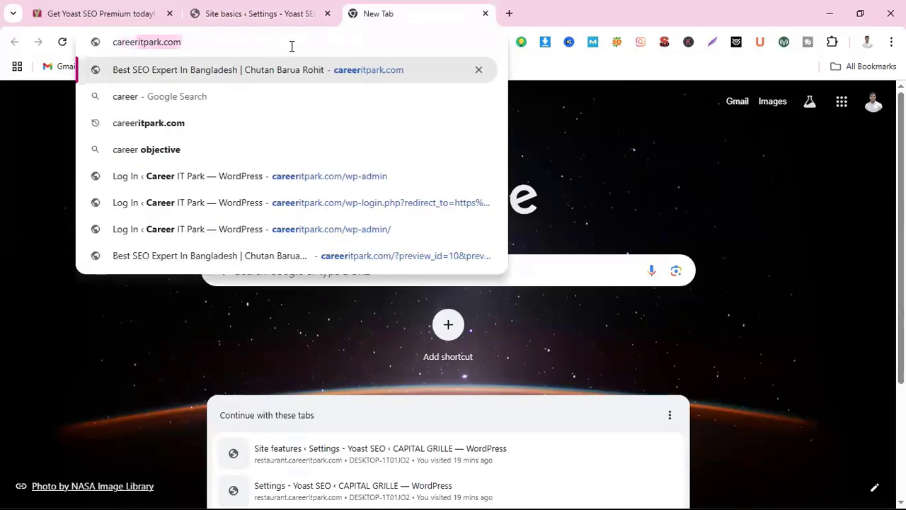
left_click(327, 73)
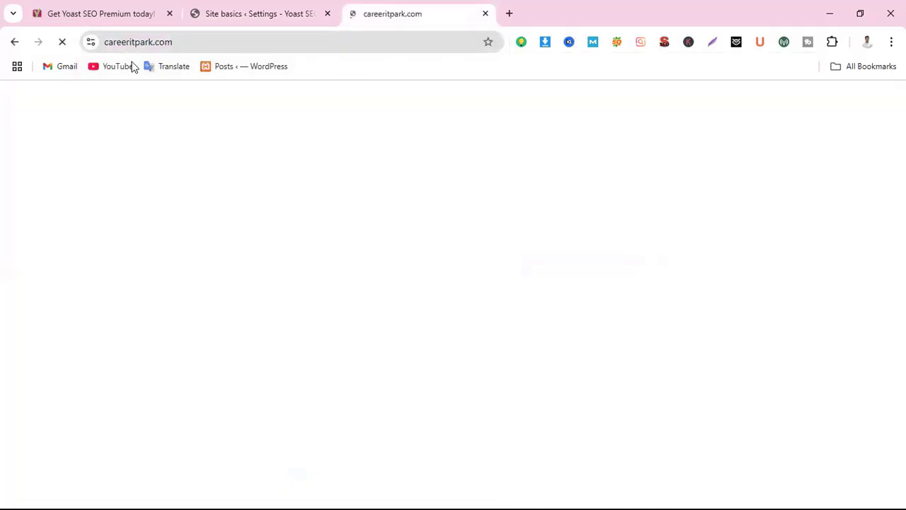
left_click(107, 42)
left_click(106, 43)
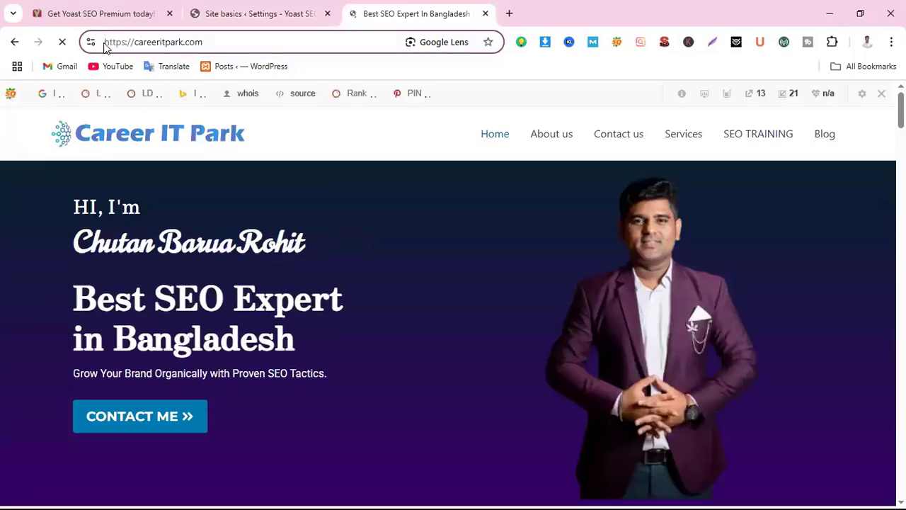
type("site:")
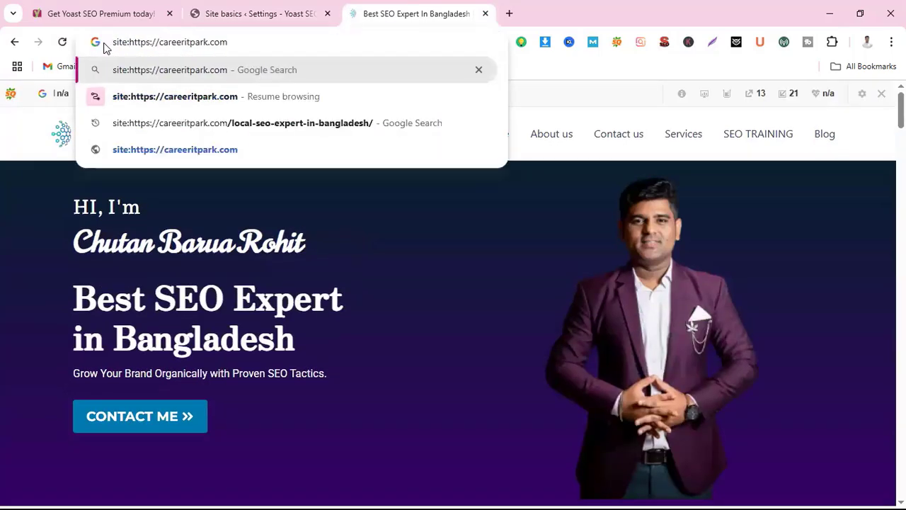
key("Return")
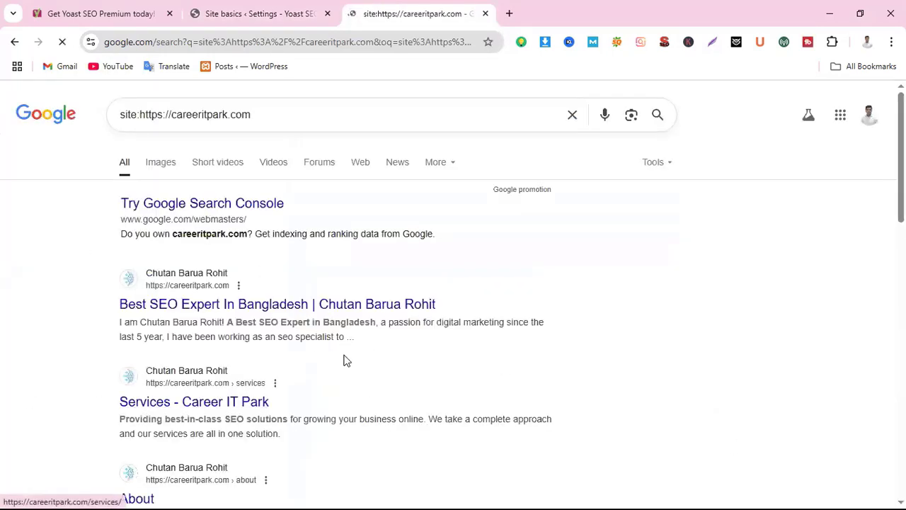
scroll(344, 360, "down", 1)
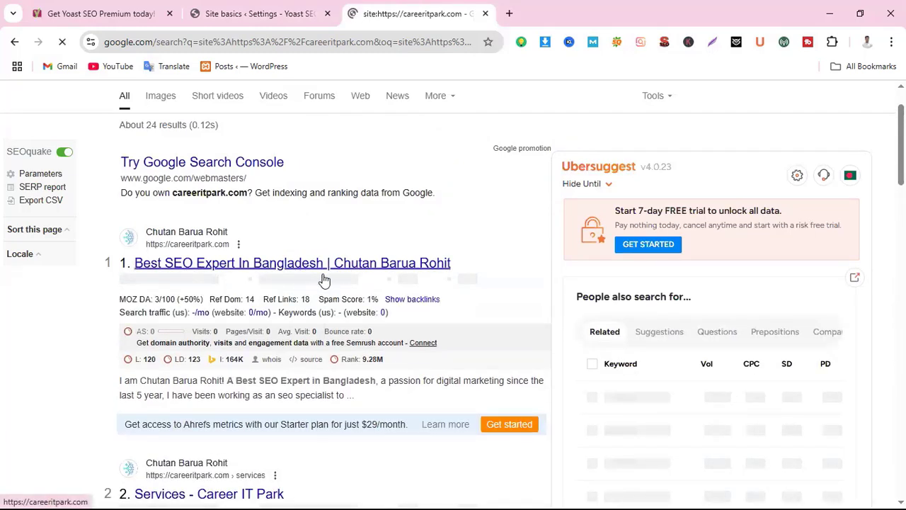
scroll(324, 388, "down", 3)
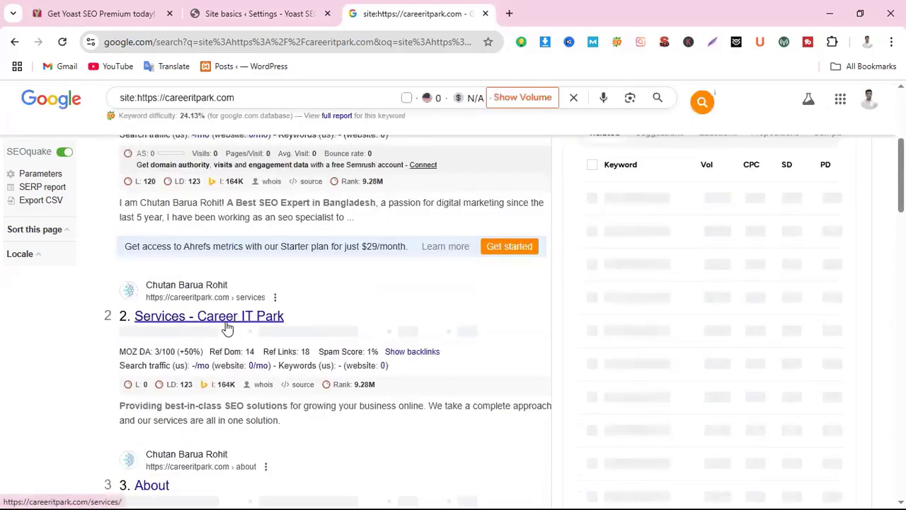
Return to the Yoast Site basics settings and select the en dash (–) as the title separator.
left_click(259, 14)
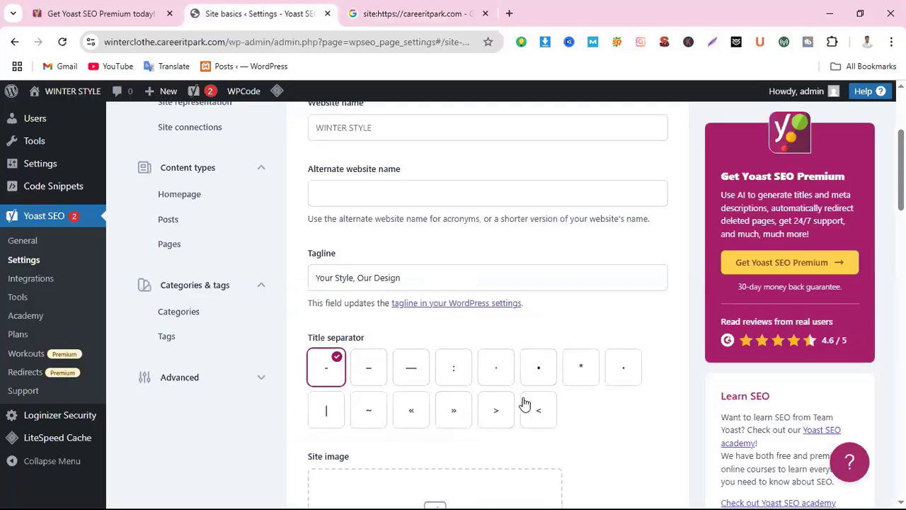
scroll(525, 403, "down", 1)
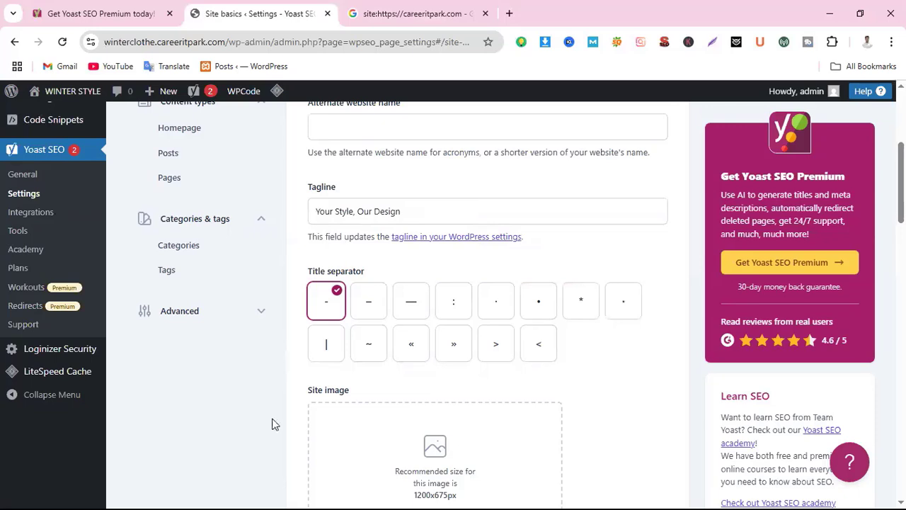
left_click(366, 306)
scroll(409, 405, "down", 2)
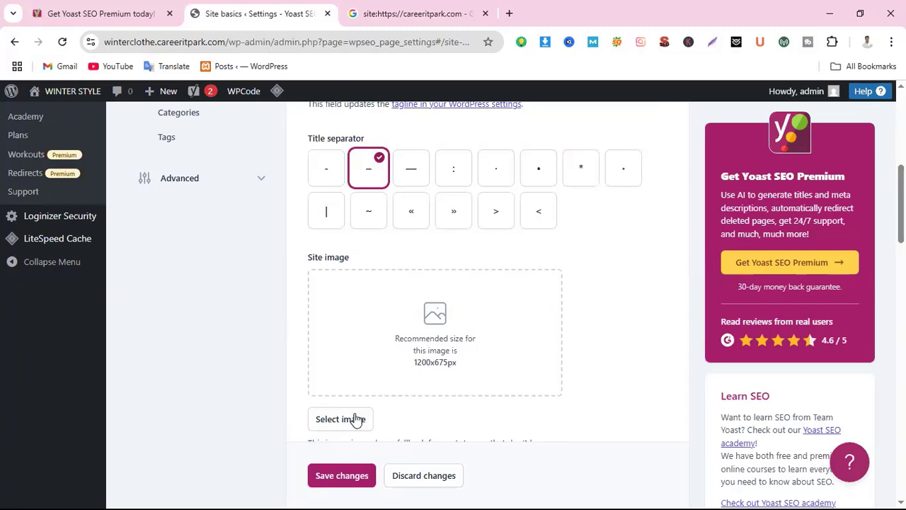
Examine the site info fields, the title separator choices and the Site image section with its recommended image size.
scroll(356, 419, "down", 2)
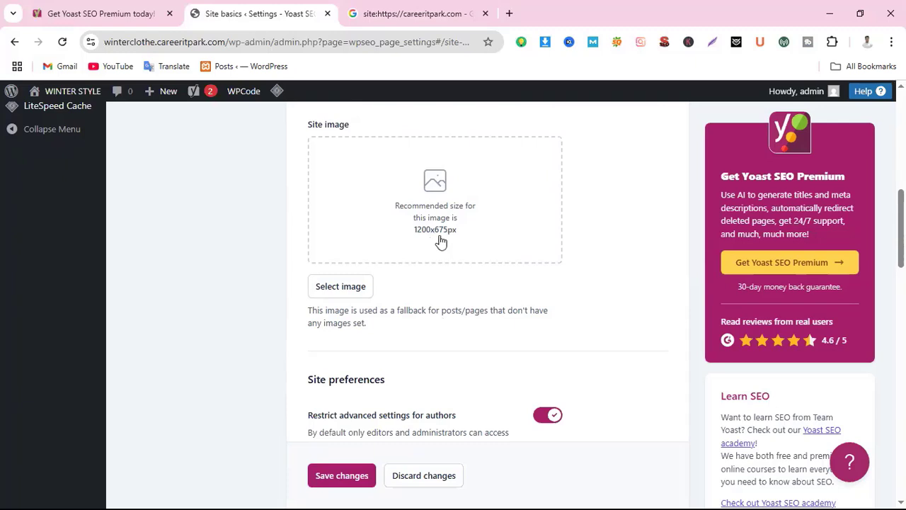
scroll(499, 356, "up", 2)
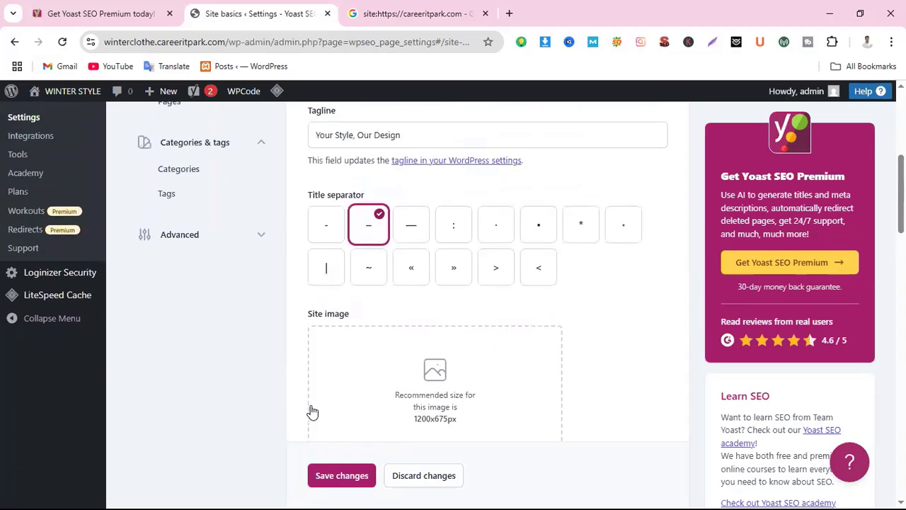
scroll(340, 354, "down", 7)
scroll(371, 380, "up", 2)
scroll(370, 381, "up", 10)
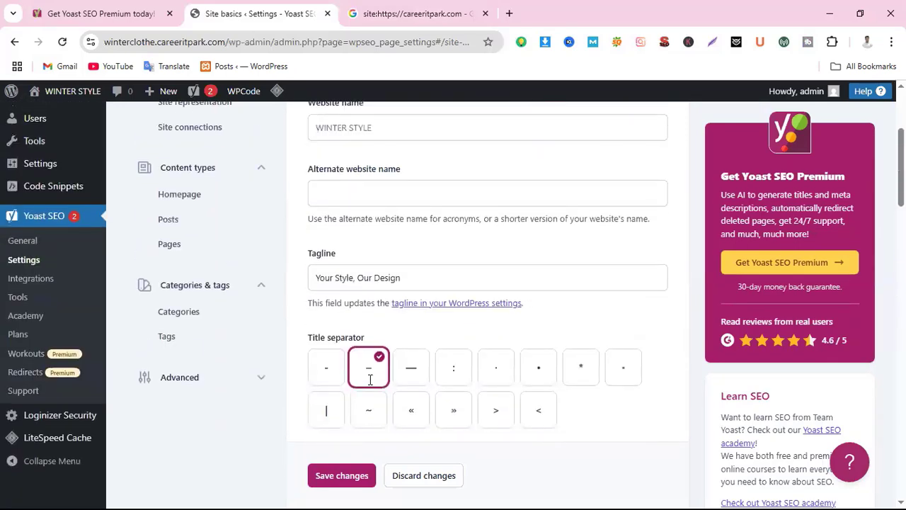
scroll(447, 359, "down", 2)
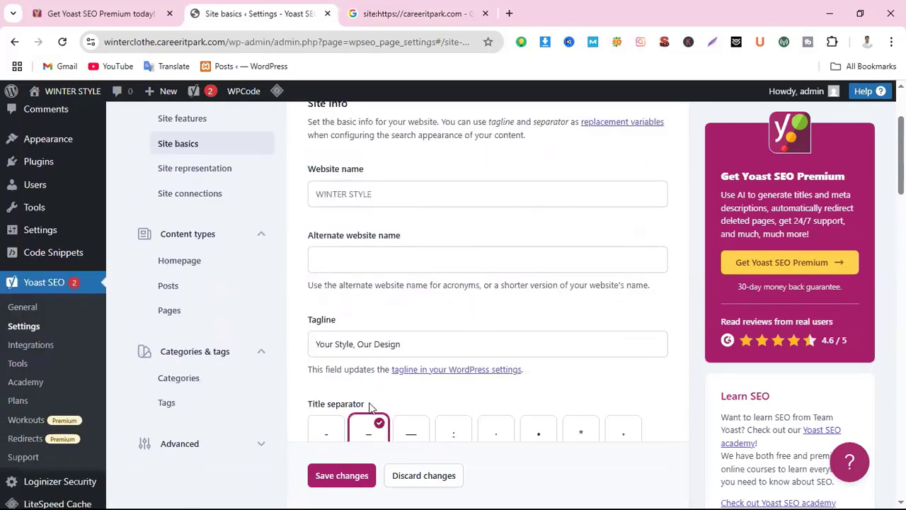
scroll(467, 382, "down", 2)
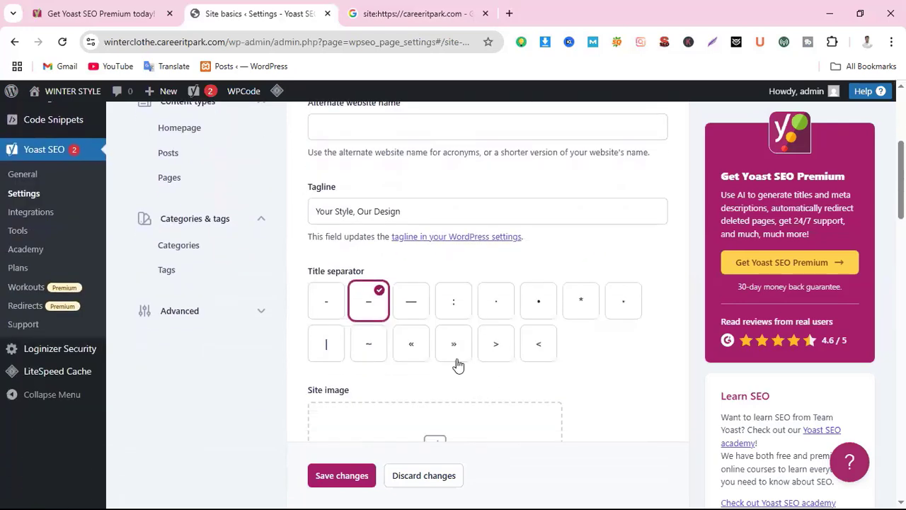
scroll(488, 366, "down", 1)
scroll(425, 419, "down", 2)
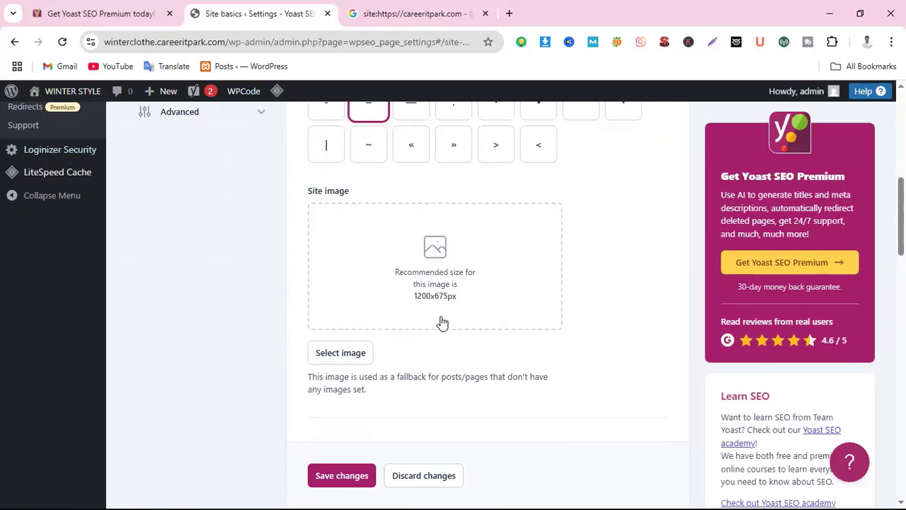
Enter a Google search for canva in a new browser tab and return to the Site basics settings.
left_click(509, 14)
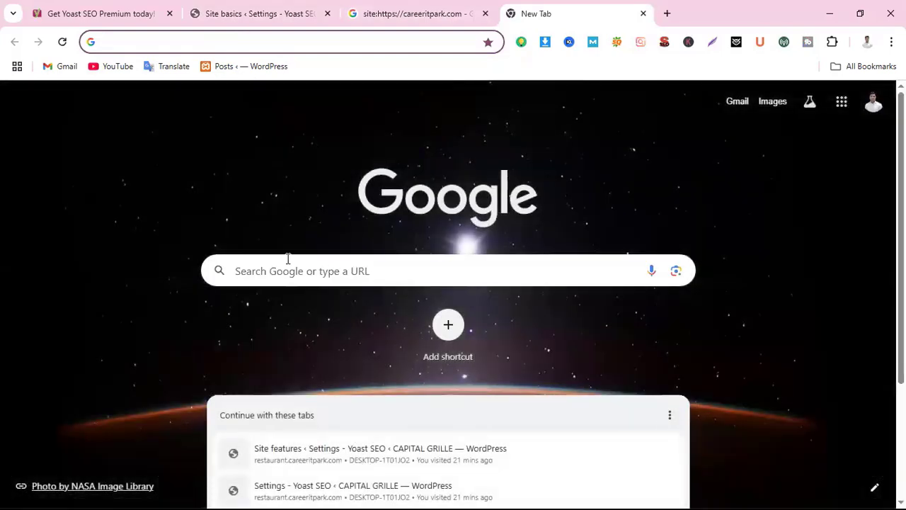
left_click(304, 266)
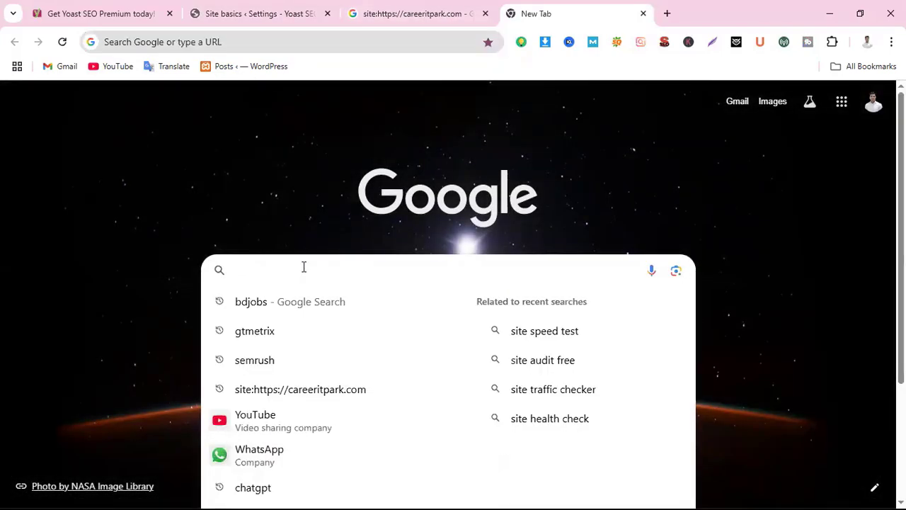
type("ca")
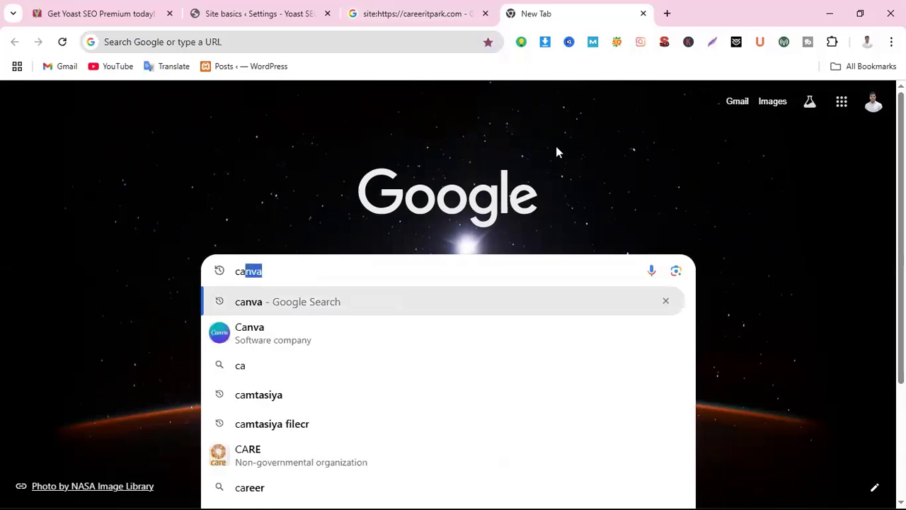
left_click(404, 12)
key("ctrl+shift+Tab")
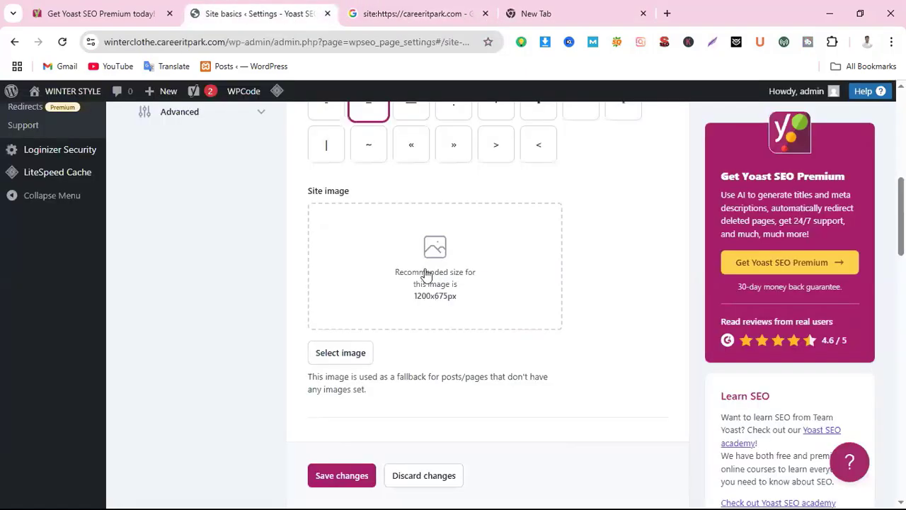
Open the media library for the site image, examine the attachment details of Untitled-design-2.png, and close the library.
left_click(338, 352)
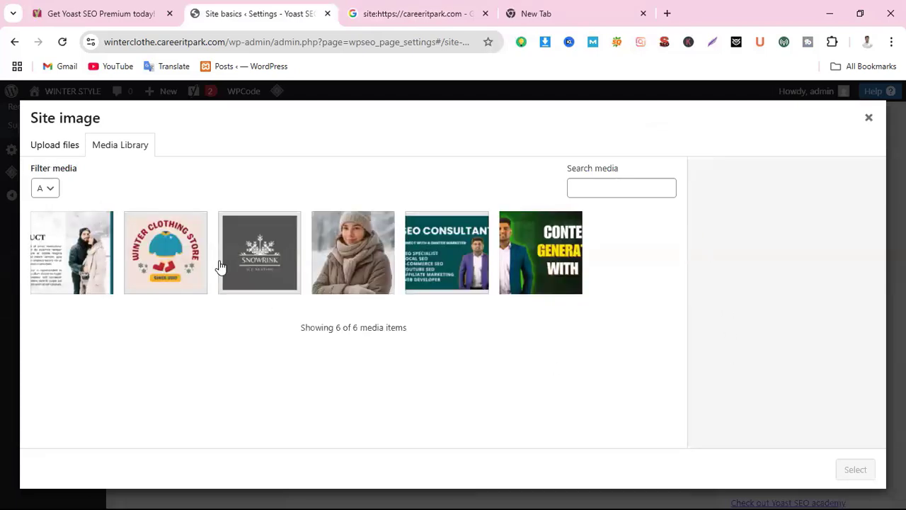
left_click(71, 262)
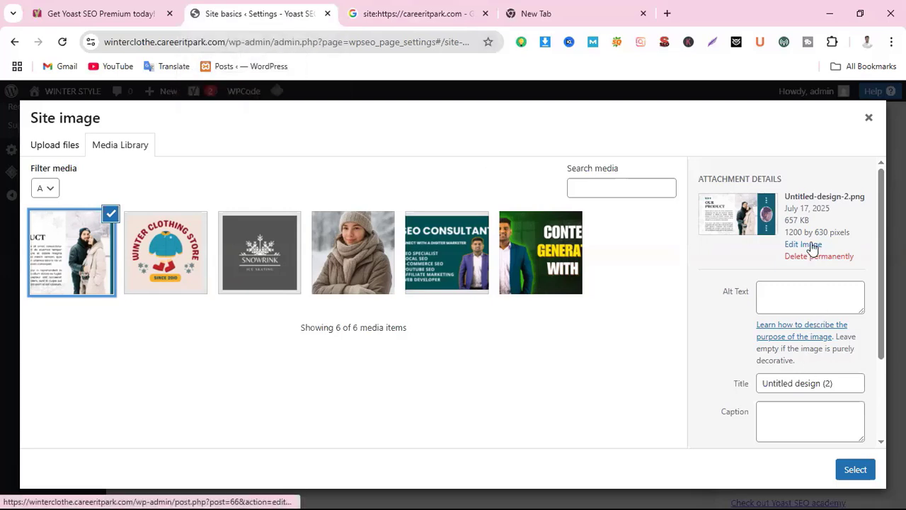
scroll(834, 400, "down", 1)
scroll(834, 399, "down", 1)
scroll(850, 234, "up", 1)
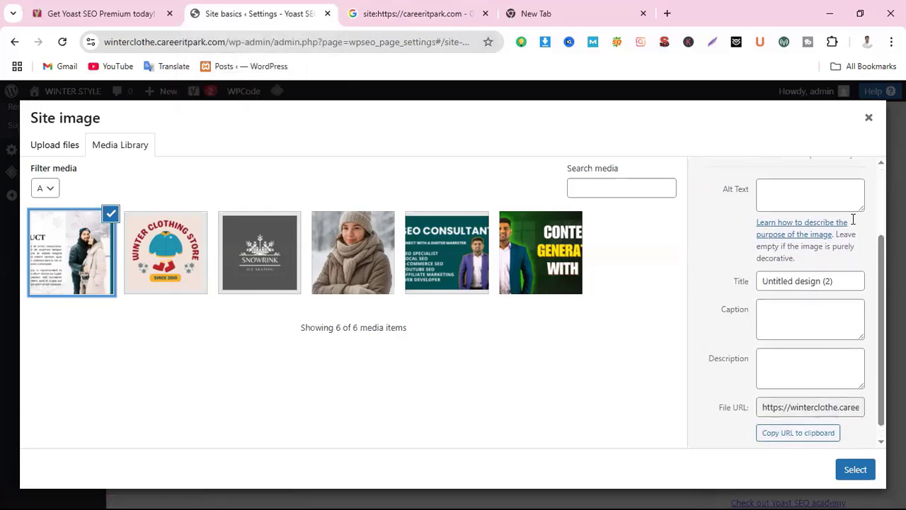
left_click(870, 119)
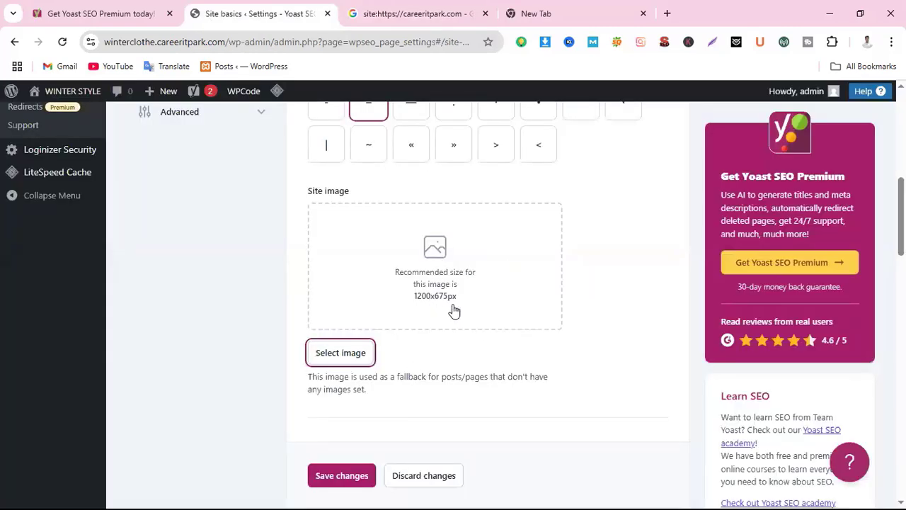
Search Google for canva, open the Canva website, and look over its home page.
left_click(578, 15)
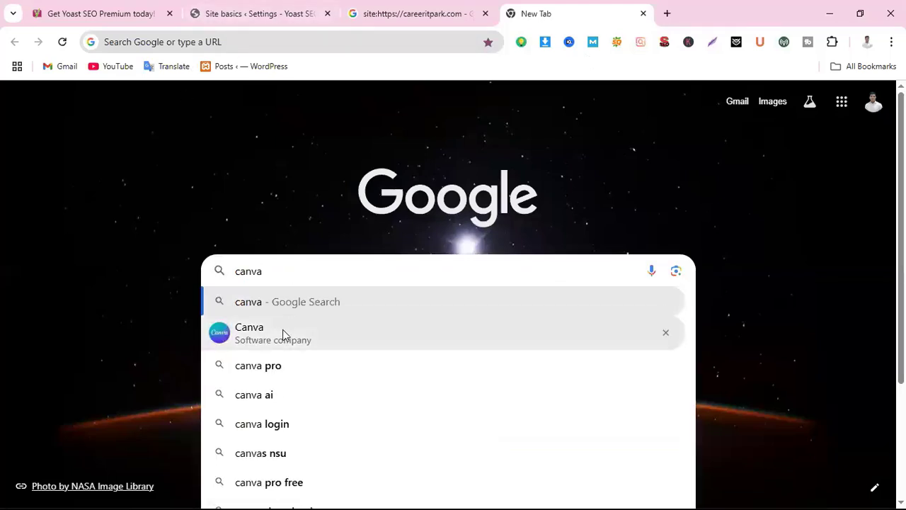
left_click(283, 335)
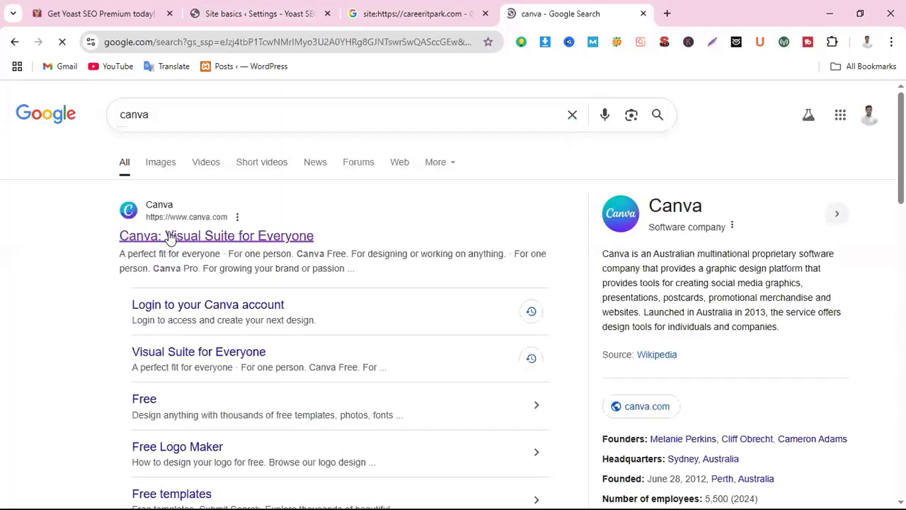
left_click(220, 240)
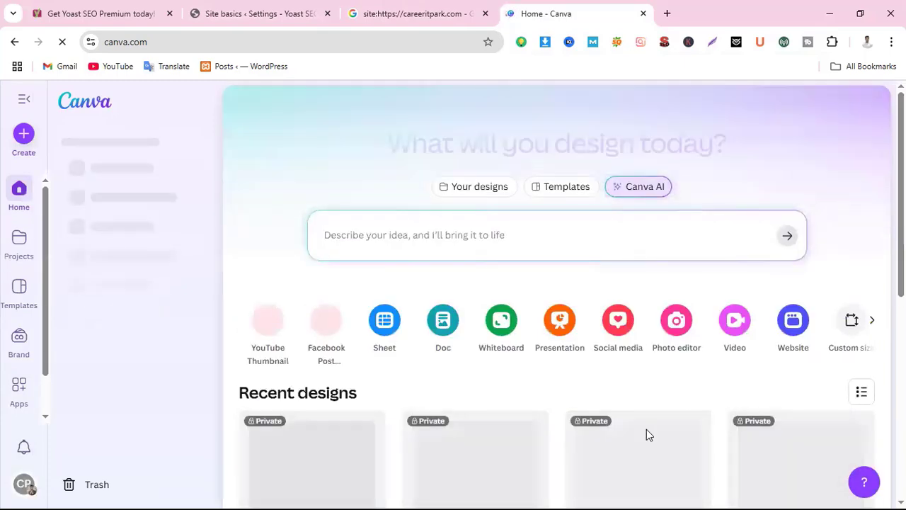
scroll(647, 434, "down", 3)
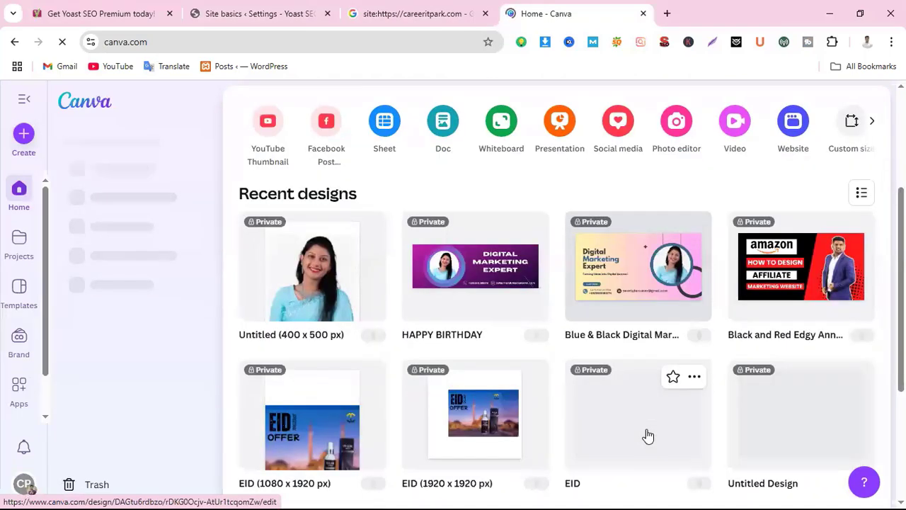
scroll(658, 430, "up", 3)
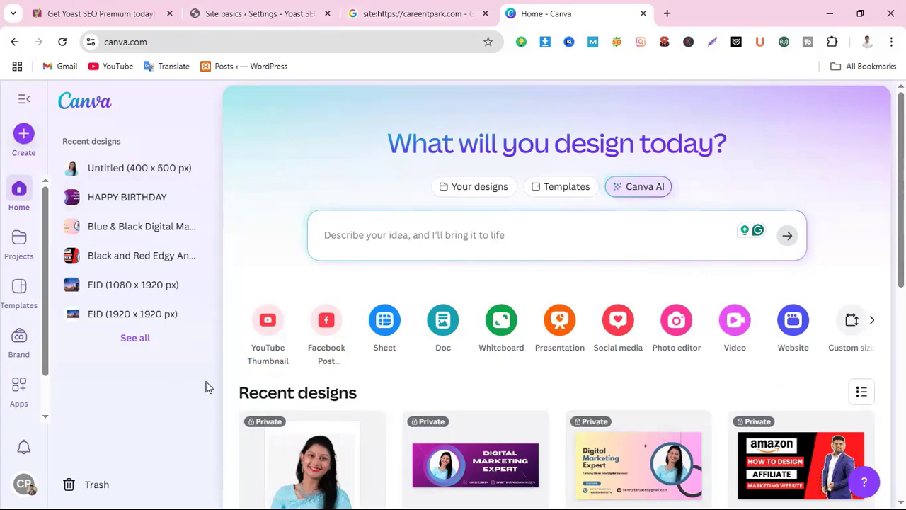
Open the custom size option for a new Canva design and check the recommended site image size in the Yoast settings.
left_click(421, 248)
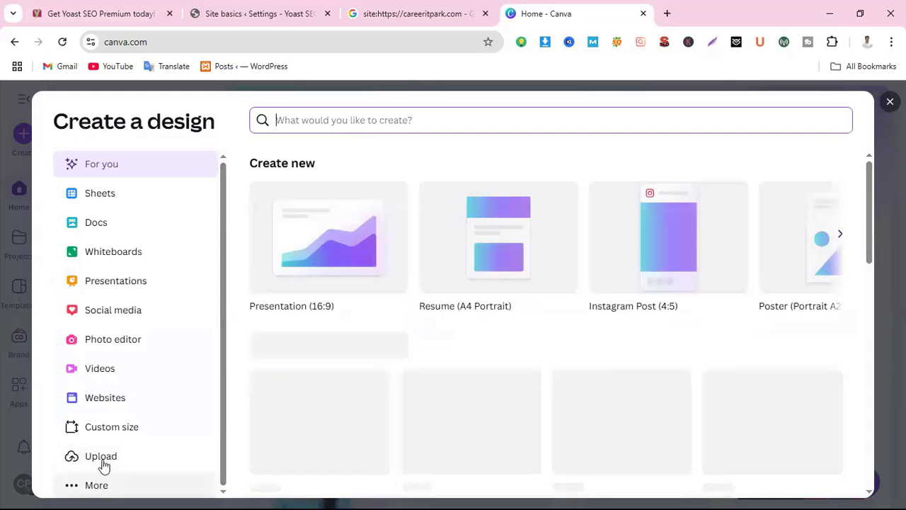
left_click(113, 428)
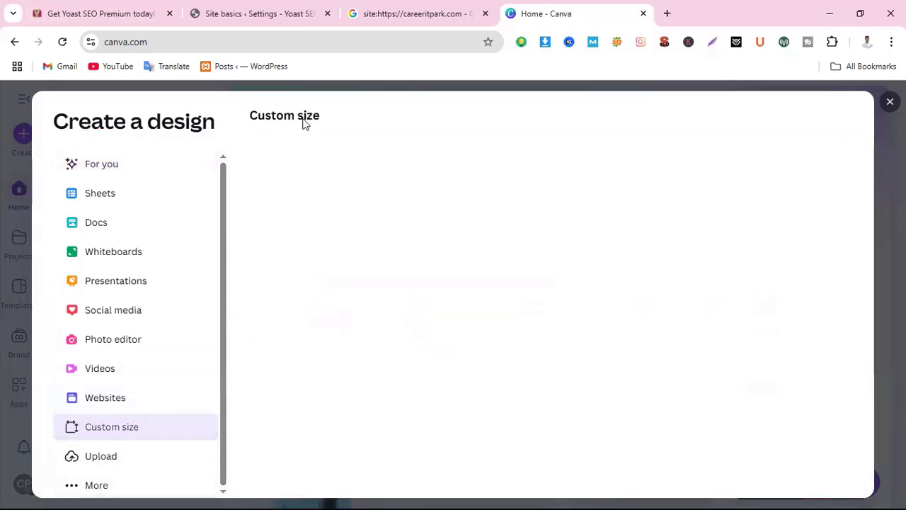
left_click(258, 13)
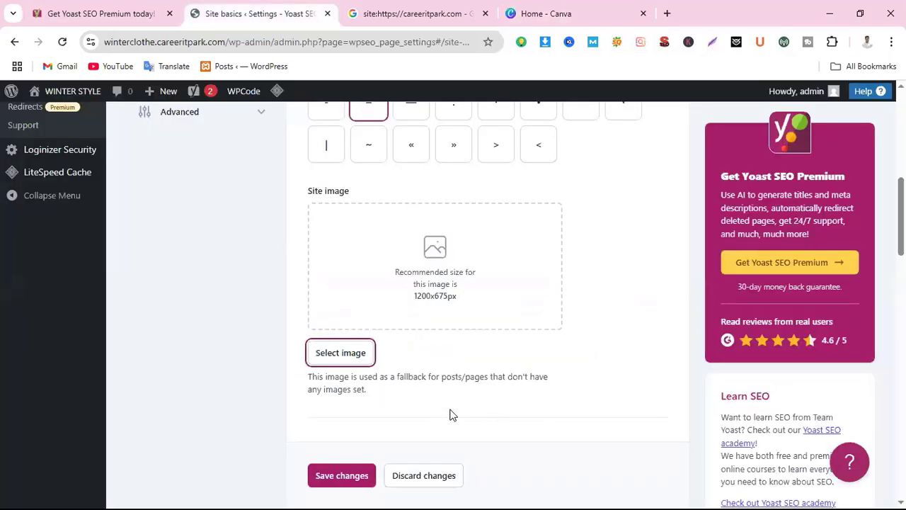
scroll(449, 415, "down", 3)
scroll(451, 412, "up", 2)
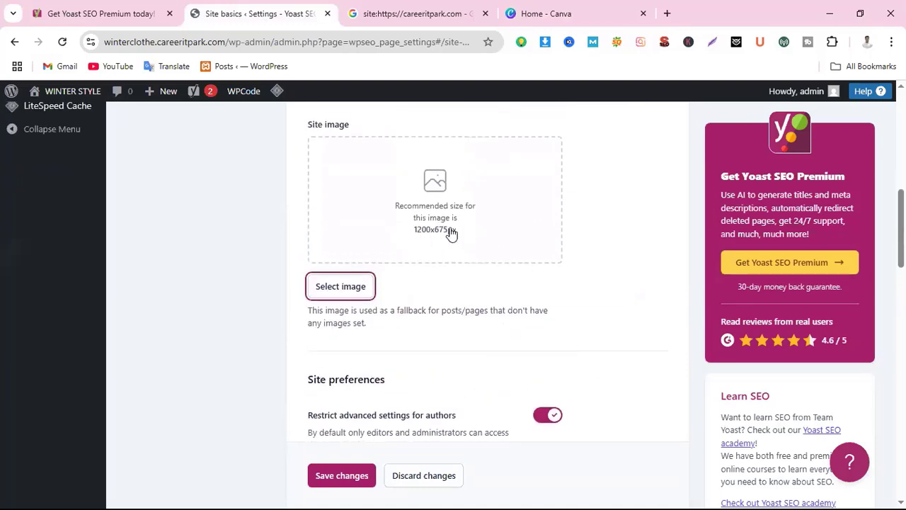
Switch to Canva and create a new custom-size design 1200 px wide and 675 px high.
left_click(588, 11)
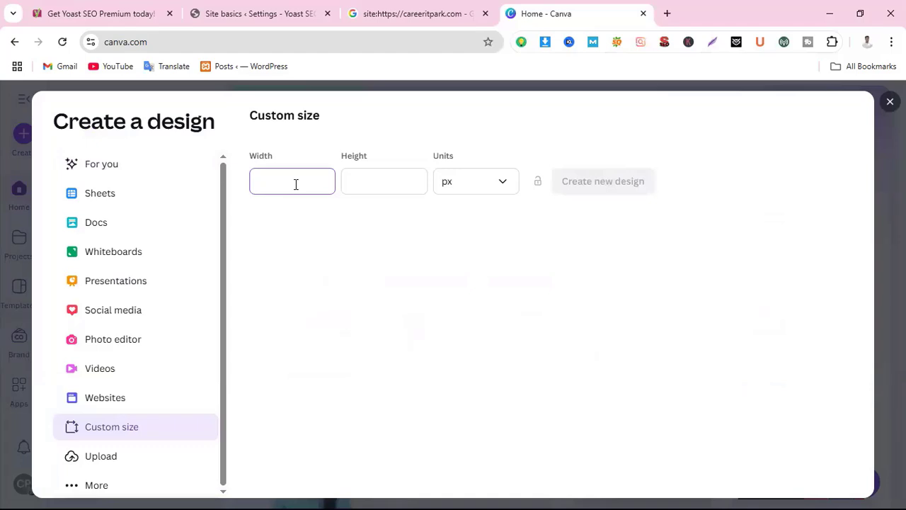
type("1200")
left_click(402, 179)
type("675")
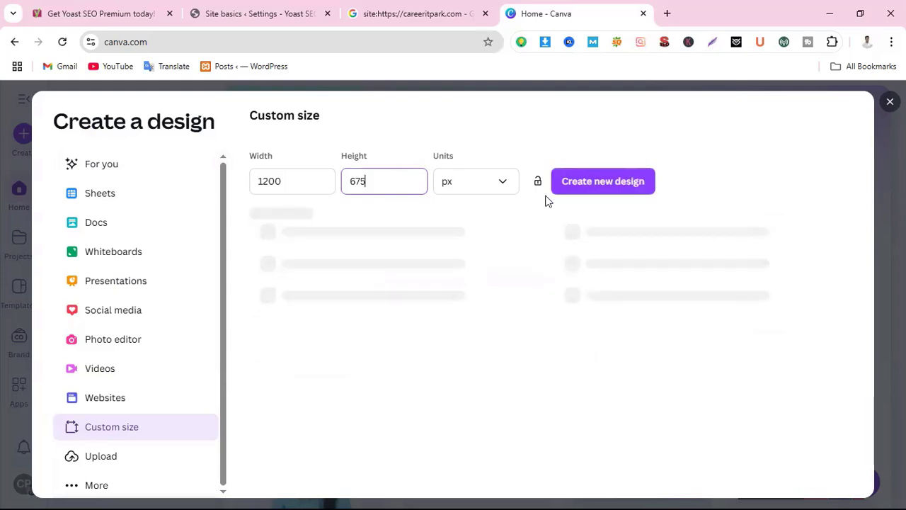
left_click(640, 182)
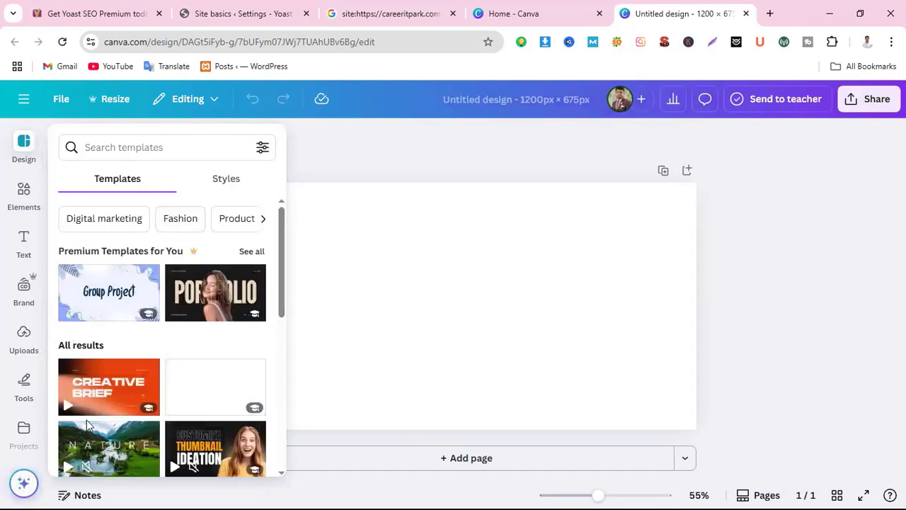
Search the design templates for winter cloth style and apply the "3 ways to winter outfit" template to the blank page.
left_click(143, 147)
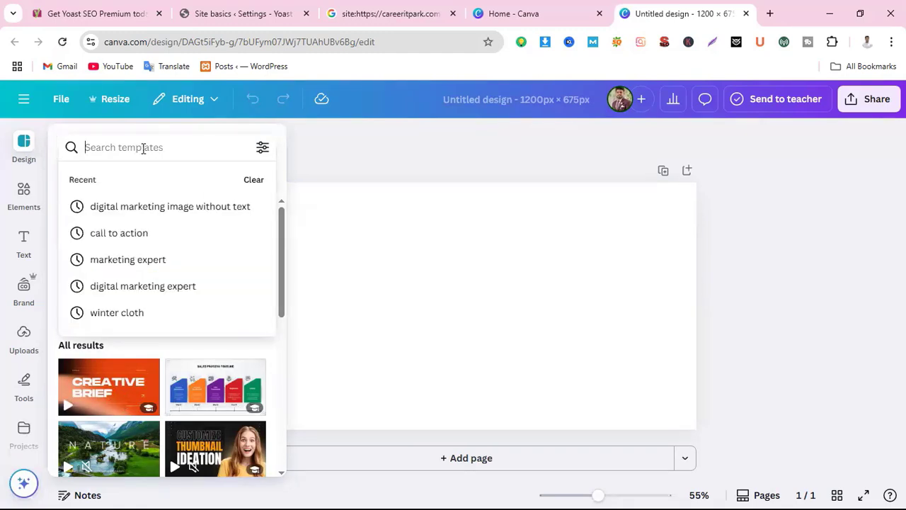
type("wi")
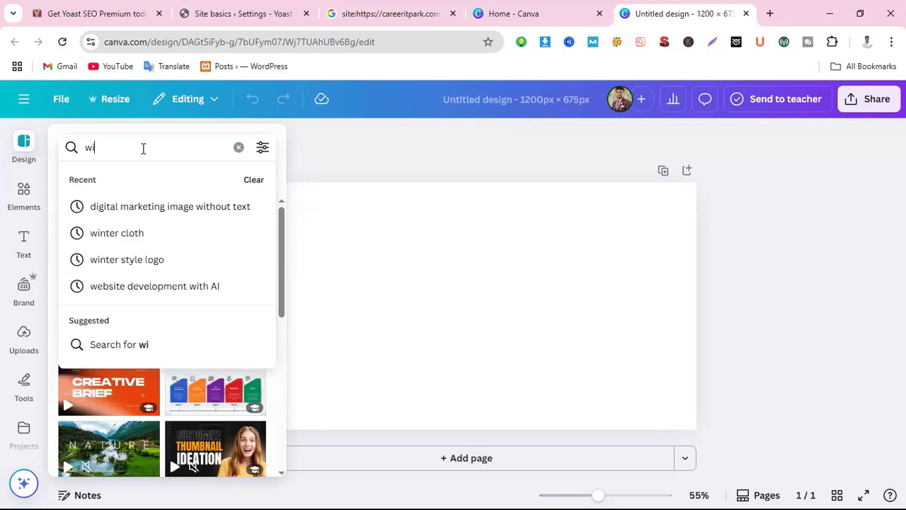
type("nter")
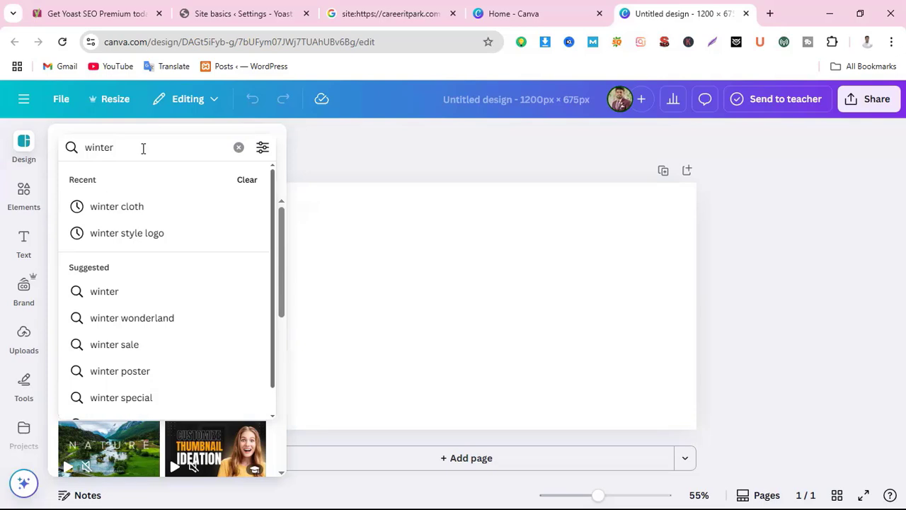
type("c")
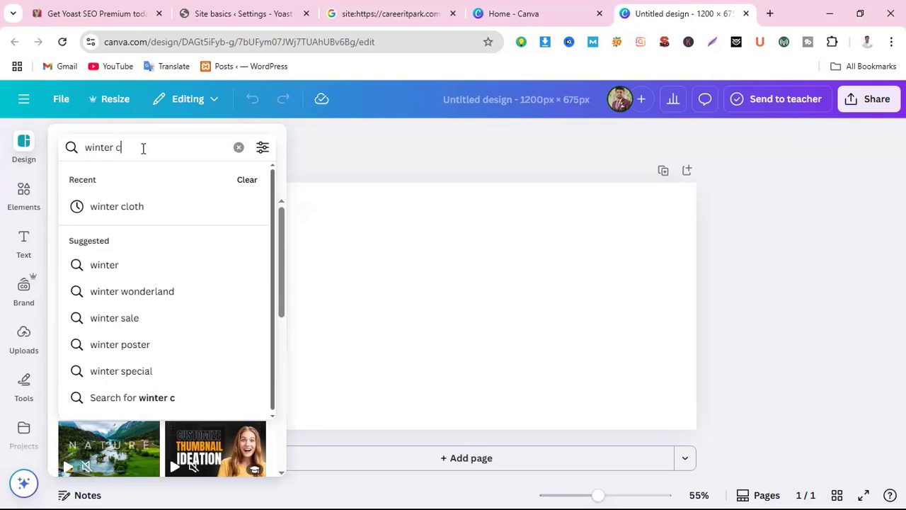
type("loth")
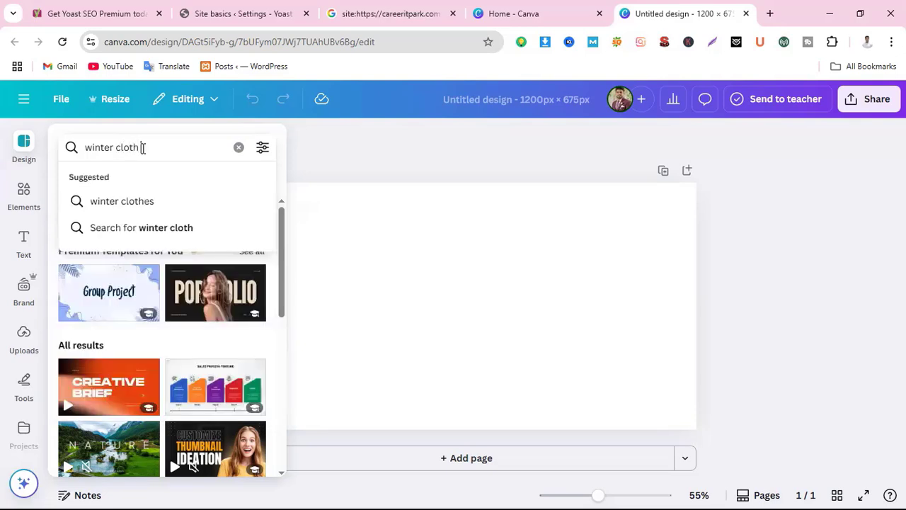
type(" style")
key("Return")
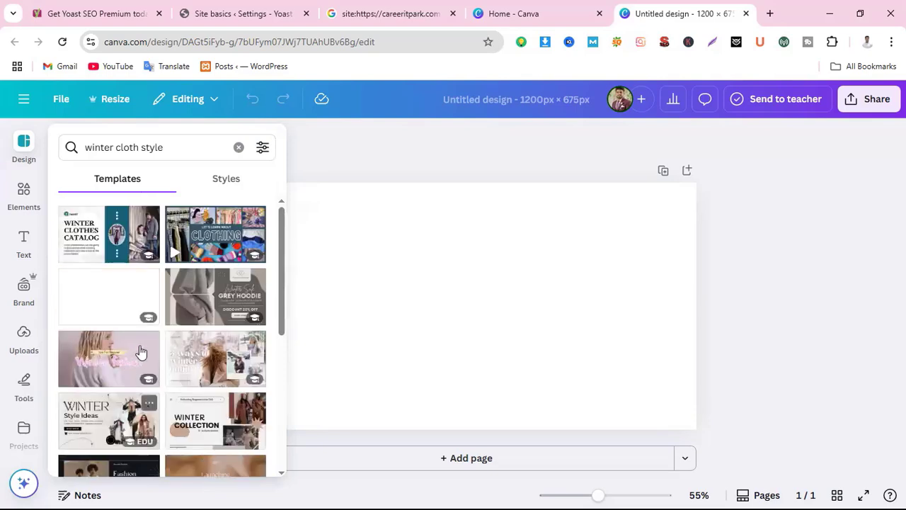
scroll(157, 377, "down", 1)
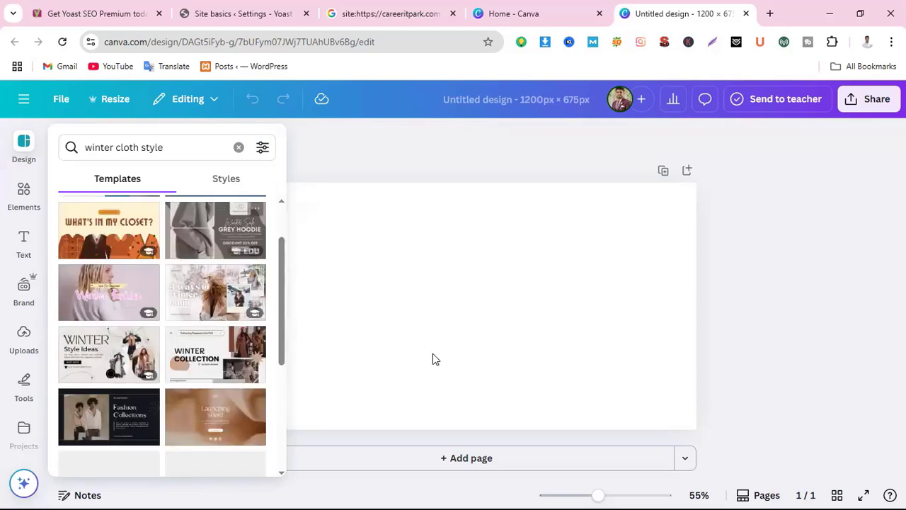
left_click(189, 297)
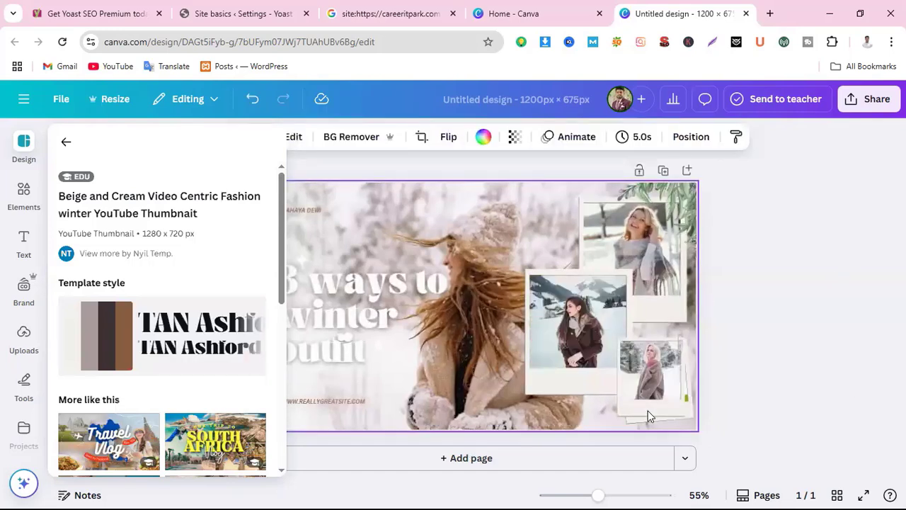
Download the winter outfit design as a PNG at size 1 (1,200 × 675 px).
left_click(871, 101)
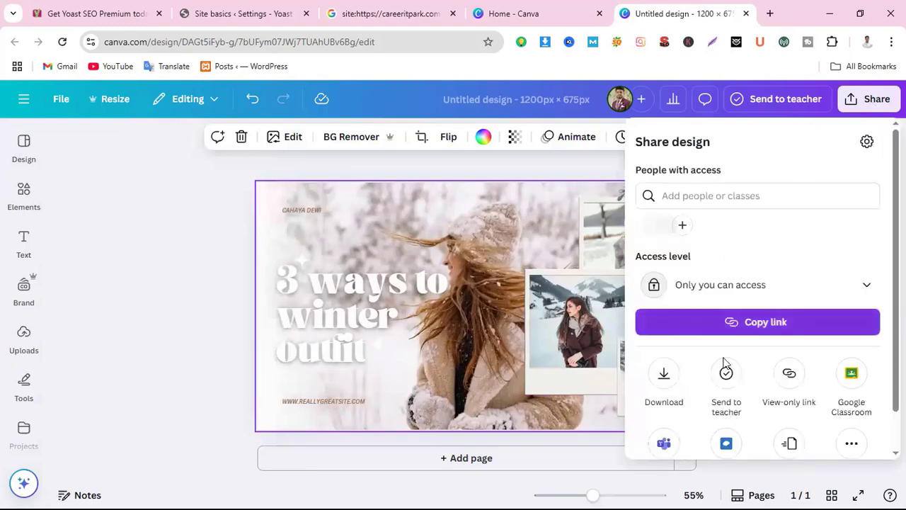
left_click(674, 383)
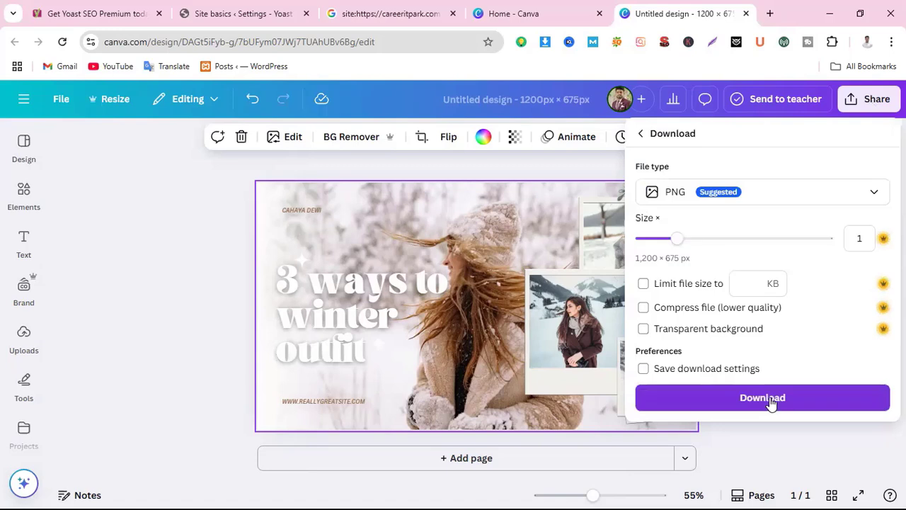
left_click(769, 400)
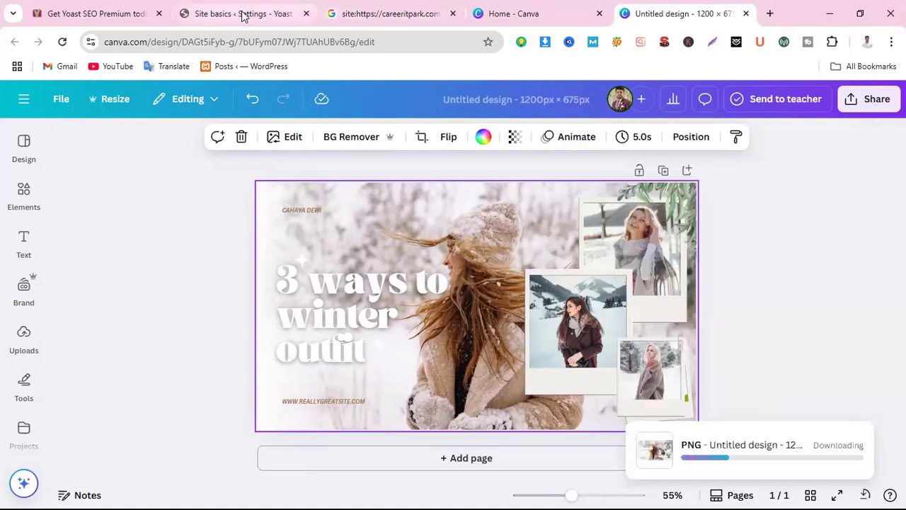
Return to the Yoast Site basics settings, upload Untitled design.png from Downloads, and set it as the site image.
left_click(242, 16)
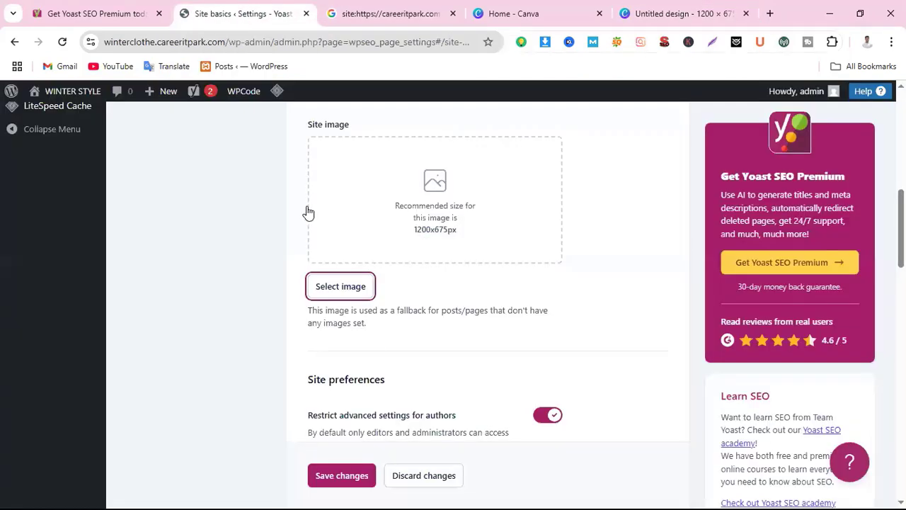
left_click(343, 292)
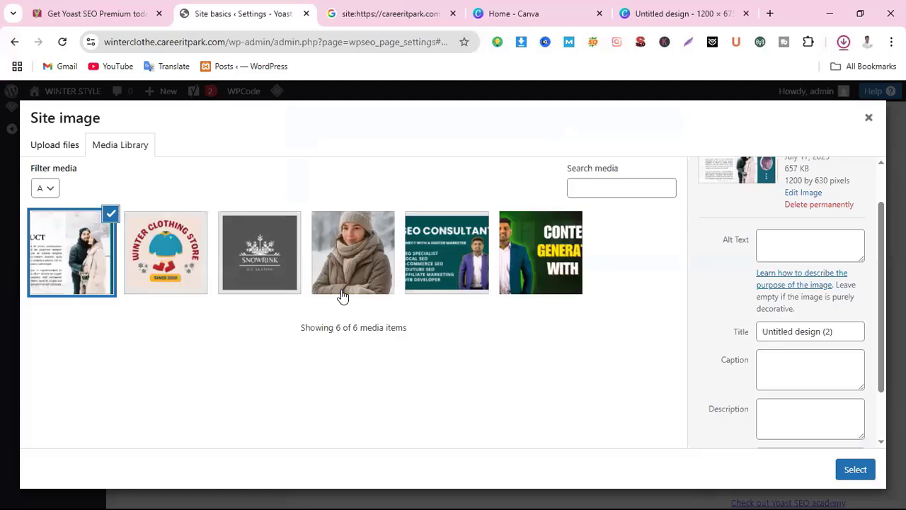
left_click(51, 147)
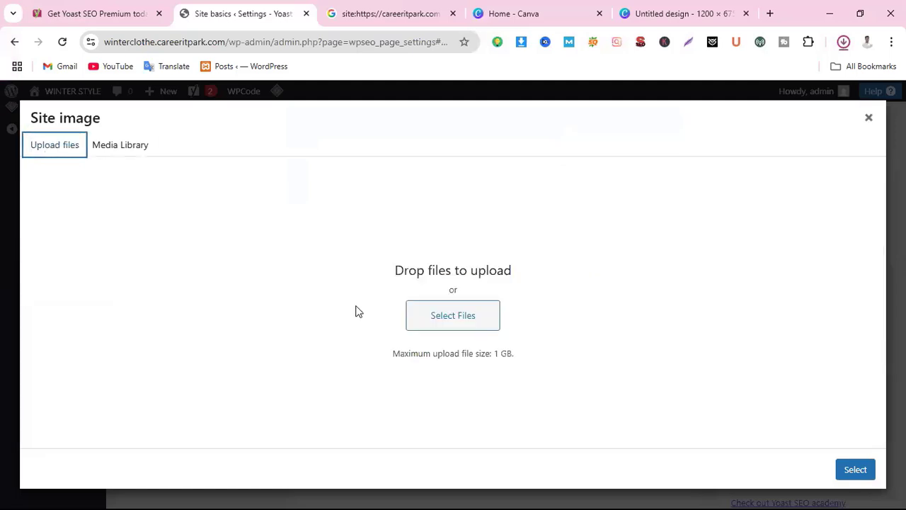
left_click(494, 312)
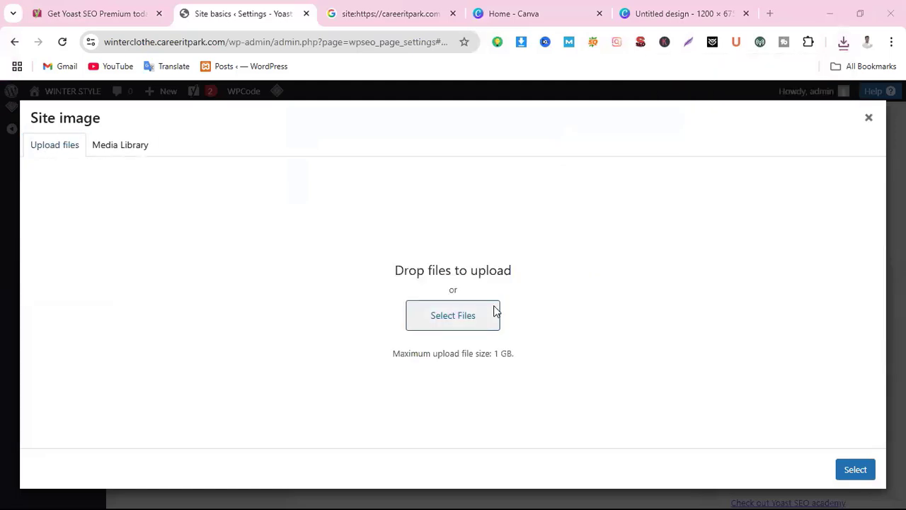
left_click(176, 139)
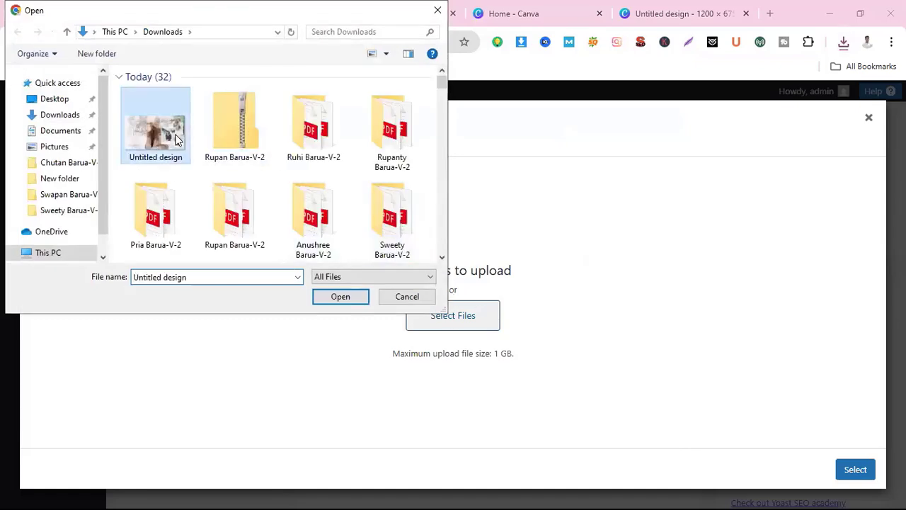
left_click(346, 298)
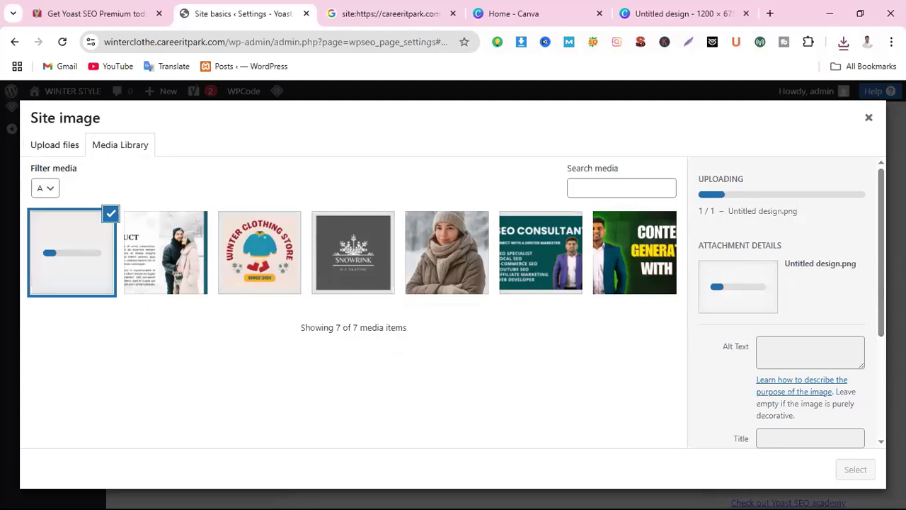
left_click(855, 469)
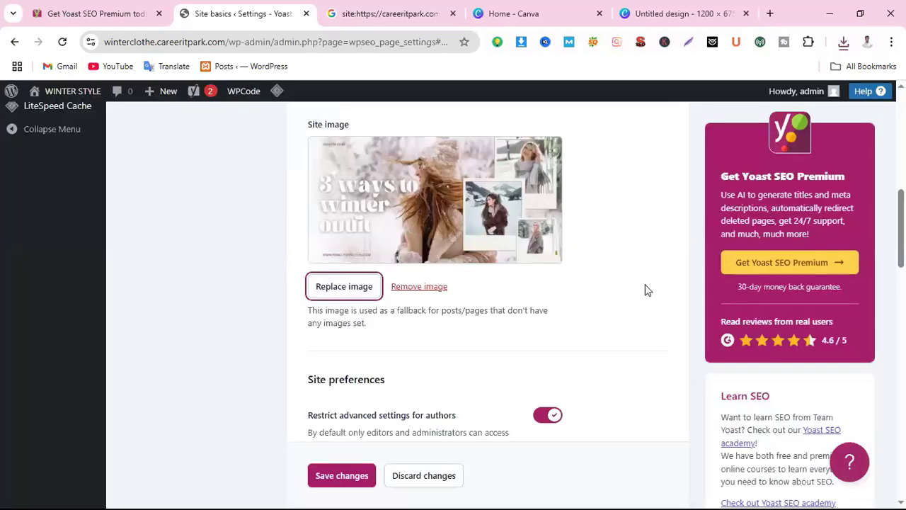
Review the site preferences and site policies, then save the Site basics changes.
scroll(493, 253, "down", 2)
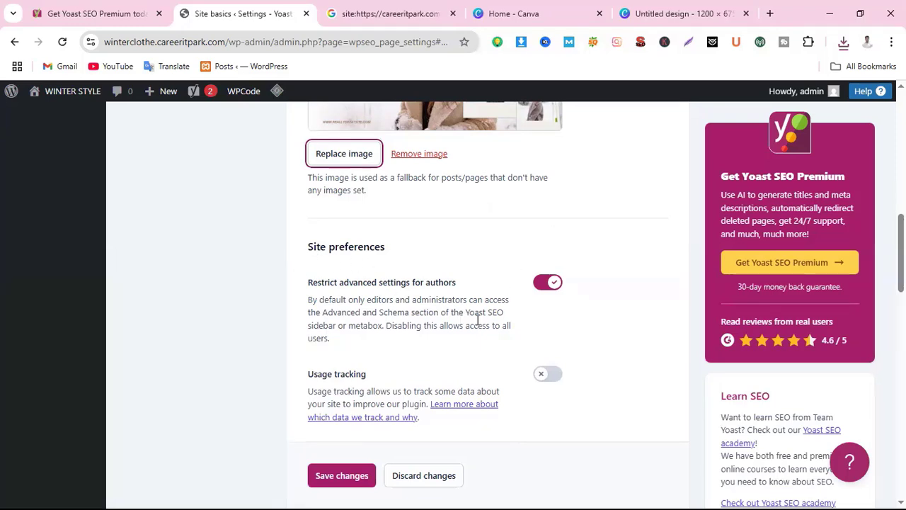
scroll(478, 320, "down", 1)
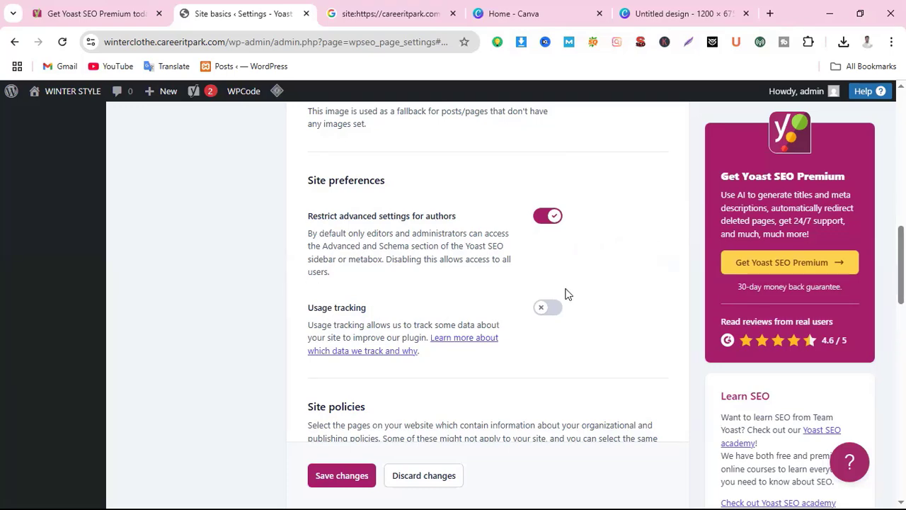
scroll(564, 293, "down", 4)
scroll(570, 296, "down", 6)
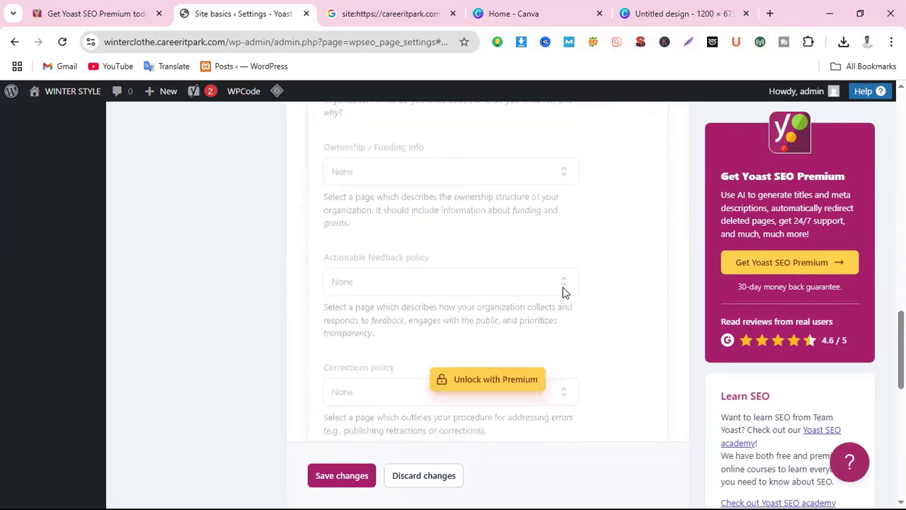
scroll(538, 251, "down", 4)
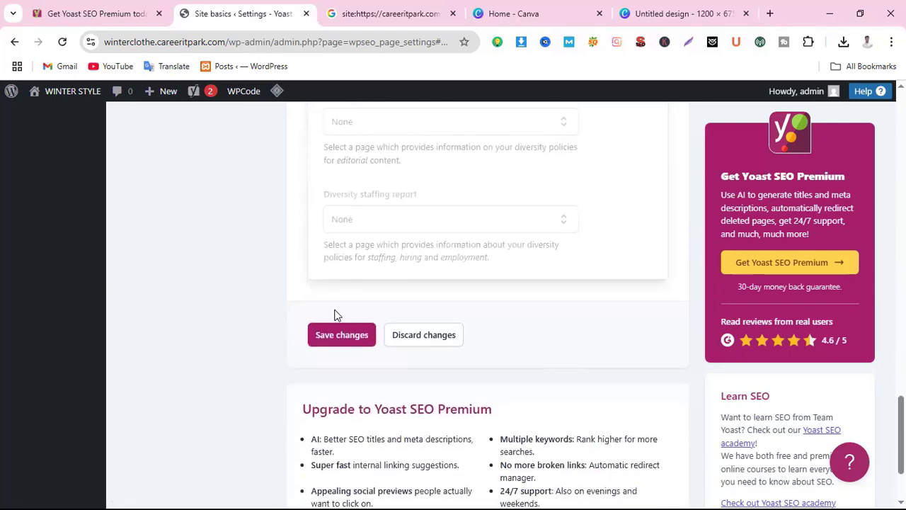
left_click(336, 339)
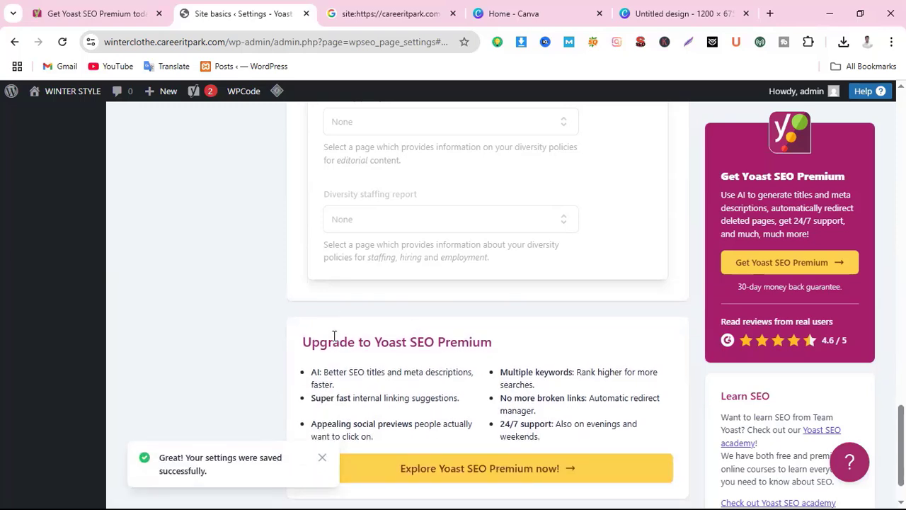
Open the Site representation settings of Yoast SEO.
scroll(277, 186, "up", 12)
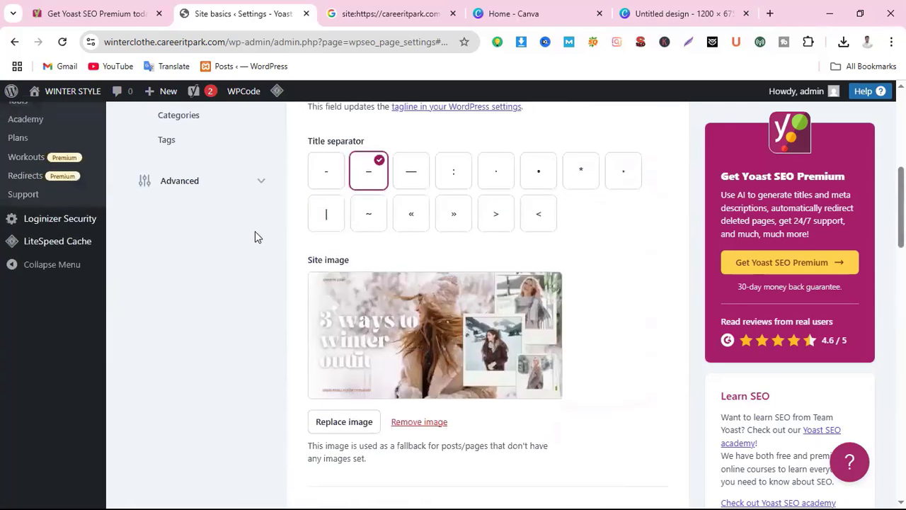
scroll(254, 231, "up", 5)
left_click(191, 237)
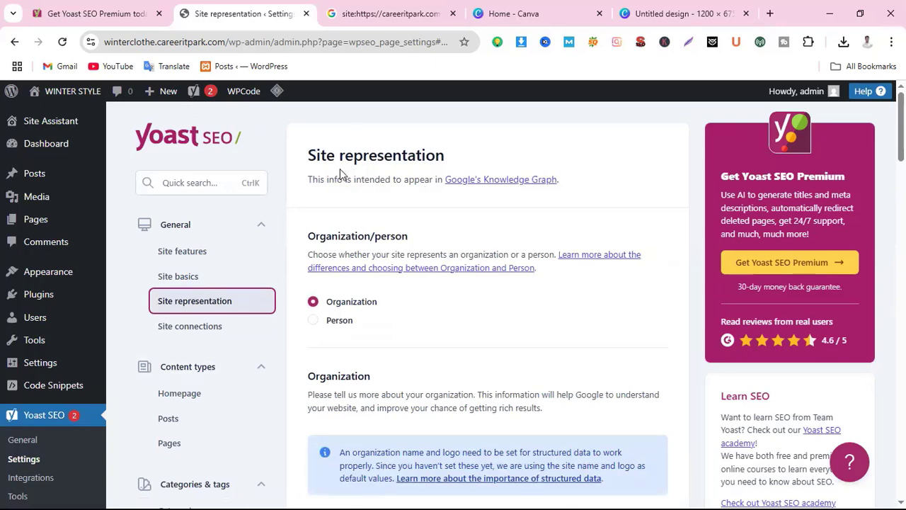
Enter WINTWER STYLE as the organization name and look over the organization logo setting.
scroll(502, 314, "down", 1)
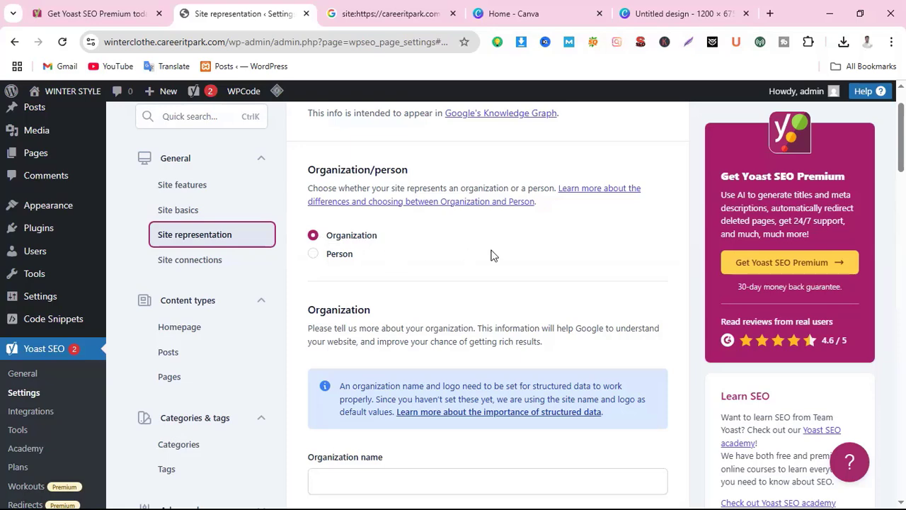
scroll(383, 283, "down", 1)
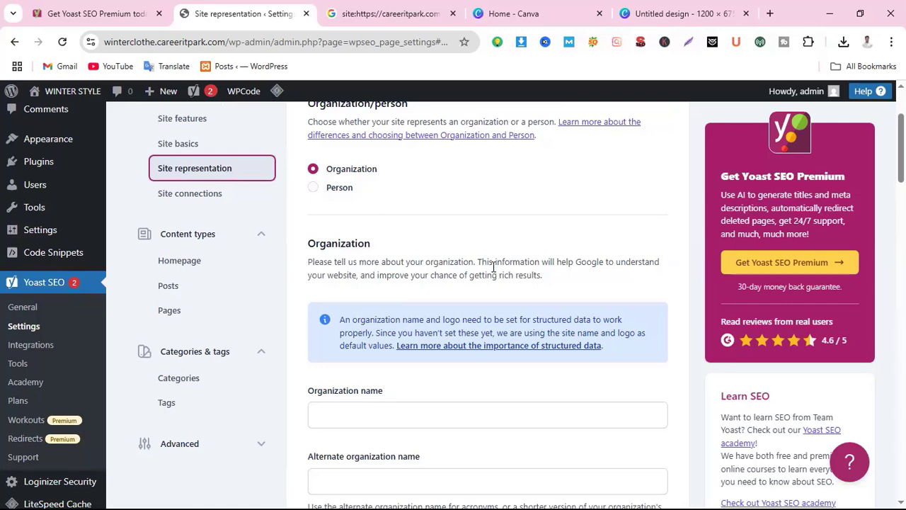
scroll(530, 261, "down", 2)
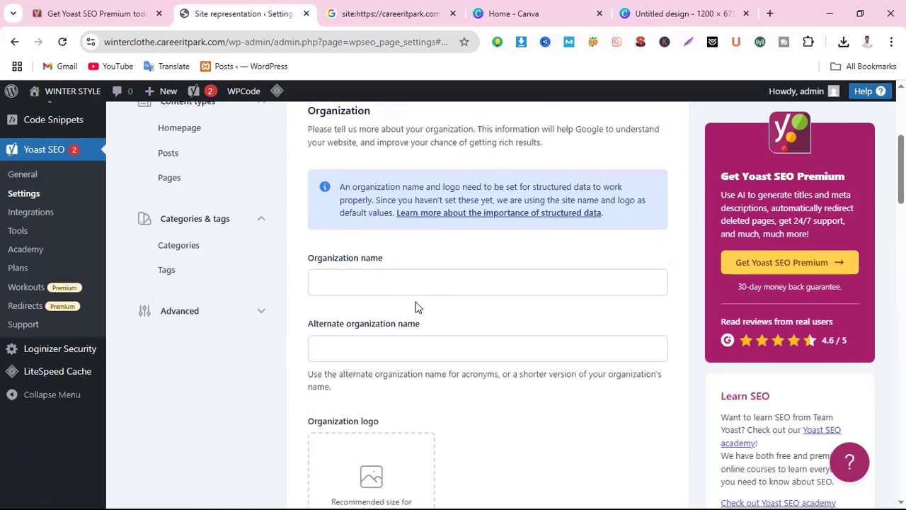
left_click(381, 281)
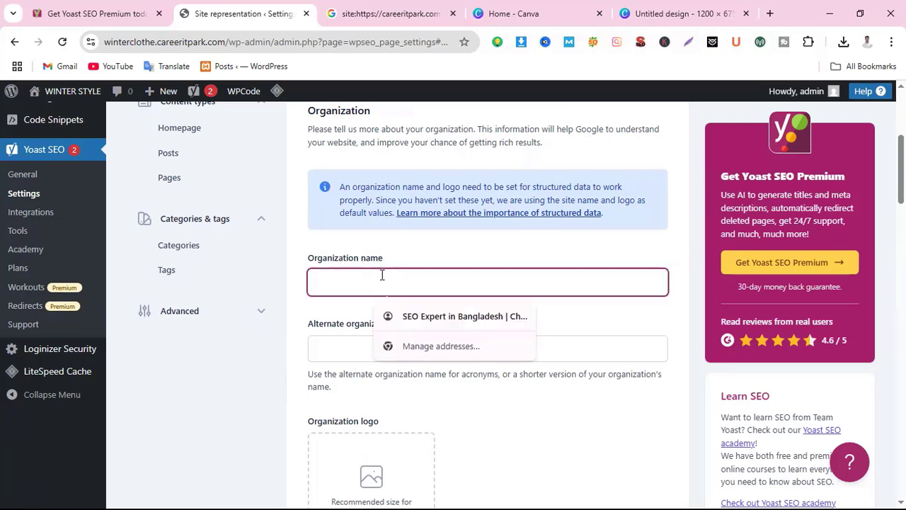
type("Wi")
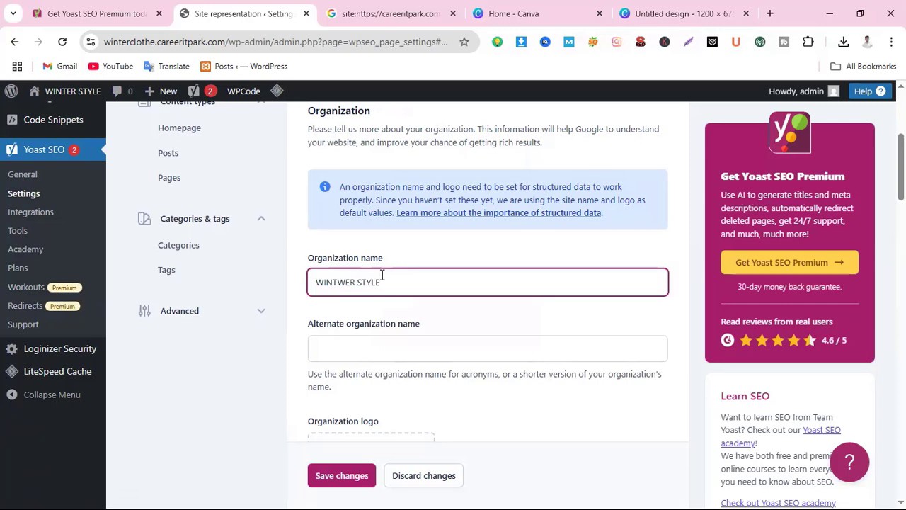
scroll(411, 298, "down", 2)
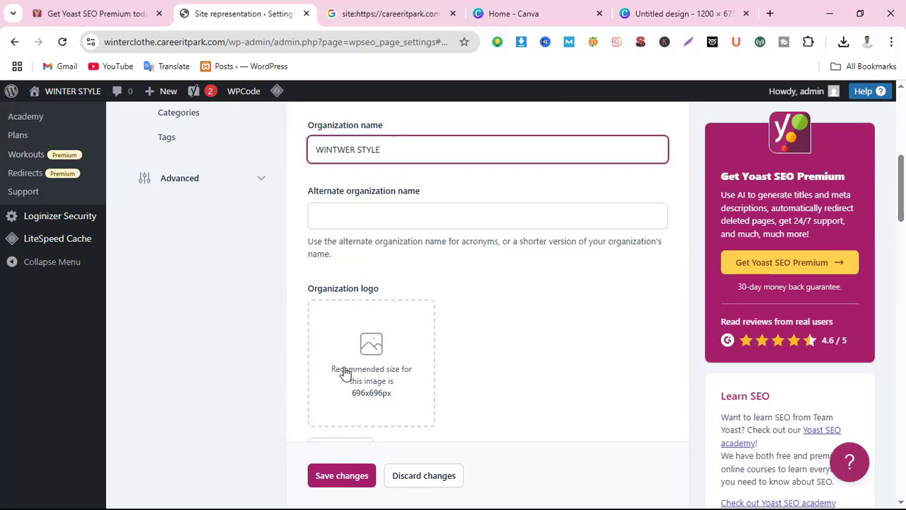
scroll(384, 366, "down", 1)
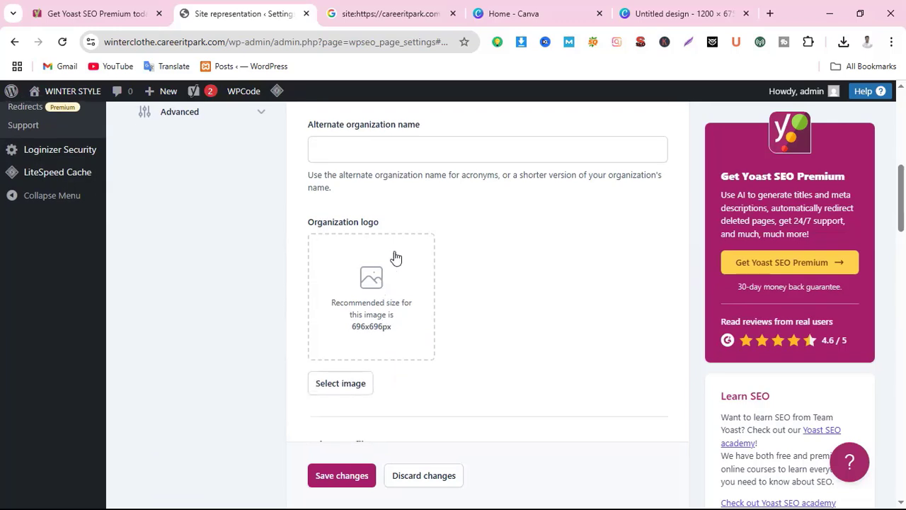
Switch to Canva, close the 1200 x 675 px design, and create a new custom-size design of 696 x 696 px.
scroll(390, 301, "up", 1)
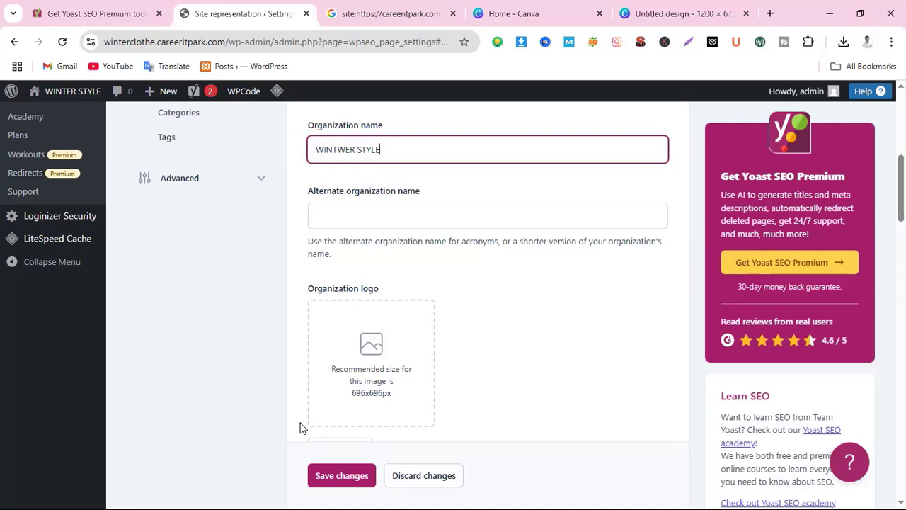
left_click(698, 13)
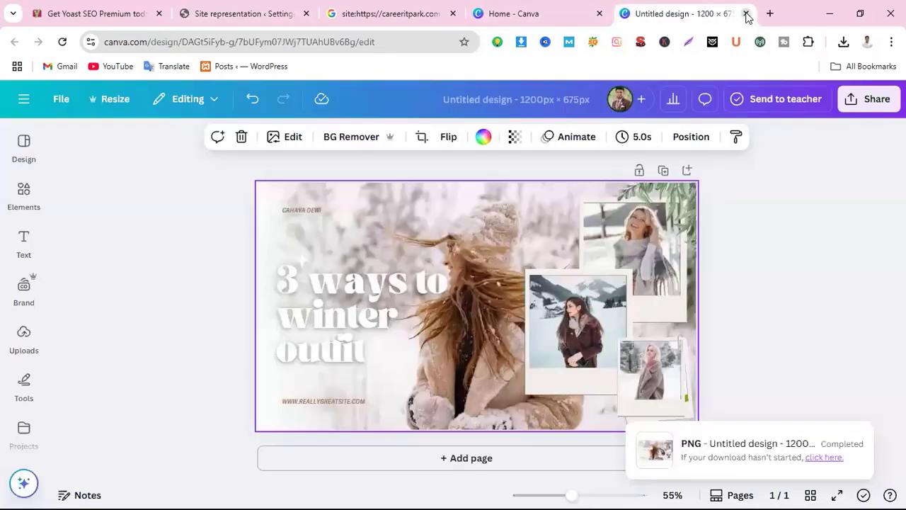
left_click(747, 14)
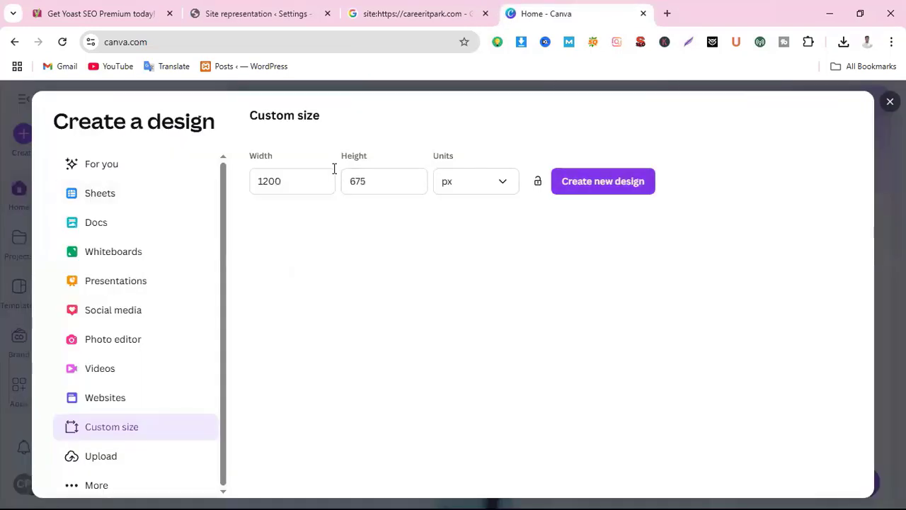
left_click(303, 182)
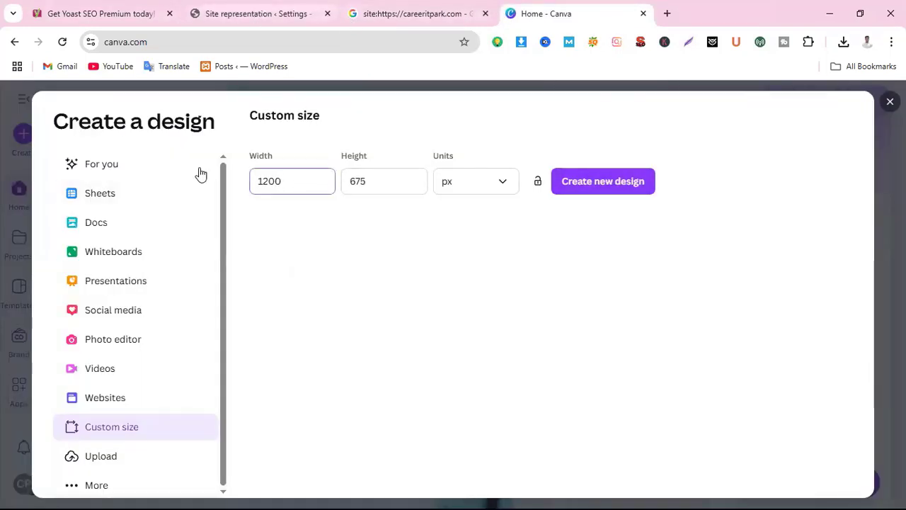
left_click(248, 14)
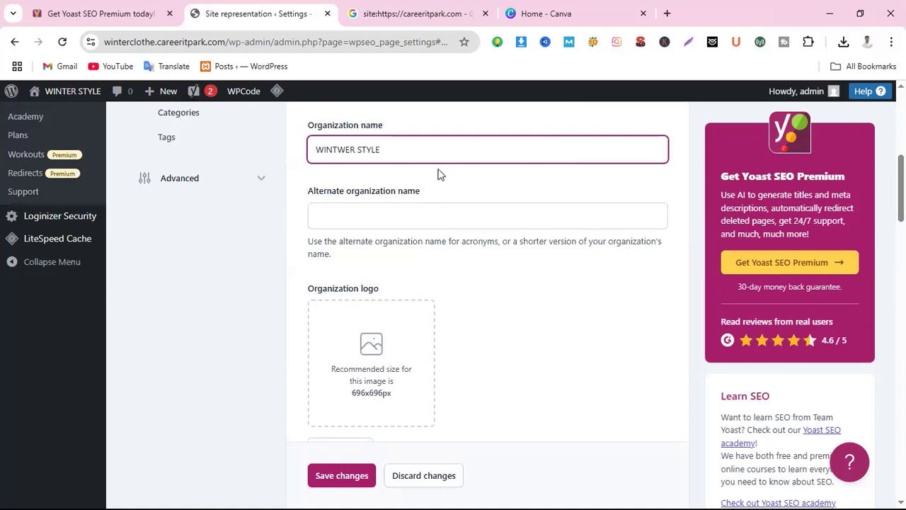
left_click(567, 16)
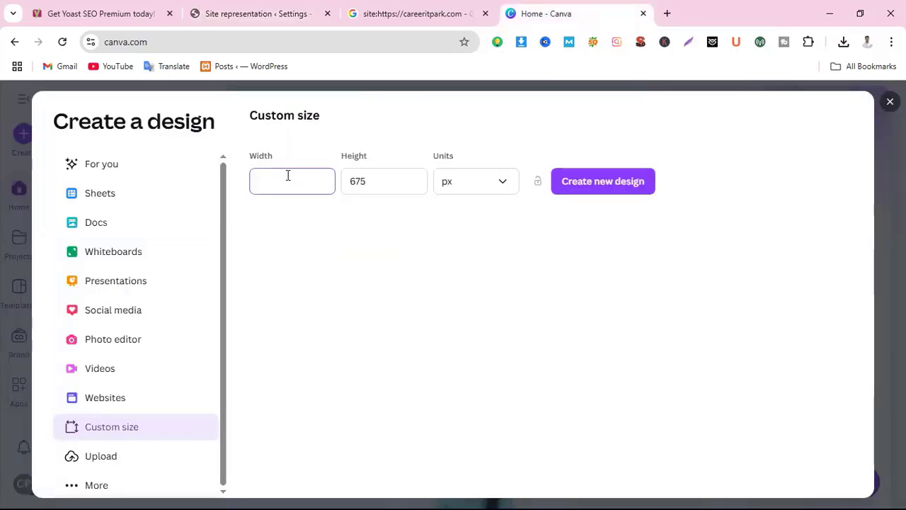
type("696")
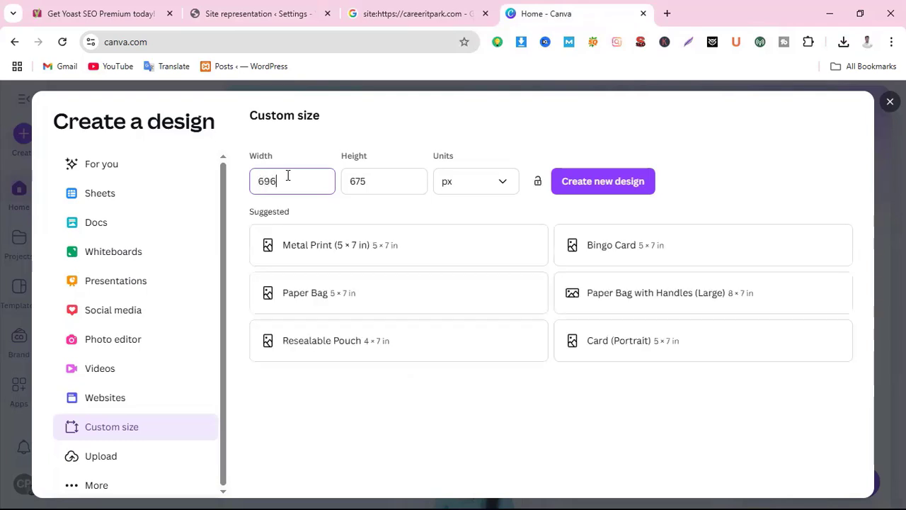
left_click(348, 186)
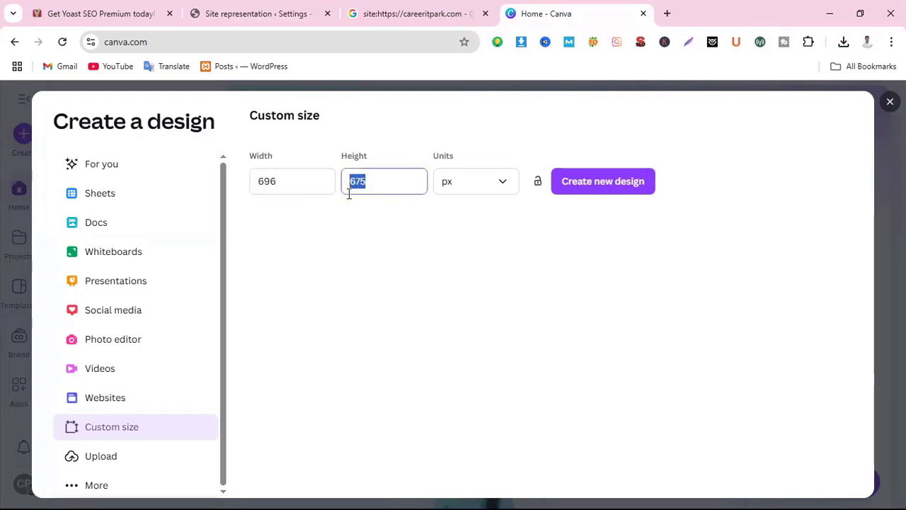
type("693")
left_click(613, 194)
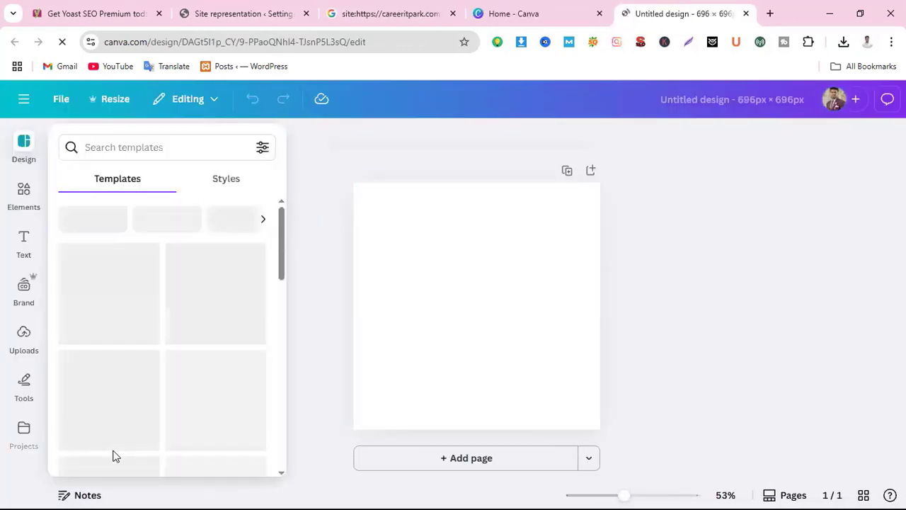
Search the design templates for WINTER STYLE LOGO.
left_click(178, 147)
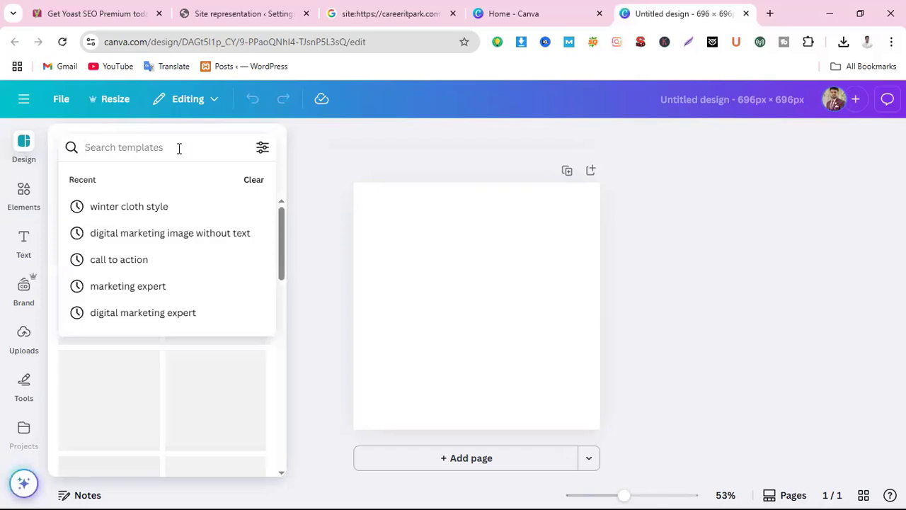
type("WINT")
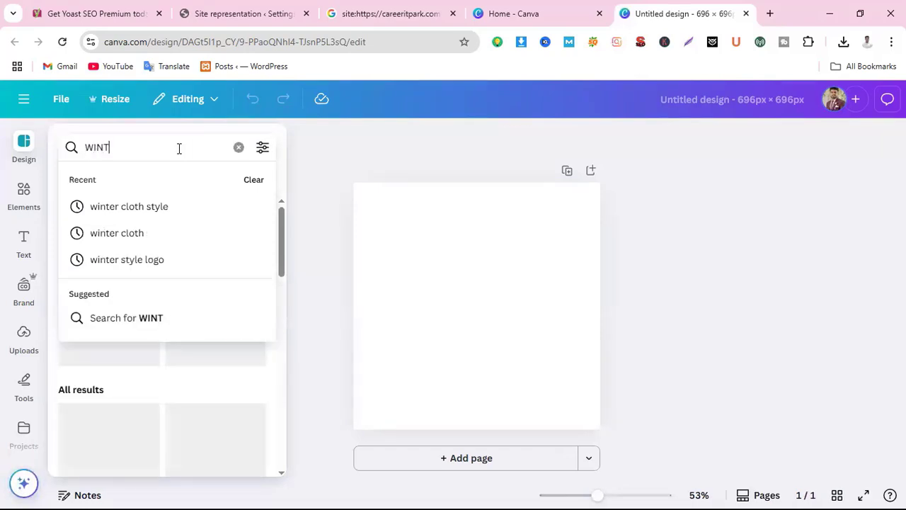
type("ER S")
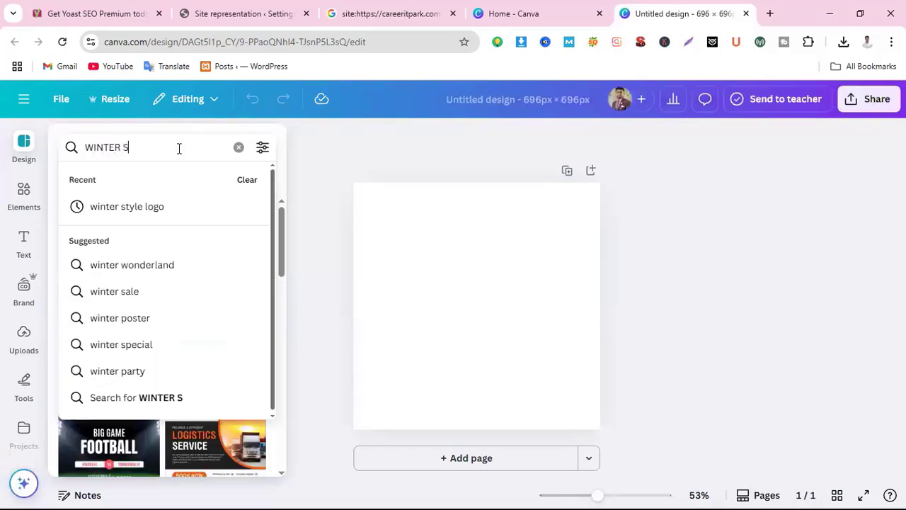
type("TYK")
key("BackSpace")
type("LE")
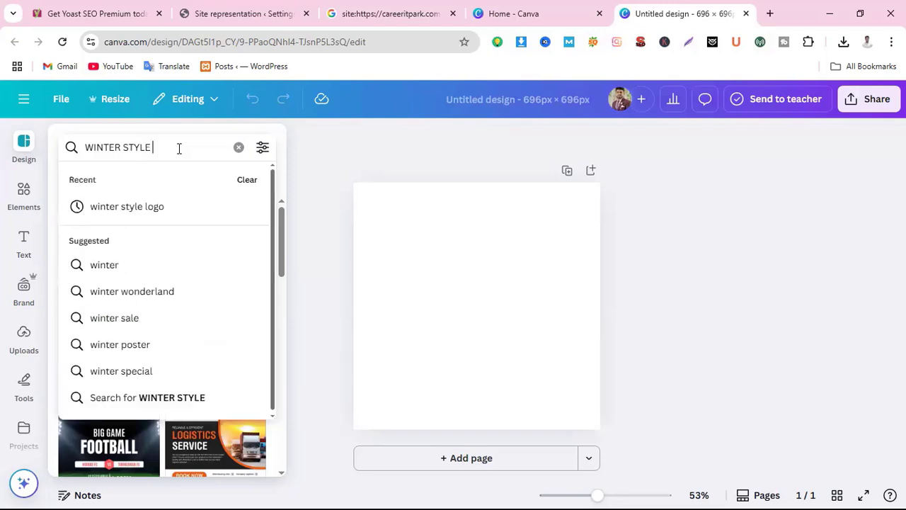
type(" LOGO")
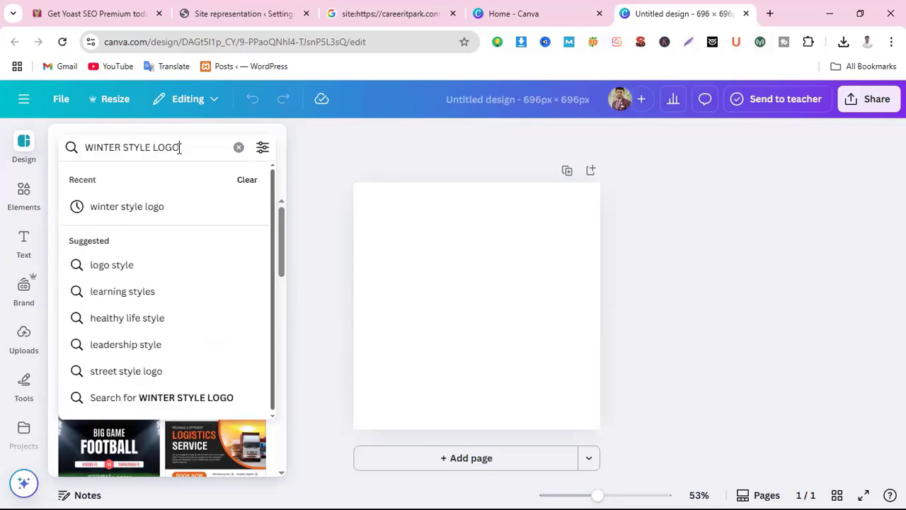
key("Return")
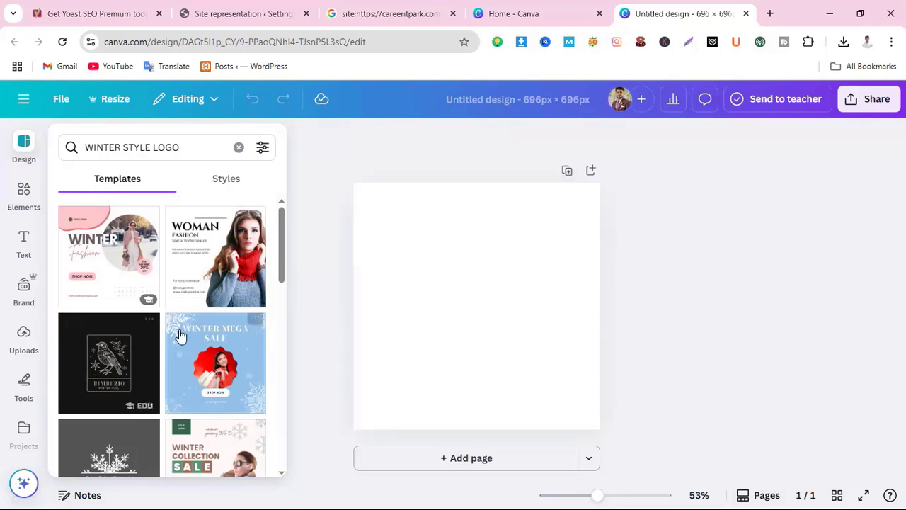
Browse the template results and apply the Blue Snow Winter Sport Store Logo template to the blank page.
scroll(185, 313, "down", 3)
scroll(180, 307, "down", 3)
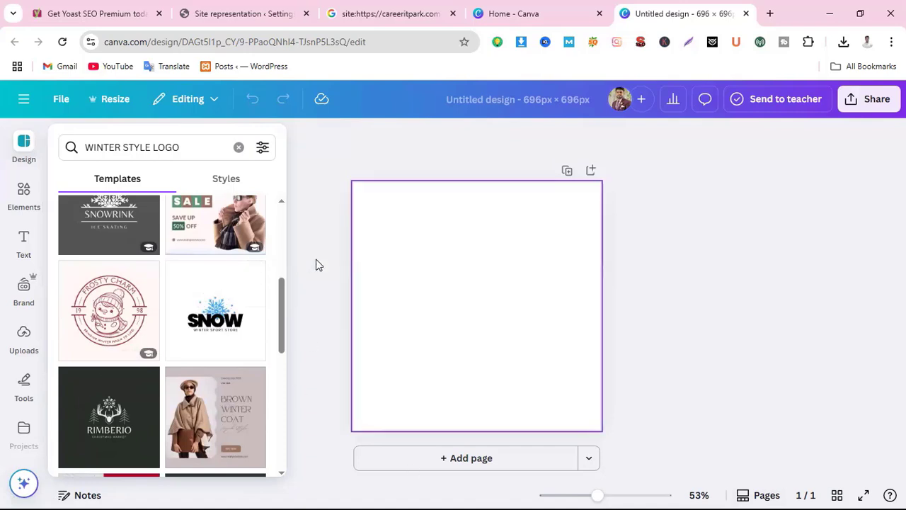
scroll(193, 361, "down", 6)
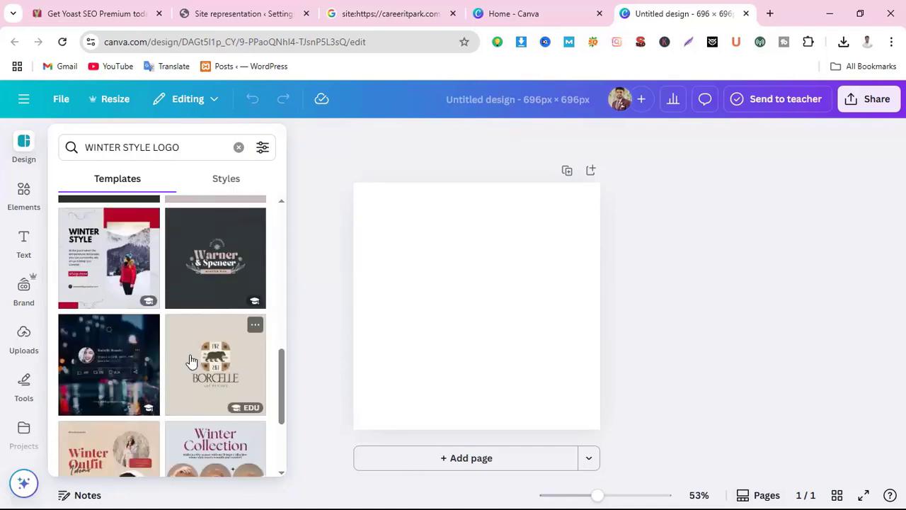
scroll(191, 362, "down", 3)
scroll(188, 358, "down", 3)
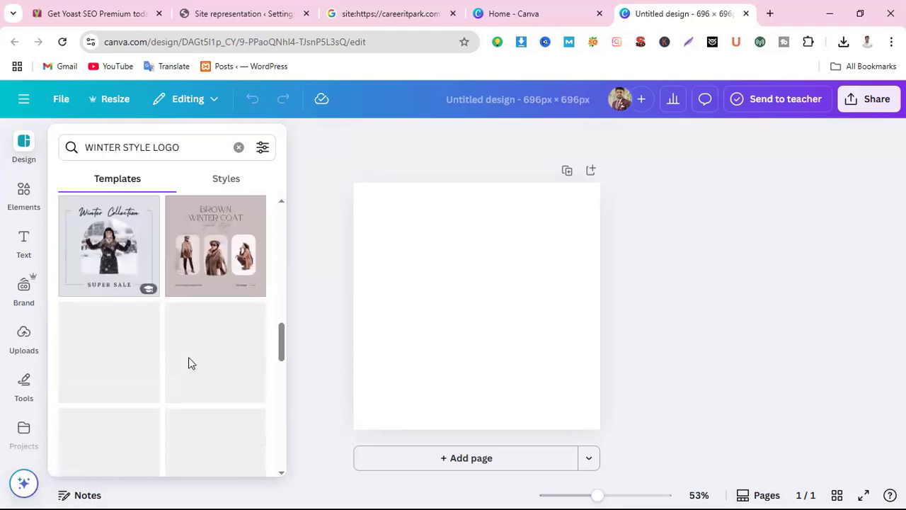
scroll(189, 357, "up", 12)
scroll(189, 345, "up", 2)
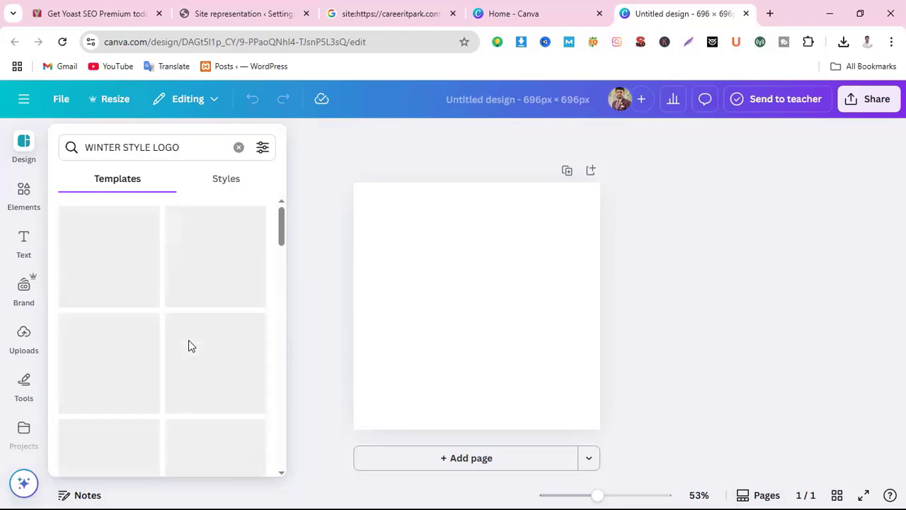
scroll(198, 366, "down", 4)
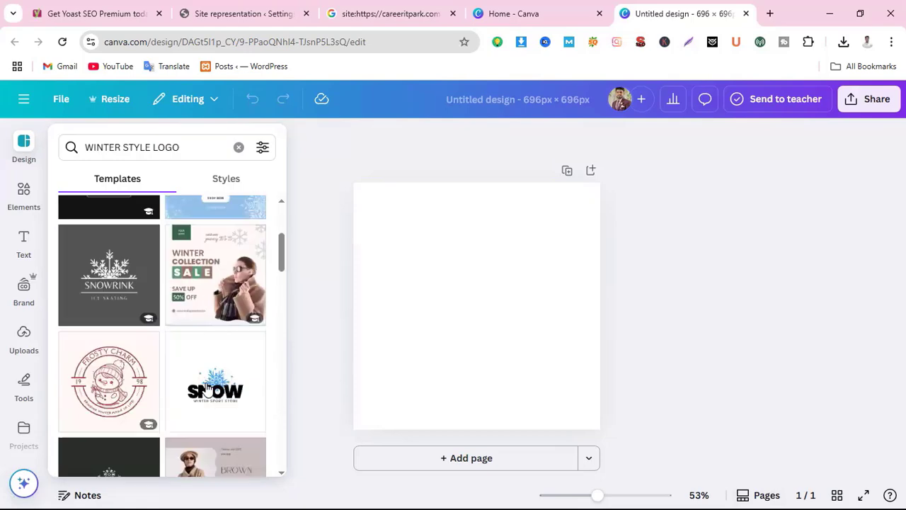
left_click(209, 386)
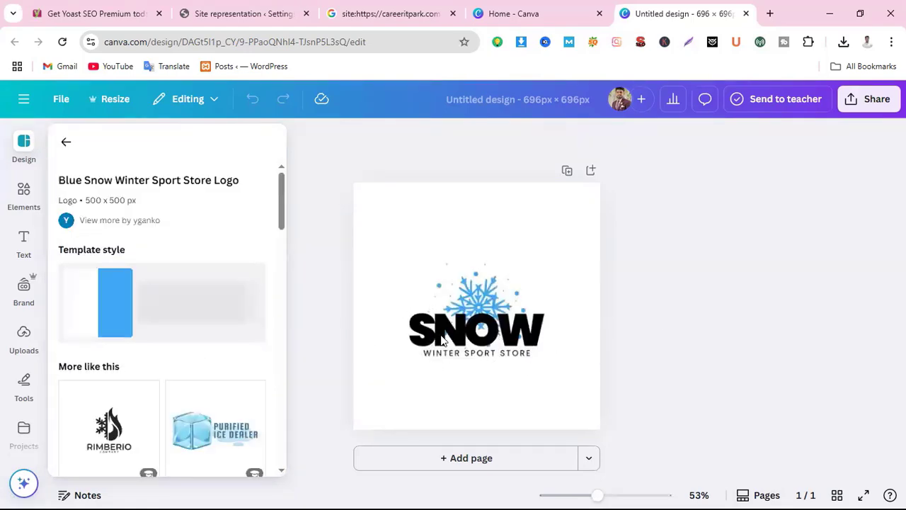
left_click(390, 374)
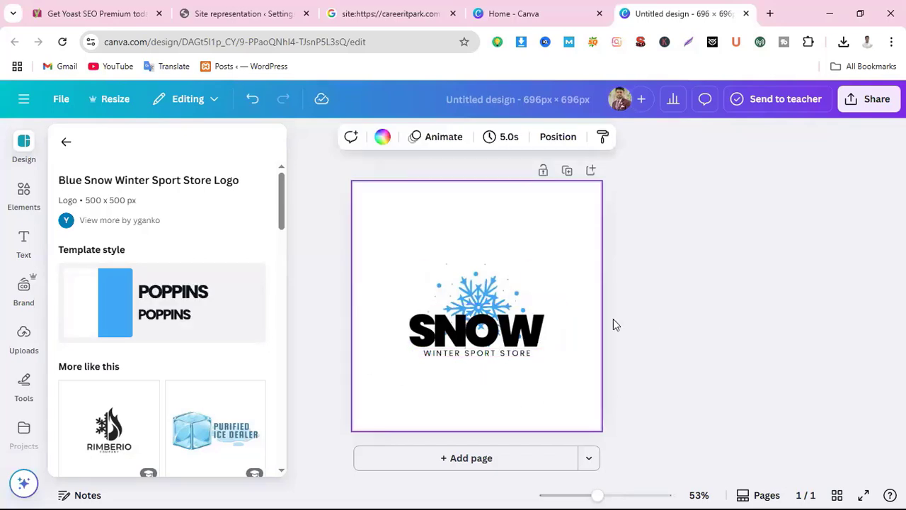
Look through the similar logo templates, then download the snow logo design as a 696 x 696 px PNG.
scroll(102, 354, "down", 2)
scroll(103, 354, "down", 2)
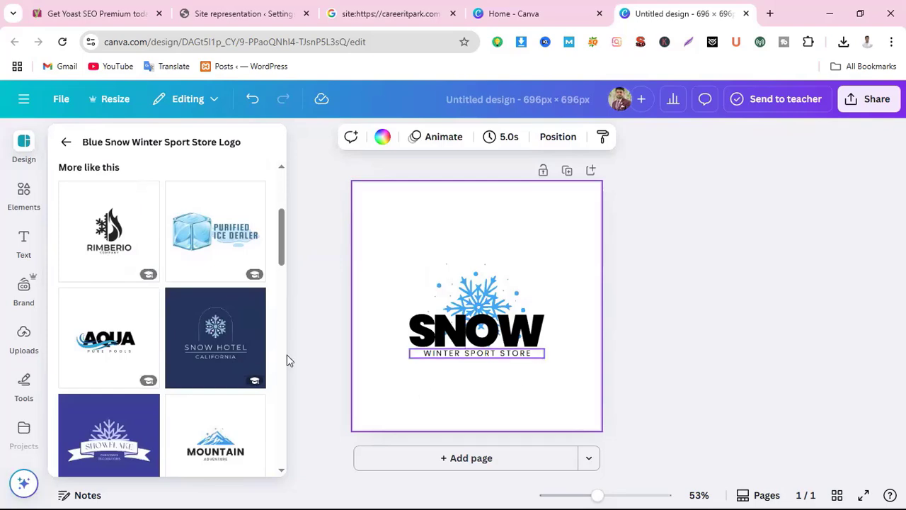
scroll(176, 354, "down", 5)
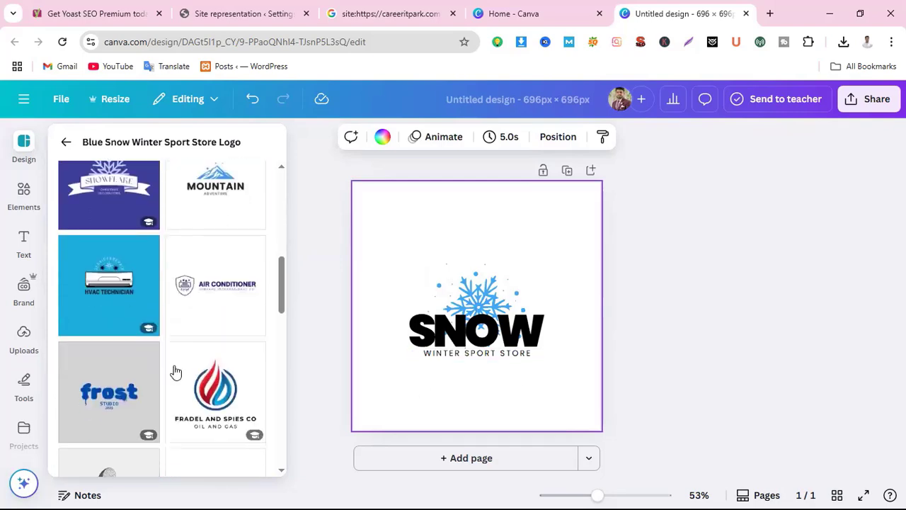
scroll(174, 376, "up", 5)
left_click(858, 102)
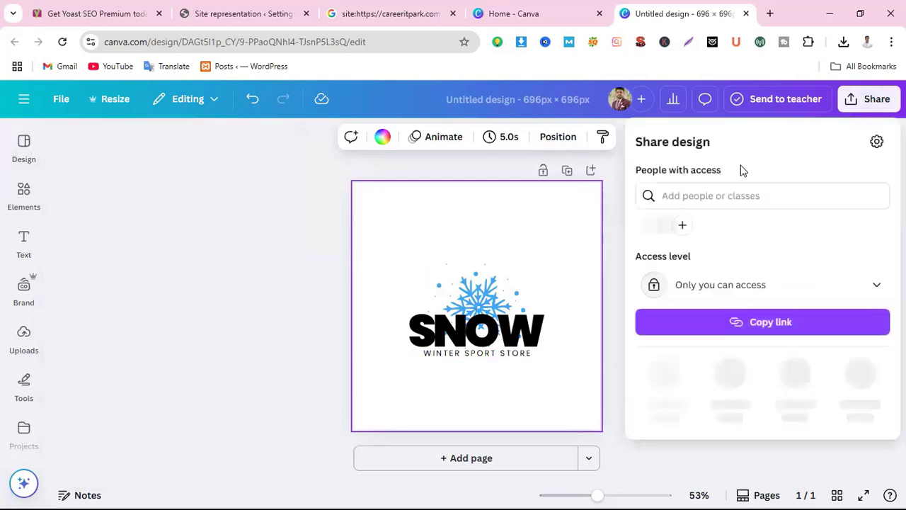
left_click(665, 379)
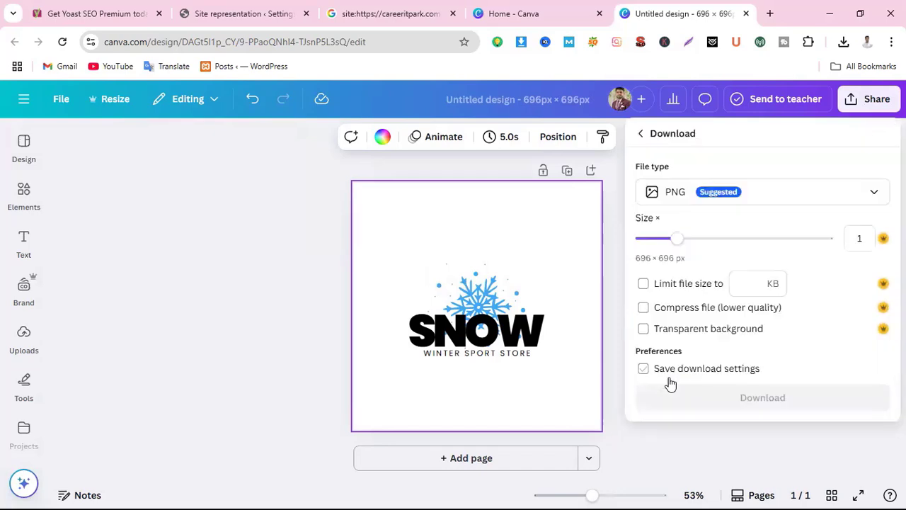
left_click(763, 397)
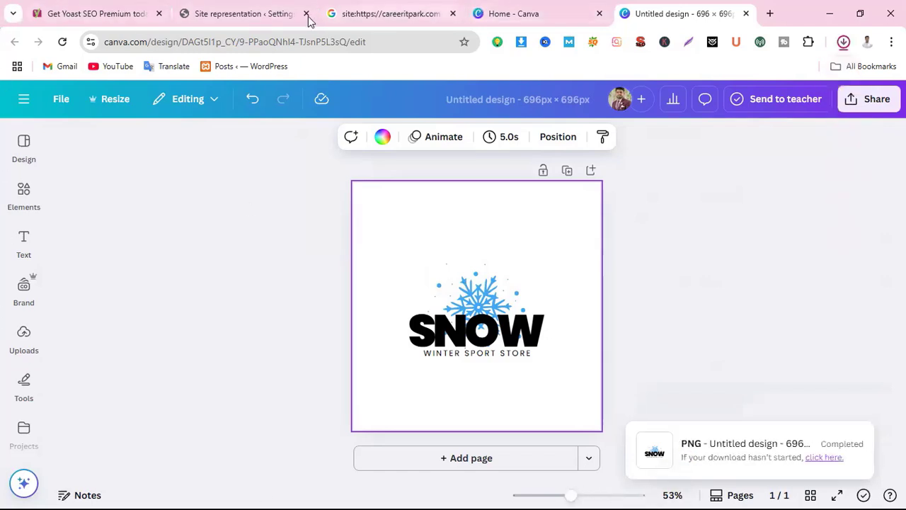
Return to the Yoast Site representation settings, upload Untitled design (1).png from Downloads, and set it as the organization logo.
left_click(251, 14)
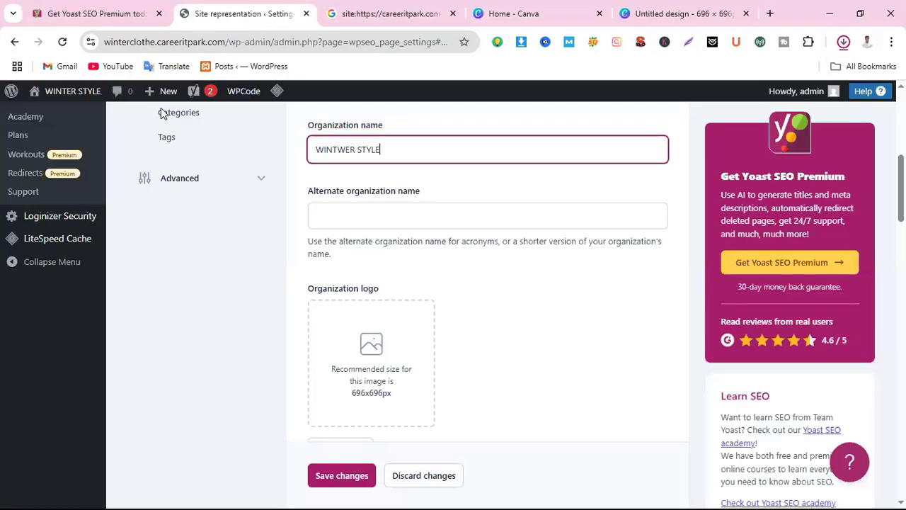
left_click(372, 368)
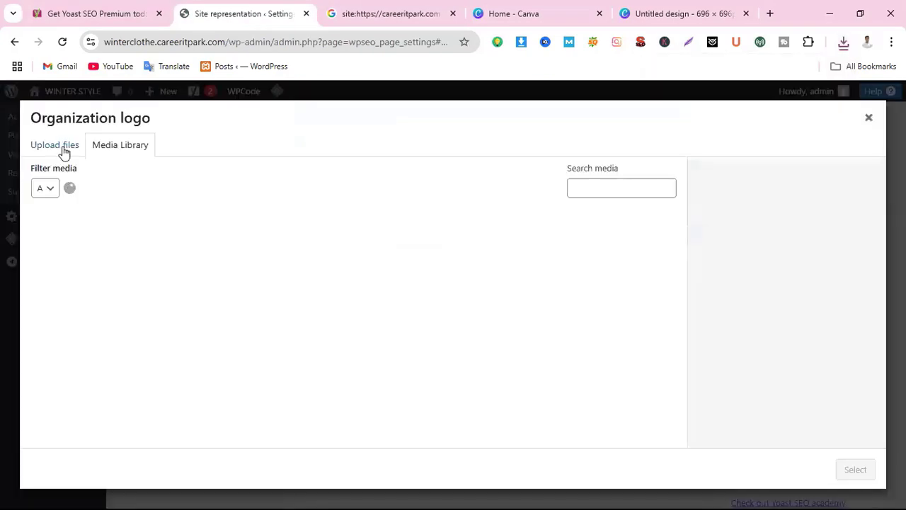
left_click(64, 148)
left_click(453, 319)
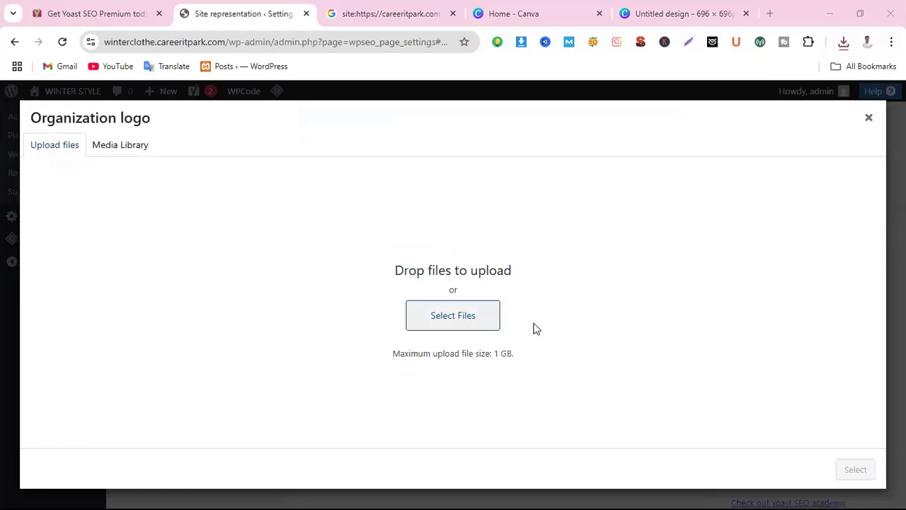
left_click(155, 127)
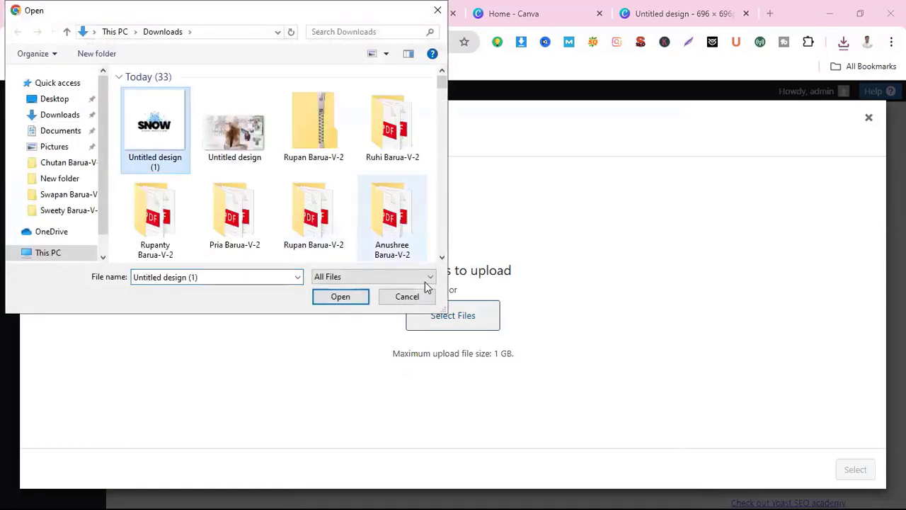
left_click(351, 300)
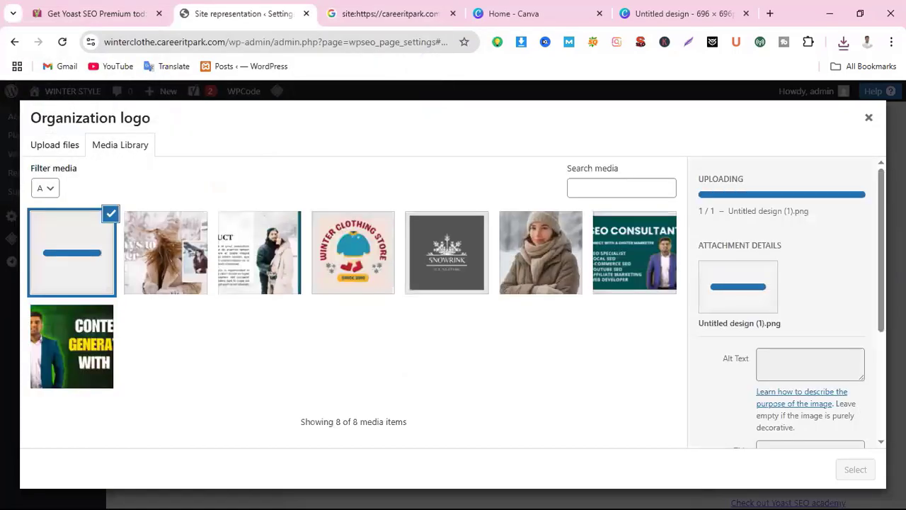
left_click(857, 473)
scroll(467, 380, "down", 1)
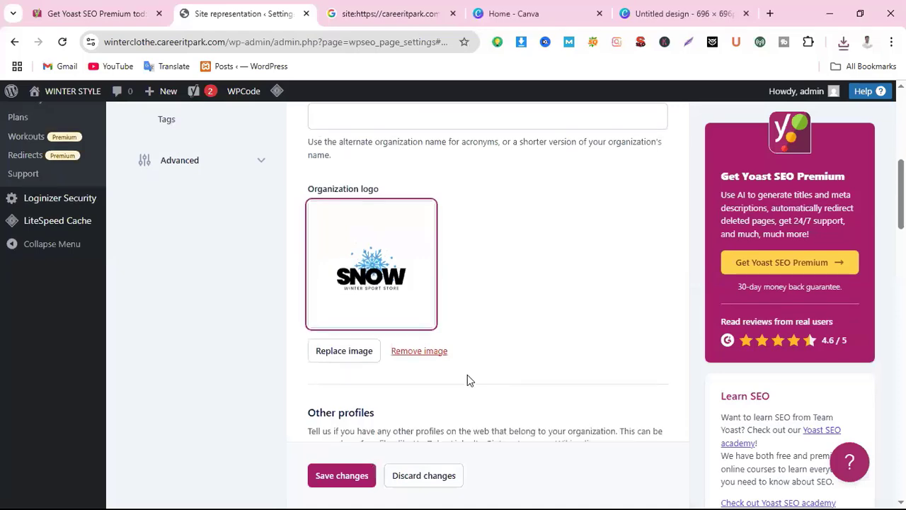
scroll(473, 374, "down", 3)
scroll(473, 374, "up", 2)
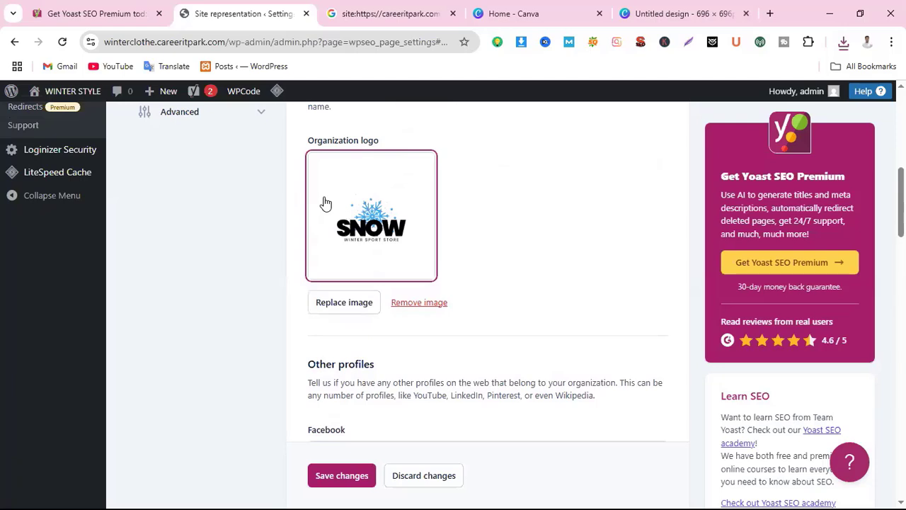
scroll(324, 203, "down", 1)
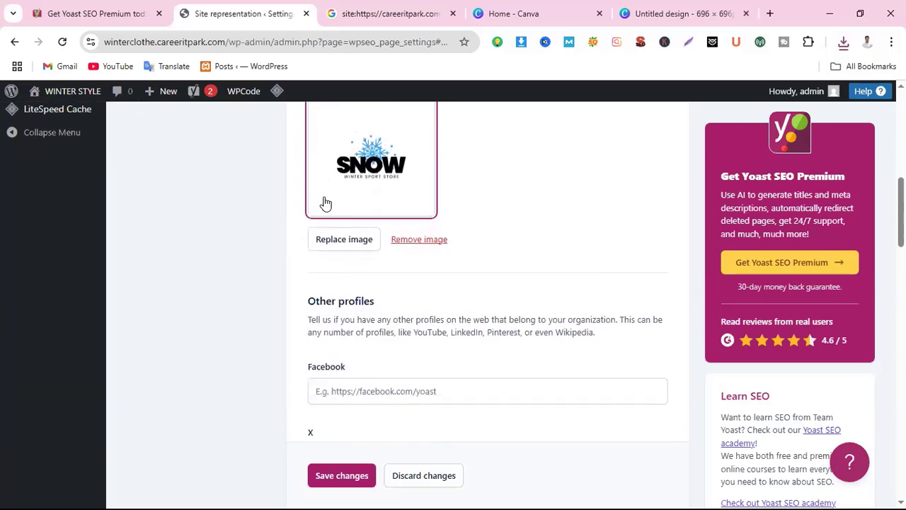
Review the Other profiles section and the start of the additional organization info in the Site representation settings.
scroll(435, 303, "down", 3)
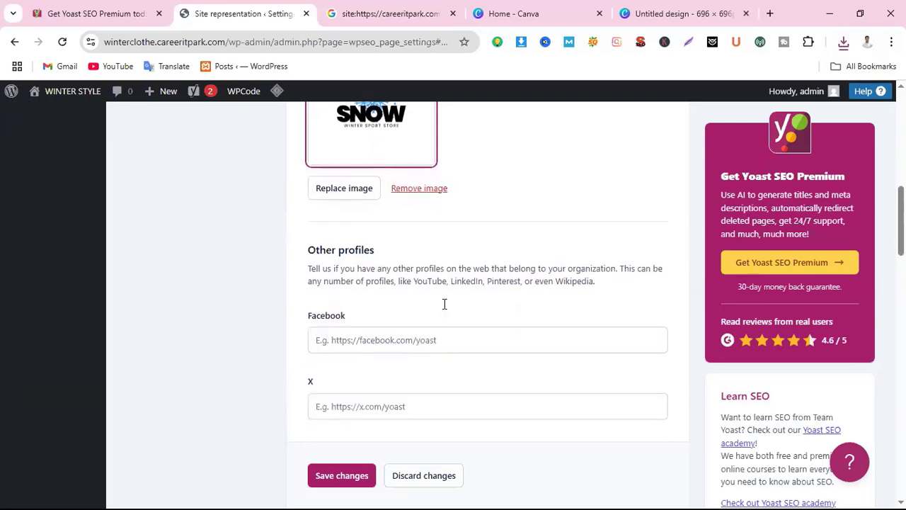
scroll(444, 307, "up", 2)
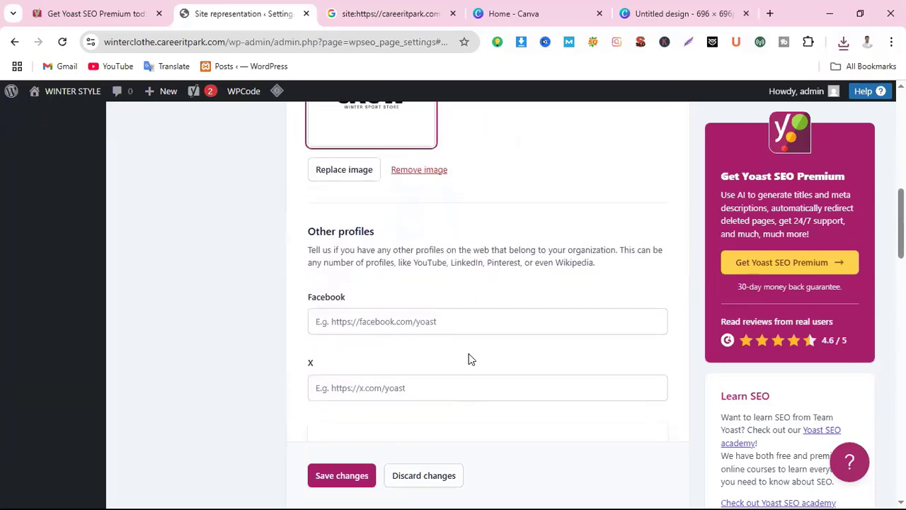
scroll(352, 344, "down", 2)
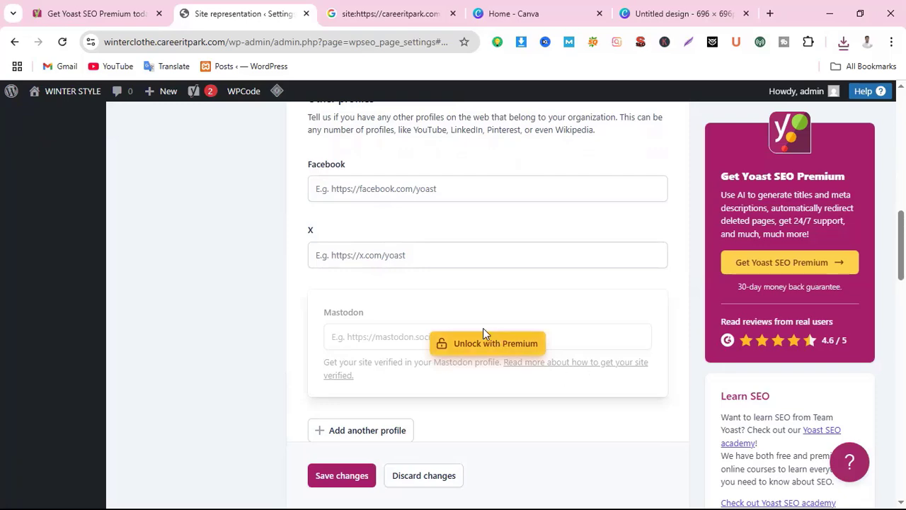
scroll(483, 328, "down", 3)
scroll(481, 331, "up", 1)
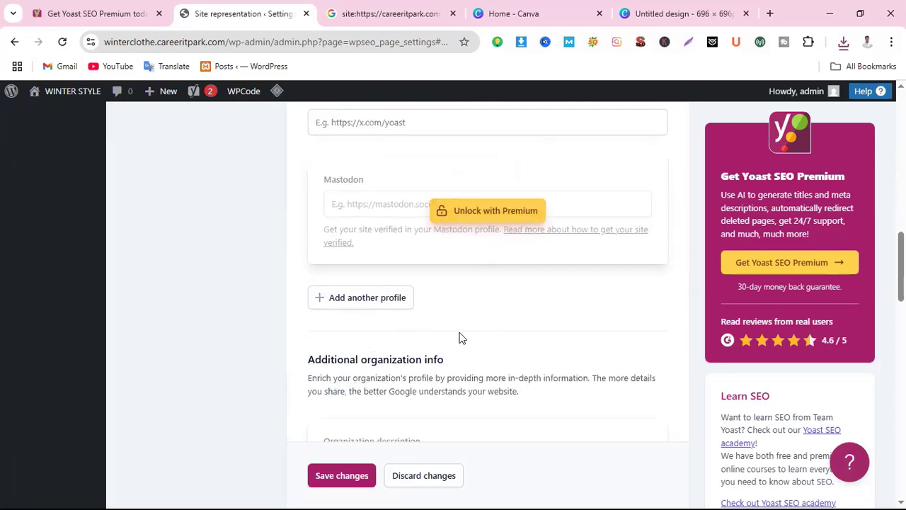
scroll(467, 333, "down", 3)
scroll(467, 337, "up", 5)
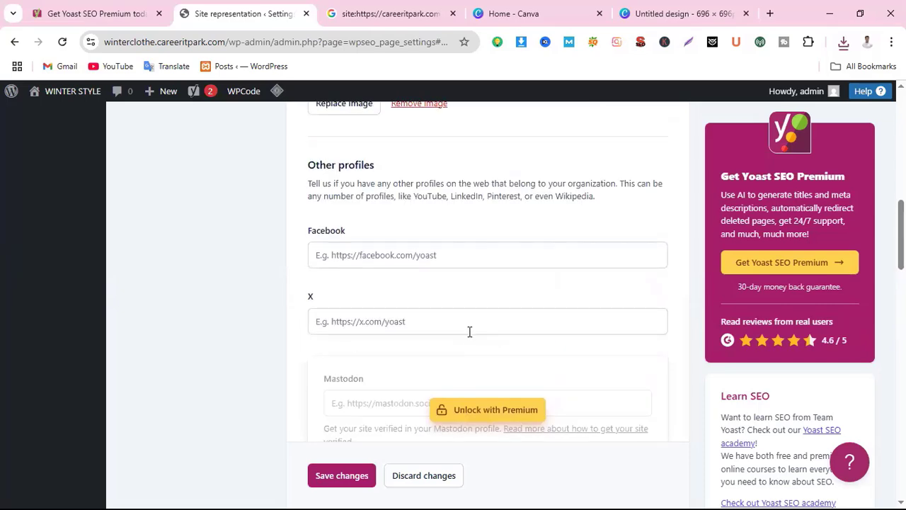
scroll(469, 331, "up", 4)
scroll(514, 332, "down", 4)
Open facebook.com in a new browser tab, go to the account's own profile, and copy the profile URL.
left_click(769, 13)
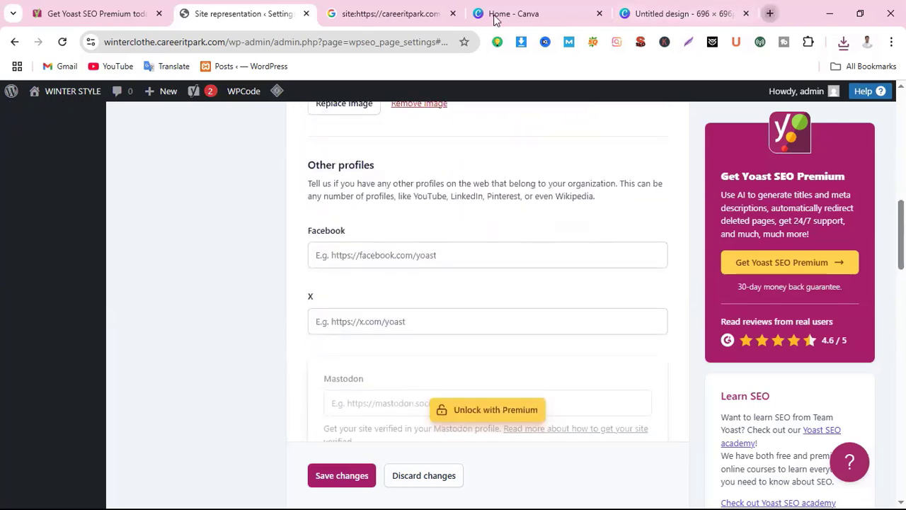
type("FACEbook.com")
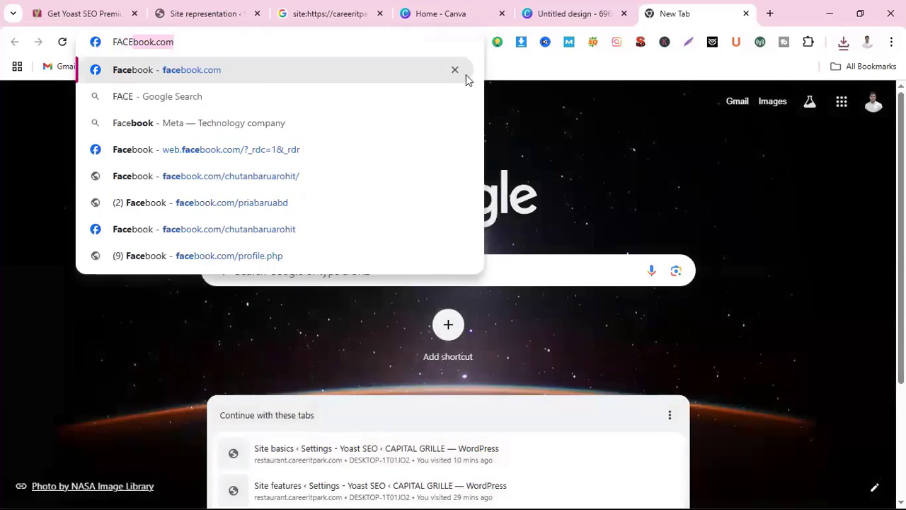
key("Return")
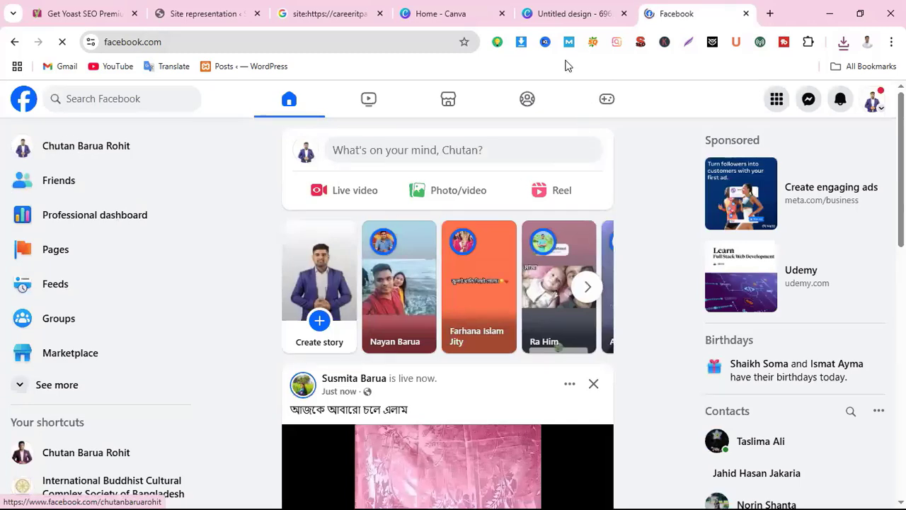
left_click(392, 45)
key("ctrl+c")
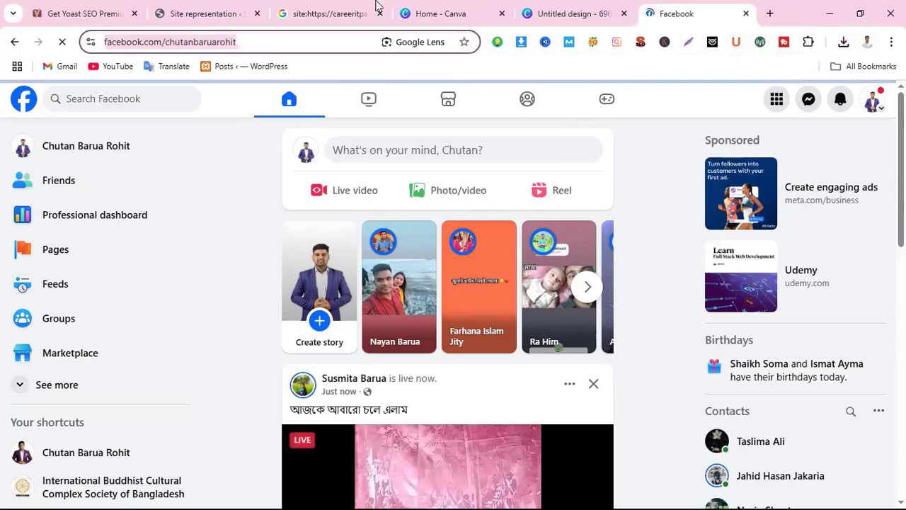
Return to the Yoast Site representation settings and enter the copied profile URL as the organization's Facebook profile.
left_click(234, 15)
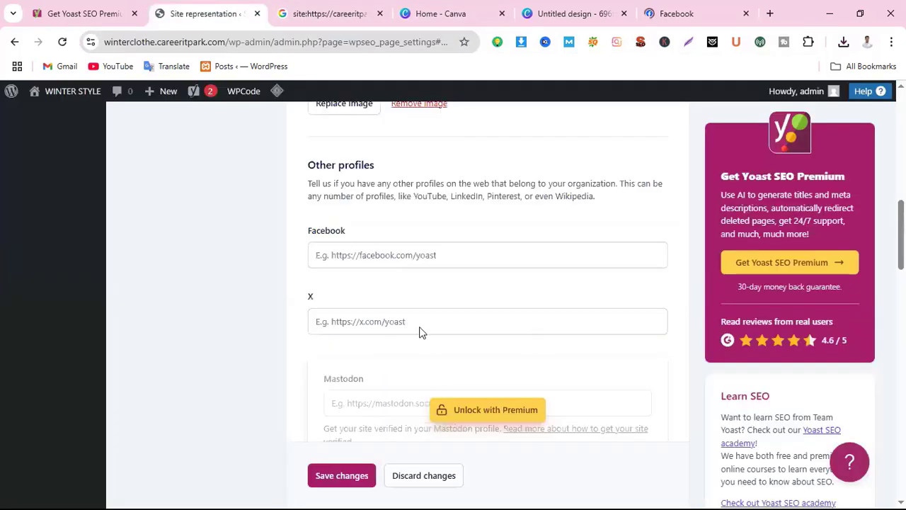
left_click(374, 258)
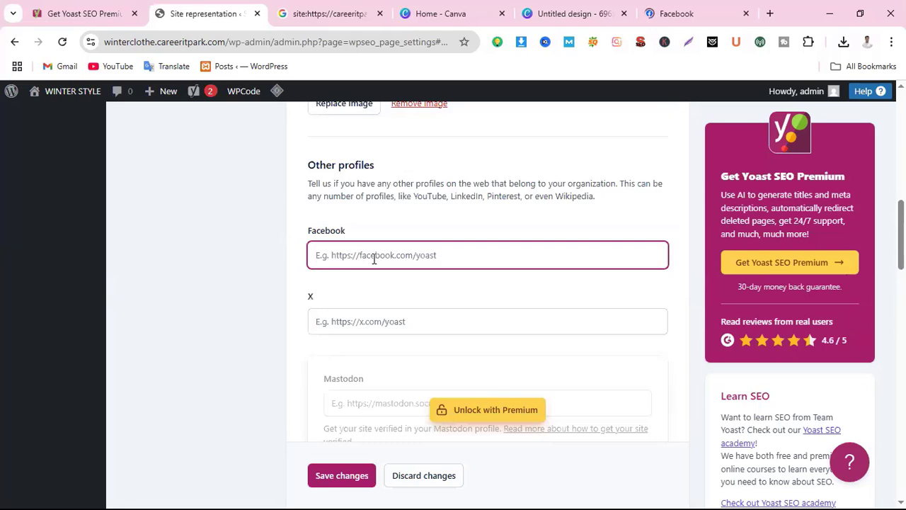
key("ctrl+v")
Look through the remaining organization info and identifiers fields, then save the Site representation changes.
scroll(489, 323, "down", 2)
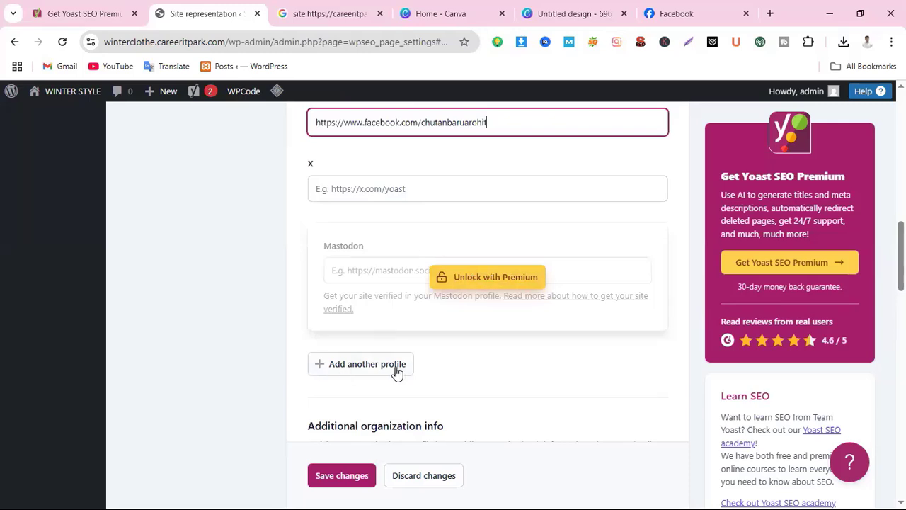
scroll(400, 362, "down", 1)
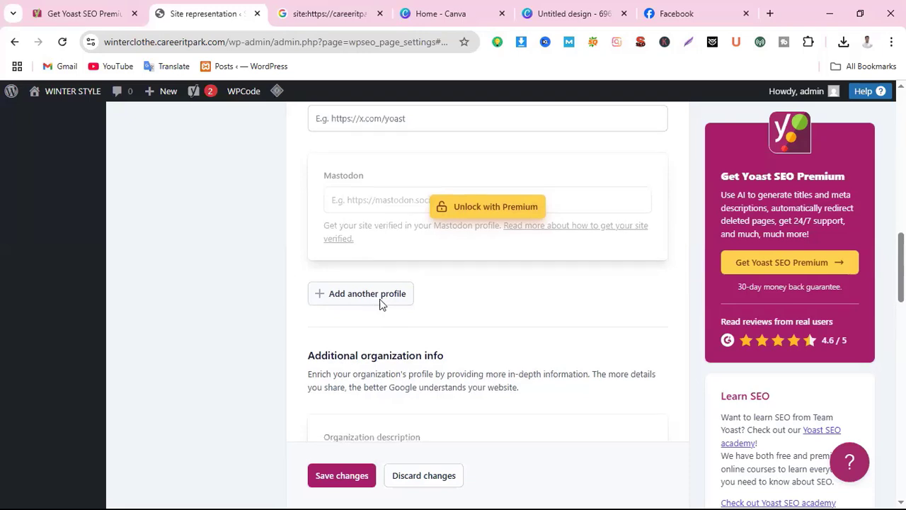
scroll(509, 198, "down", 4)
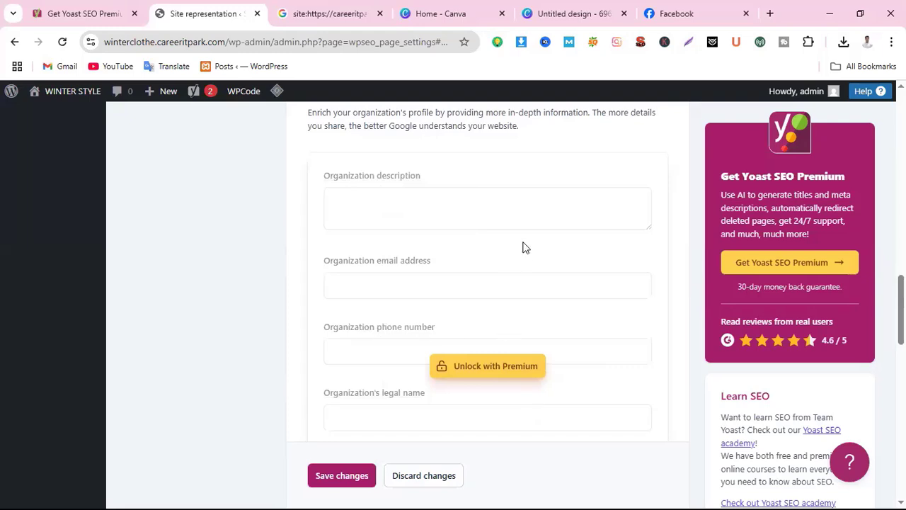
scroll(442, 373, "up", 3)
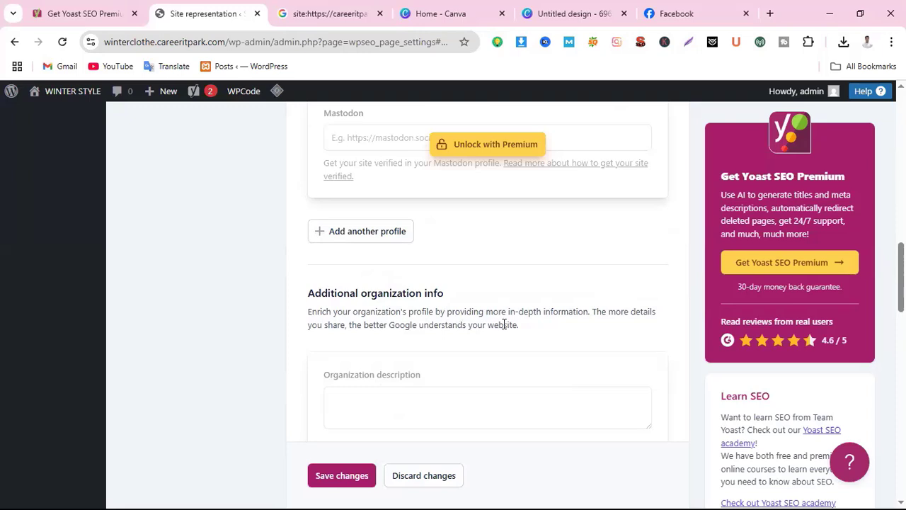
scroll(518, 340, "down", 2)
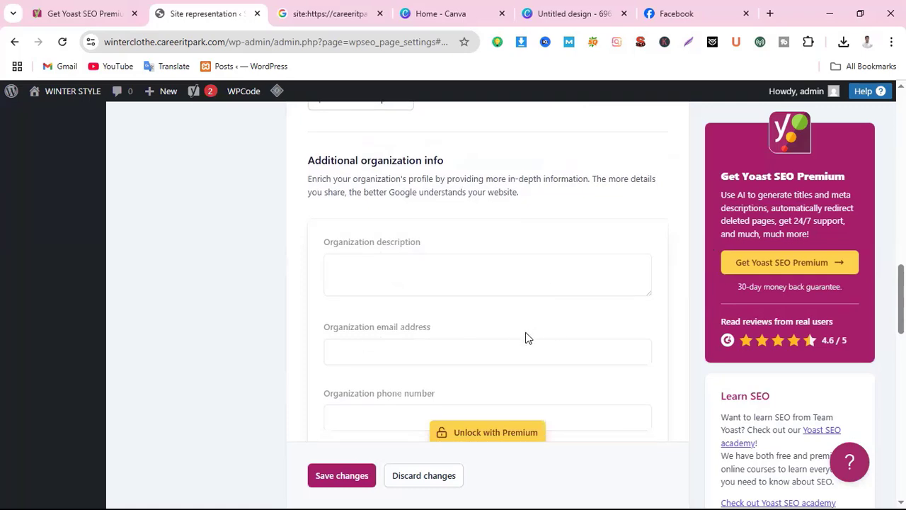
scroll(526, 338, "down", 2)
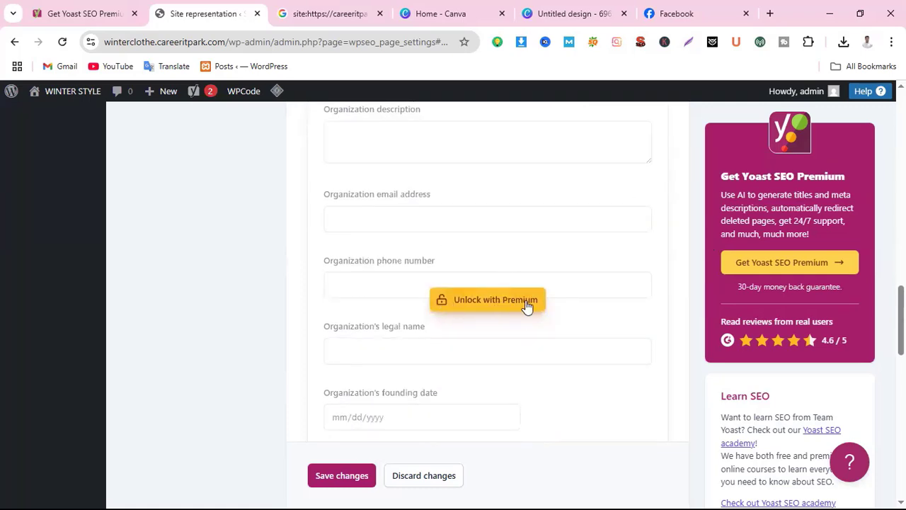
scroll(524, 306, "down", 7)
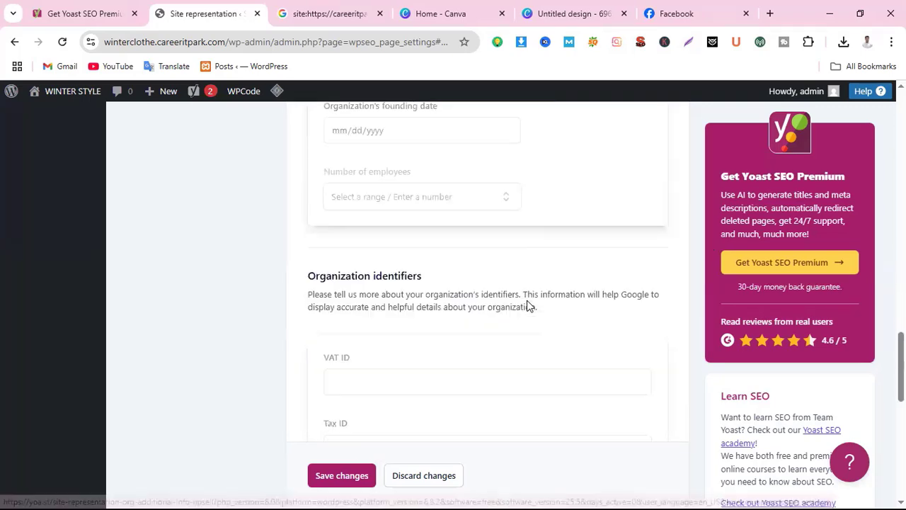
scroll(538, 269, "down", 4)
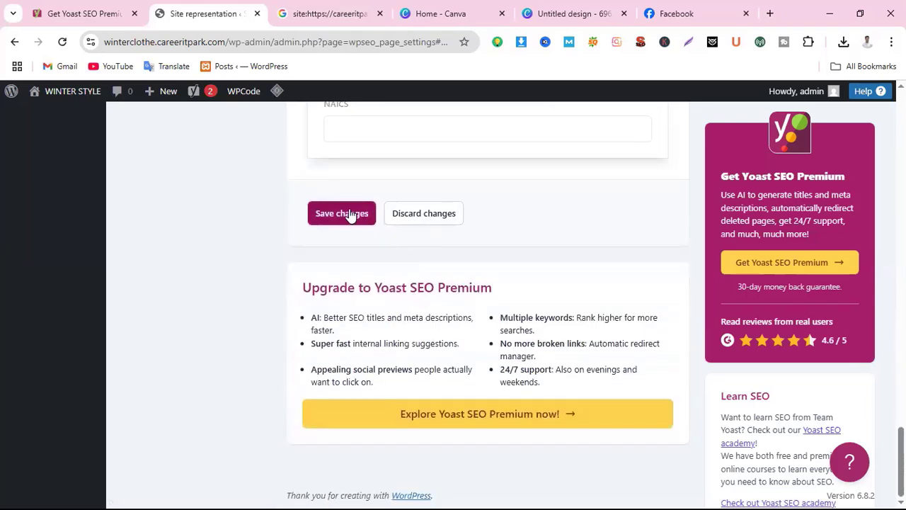
left_click(341, 215)
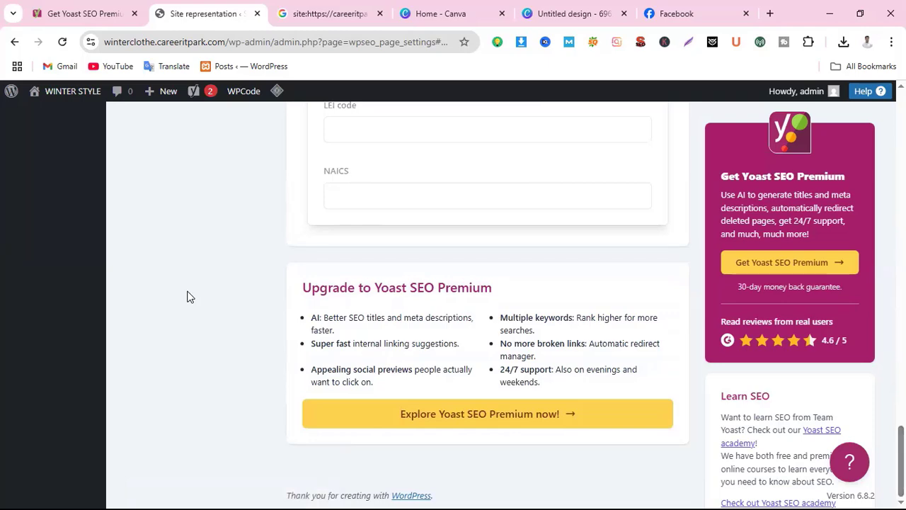
Open the Site connections settings and examine the verification code fields for Baidu, Bing, Google, Pinterest and Yandex.
scroll(196, 291, "up", 15)
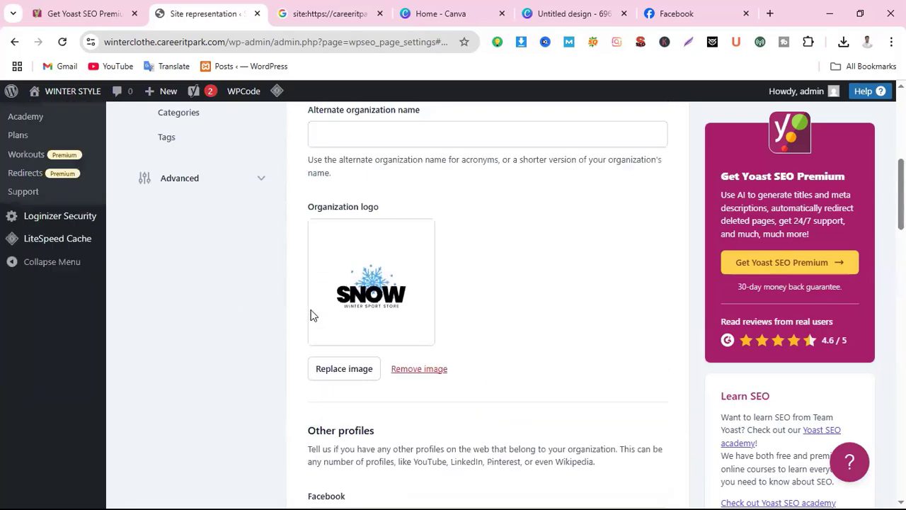
scroll(314, 316, "up", 10)
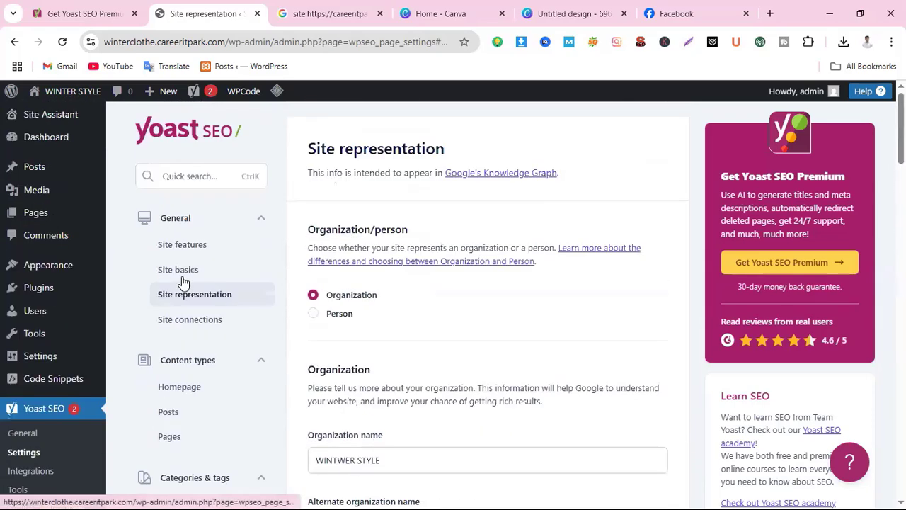
left_click(202, 324)
scroll(480, 350, "down", 1)
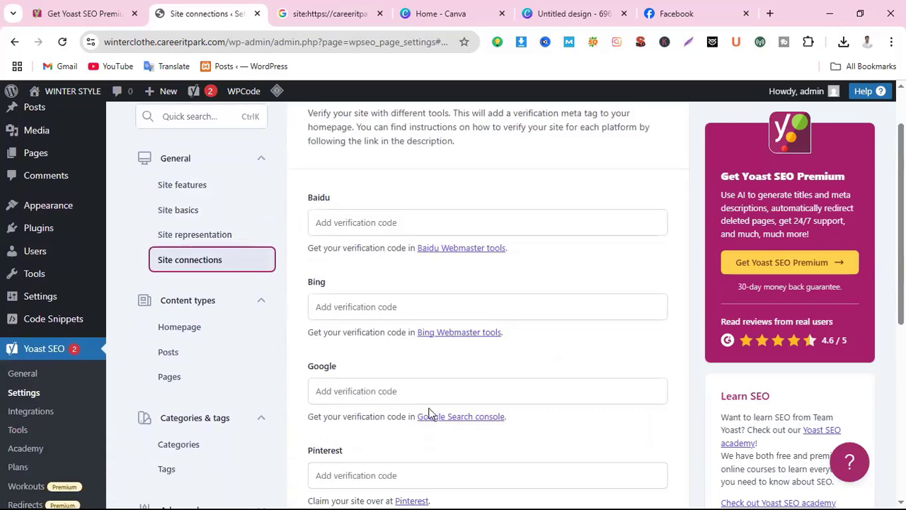
scroll(428, 412, "down", 2)
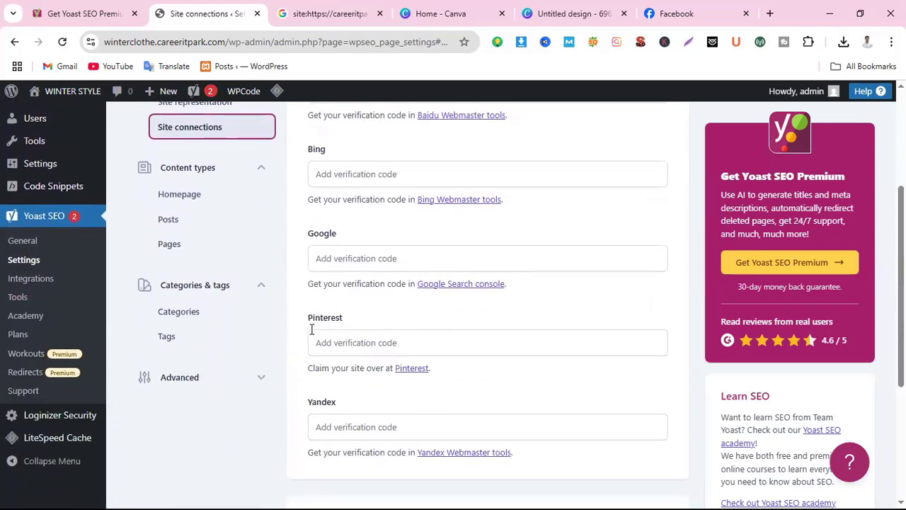
scroll(413, 330, "down", 2)
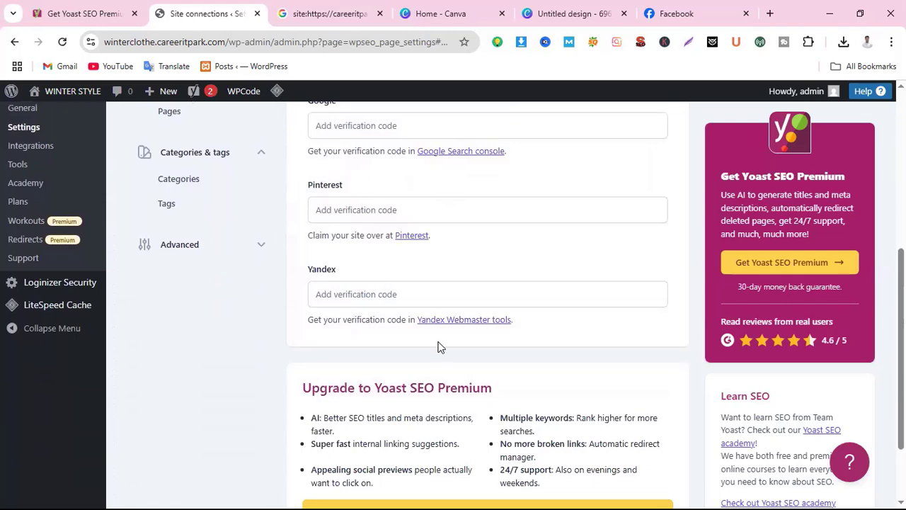
scroll(438, 347, "down", 2)
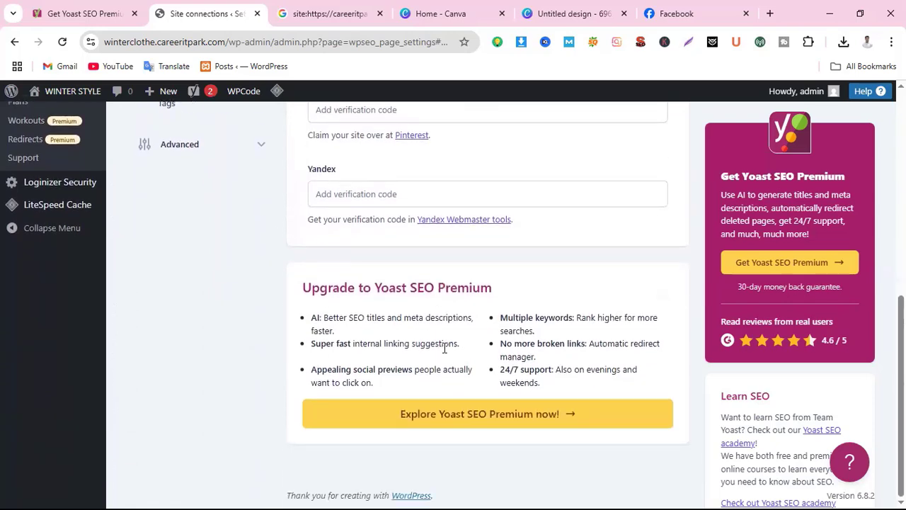
scroll(445, 345, "up", 3)
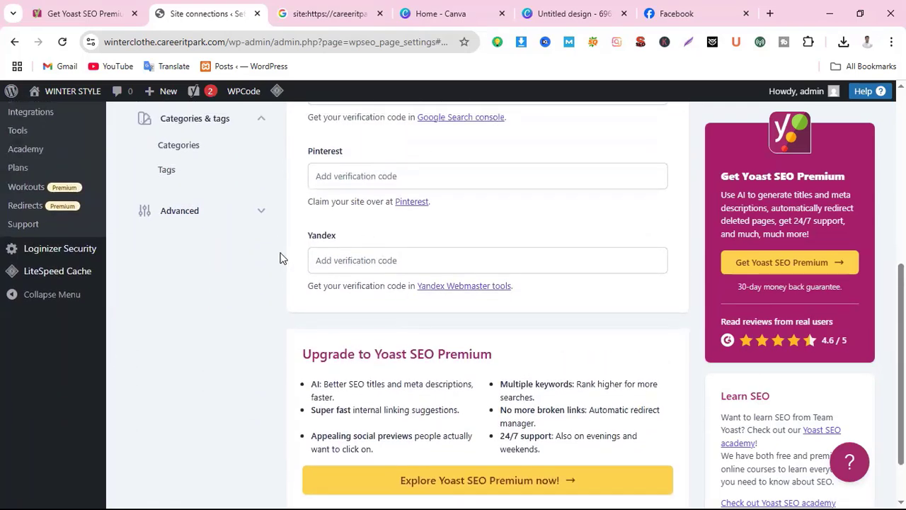
scroll(311, 203, "up", 3)
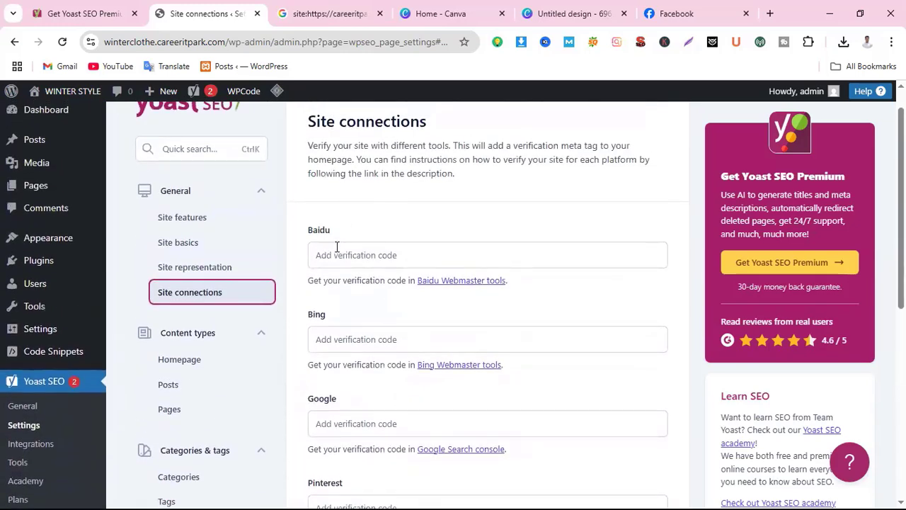
scroll(366, 265, "down", 2)
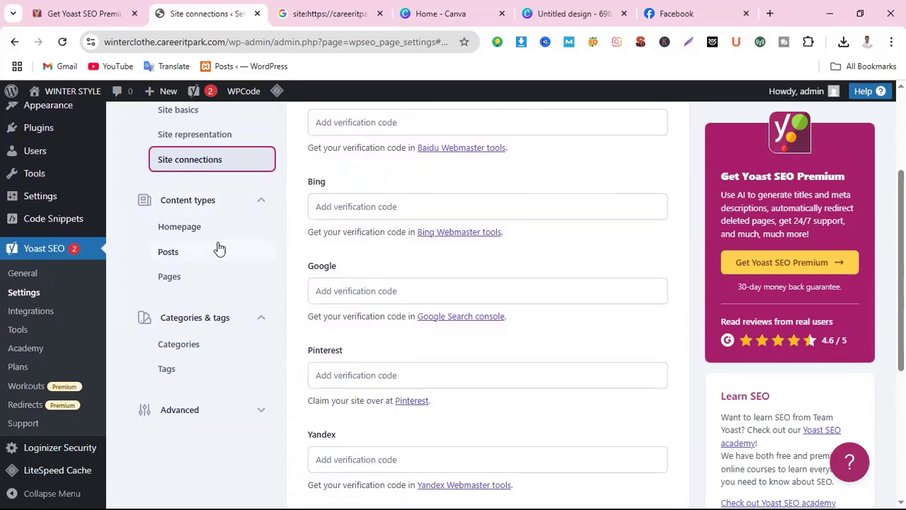
Open the Homepage content type settings and review the SEO title, meta description and social media appearance options.
left_click(195, 228)
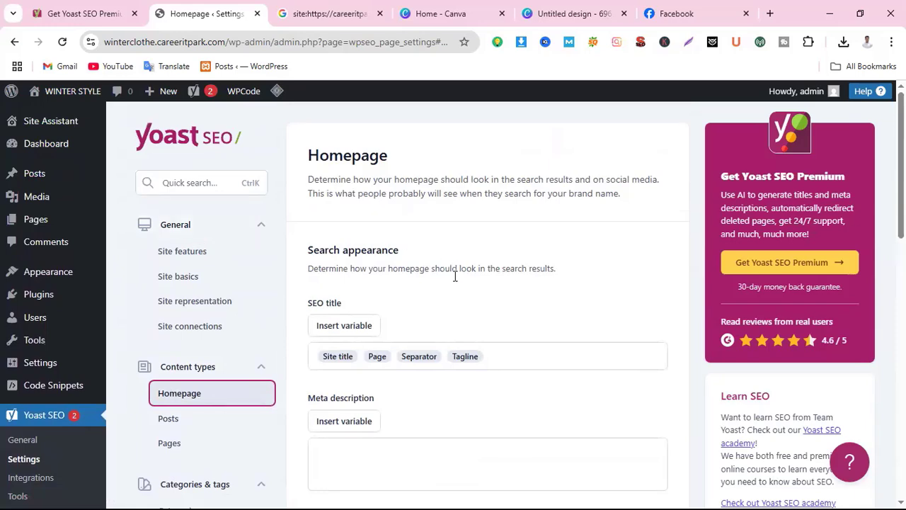
scroll(472, 399, "down", 3)
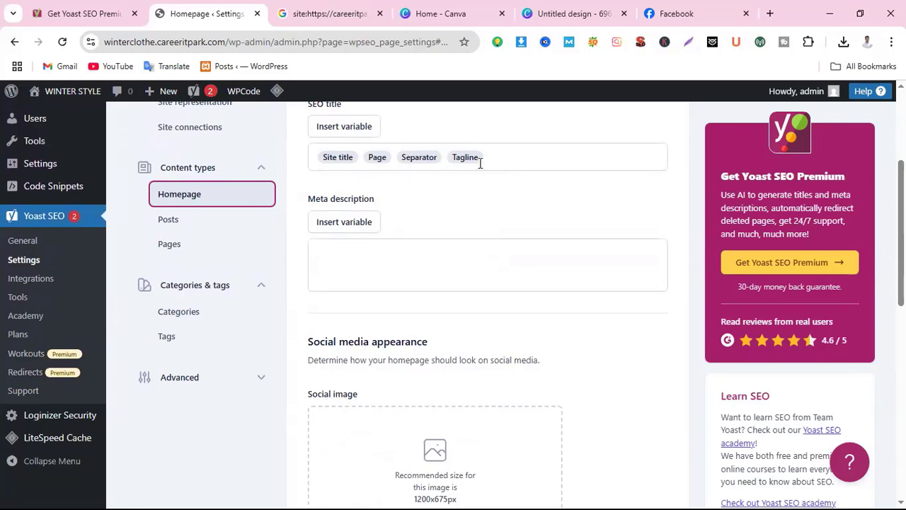
scroll(456, 288, "up", 1)
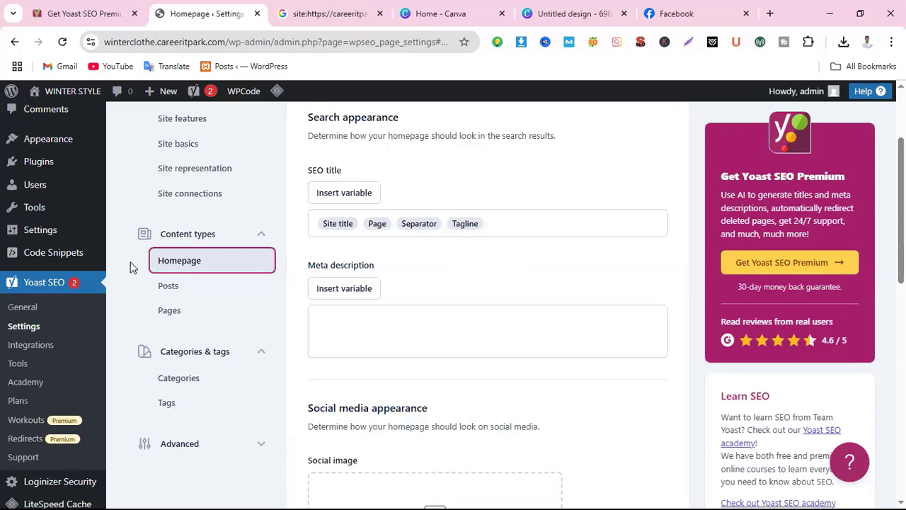
Open the Posts content type settings and remove the Page variable from the SEO title template.
left_click(174, 287)
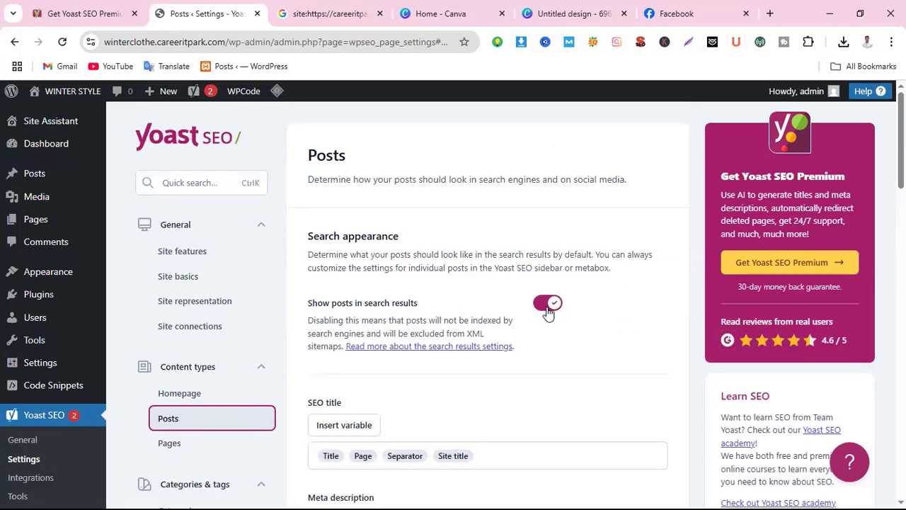
scroll(553, 315, "down", 1)
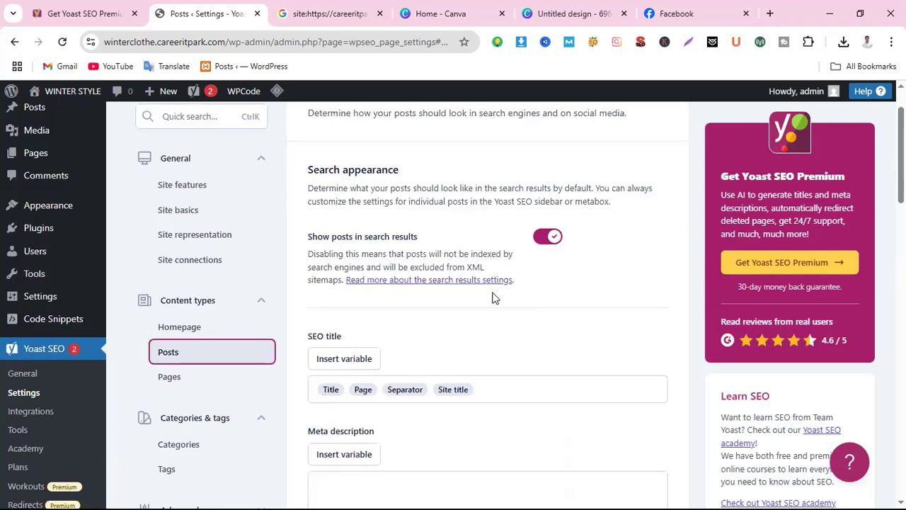
scroll(467, 340, "down", 1)
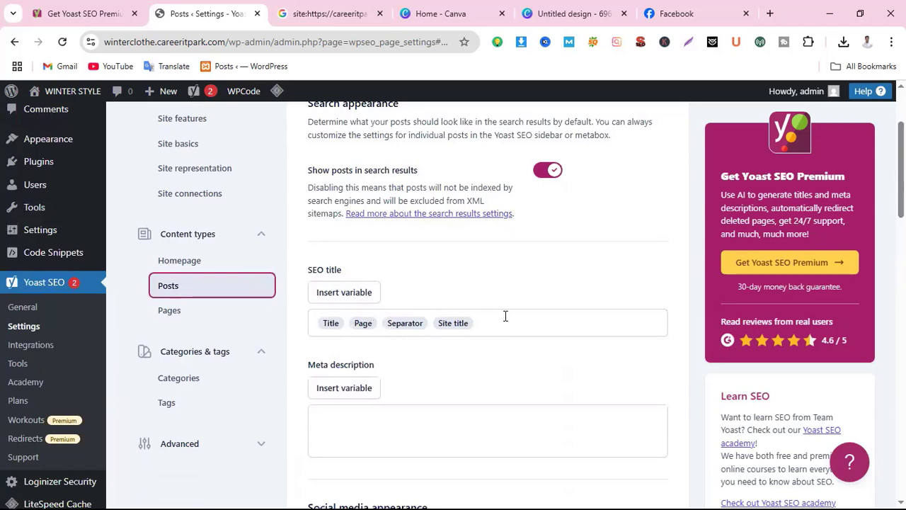
left_click(379, 324)
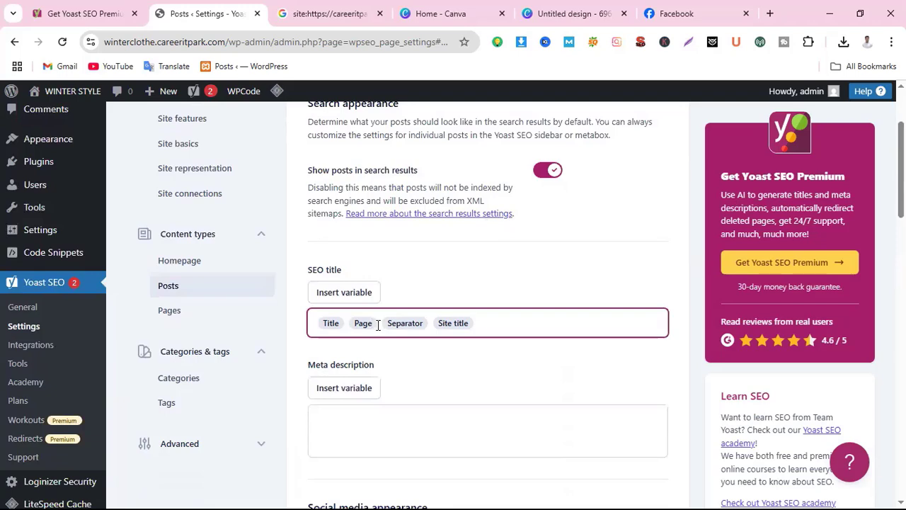
key("BackSpace")
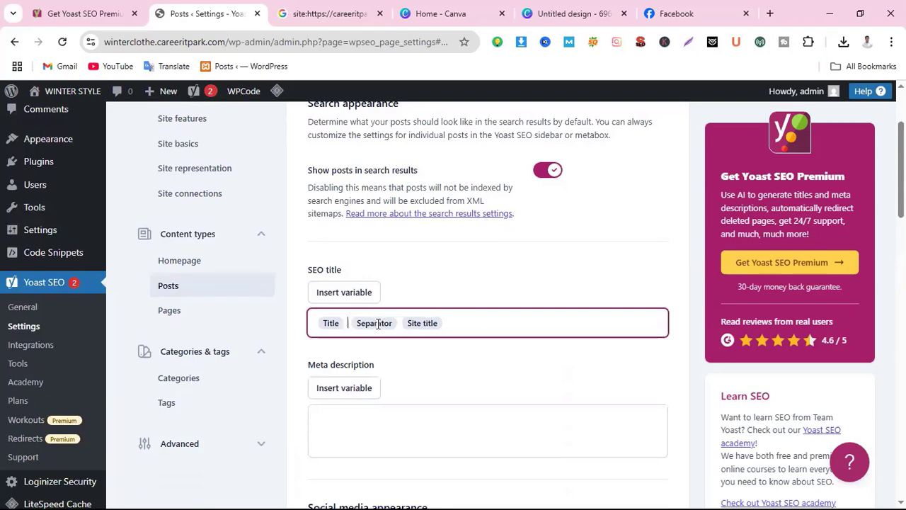
Enter EXCERPT as the default meta description for posts.
scroll(479, 337, "down", 1)
scroll(479, 338, "down", 2)
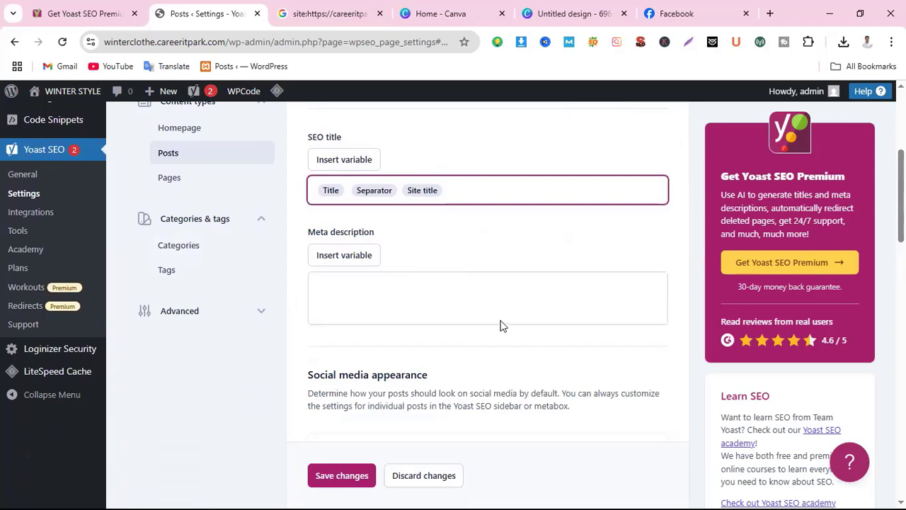
left_click(376, 291)
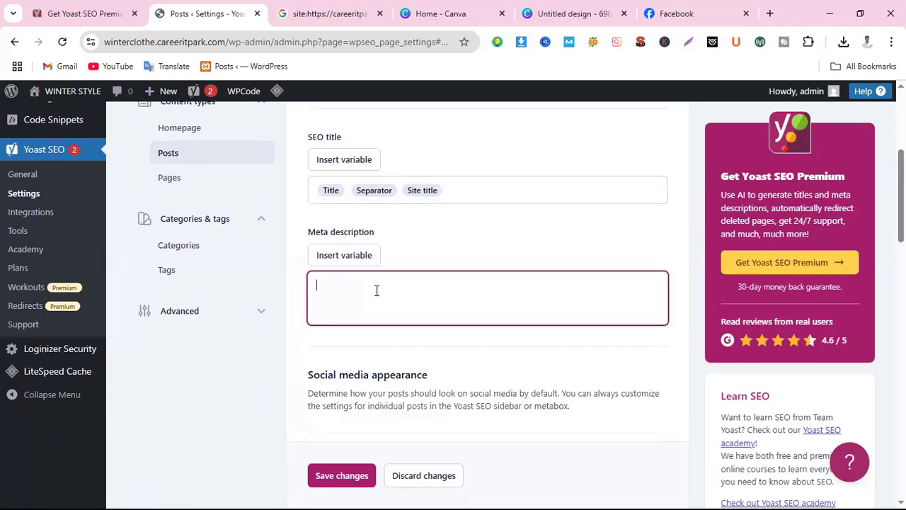
type("ExCERPT")
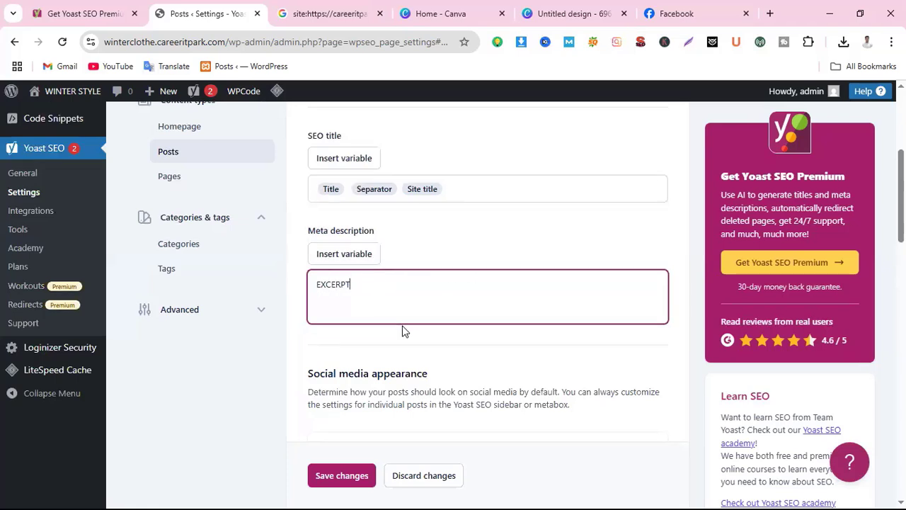
Review the posts' social media appearance, schema and additional settings, then save the Posts changes.
scroll(402, 331, "down", 1)
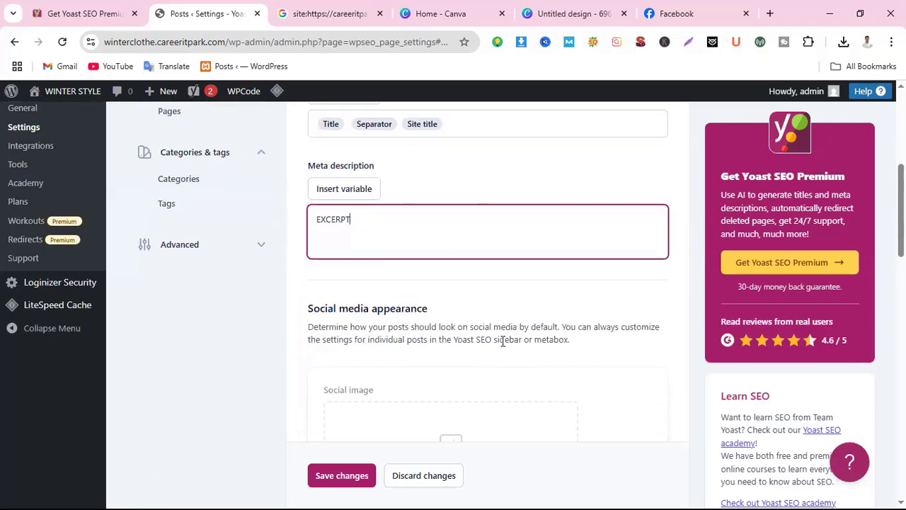
scroll(531, 326, "down", 1)
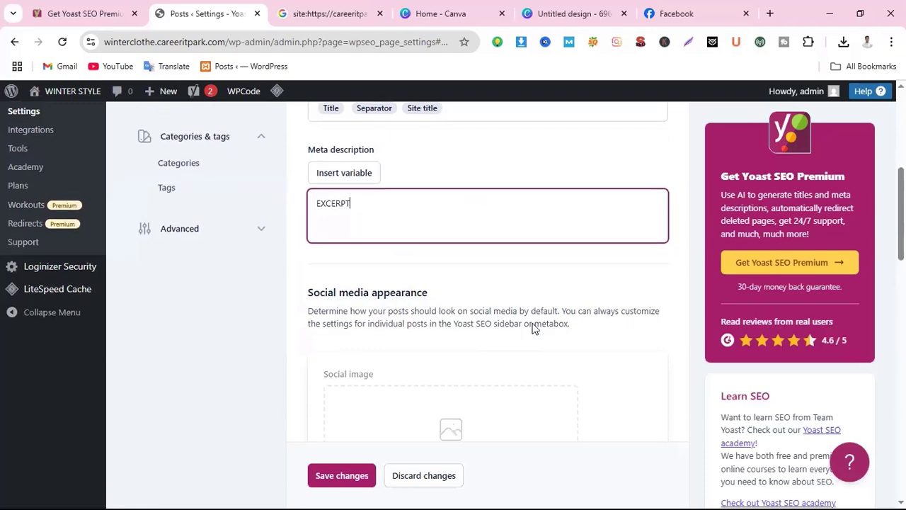
scroll(535, 328, "down", 4)
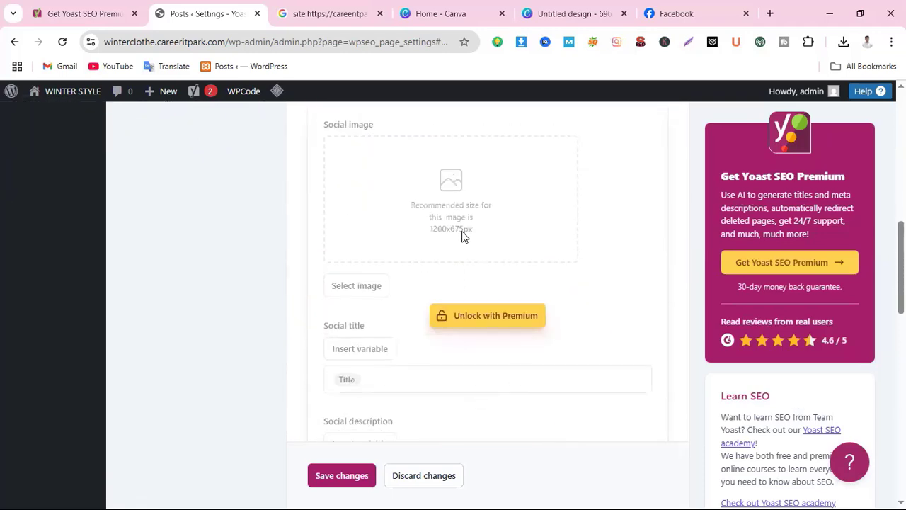
scroll(464, 258, "up", 2)
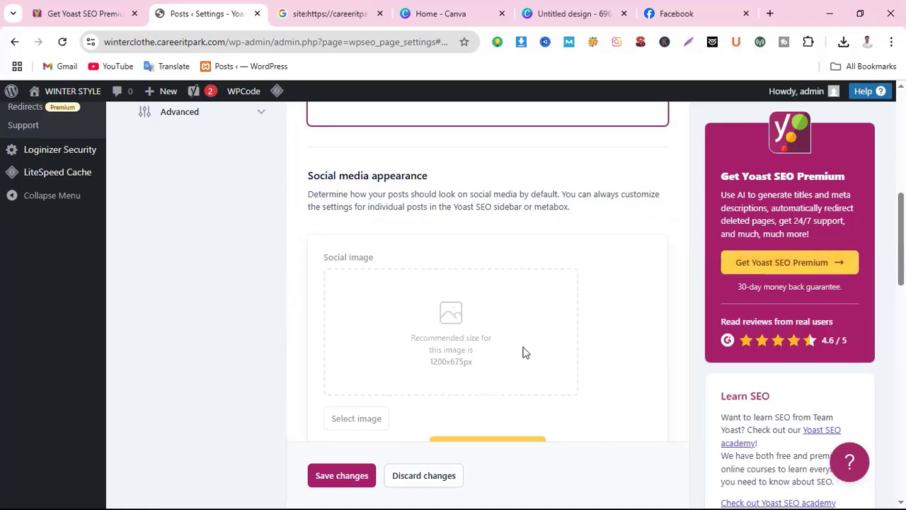
scroll(479, 382, "down", 2)
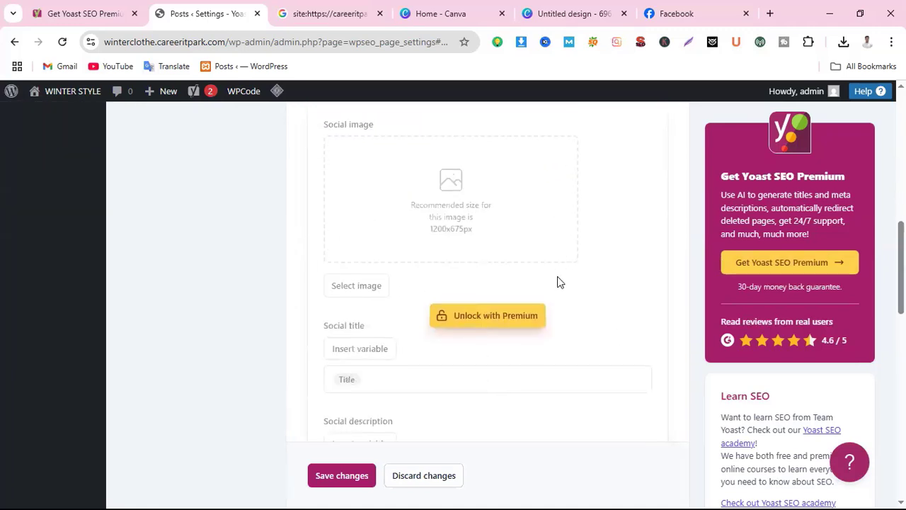
scroll(558, 283, "up", 1)
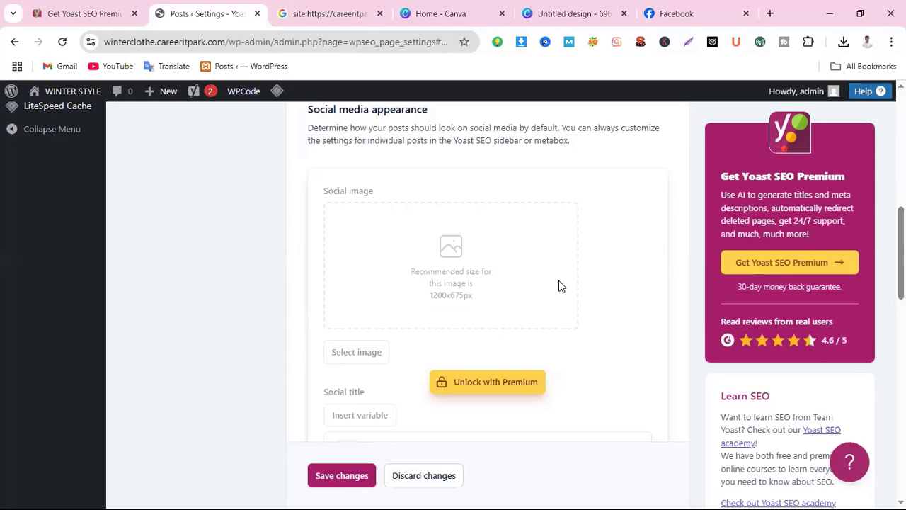
scroll(556, 287, "down", 4)
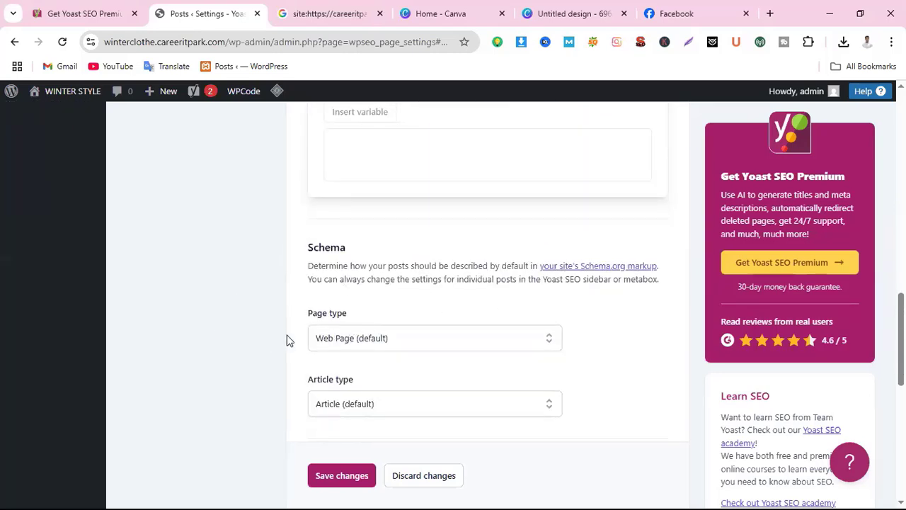
scroll(425, 400, "down", 1)
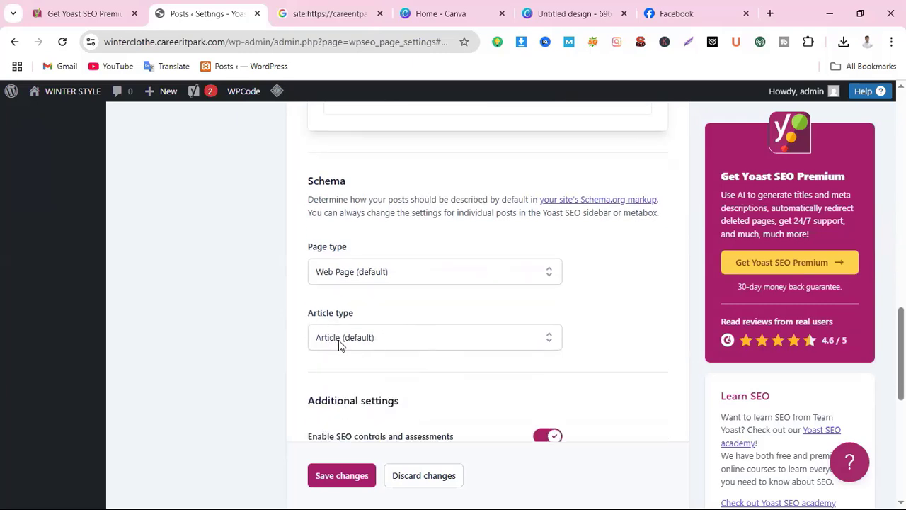
scroll(339, 340, "down", 2)
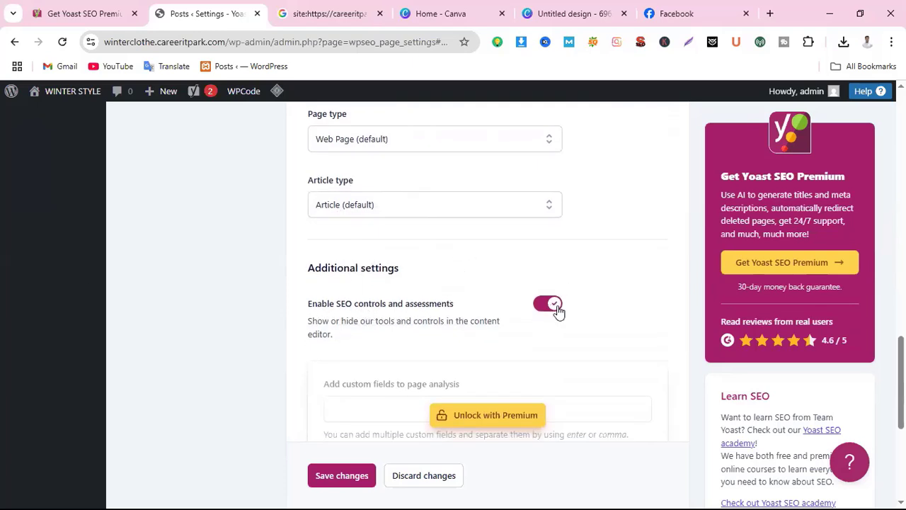
scroll(571, 310, "down", 3)
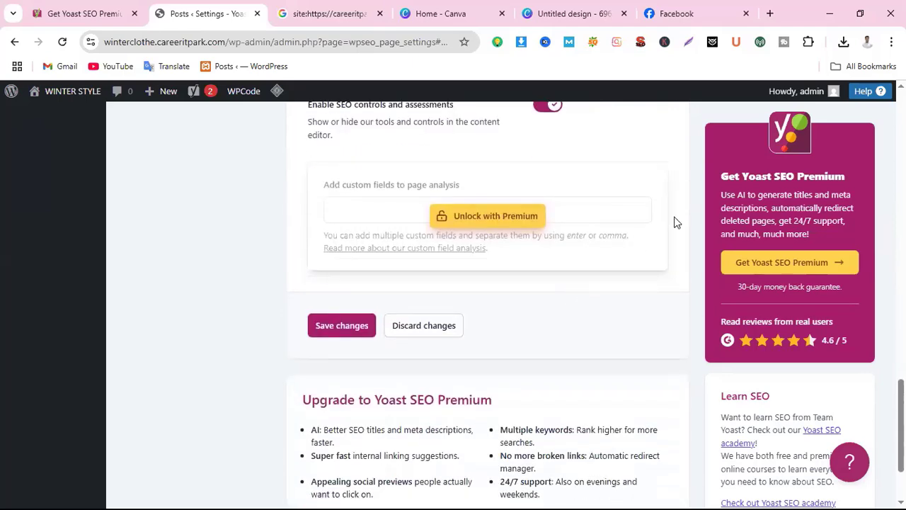
scroll(552, 297, "down", 2)
scroll(509, 347, "up", 4)
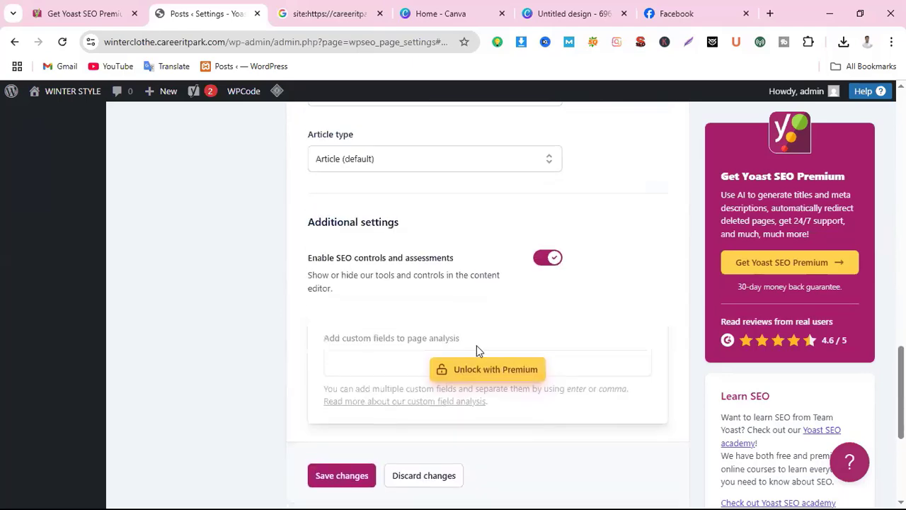
left_click(340, 476)
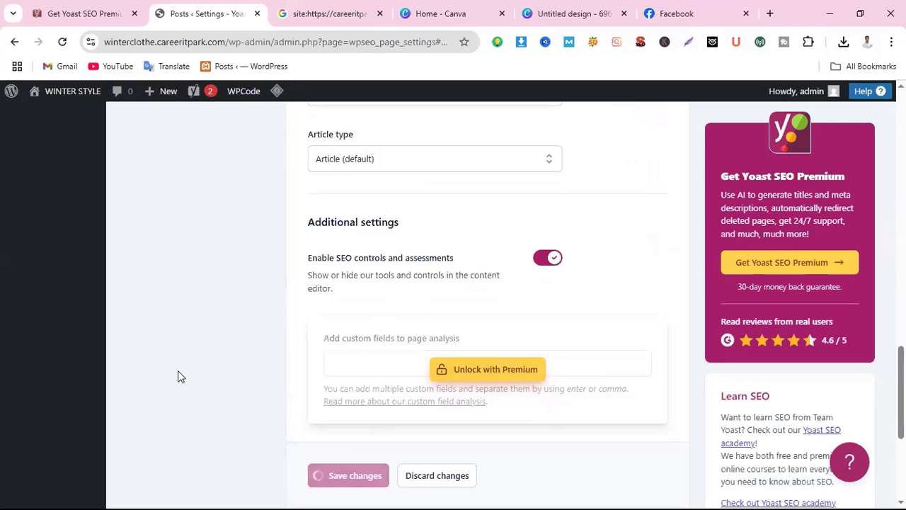
Open the Pages content type settings and remove the Page variable from the SEO title template.
scroll(206, 354, "up", 10)
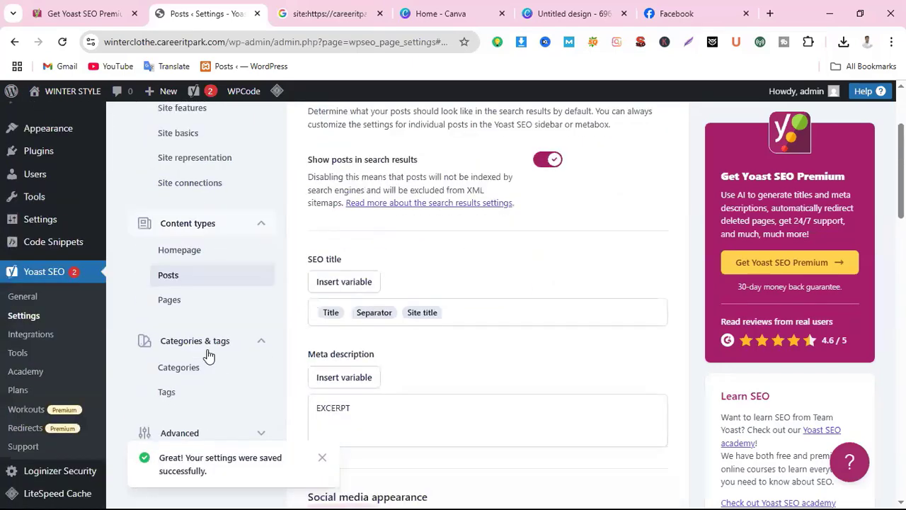
scroll(161, 230, "down", 1)
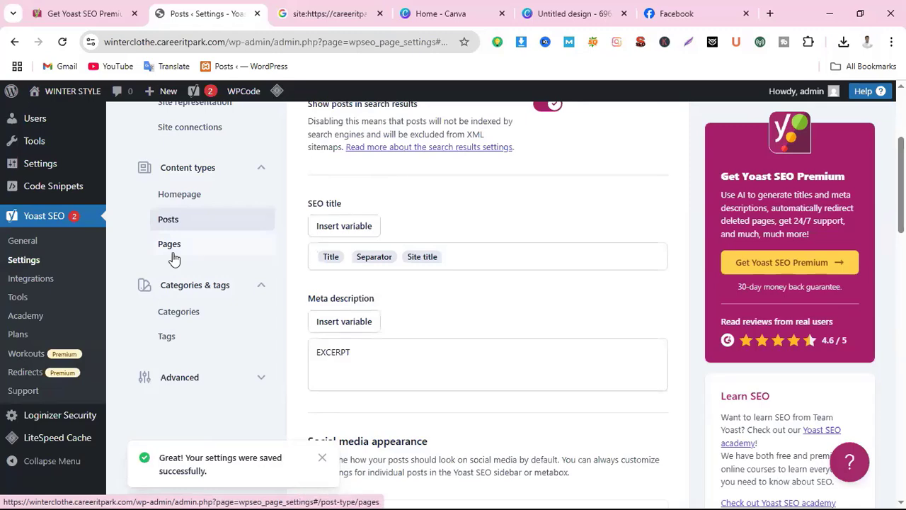
left_click(174, 255)
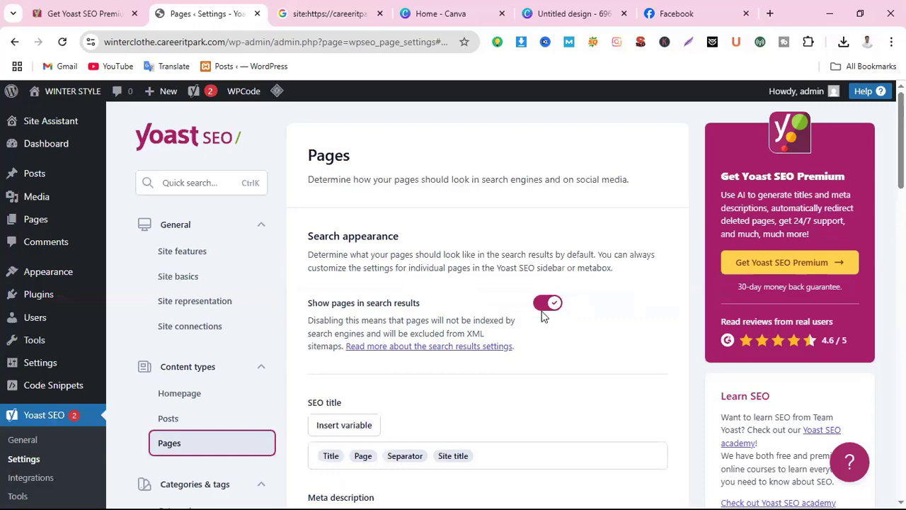
scroll(543, 315, "down", 2)
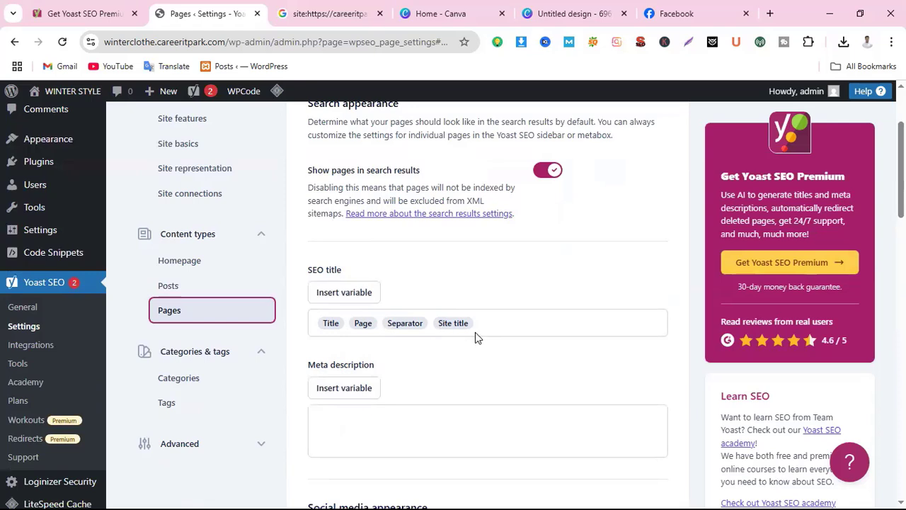
left_click(382, 323)
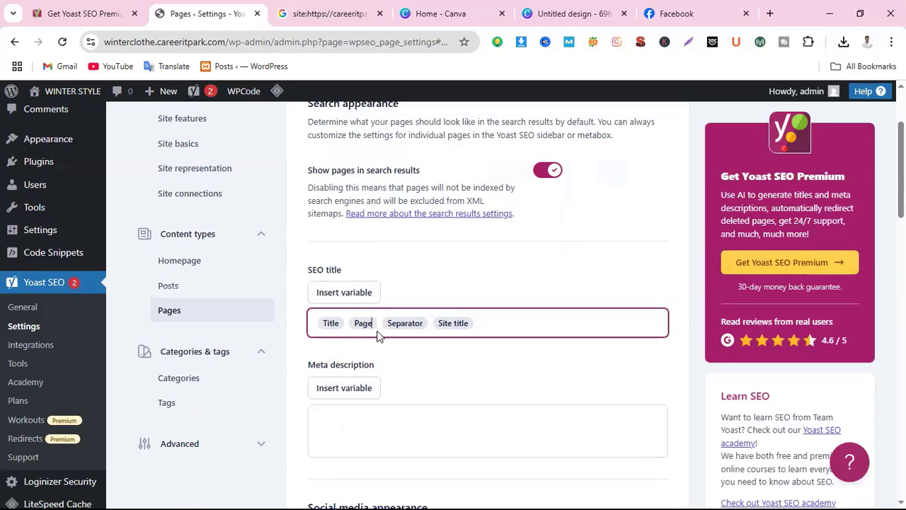
key("BackSpace")
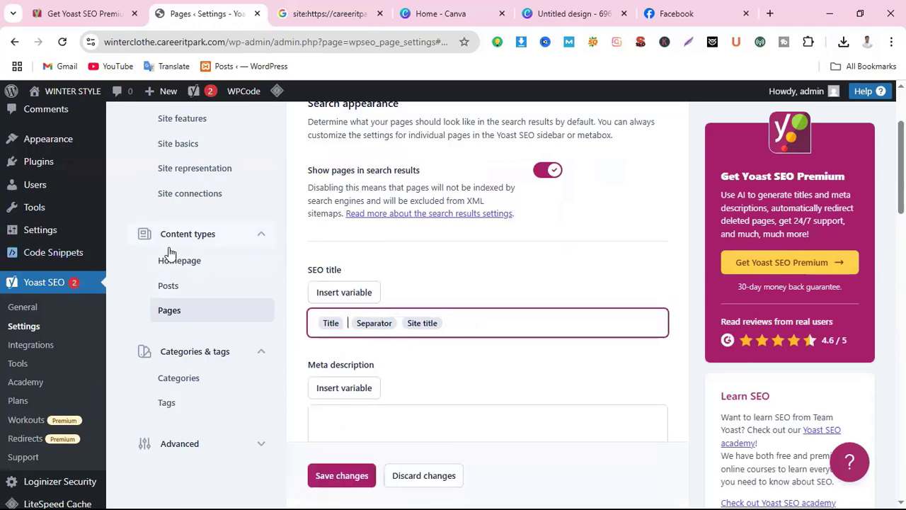
Enter Excerpt as the default meta description for pages.
scroll(451, 340, "down", 2)
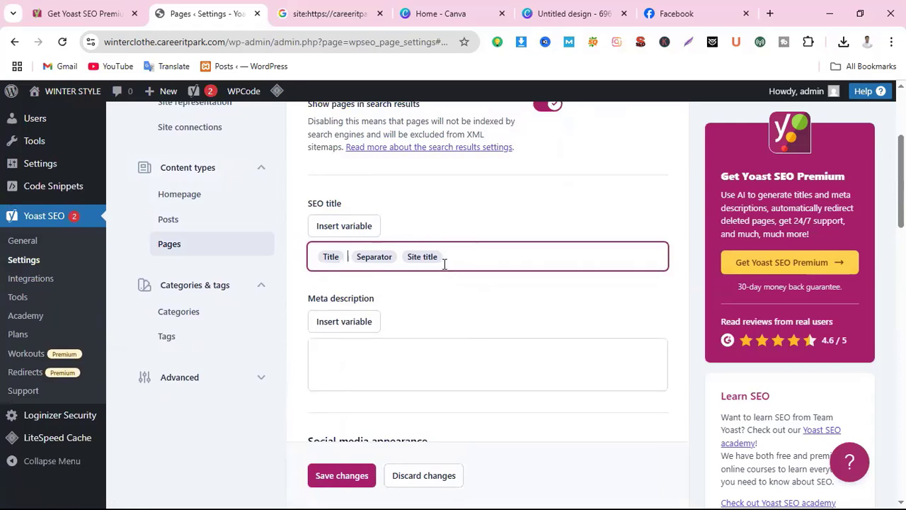
left_click(358, 352)
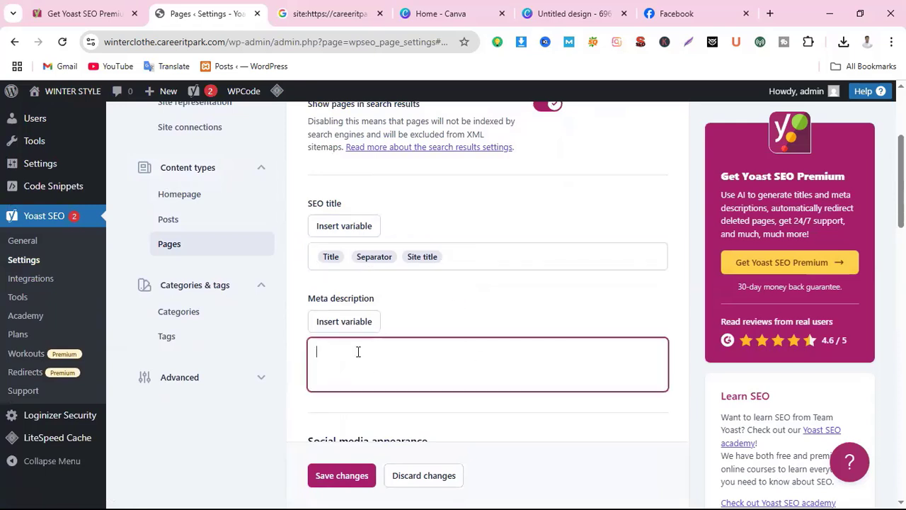
type("eXCER")
key("BackSpace")
key("BackSpace")
key("BackSpace")
key("BackSpace")
key("BackSpace")
key("BackSpace")
key("BackSpace")
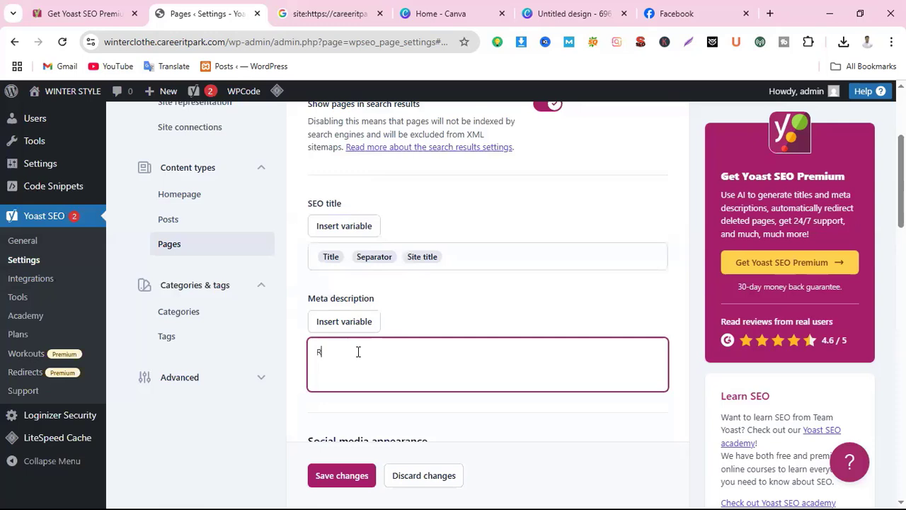
type("Ex")
Look over the pages' search and social media appearance options, then save the Pages changes.
scroll(461, 388, "down", 2)
scroll(516, 323, "down", 2)
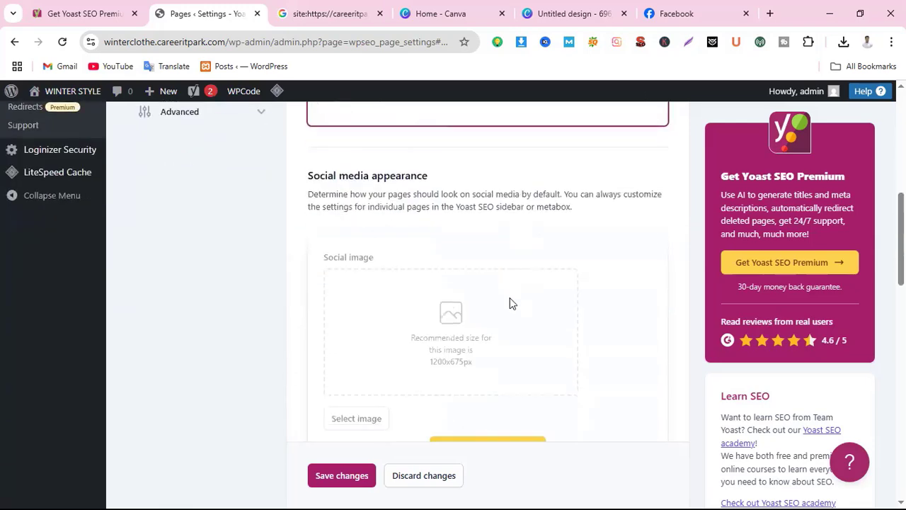
scroll(550, 322, "up", 5)
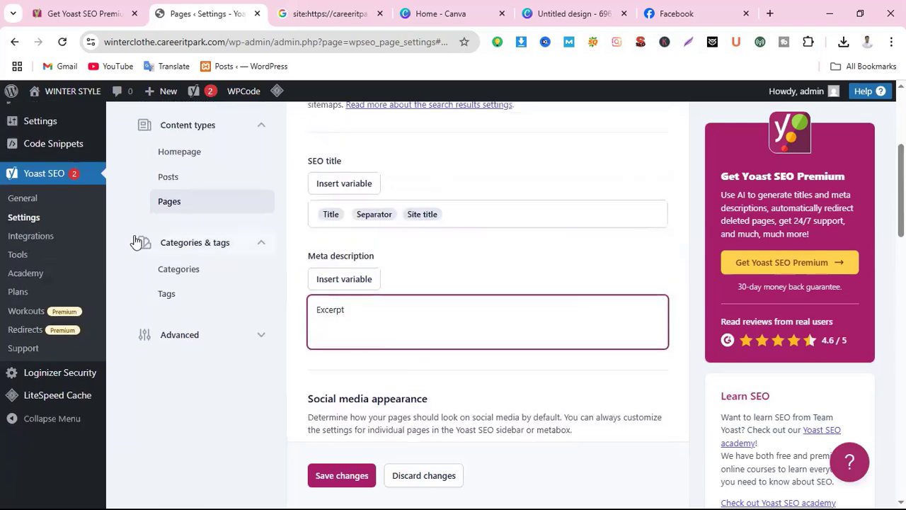
scroll(516, 481, "down", 2)
scroll(495, 431, "down", 2)
scroll(354, 368, "up", 3)
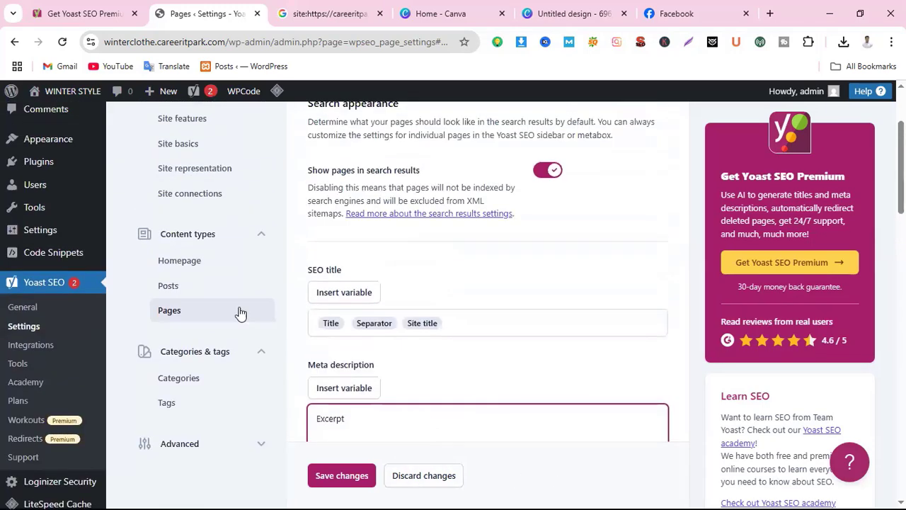
scroll(533, 402, "down", 5)
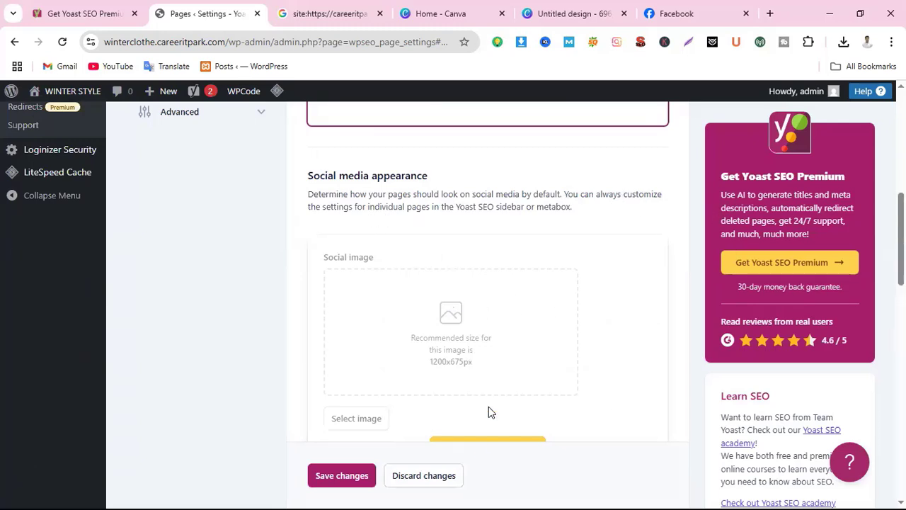
scroll(489, 406, "down", 1)
scroll(492, 409, "down", 4)
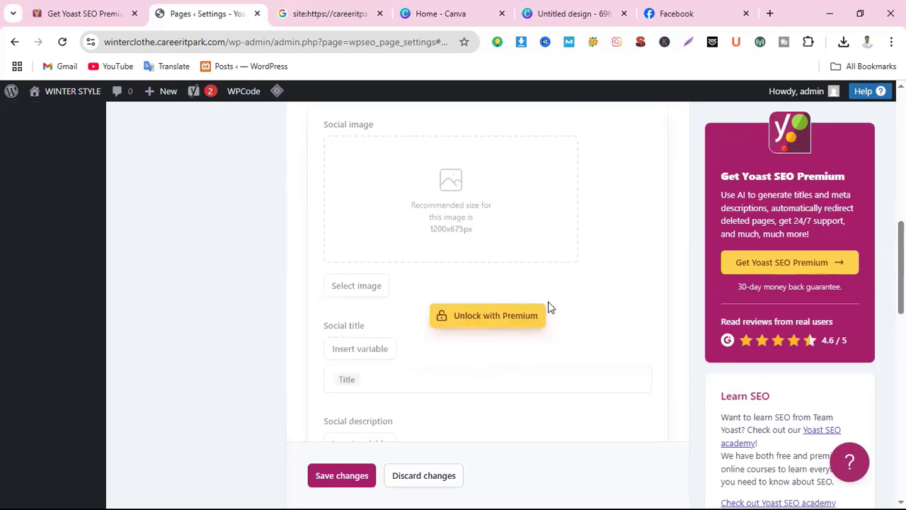
left_click(320, 476)
scroll(425, 425, "up", 10)
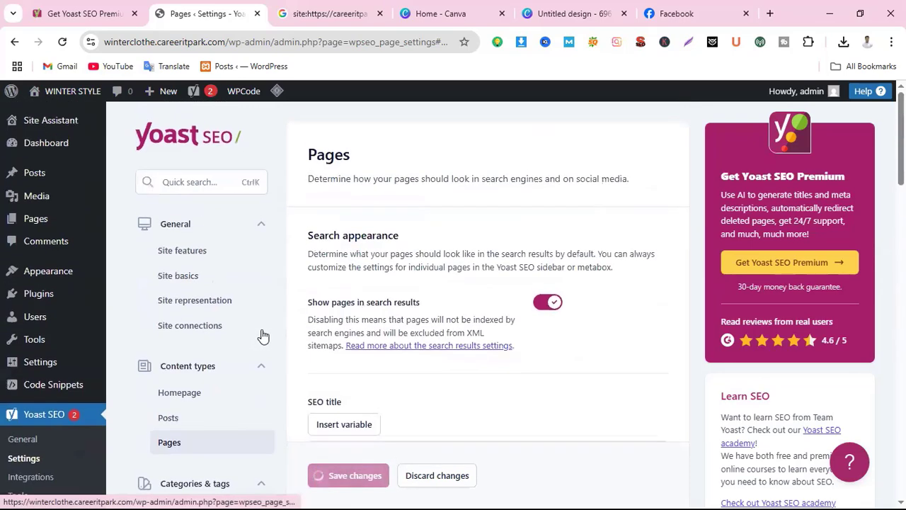
Open the Categories settings and review the search results option and the SEO title template for categories.
scroll(234, 335, "down", 3)
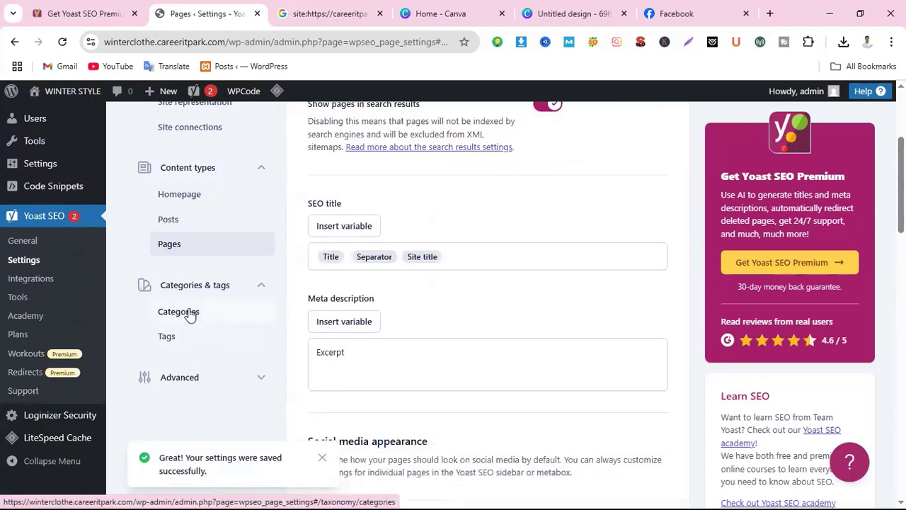
left_click(190, 316)
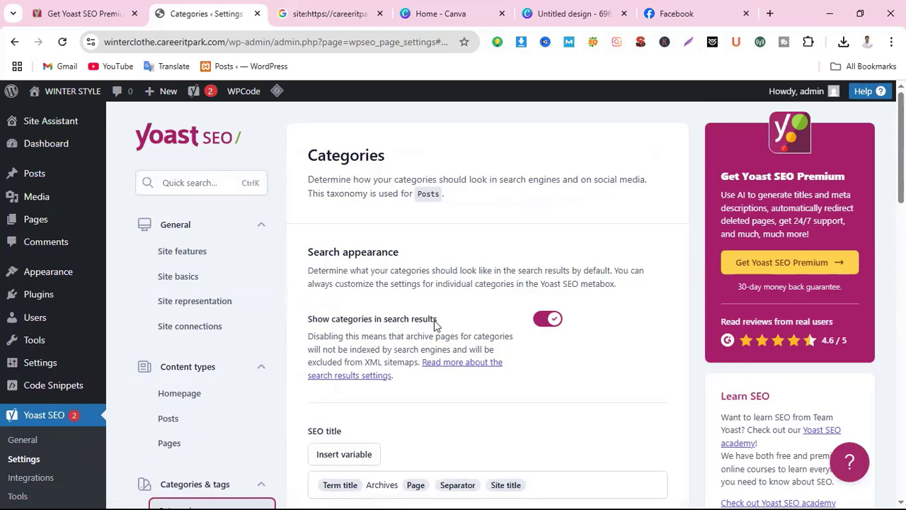
scroll(544, 330, "down", 2)
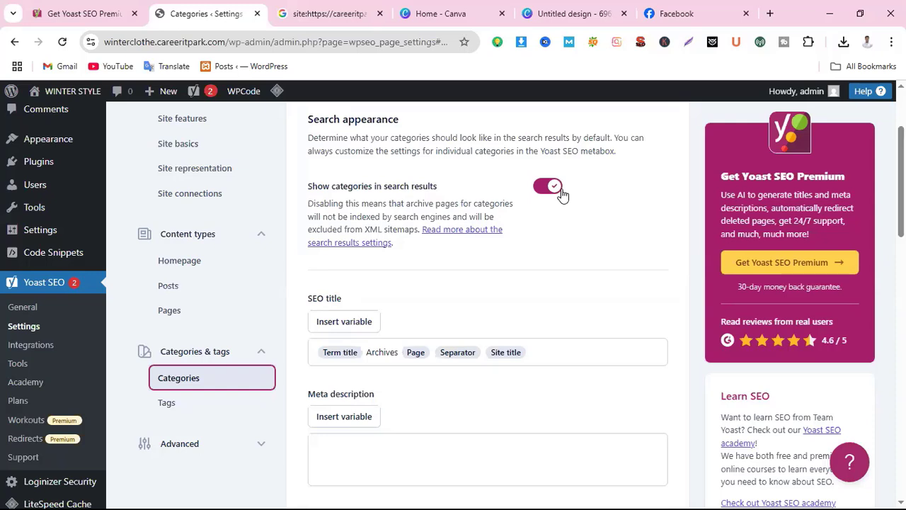
scroll(560, 245, "down", 1)
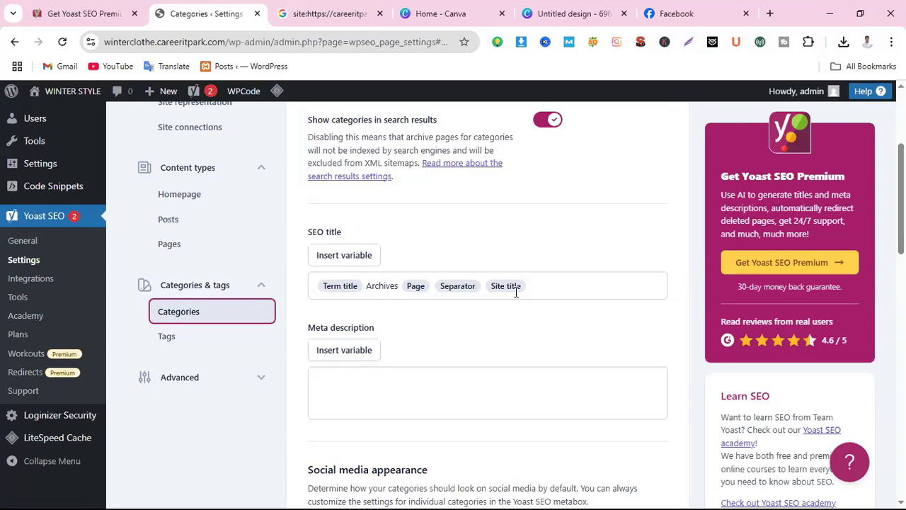
left_click(401, 289)
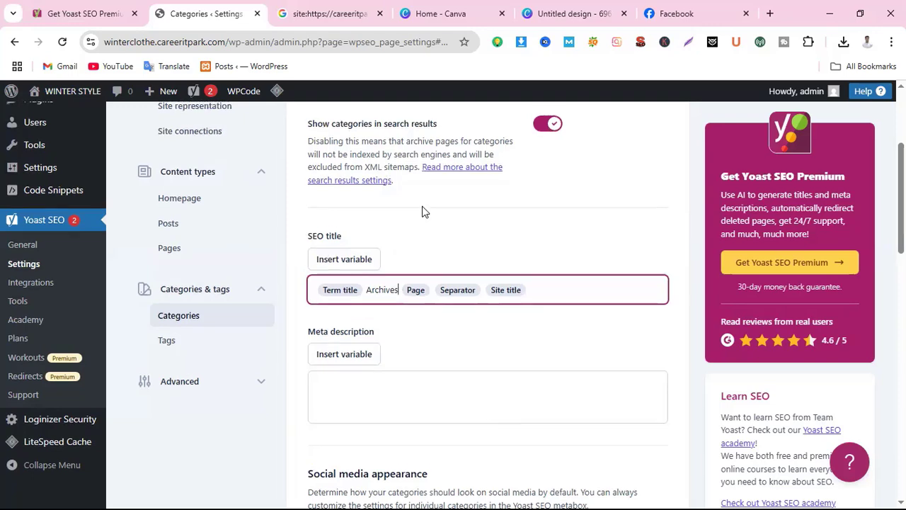
scroll(423, 210, "up", 1)
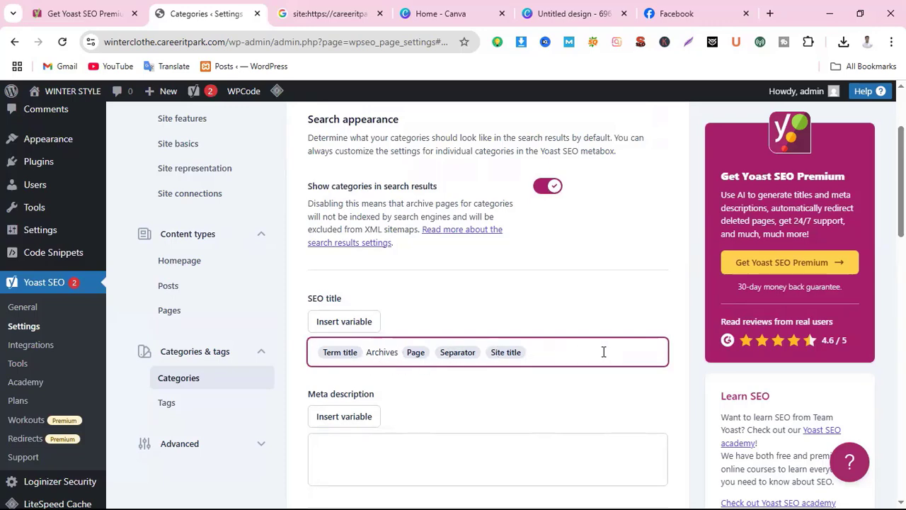
scroll(603, 357, "down", 1)
scroll(605, 364, "down", 1)
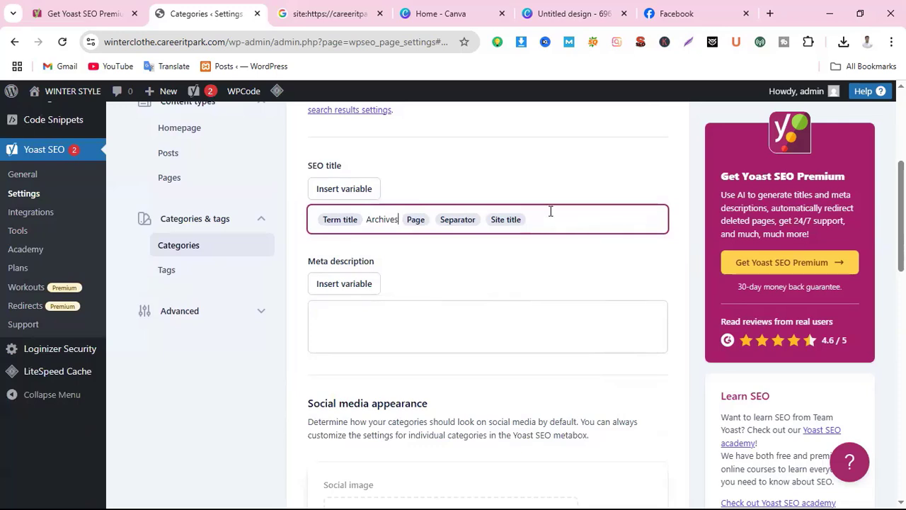
Look over the categories' meta description, social media appearance and additional settings, including the category prefix option.
scroll(522, 300, "down", 6)
scroll(548, 272, "down", 7)
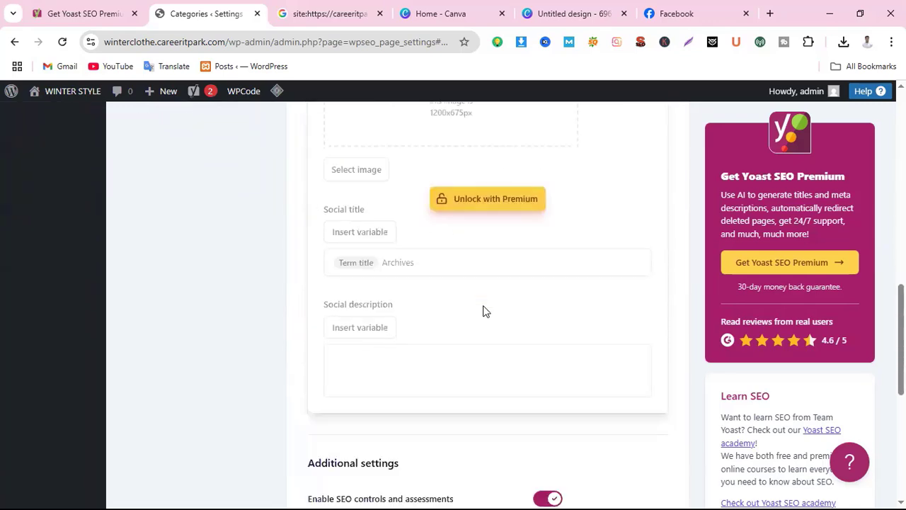
scroll(410, 234, "up", 2)
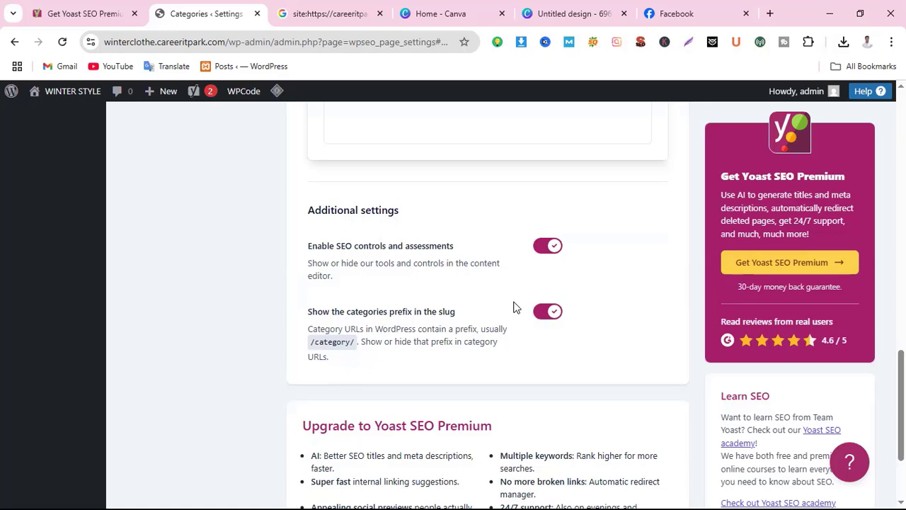
scroll(522, 311, "down", 2)
scroll(453, 438, "up", 5)
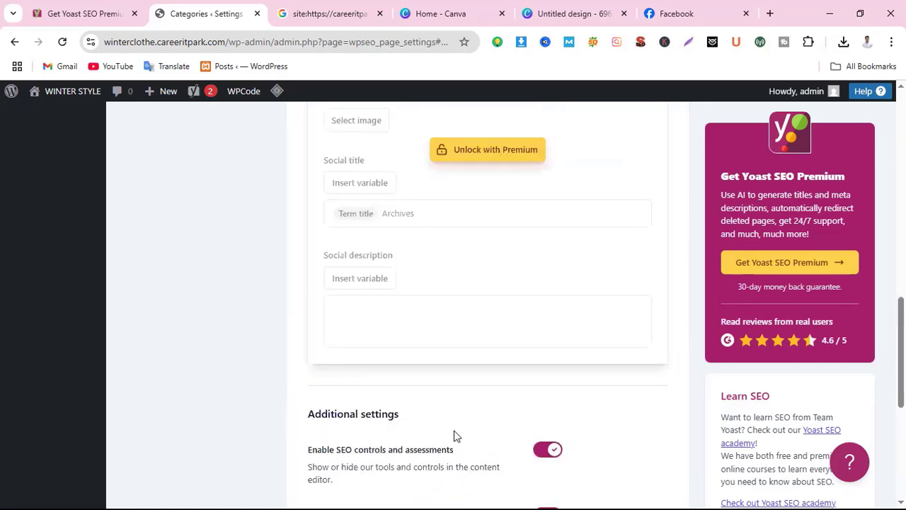
scroll(456, 435, "up", 8)
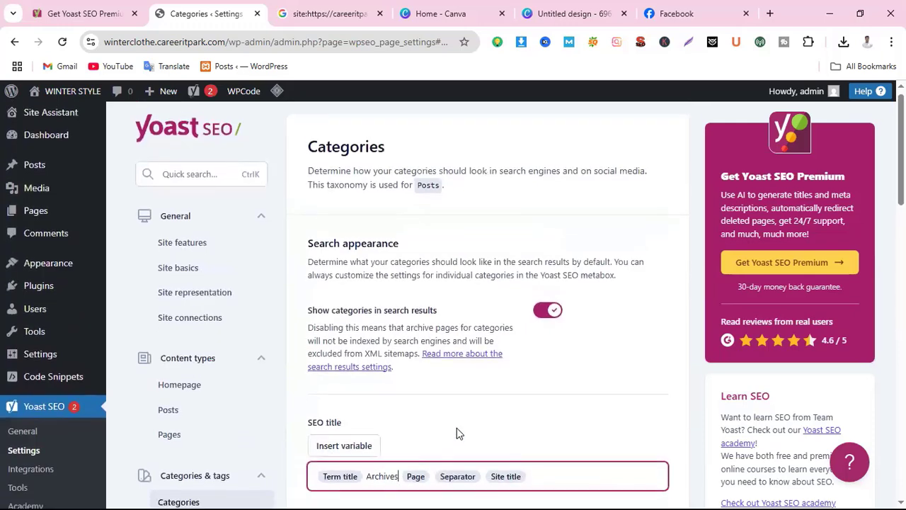
scroll(453, 425, "down", 20)
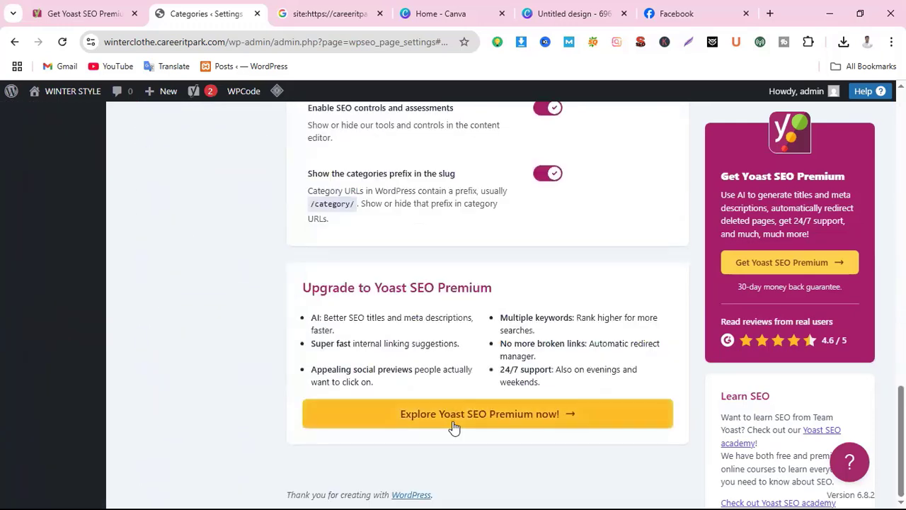
scroll(546, 427, "up", 8)
scroll(547, 427, "up", 7)
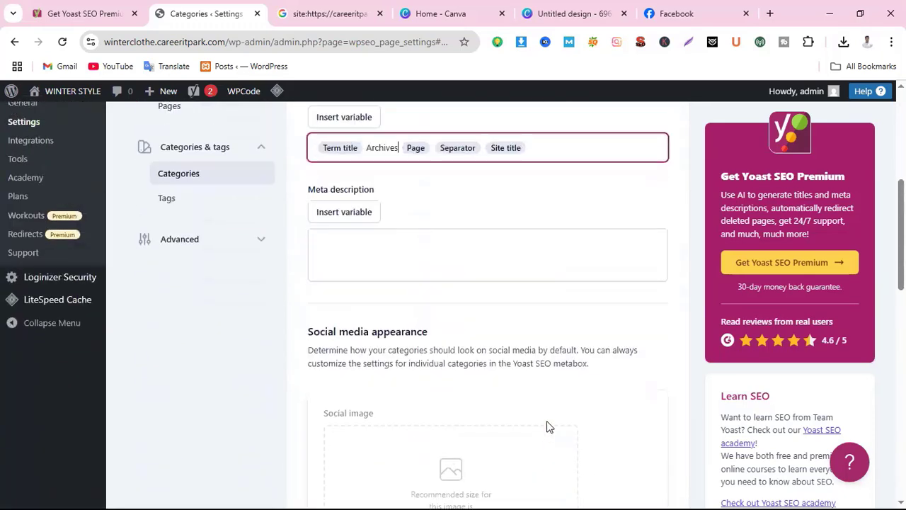
scroll(546, 427, "down", 3)
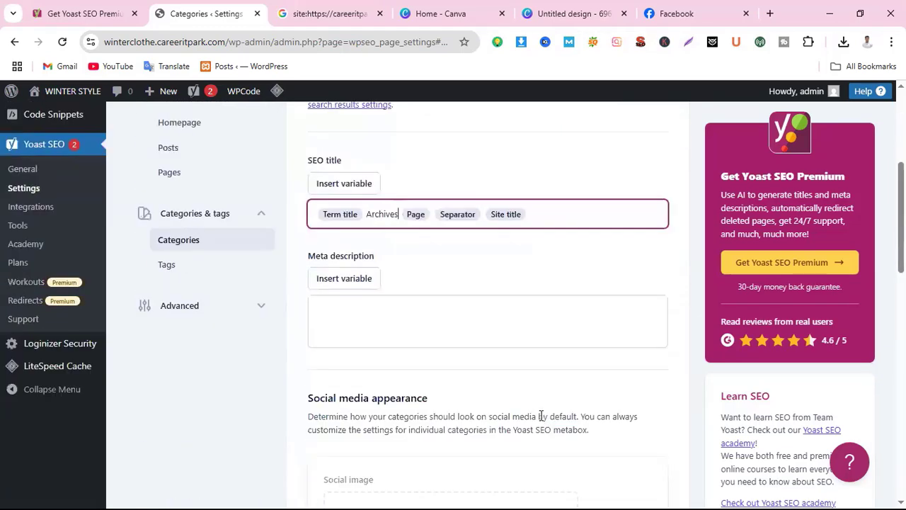
scroll(546, 419, "down", 15)
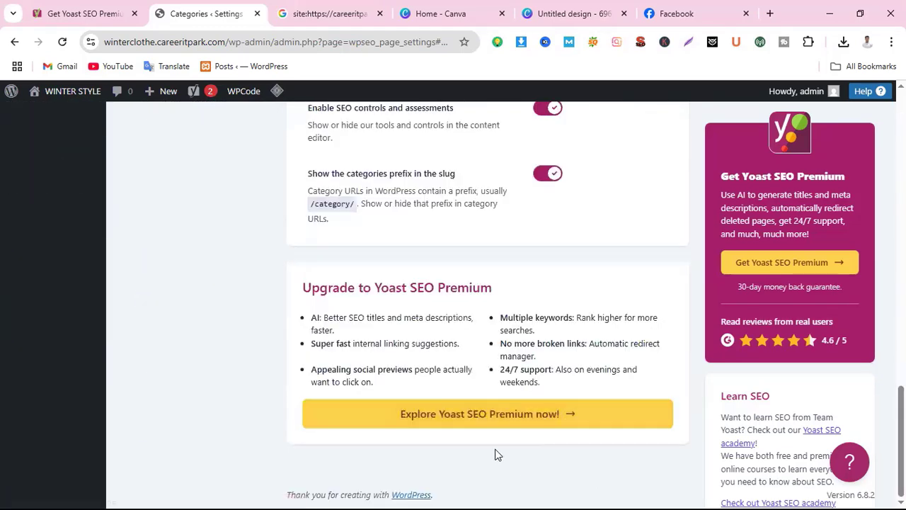
scroll(495, 449, "up", 5)
scroll(653, 346, "up", 7)
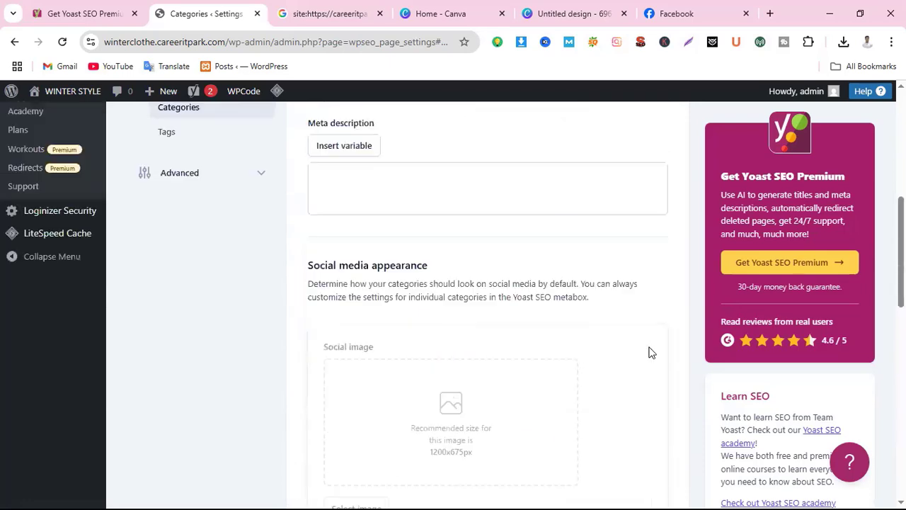
scroll(637, 364, "up", 4)
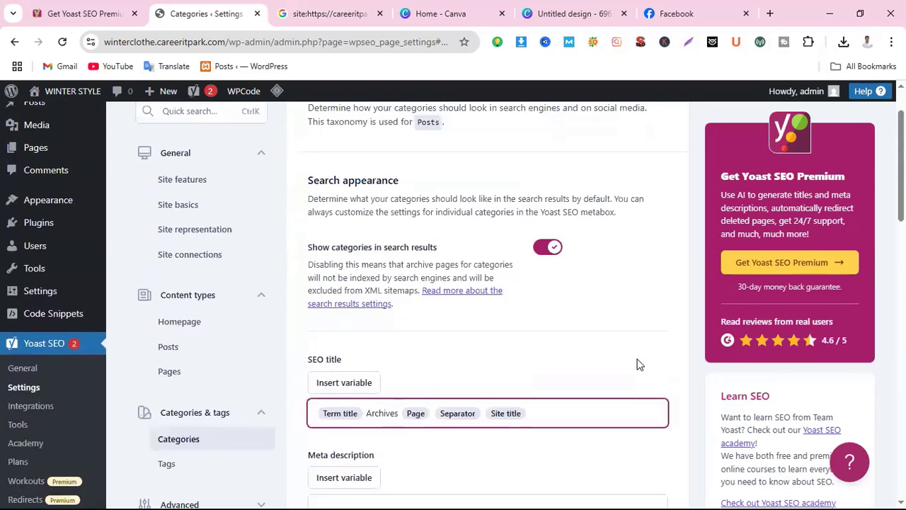
scroll(570, 379, "down", 3)
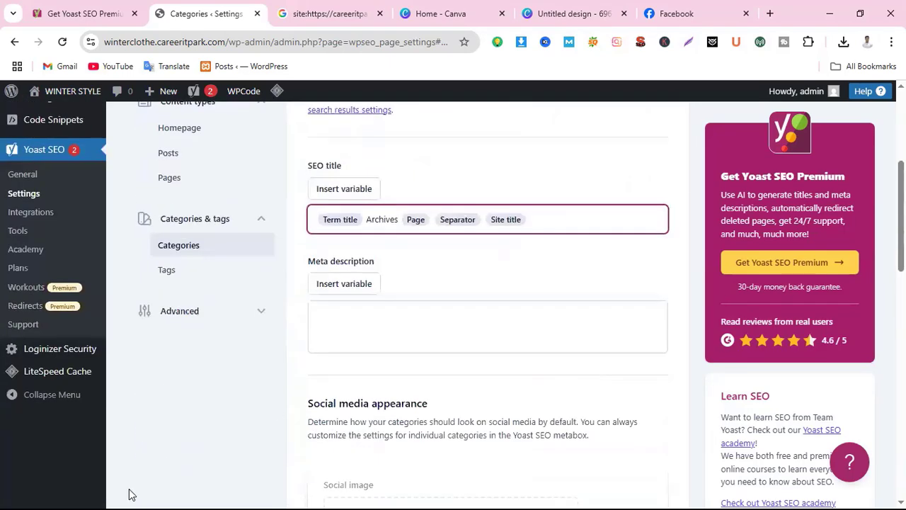
Open the Tags settings and switch Show tags in search results off and back on.
mouse_move(62, 350)
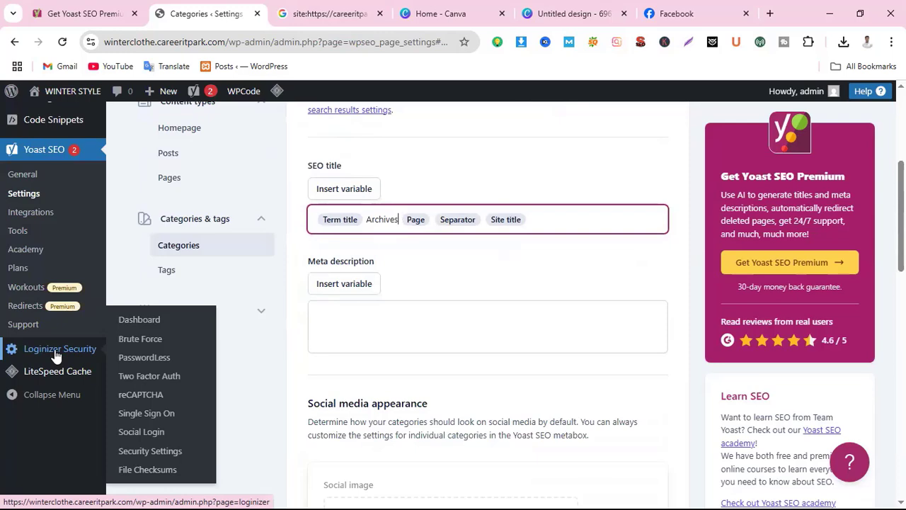
left_click(168, 272)
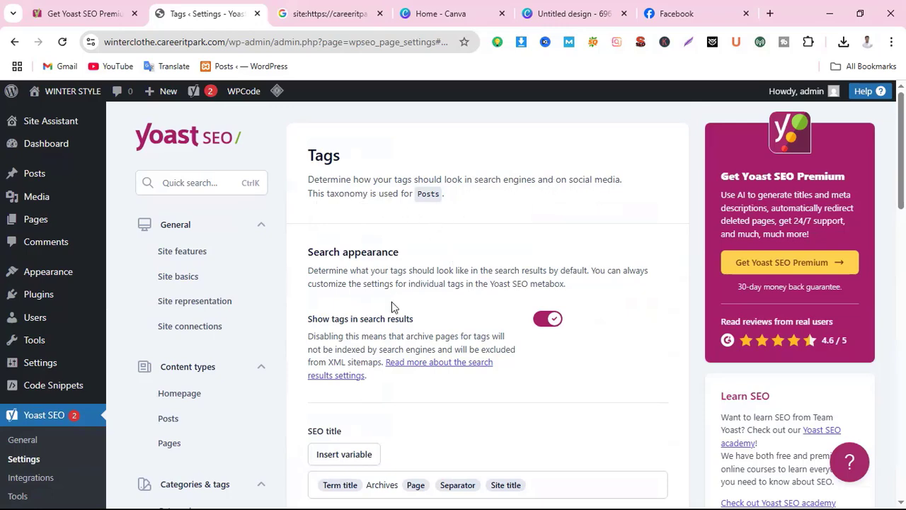
scroll(382, 184, "down", 1)
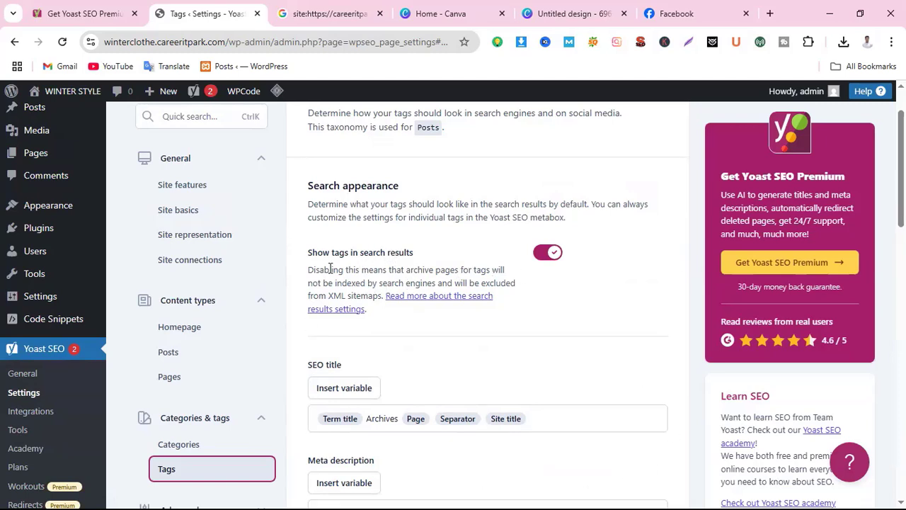
left_click(545, 253)
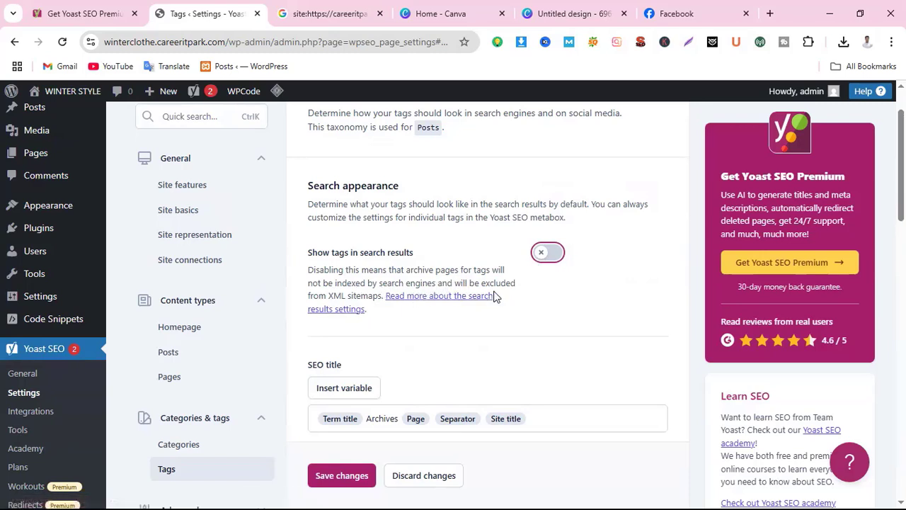
left_click(552, 252)
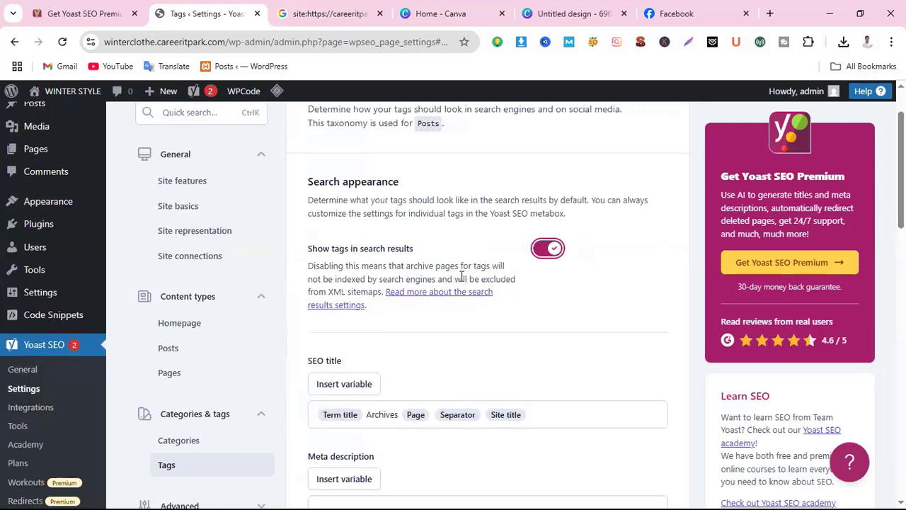
Review the tags' SEO title, meta description, social media appearance and additional settings.
scroll(496, 286, "down", 2)
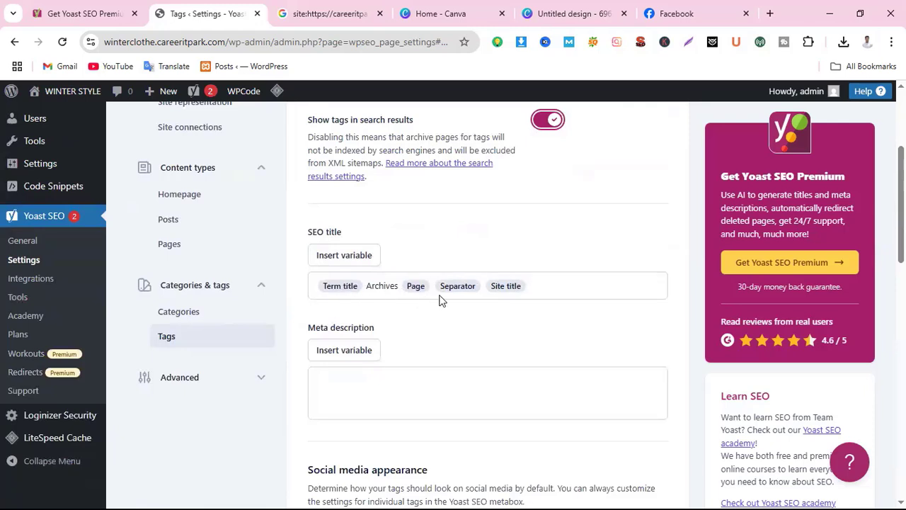
scroll(623, 290, "down", 6)
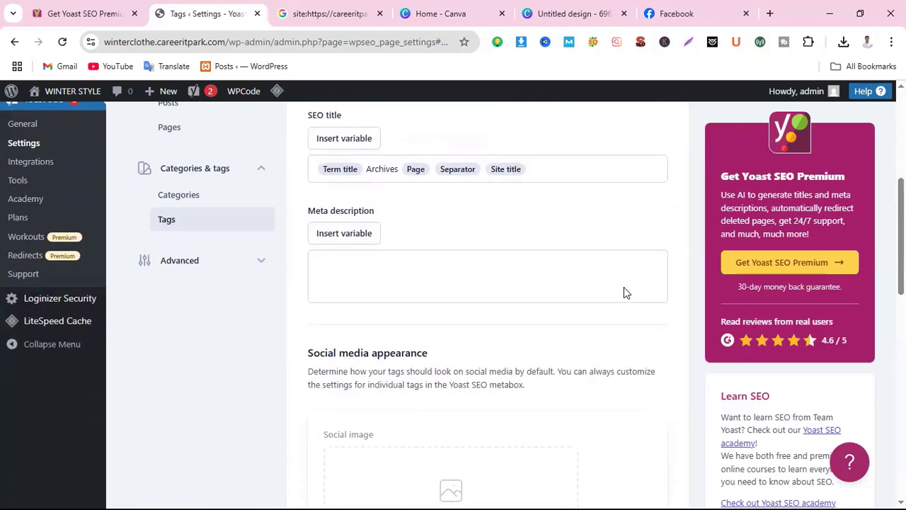
scroll(545, 268, "down", 6)
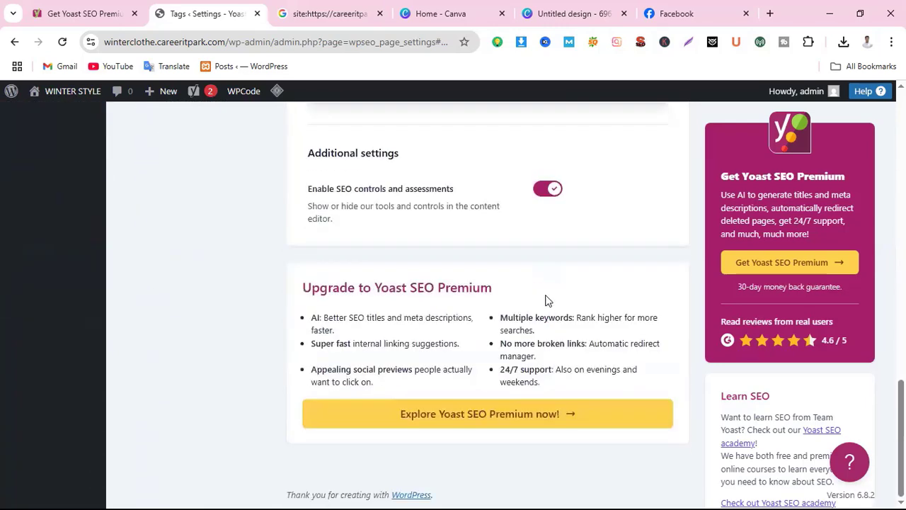
scroll(395, 217, "up", 1)
scroll(559, 265, "down", 2)
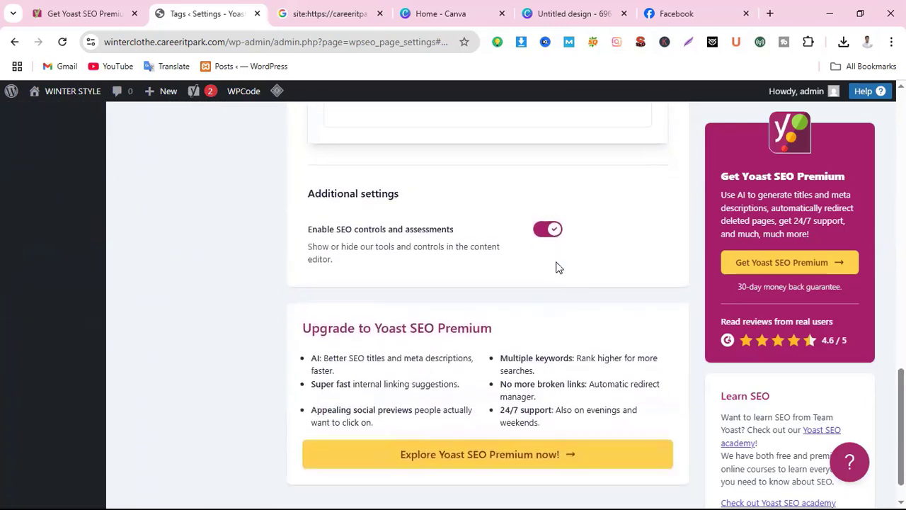
scroll(516, 353, "up", 4)
scroll(517, 352, "up", 10)
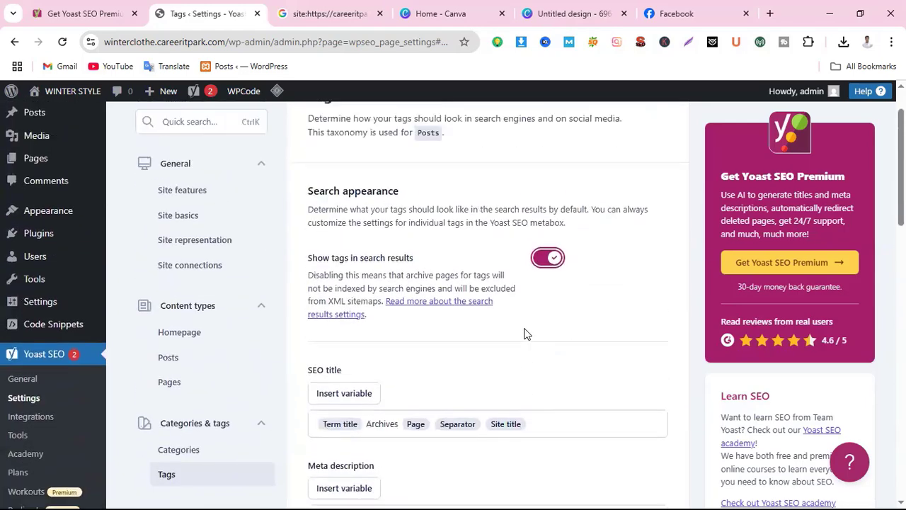
scroll(527, 331, "down", 1)
scroll(522, 336, "down", 6)
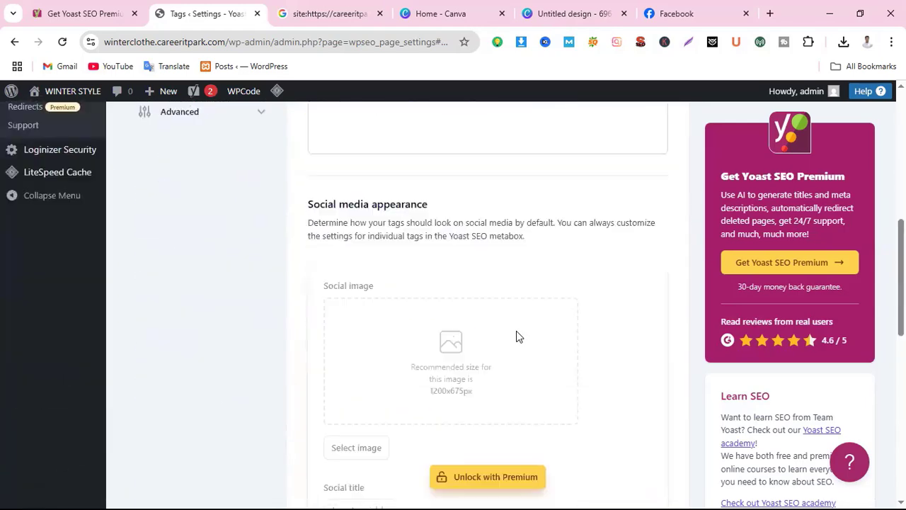
scroll(495, 354, "up", 5)
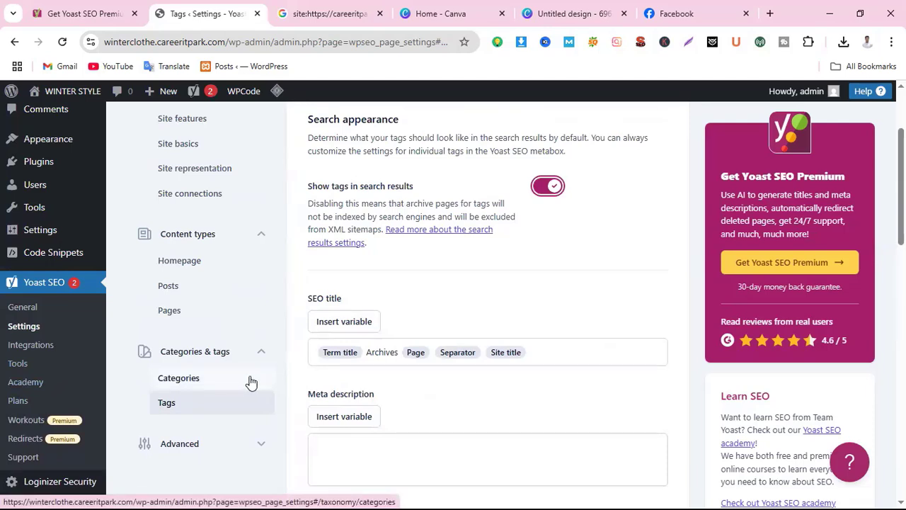
Open the advanced Crawl optimization settings and look through the options for removing unwanted metadata.
scroll(251, 381, "down", 3)
left_click(260, 249)
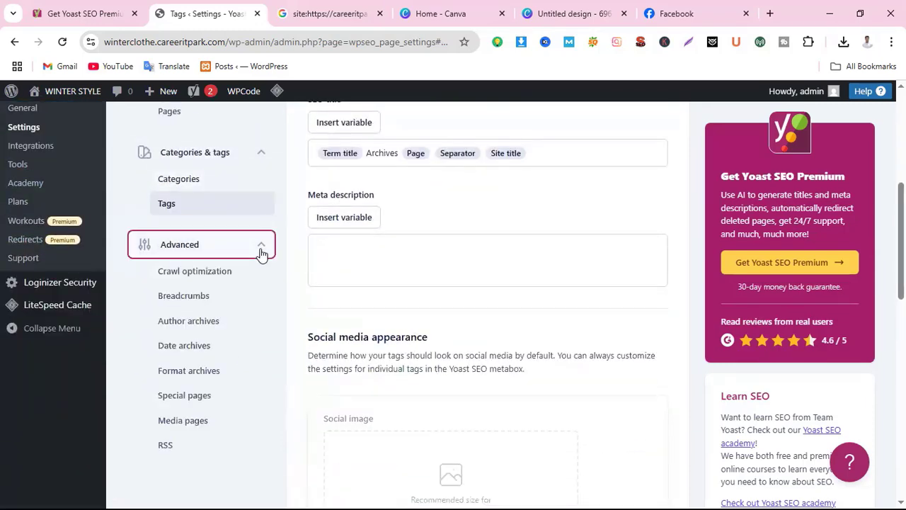
left_click(189, 273)
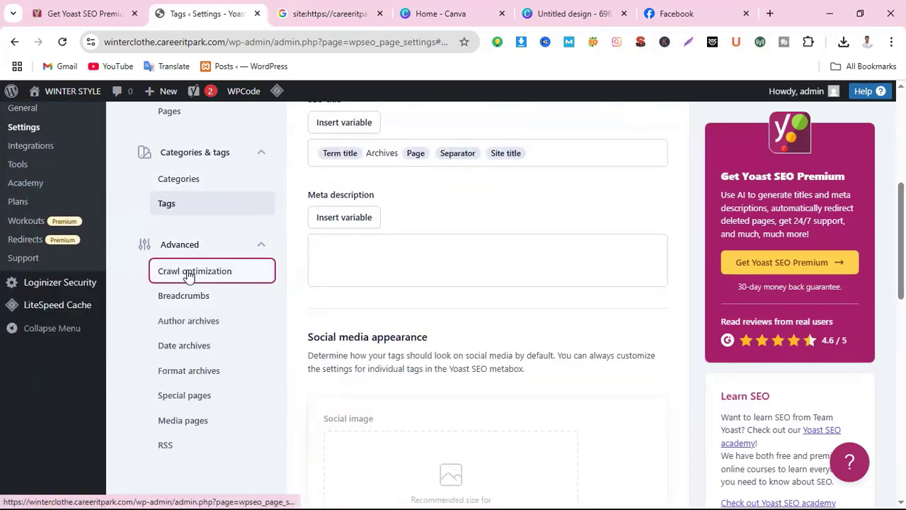
scroll(461, 331, "down", 2)
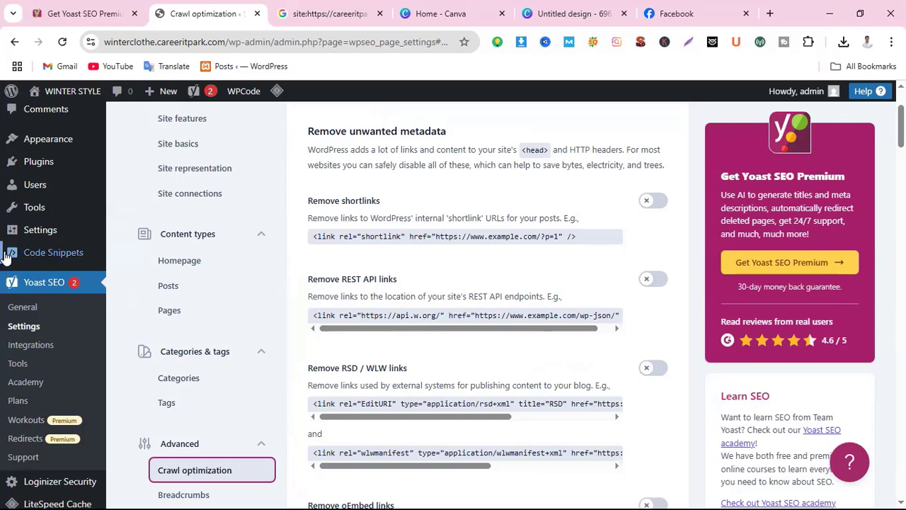
scroll(2, 272, "down", 3)
scroll(494, 303, "up", 5)
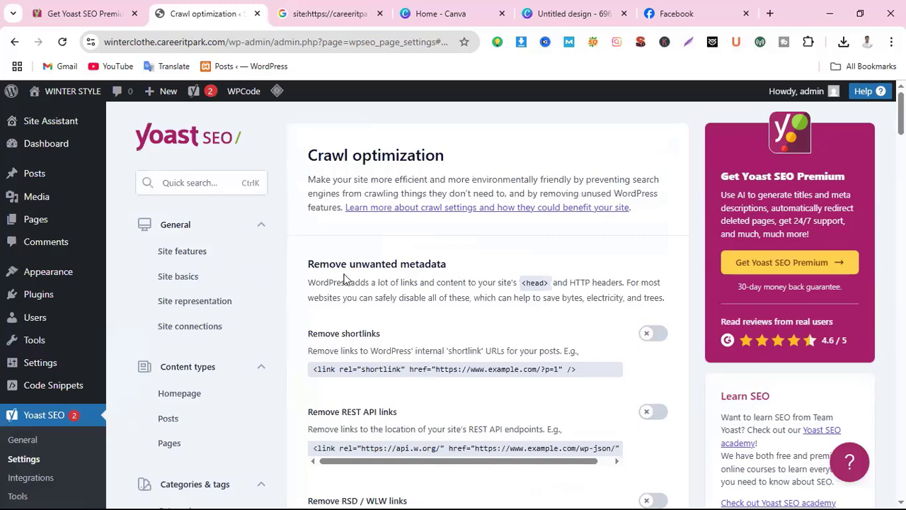
scroll(715, 327, "down", 2)
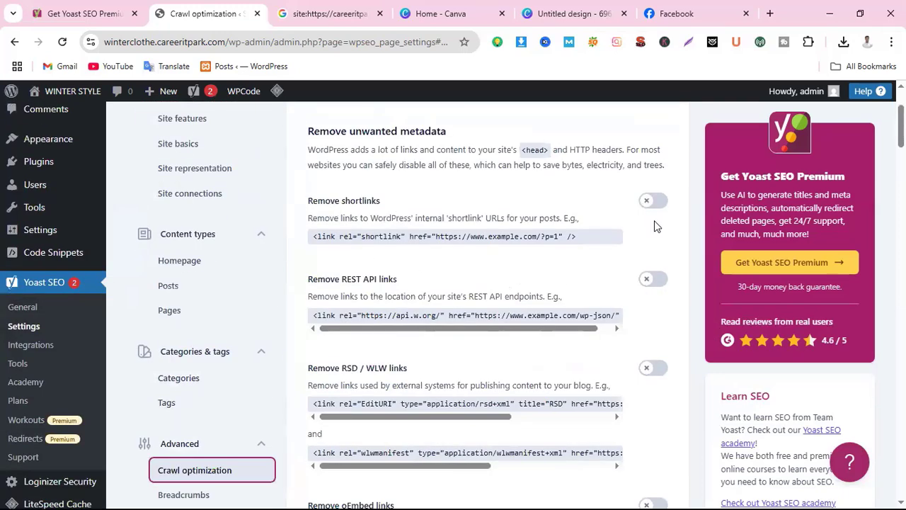
Open the advanced Breadcrumbs settings and set the separator between breadcrumbs to "-".
scroll(607, 237, "down", 6)
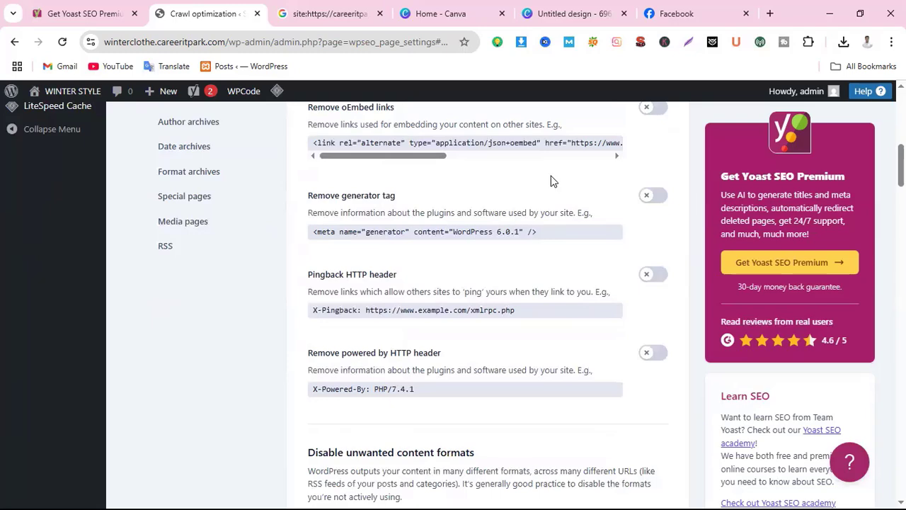
scroll(205, 212, "up", 2)
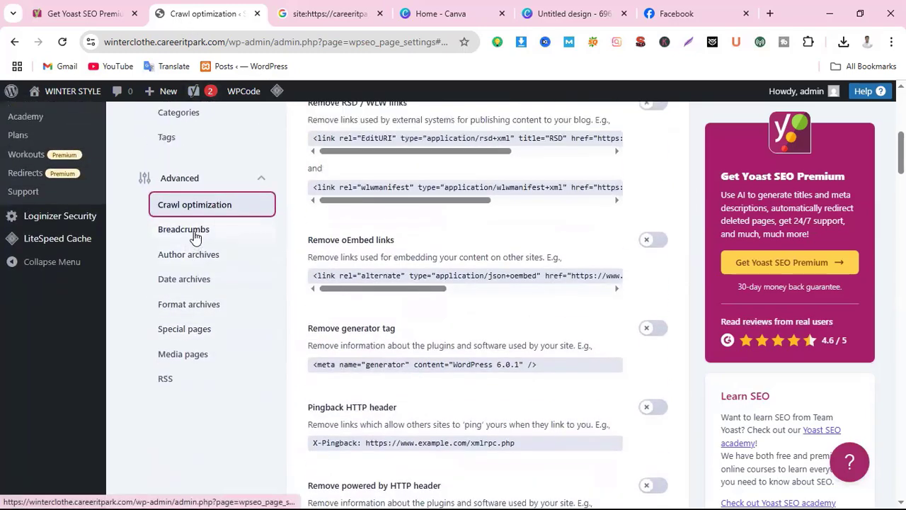
left_click(194, 236)
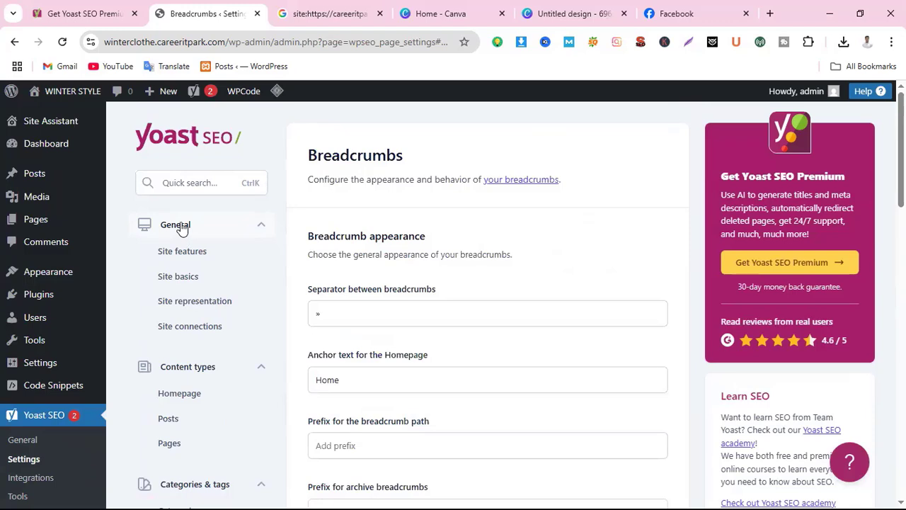
left_click(352, 317)
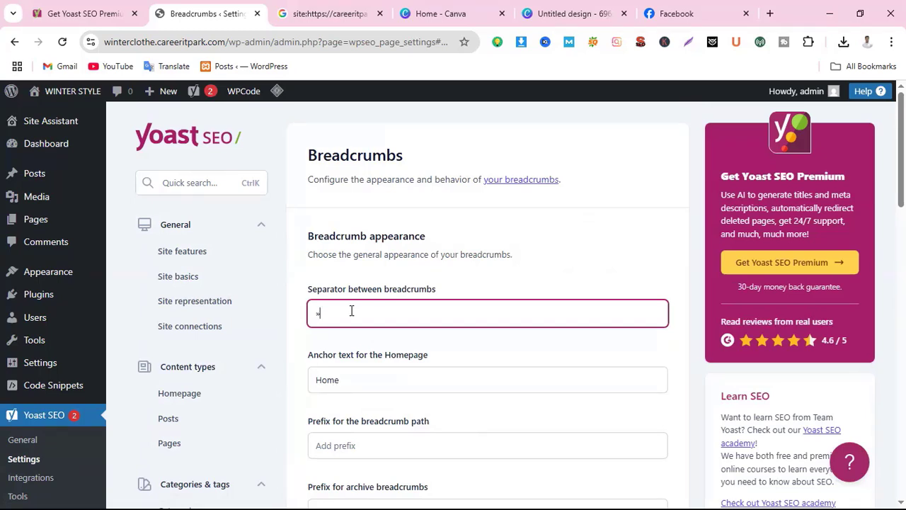
key("BackSpace")
type("-")
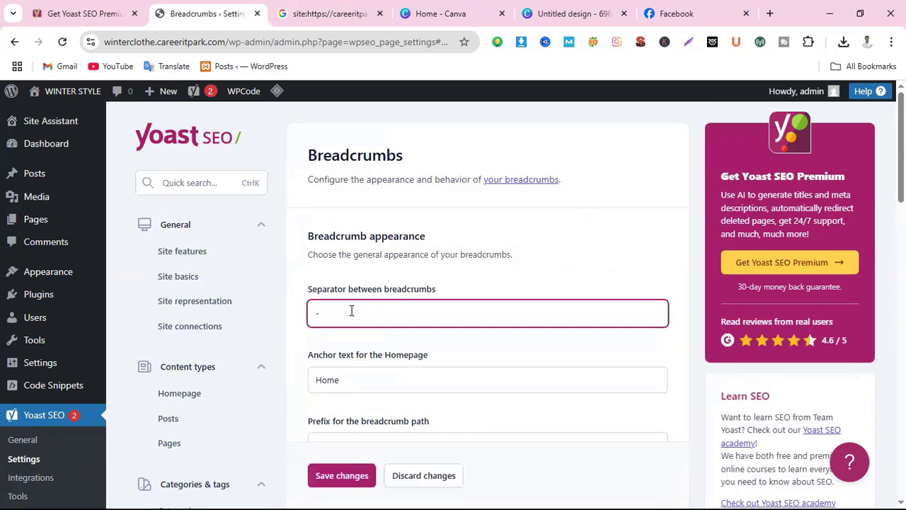
Enable bolding of the last page in the breadcrumbs and save the breadcrumb settings.
scroll(465, 338, "down", 2)
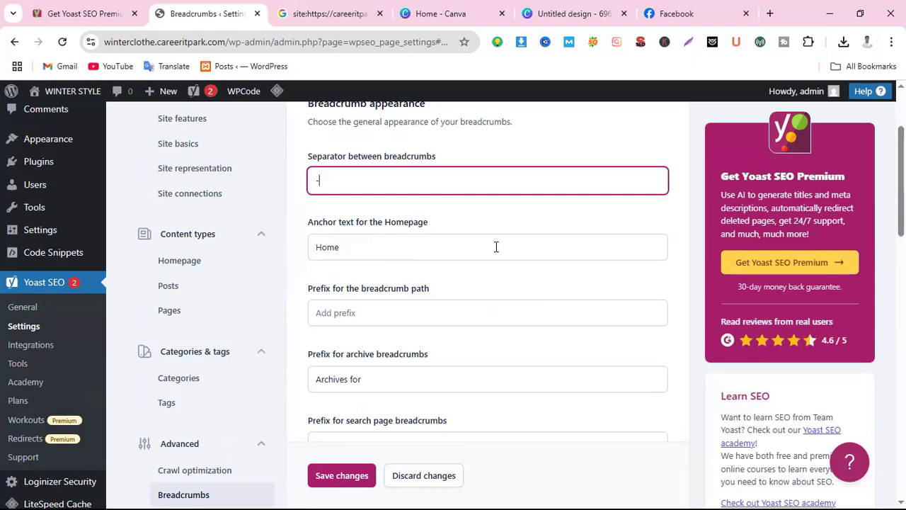
scroll(497, 246, "down", 3)
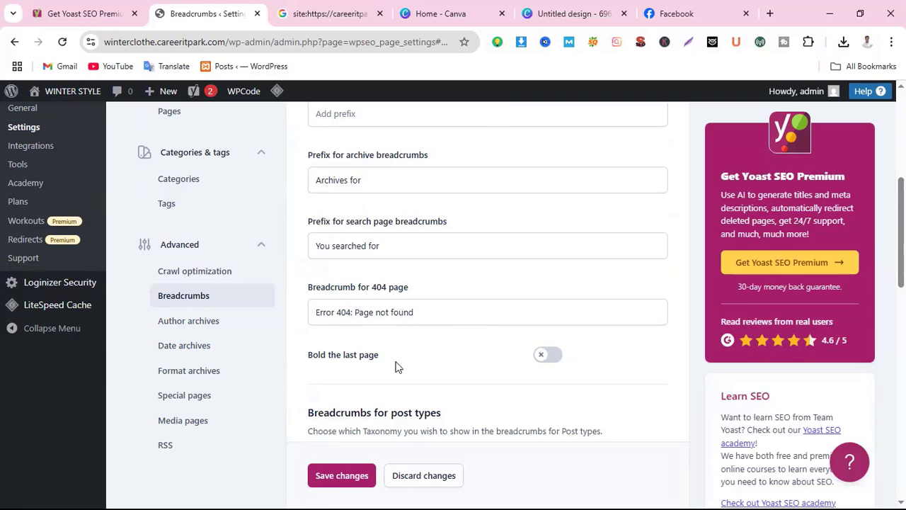
scroll(588, 232, "down", 2)
left_click(550, 227)
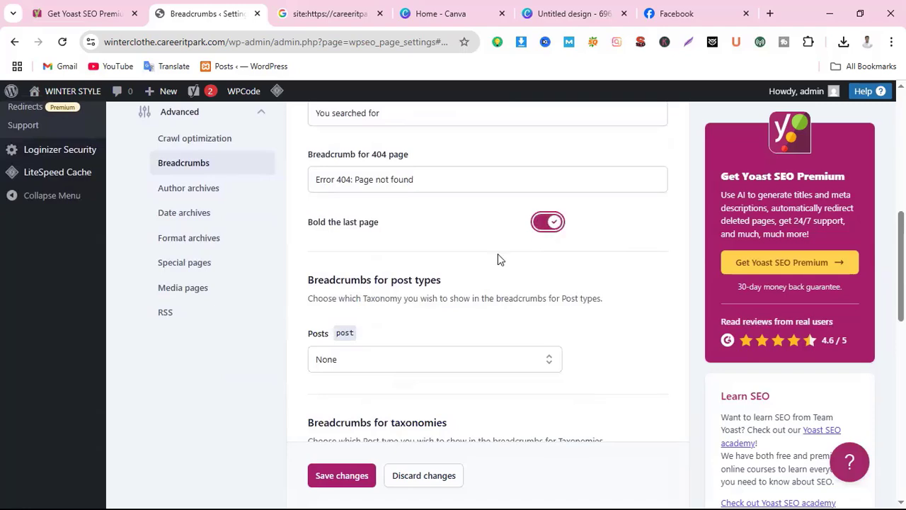
scroll(518, 283, "down", 2)
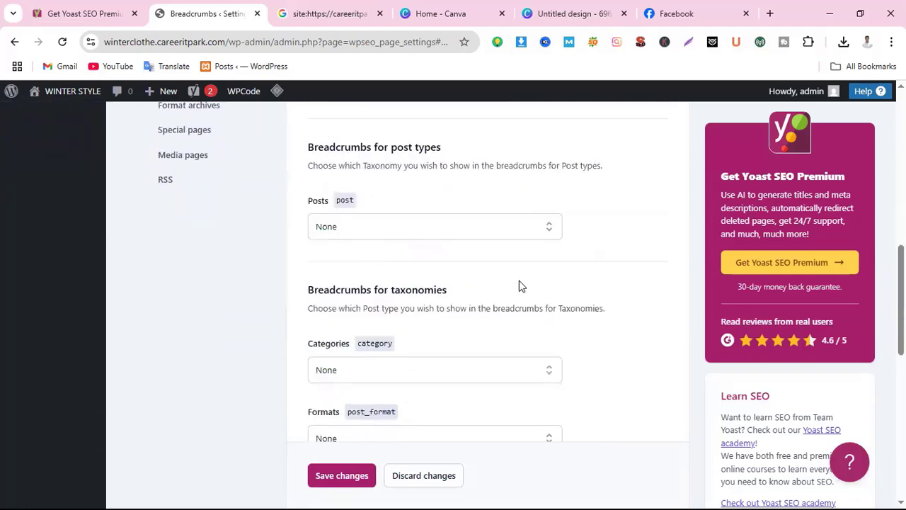
scroll(519, 283, "down", 5)
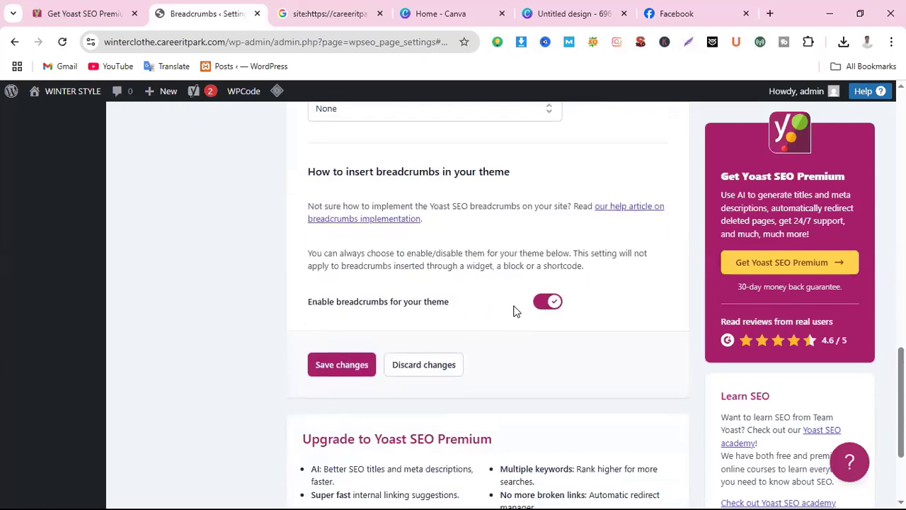
left_click(351, 365)
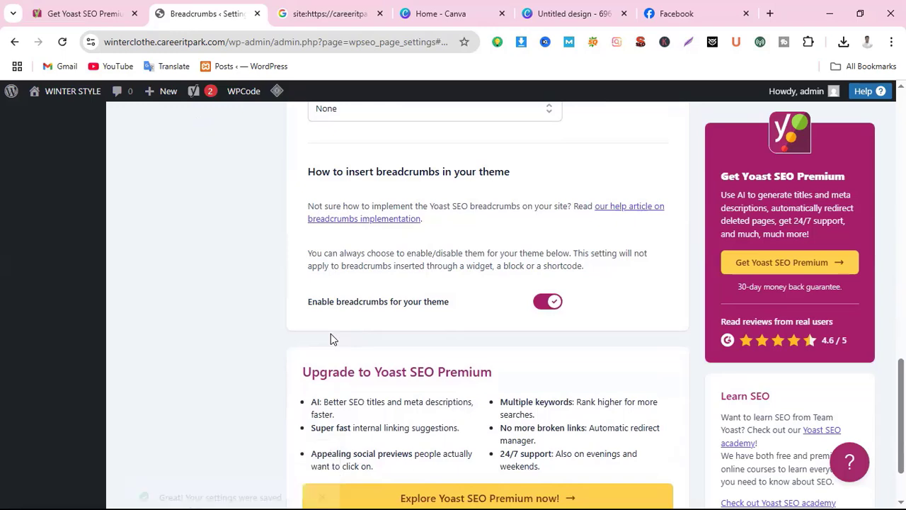
Open the advanced Author archives settings and disable author archives.
scroll(231, 332, "up", 8)
scroll(117, 450, "up", 3)
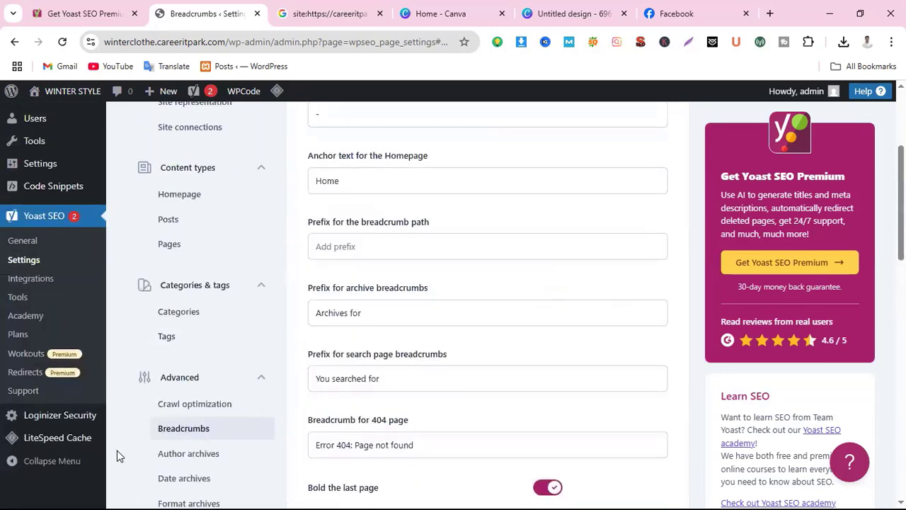
scroll(136, 299, "down", 3)
left_click(177, 191)
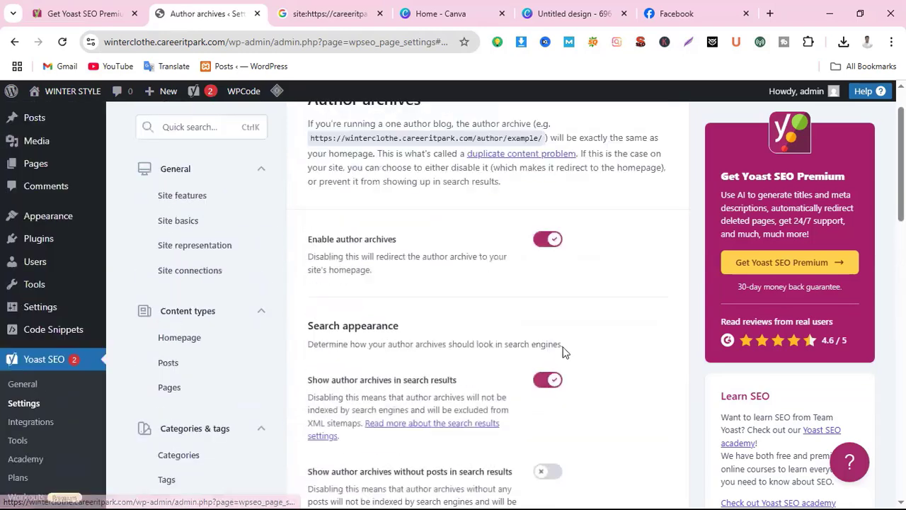
scroll(506, 360, "down", 1)
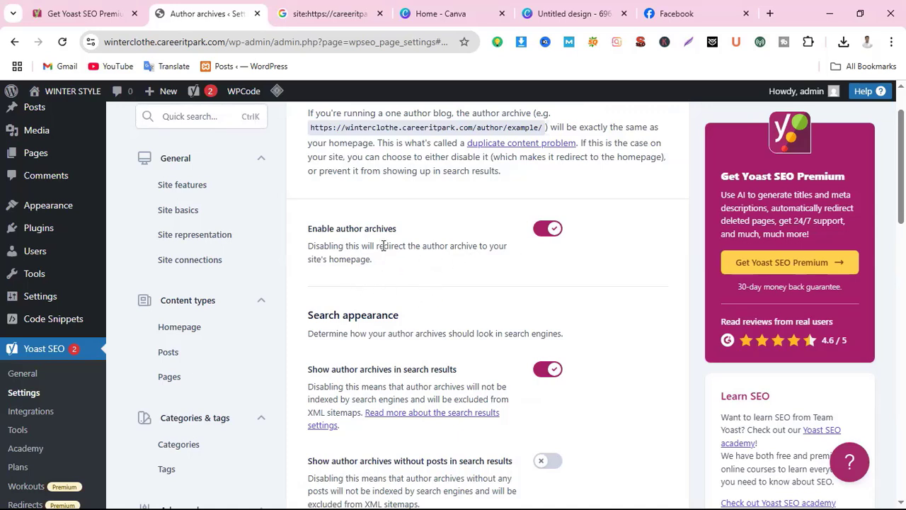
left_click(551, 230)
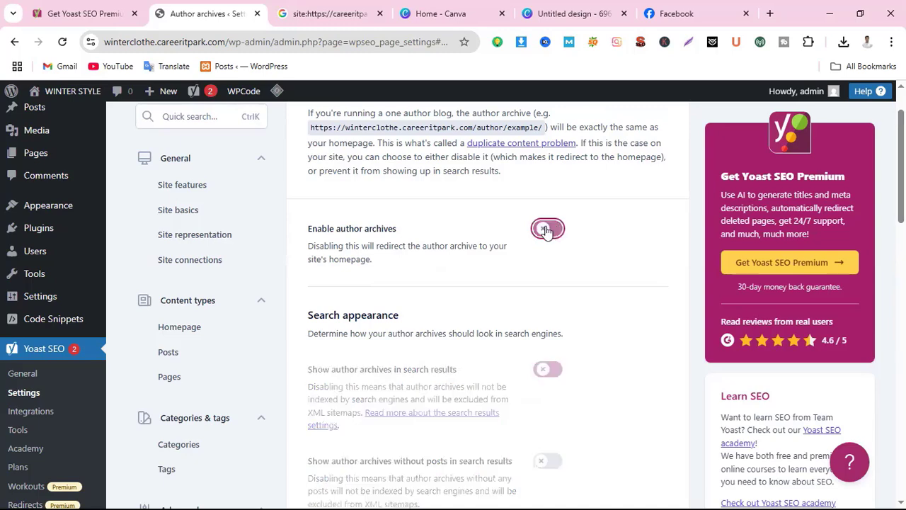
scroll(350, 332, "down", 1)
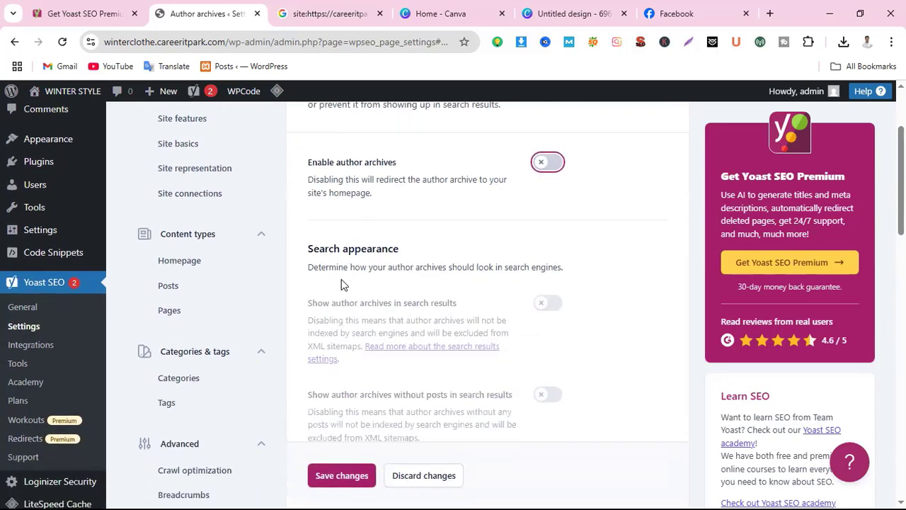
scroll(352, 311, "up", 2)
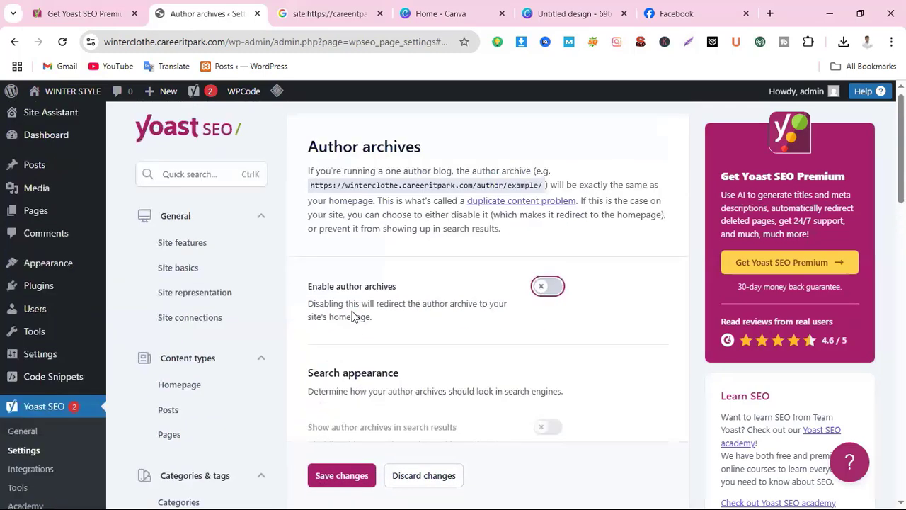
Save the Yoast SEO author archives settings with author archives disabled.
scroll(427, 300, "down", 1)
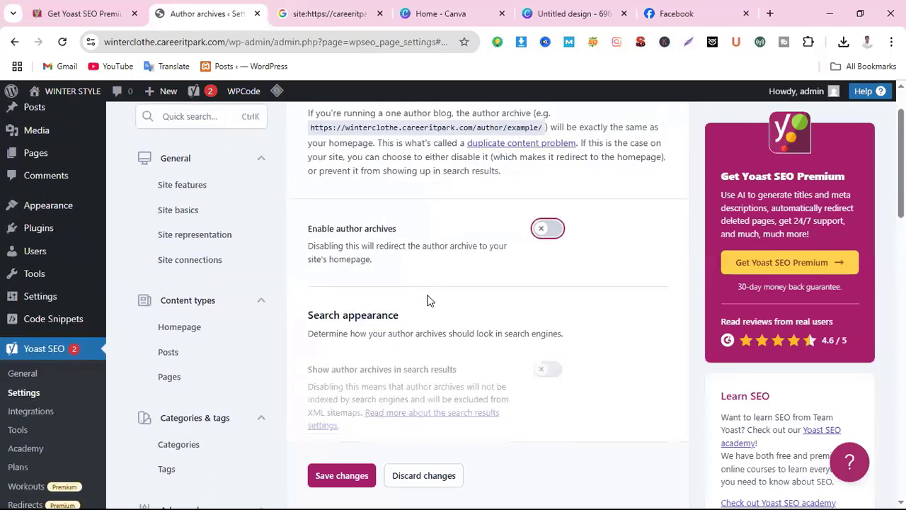
scroll(415, 469, "down", 2)
left_click(331, 476)
scroll(152, 454, "down", 2)
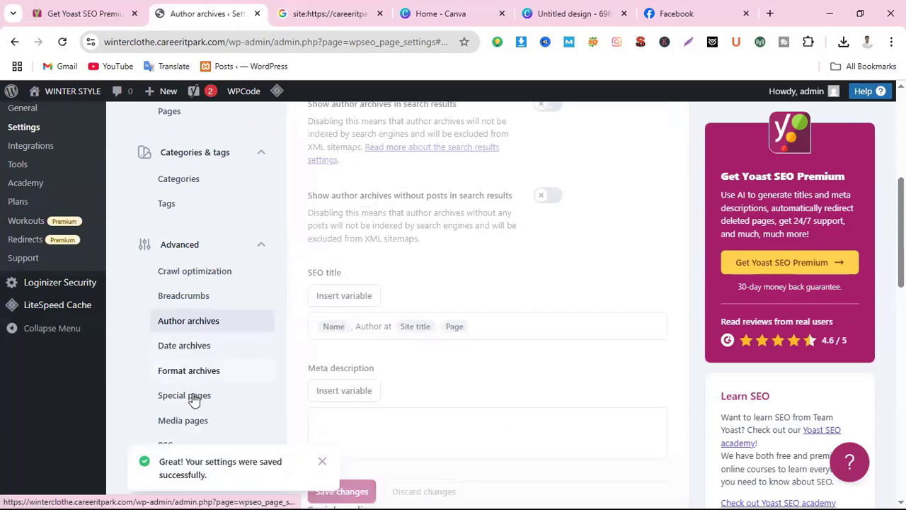
scroll(189, 404, "down", 2)
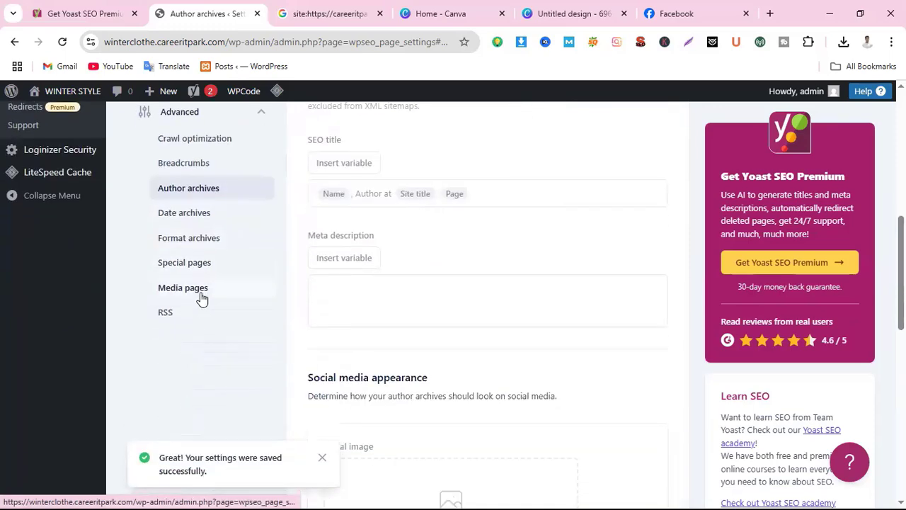
scroll(225, 340, "up", 4)
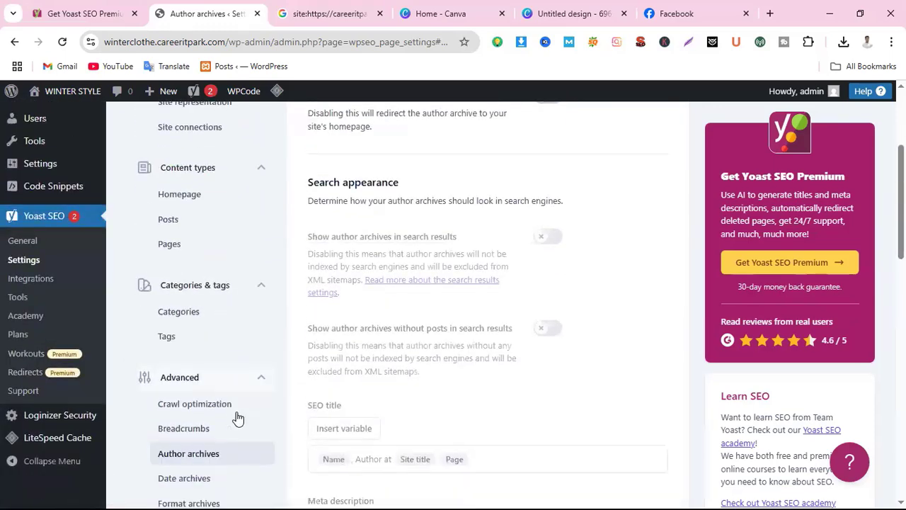
scroll(516, 288, "down", 3)
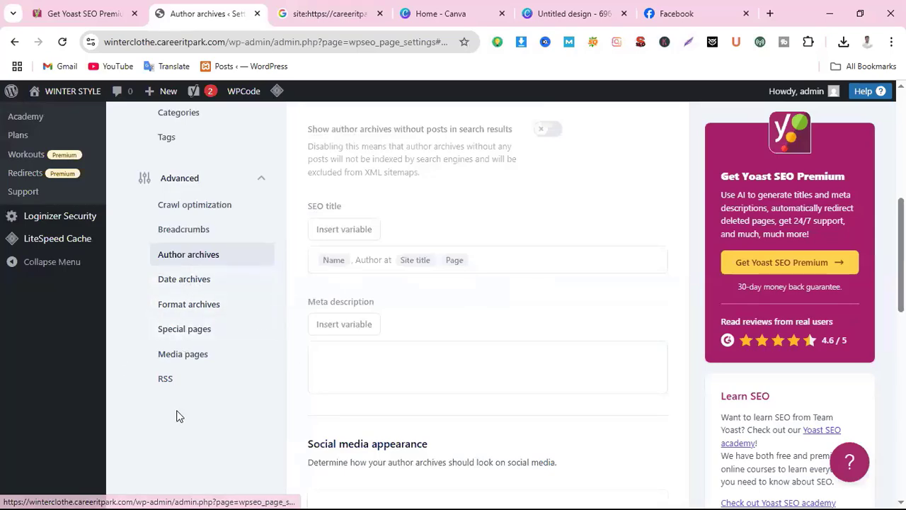
scroll(242, 391, "up", 4)
scroll(241, 392, "up", 2)
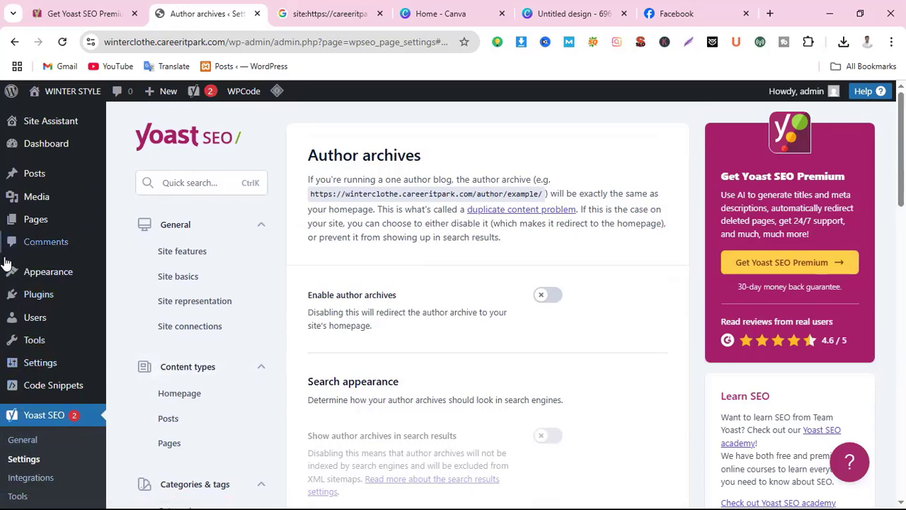
mouse_move(60, 147)
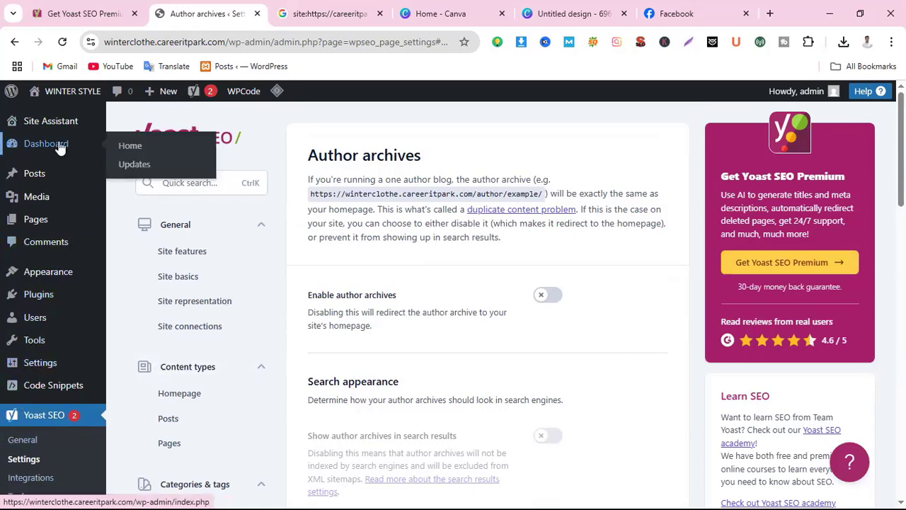
left_click(60, 145)
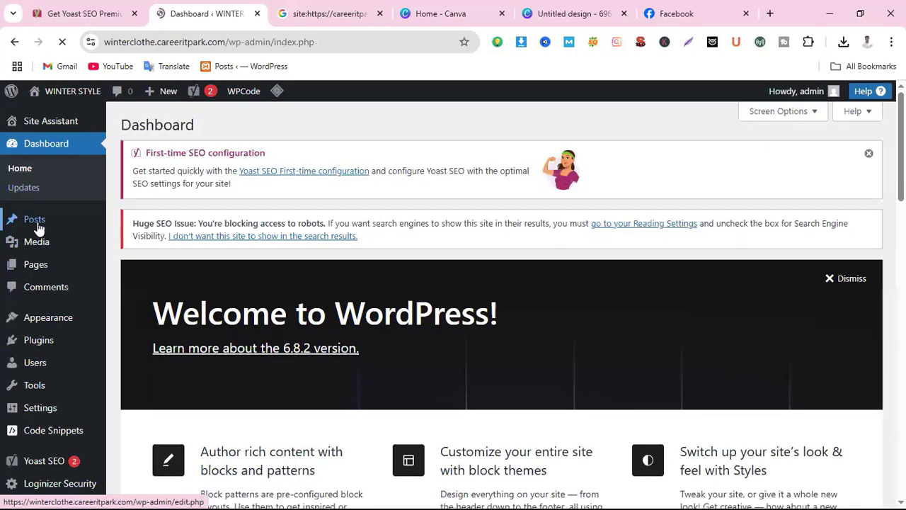
mouse_move(39, 227)
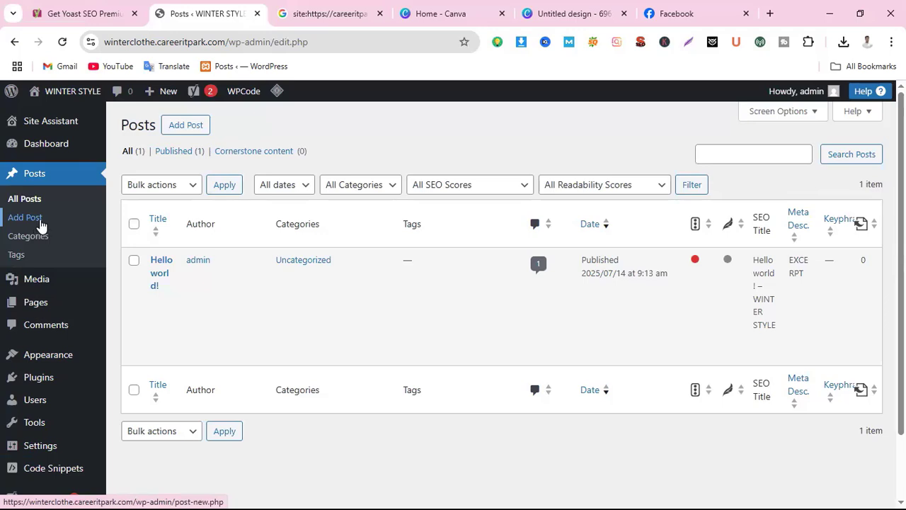
left_click(178, 131)
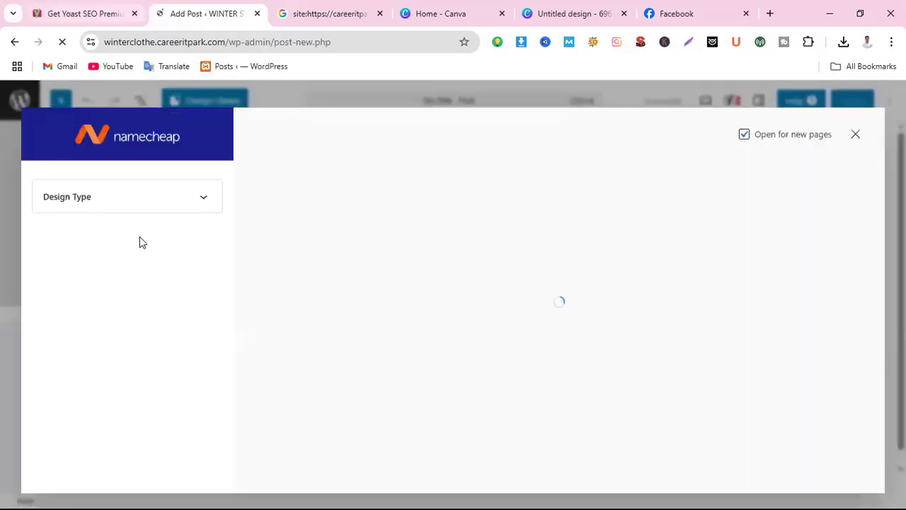
left_click(855, 129)
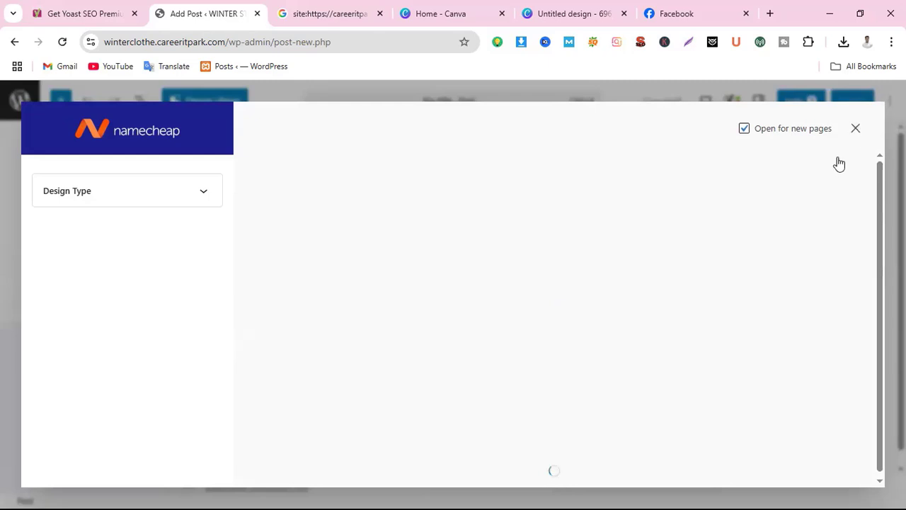
left_click(10, 43)
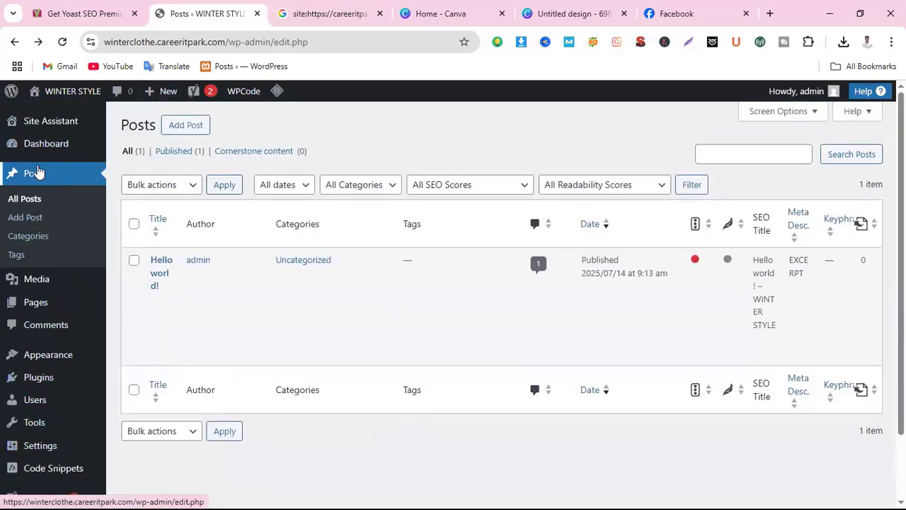
Search the site's installed plugins for "classic editor".
mouse_move(157, 301)
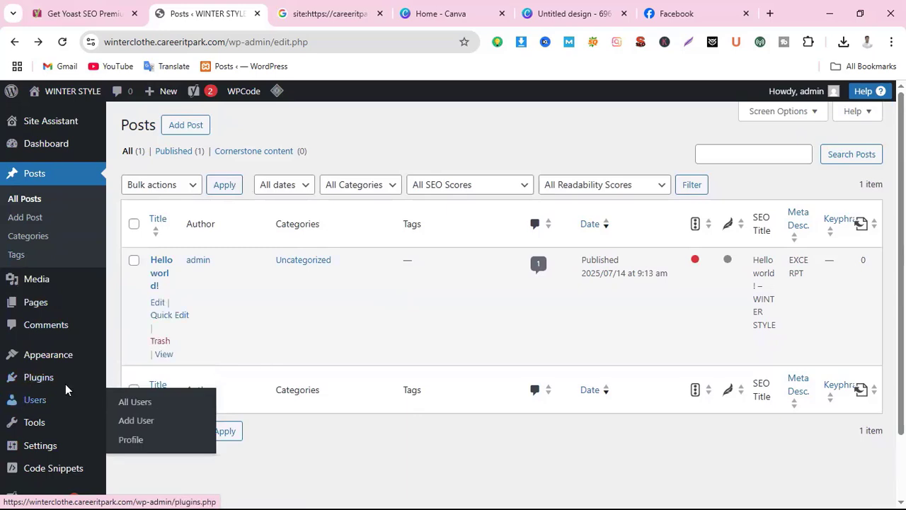
scroll(21, 410, "down", 2)
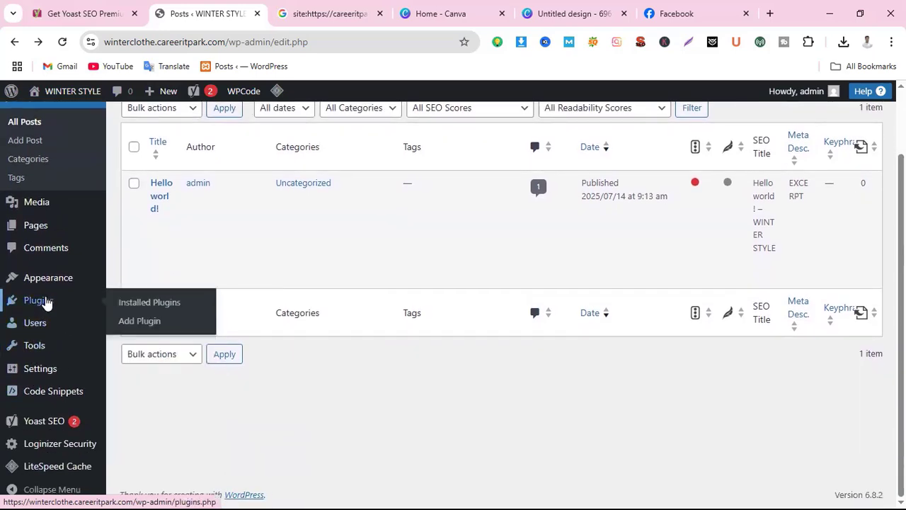
left_click(46, 301)
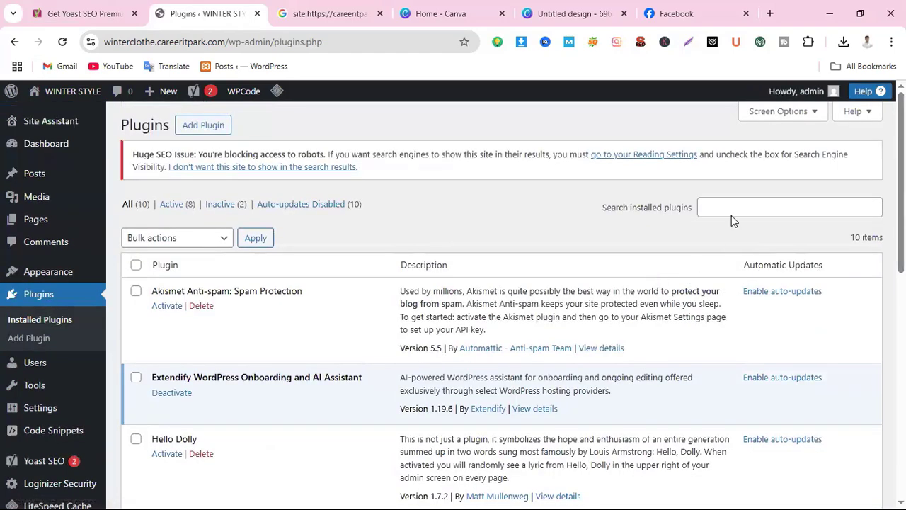
left_click(732, 210)
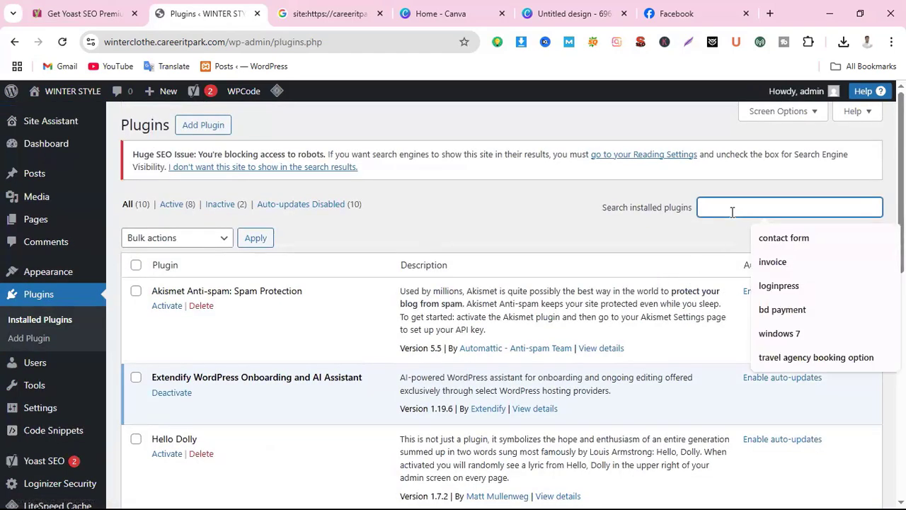
type("class")
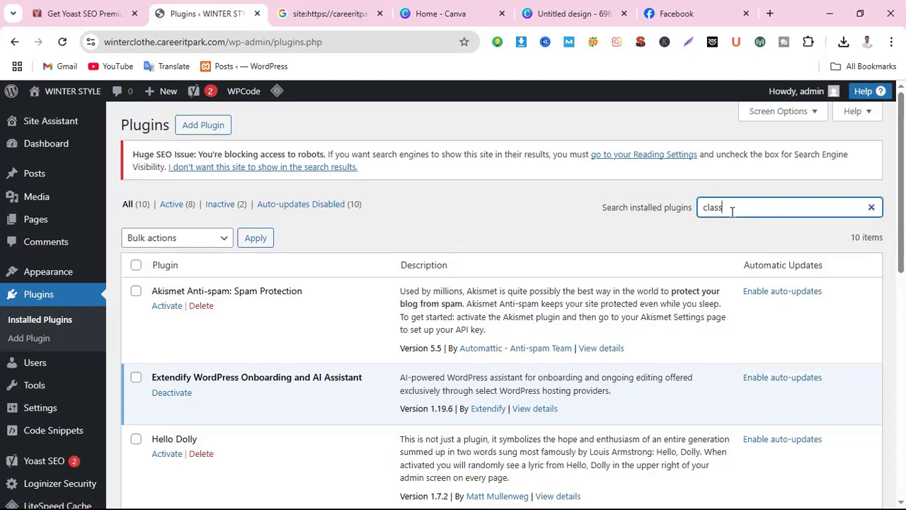
type("ic ")
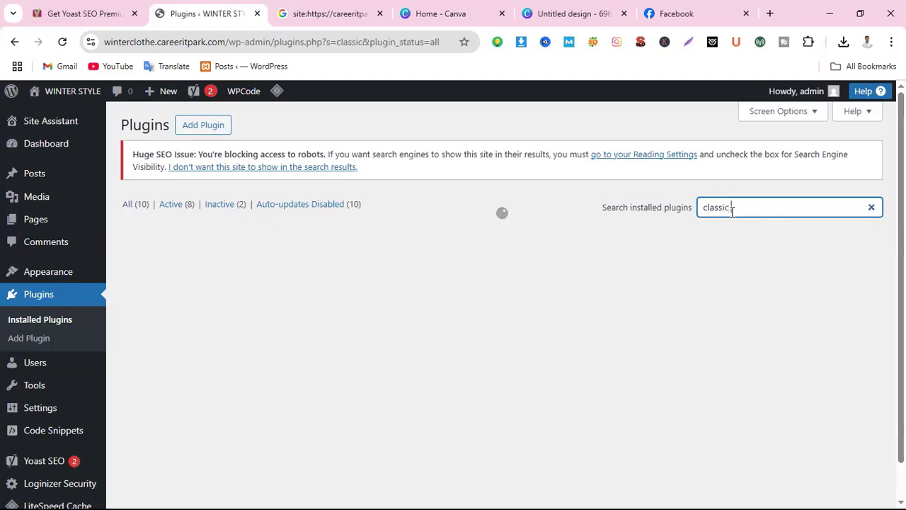
type("editor")
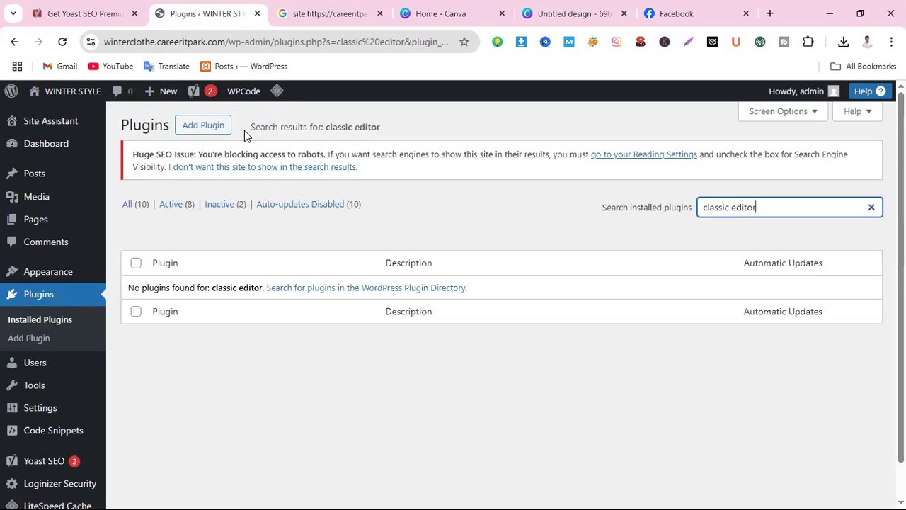
Find the Classic Editor plugin by WordPress.org with the search "classic editor", then install and activate it.
left_click(204, 131)
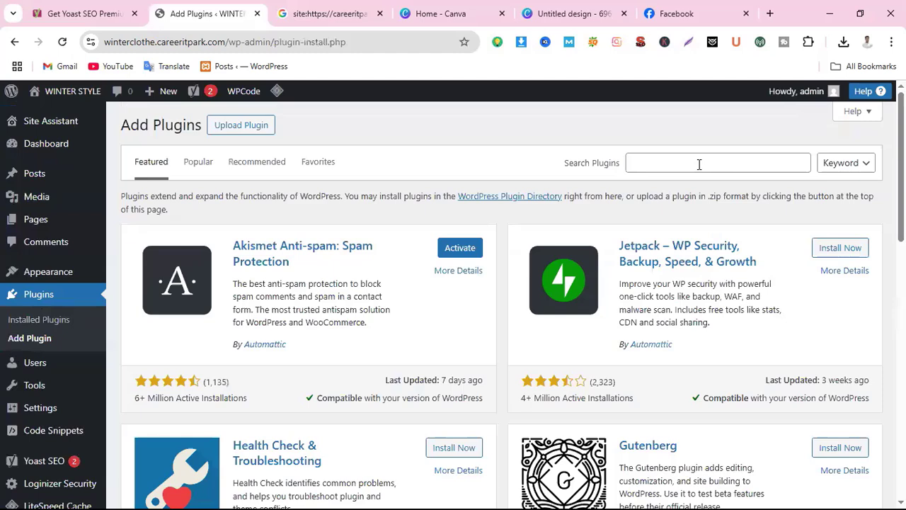
left_click(699, 163)
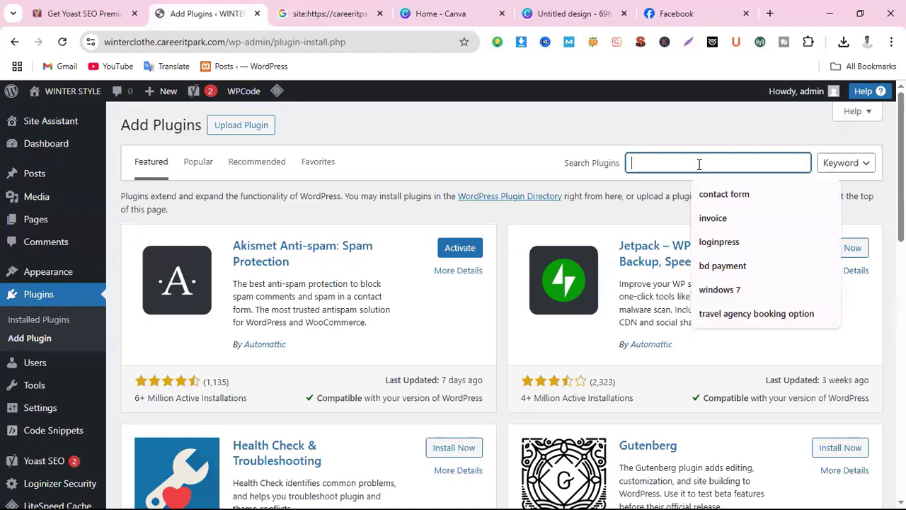
type("cla")
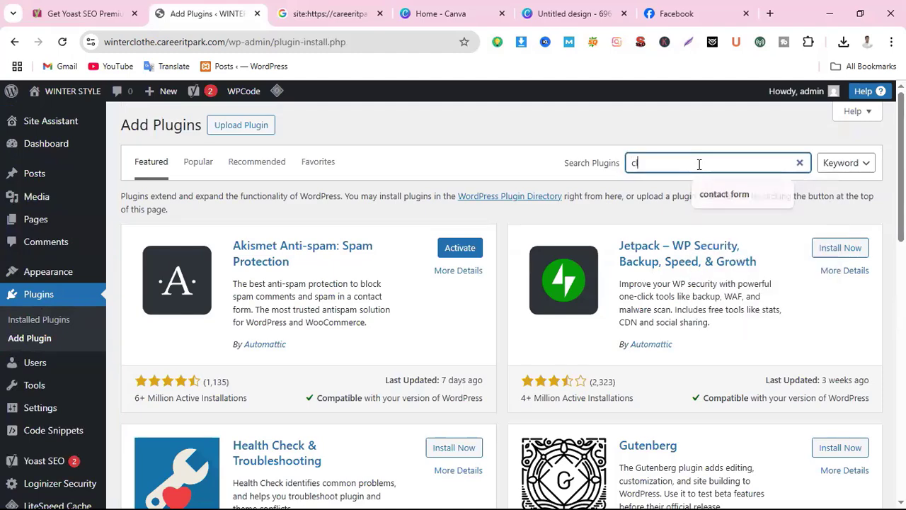
type("ssic editor")
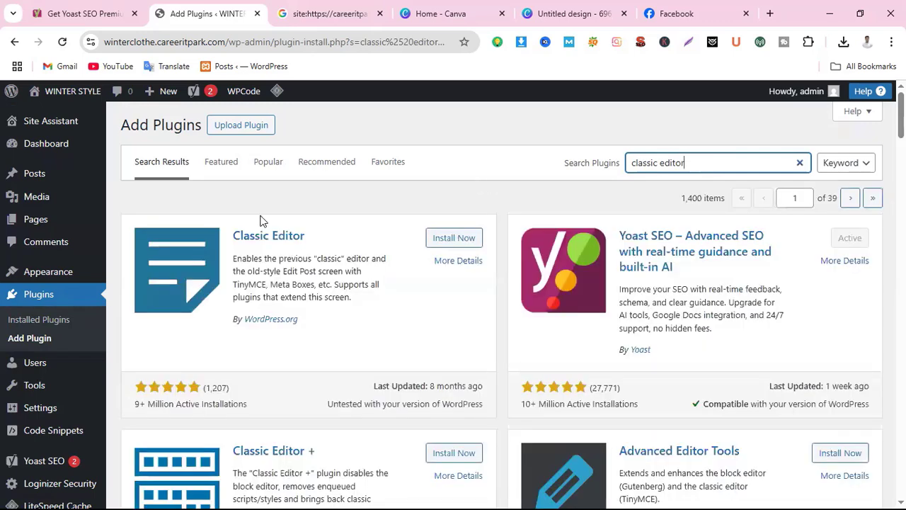
left_click(470, 241)
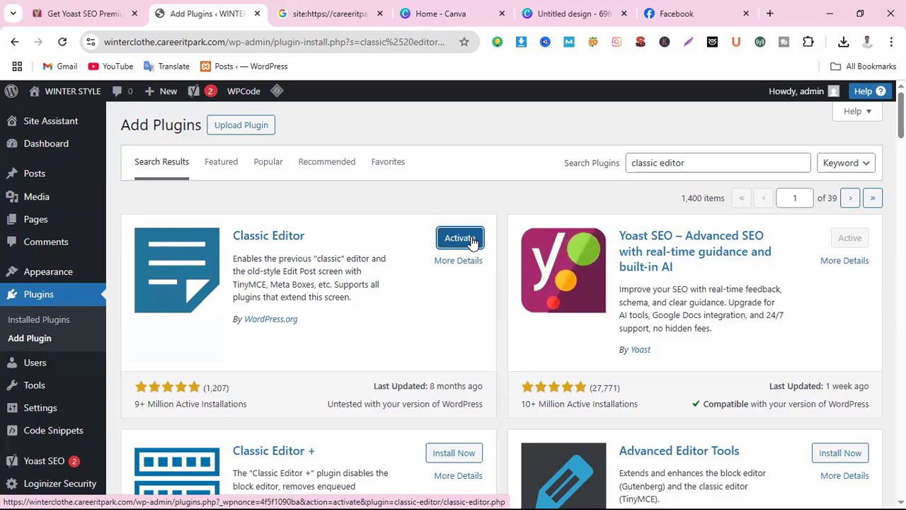
left_click(466, 241)
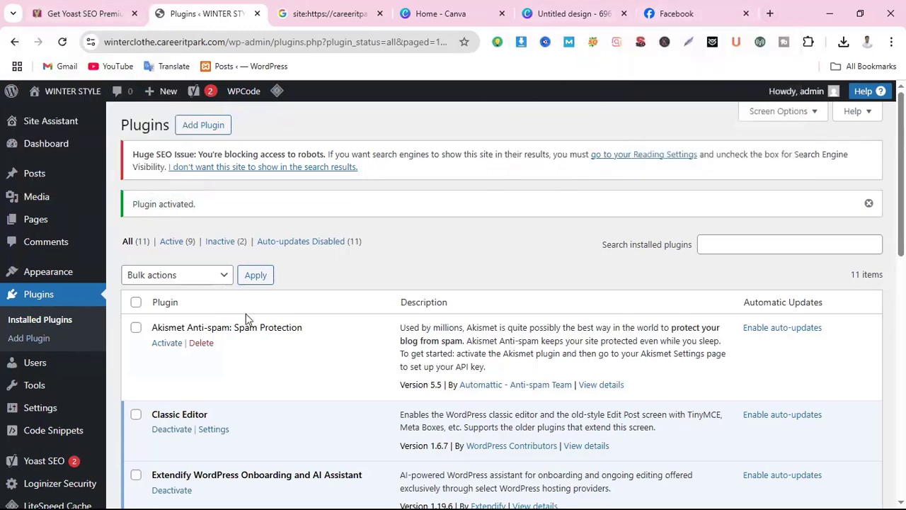
Start a new blog post from the posts list using the classic editor.
scroll(324, 390, "down", 1)
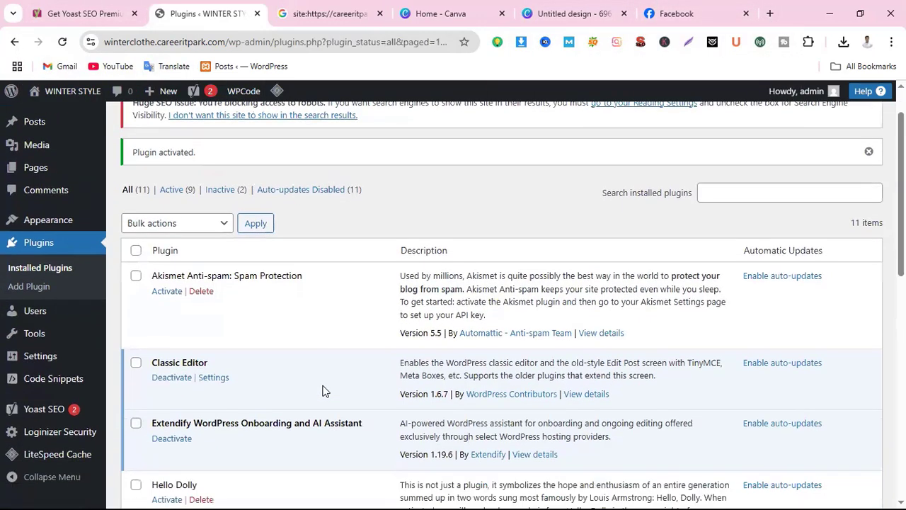
scroll(317, 368, "up", 1)
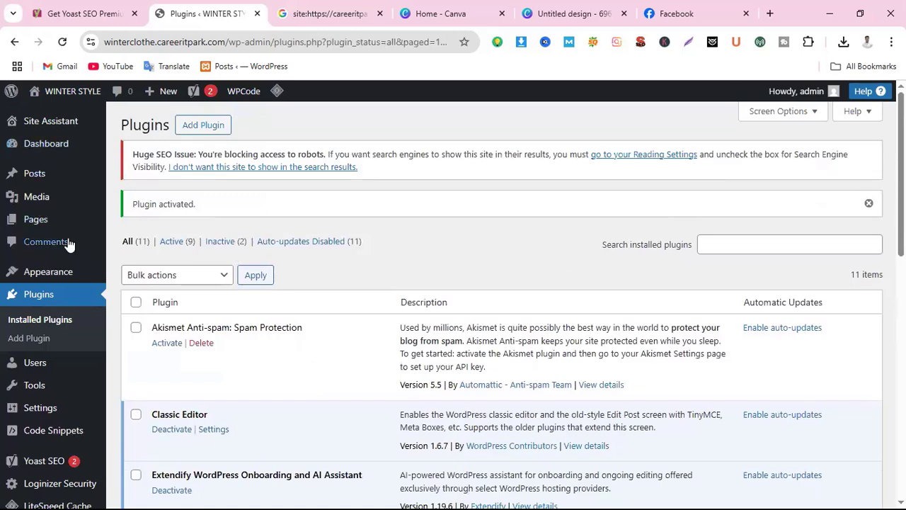
left_click(39, 174)
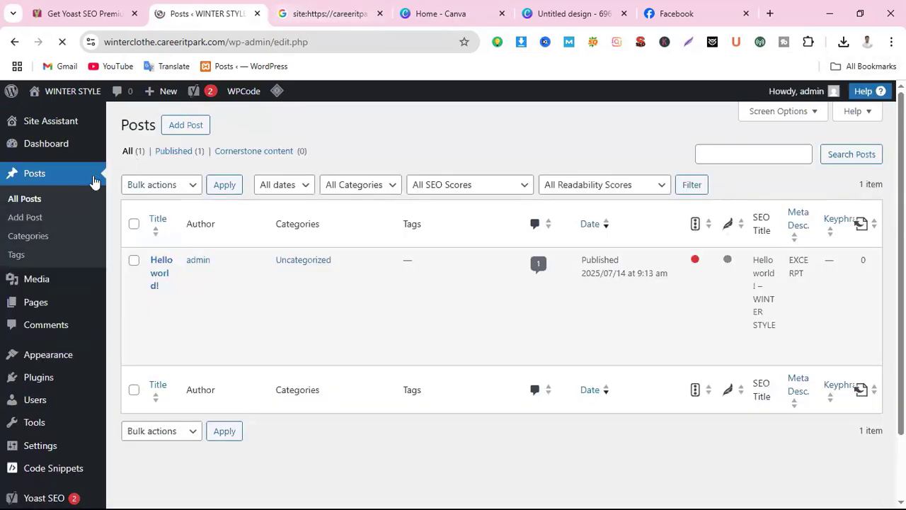
left_click(192, 127)
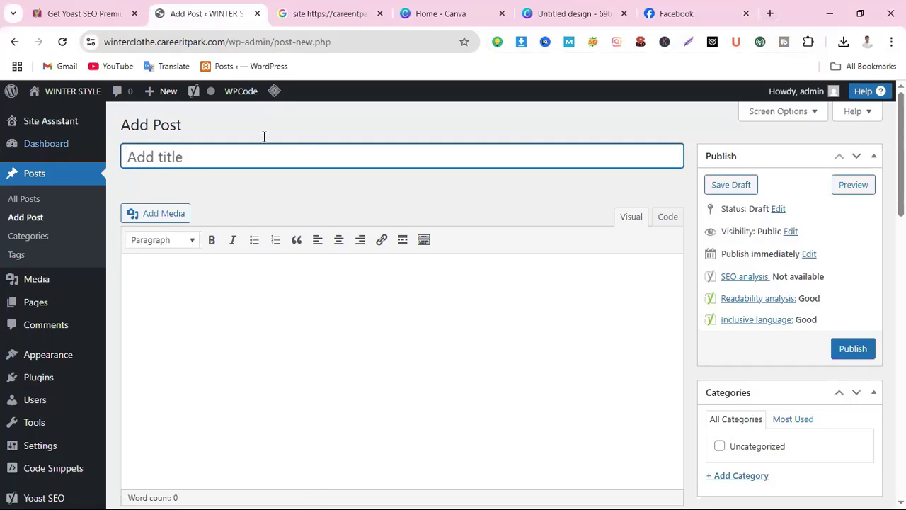
Switch to Google Docs in a new browser tab and open the untitled document about pest control services in Dhaka.
left_click(770, 13)
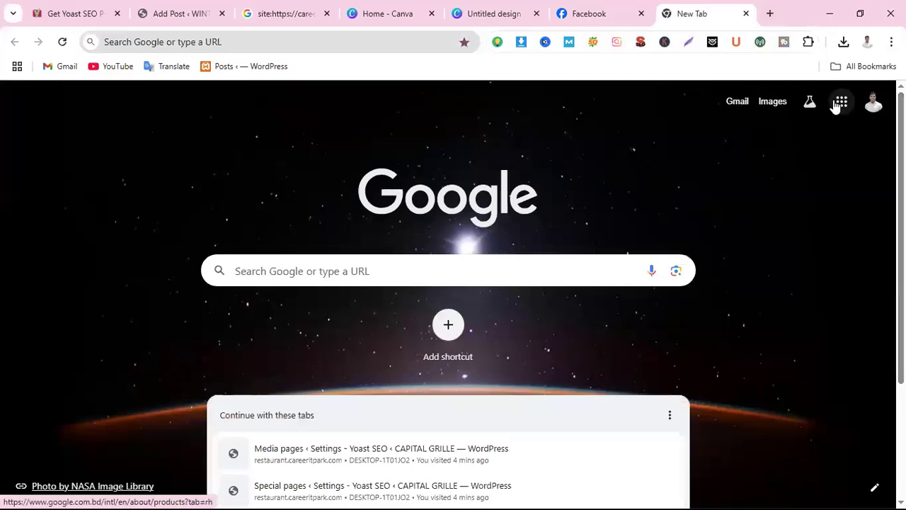
left_click(838, 103)
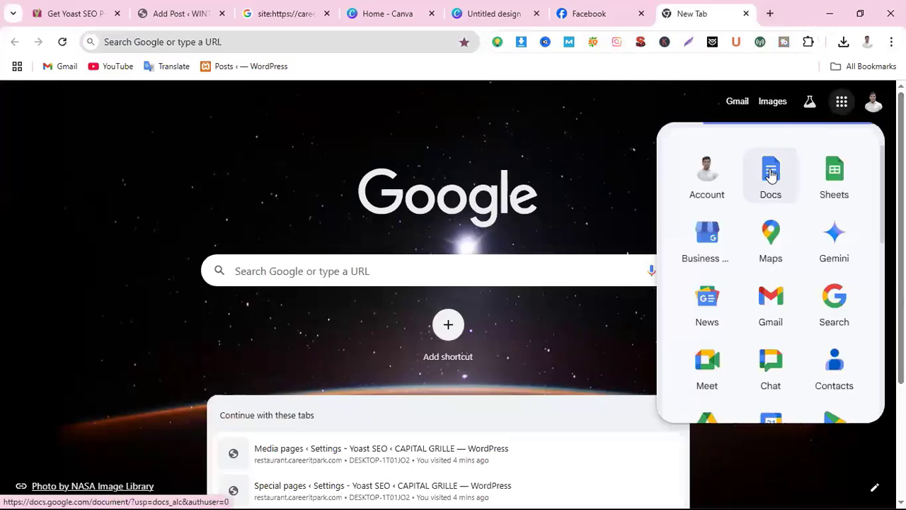
left_click(769, 172)
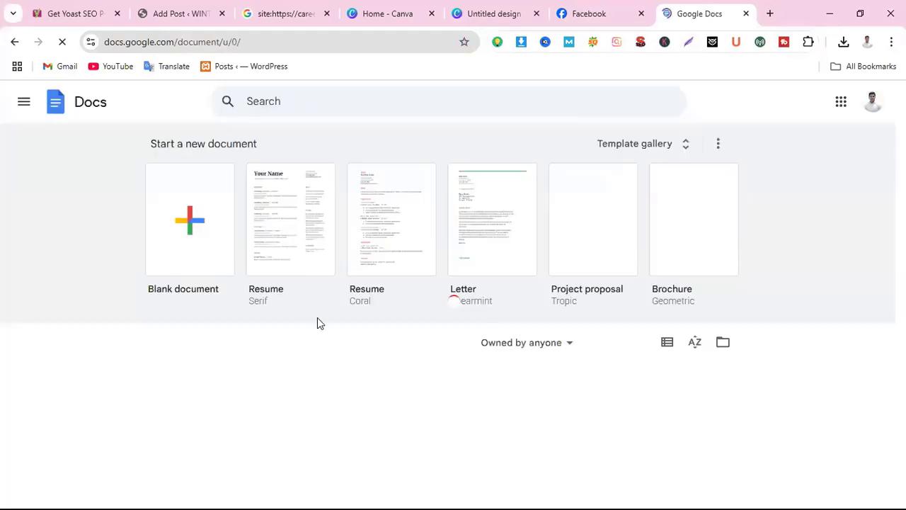
scroll(290, 386, "down", 3)
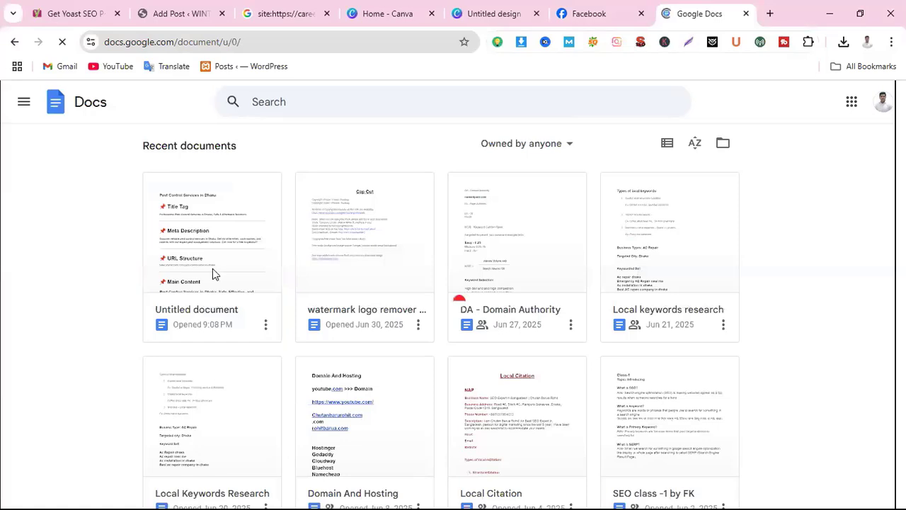
left_click(214, 273)
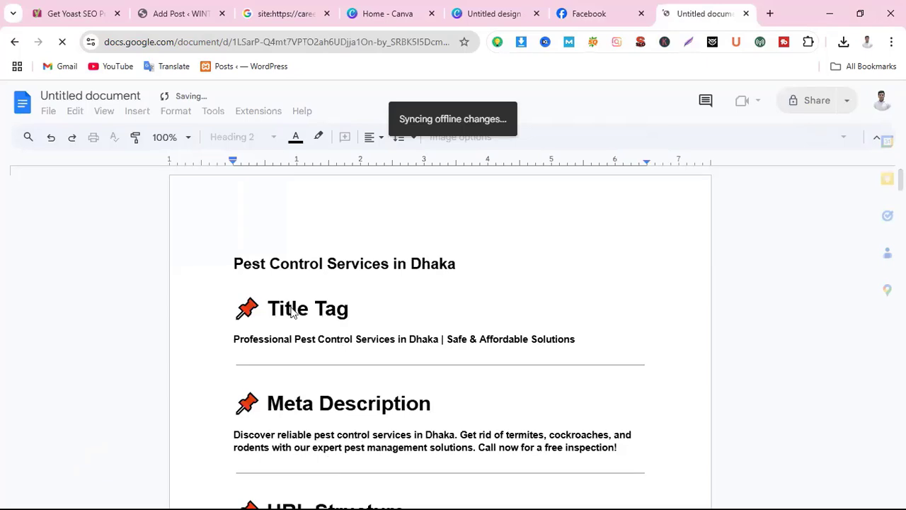
scroll(367, 441, "down", 4)
scroll(351, 334, "up", 4)
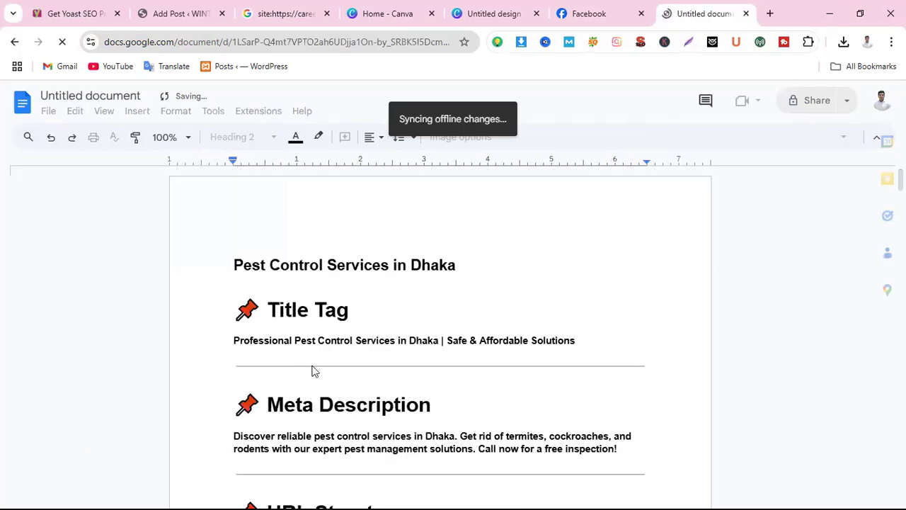
Review the pest control article's sections in Google Docs, from the meta description and URL structure through the guide to choosing a service.
scroll(340, 396, "down", 2)
scroll(388, 411, "down", 2)
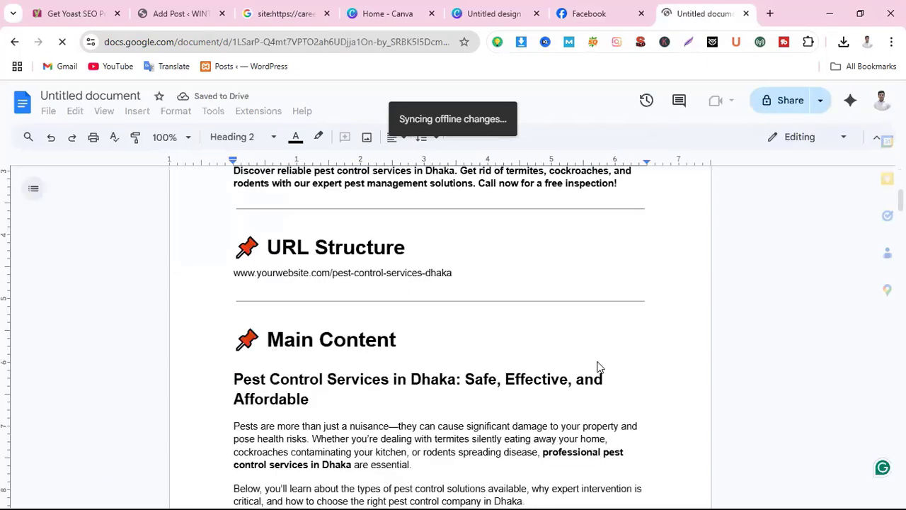
scroll(333, 320, "down", 1)
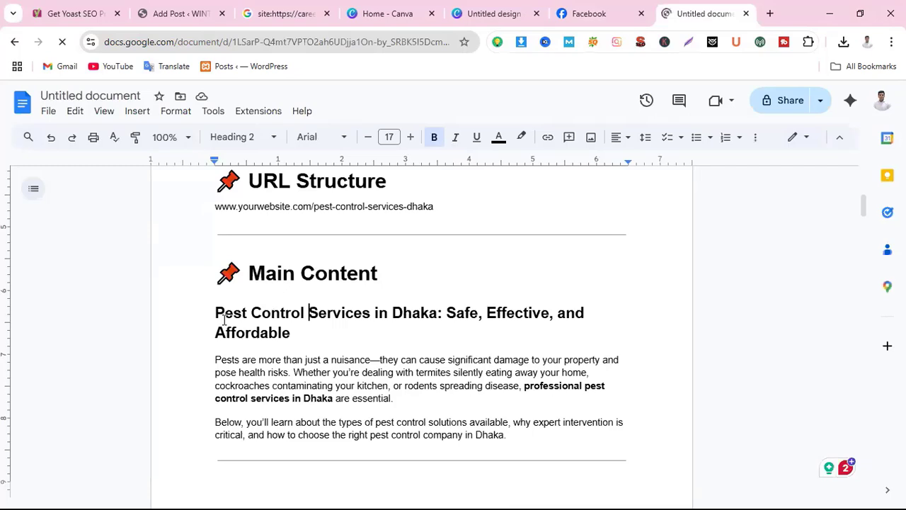
scroll(271, 398, "down", 1)
scroll(271, 407, "down", 3)
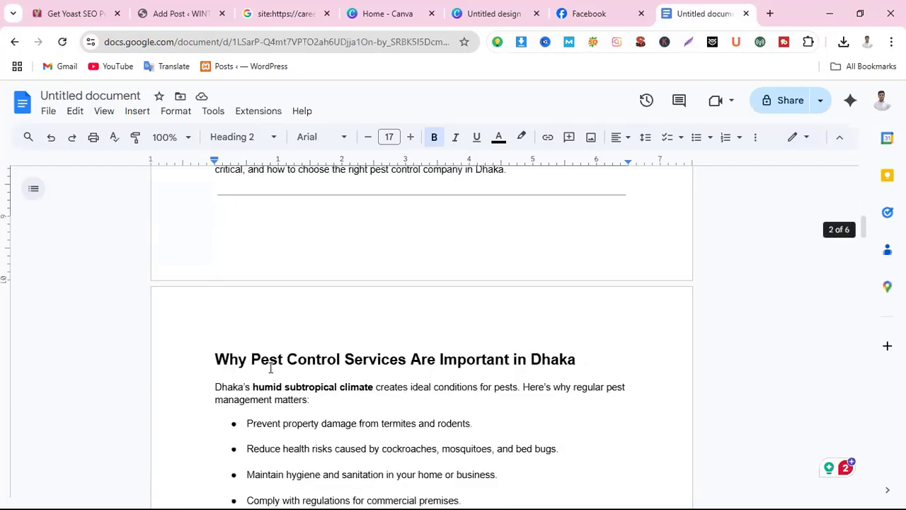
scroll(304, 443, "down", 3)
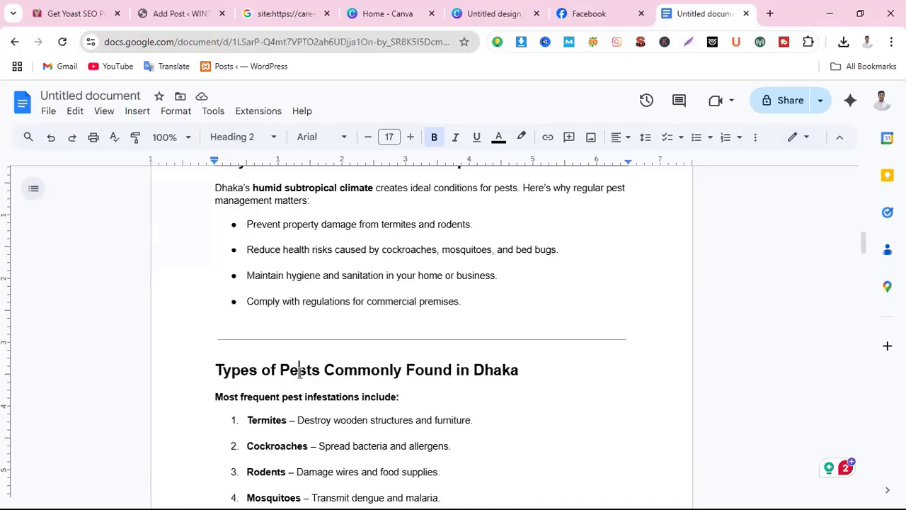
scroll(285, 480, "up", 4)
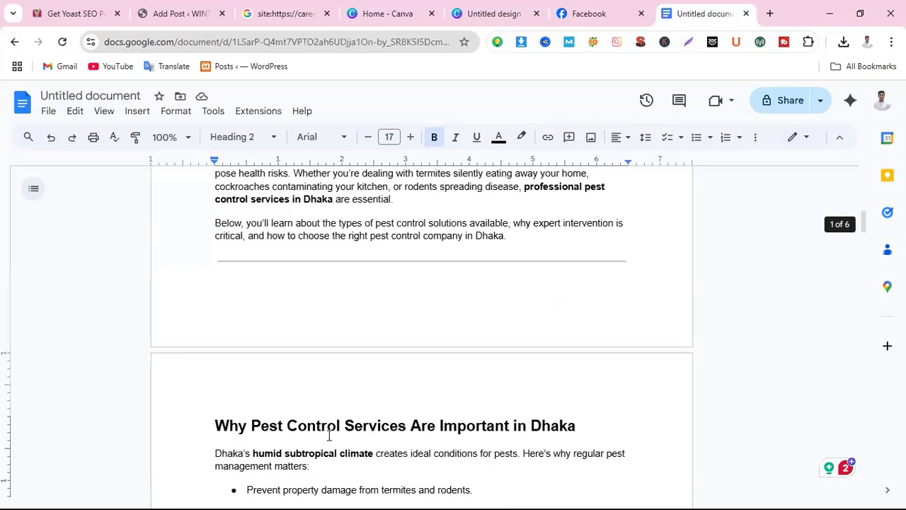
scroll(329, 436, "up", 5)
scroll(496, 375, "down", 6)
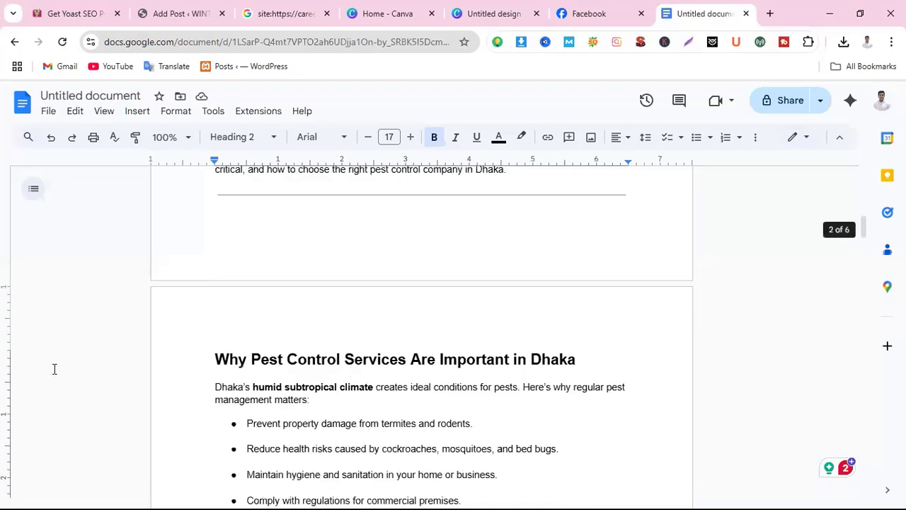
scroll(173, 349, "up", 3)
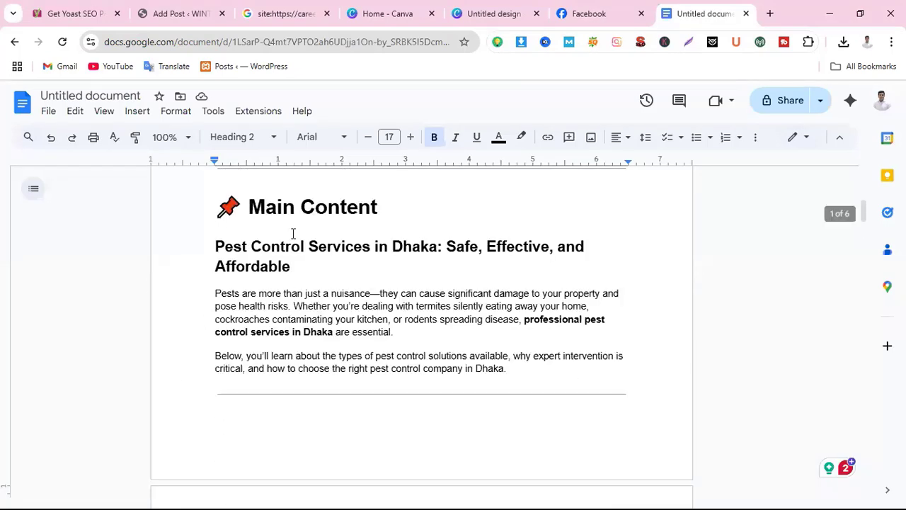
scroll(376, 295, "down", 3)
scroll(321, 308, "down", 8)
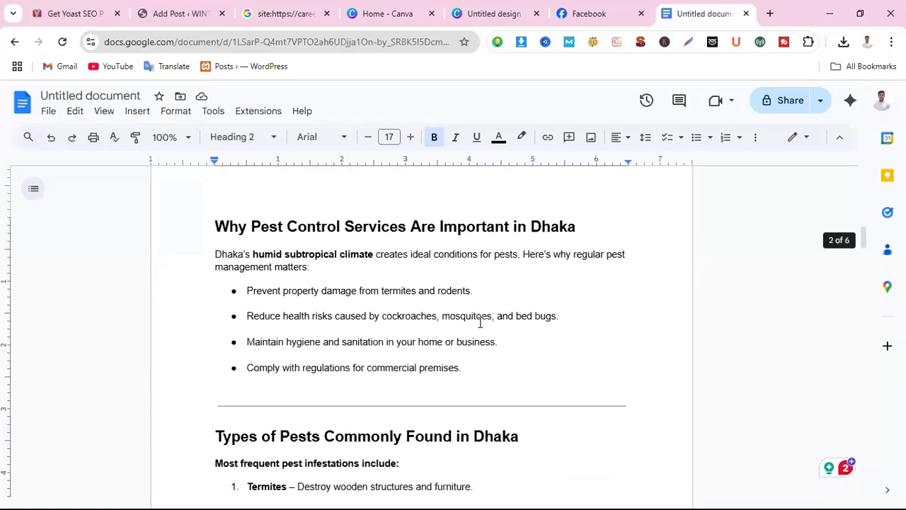
scroll(545, 332, "down", 7)
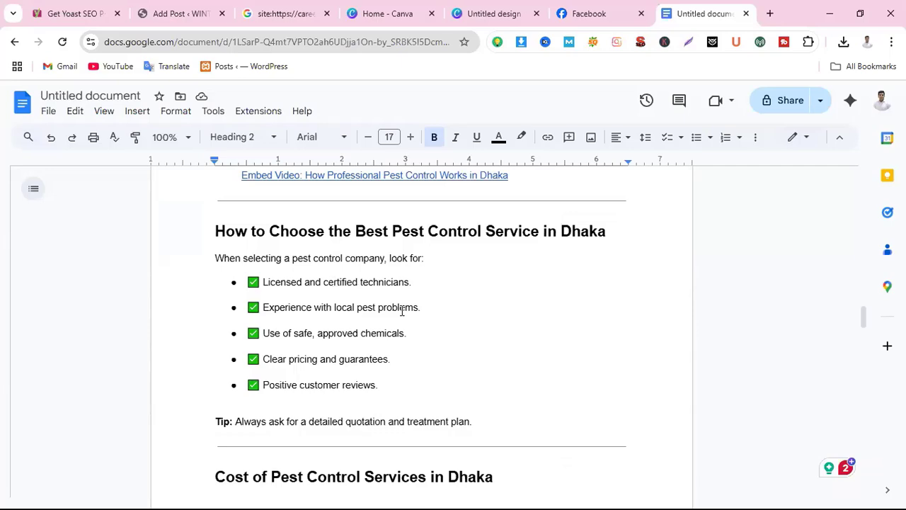
scroll(458, 421, "up", 20)
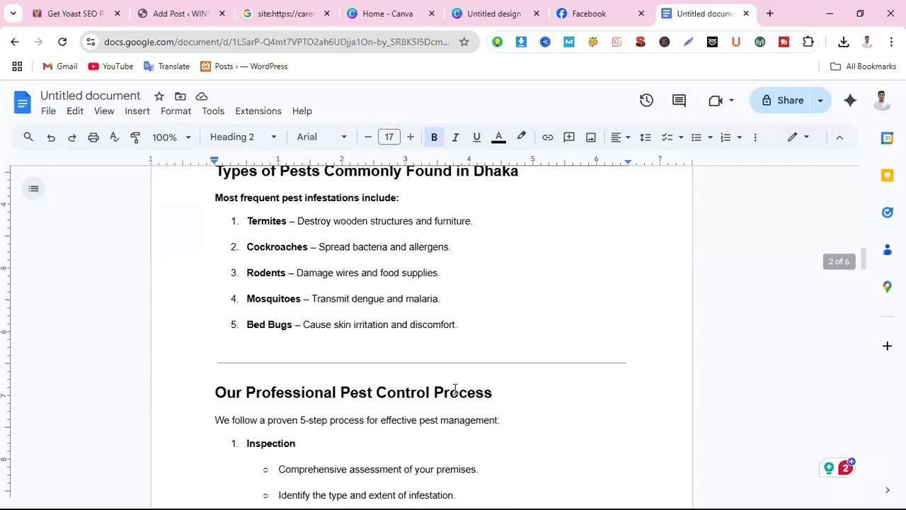
Switch to the WordPress Add Post page and examine the editor and the Yoast SEO box's options.
left_click(182, 16)
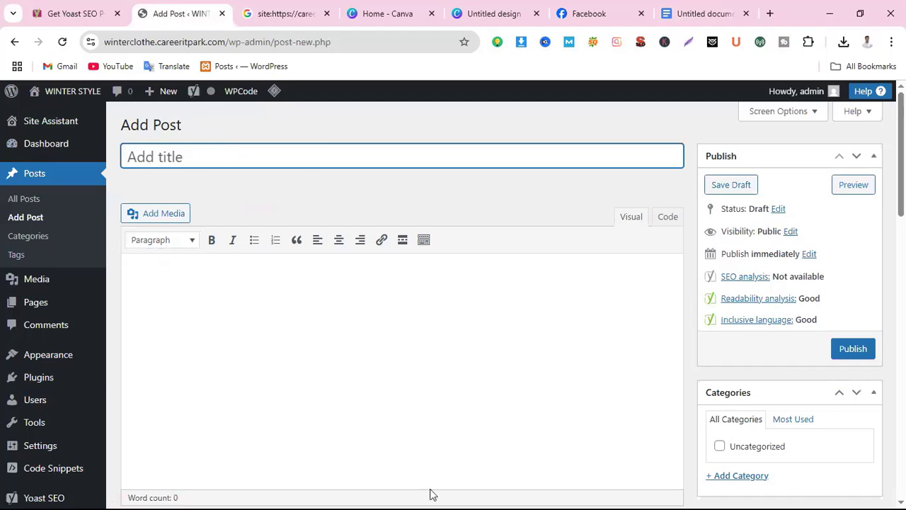
scroll(379, 264, "down", 1)
scroll(343, 333, "down", 3)
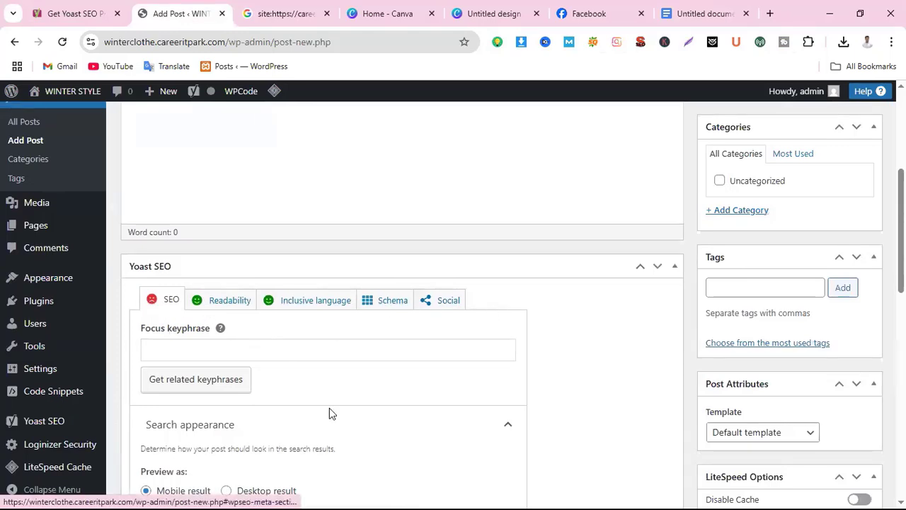
scroll(330, 413, "down", 1)
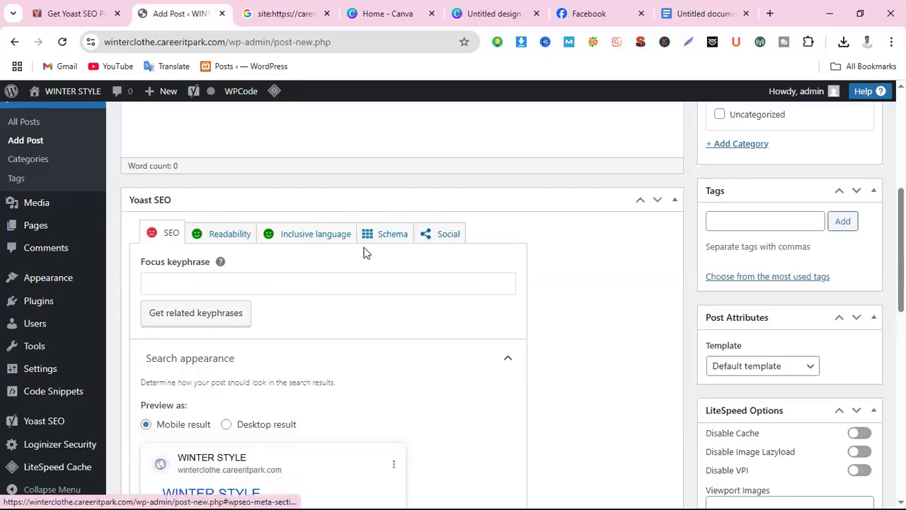
scroll(483, 295, "up", 5)
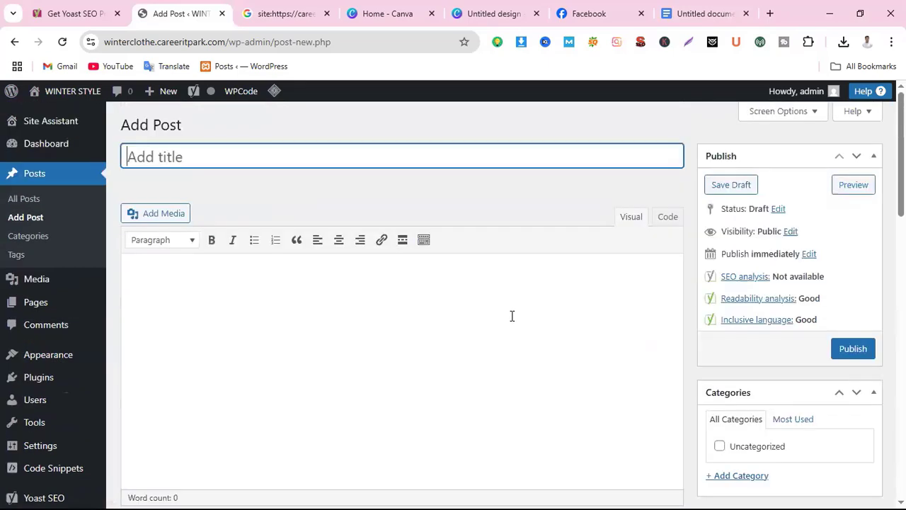
scroll(455, 358, "down", 4)
scroll(453, 375, "down", 3)
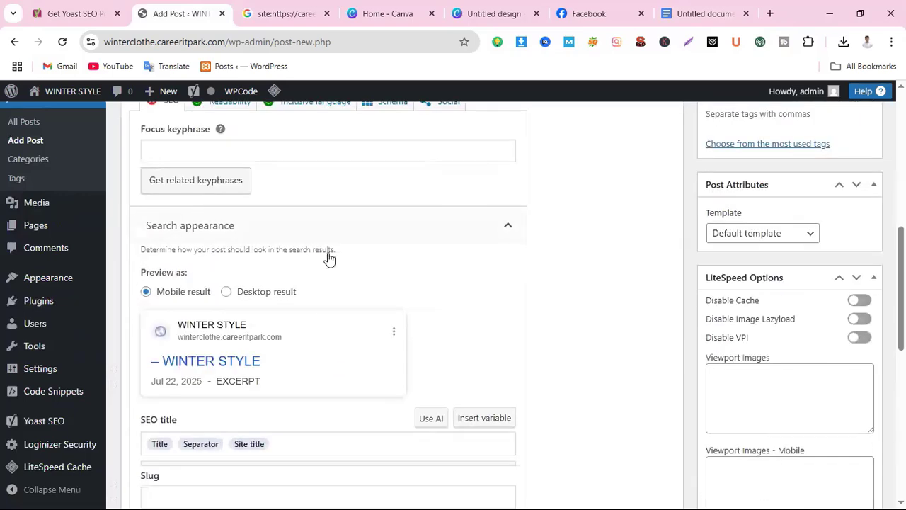
scroll(262, 333, "down", 4)
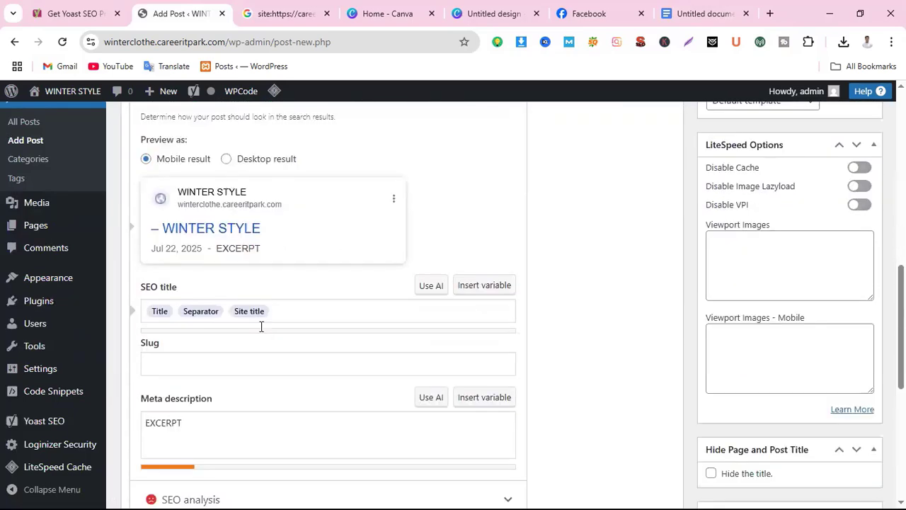
scroll(276, 376, "down", 4)
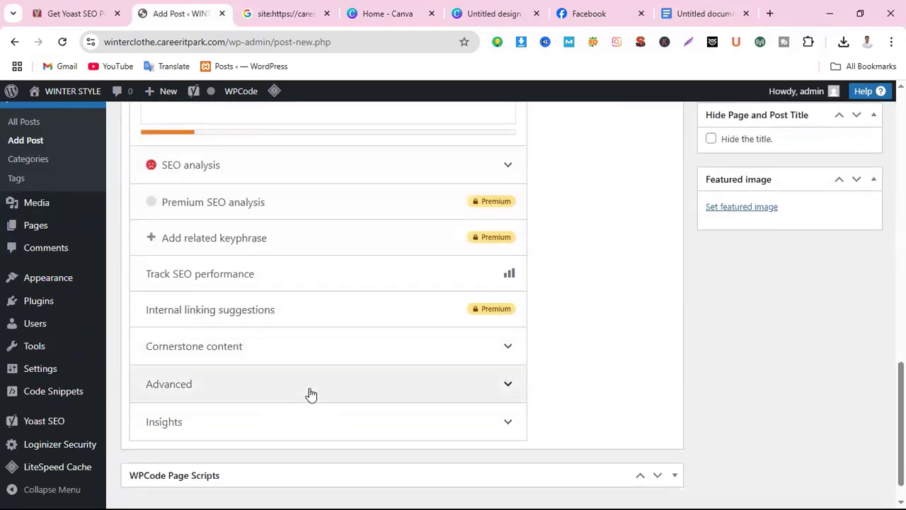
scroll(309, 397, "up", 2)
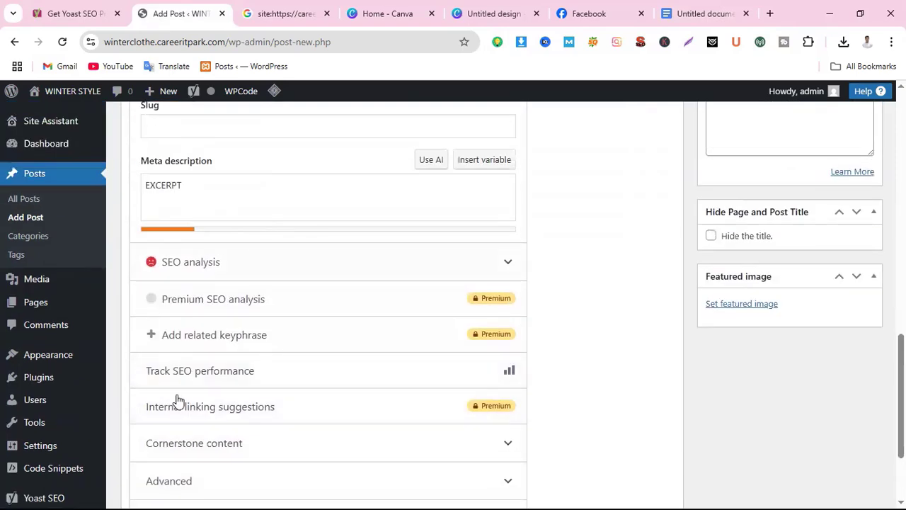
scroll(243, 363, "up", 10)
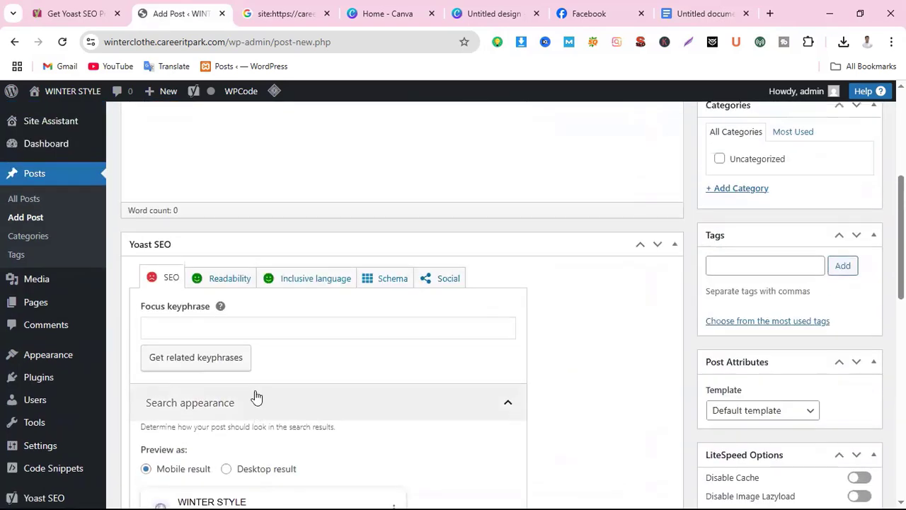
Examine the Yoast search appearance settings for the post: result preview, SEO title, slug and meta description.
scroll(257, 394, "down", 5)
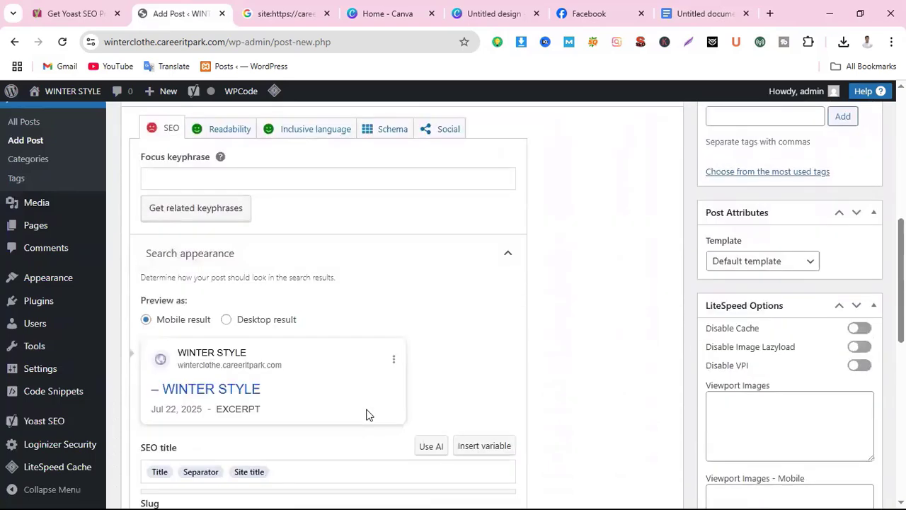
scroll(293, 376, "down", 2)
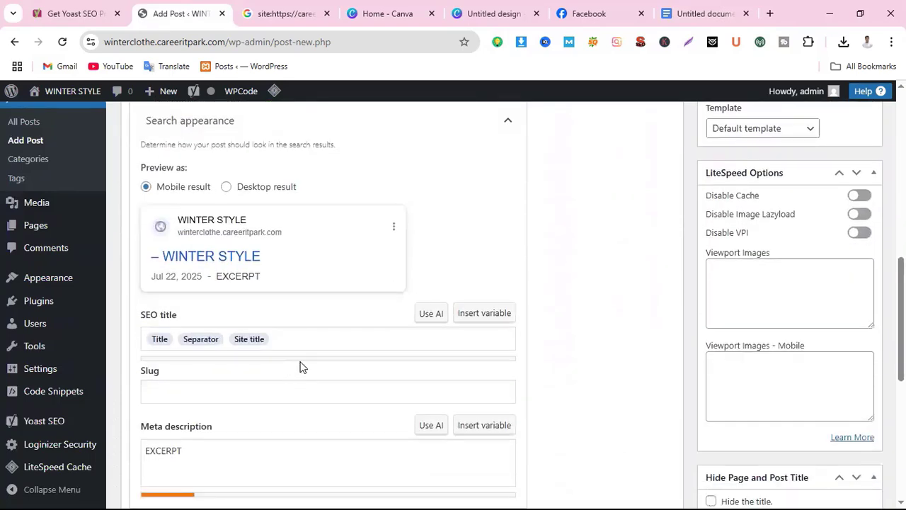
scroll(300, 366, "down", 3)
scroll(293, 388, "down", 3)
scroll(293, 382, "up", 7)
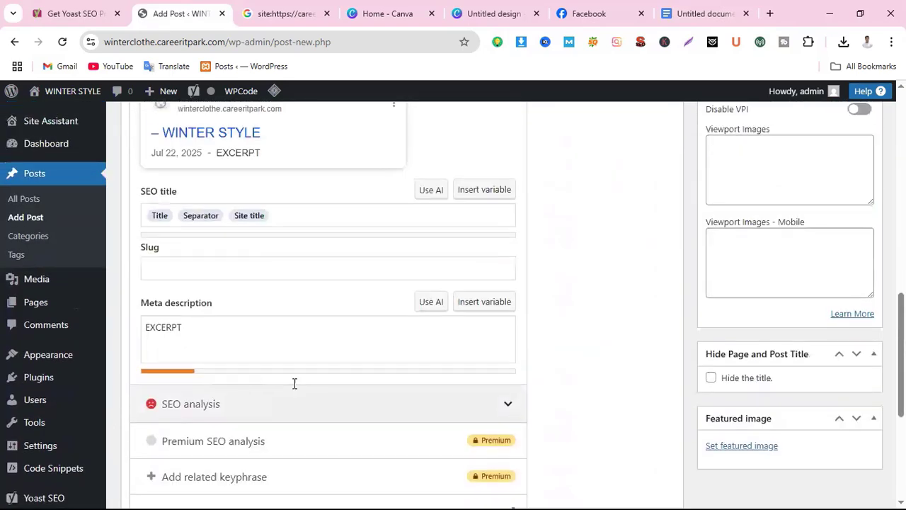
scroll(294, 386, "down", 5)
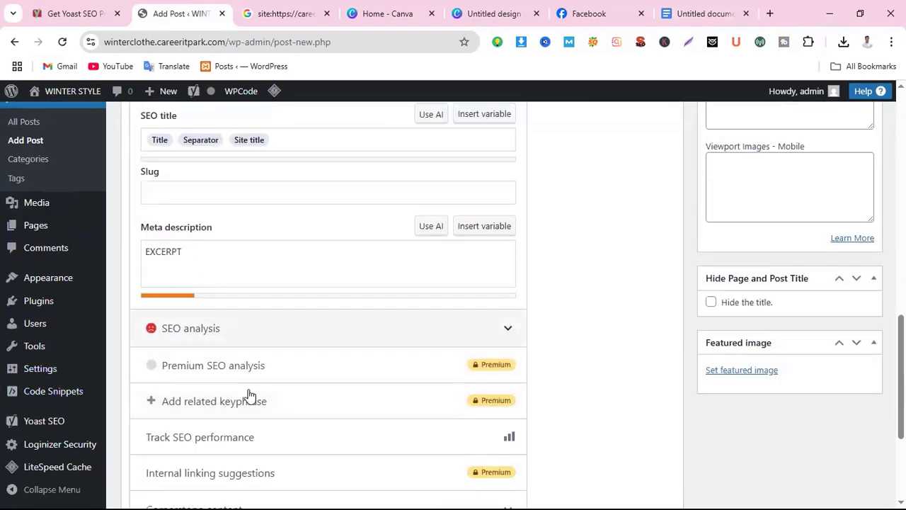
Expand the Yoast SEO analysis, review its results, and return to the post's title field.
left_click(512, 338)
scroll(306, 325, "down", 3)
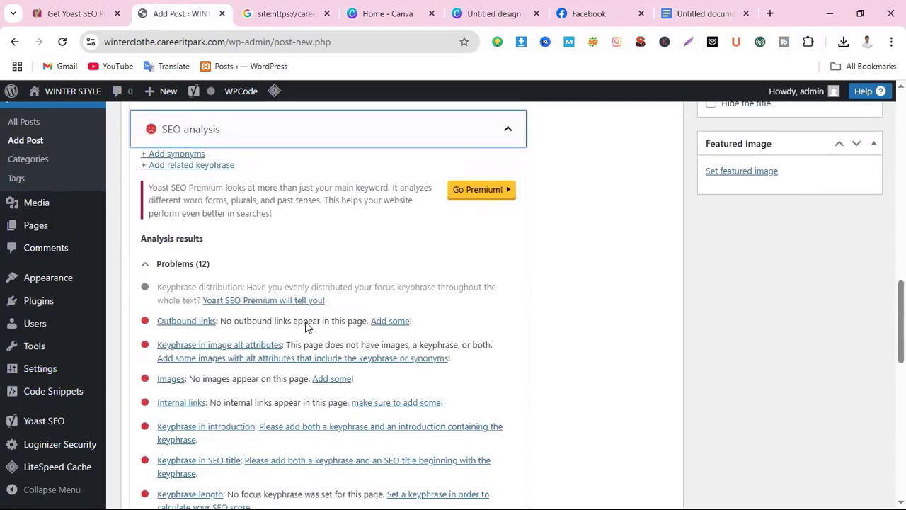
scroll(216, 449, "down", 6)
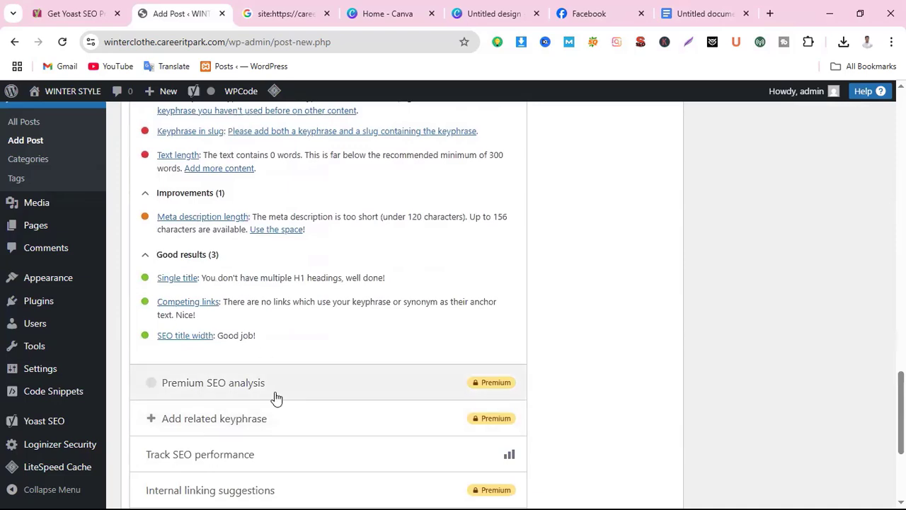
scroll(276, 396, "up", 20)
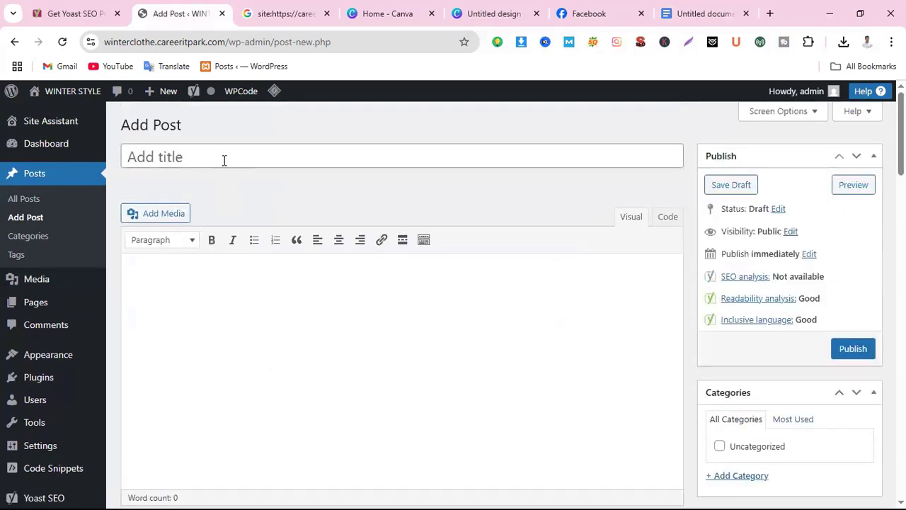
left_click(223, 161)
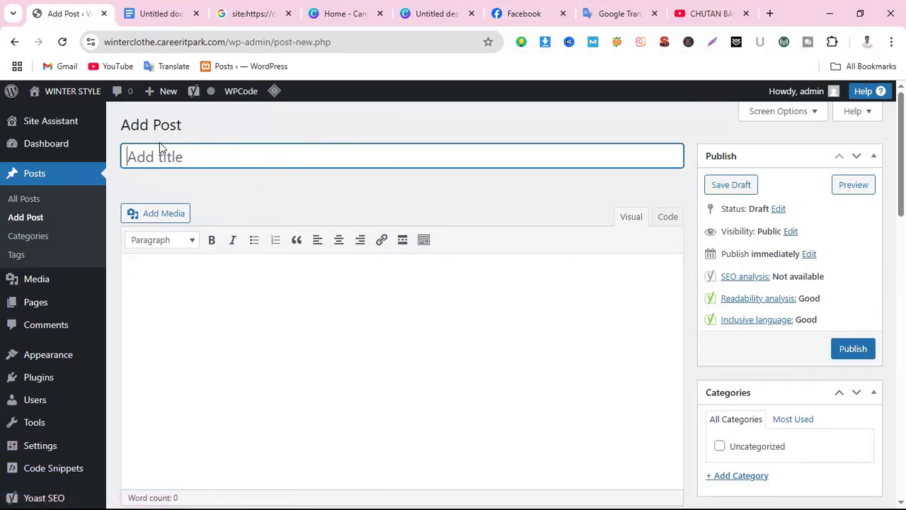
Switch to the Google Docs article, place the cursor before the first heading under Main Content, and examine the title, meta description and URL sections.
left_click(165, 9)
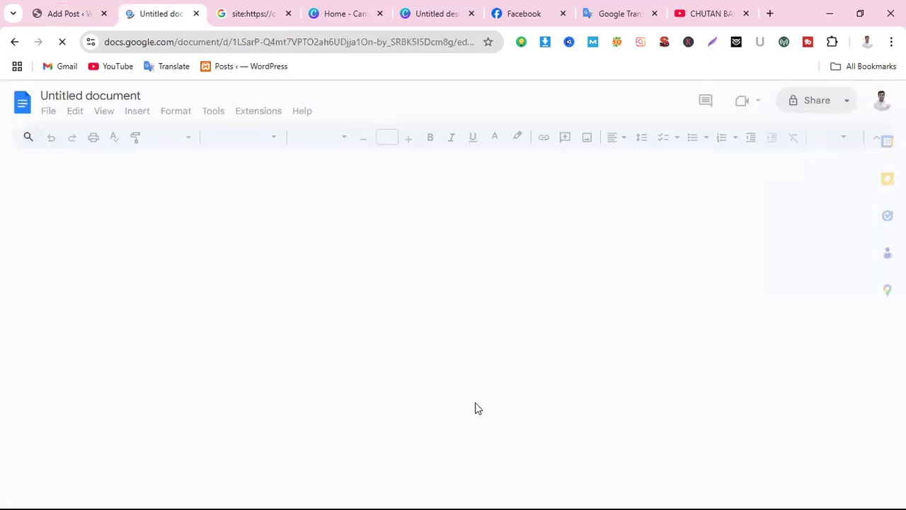
scroll(441, 375, "down", 1)
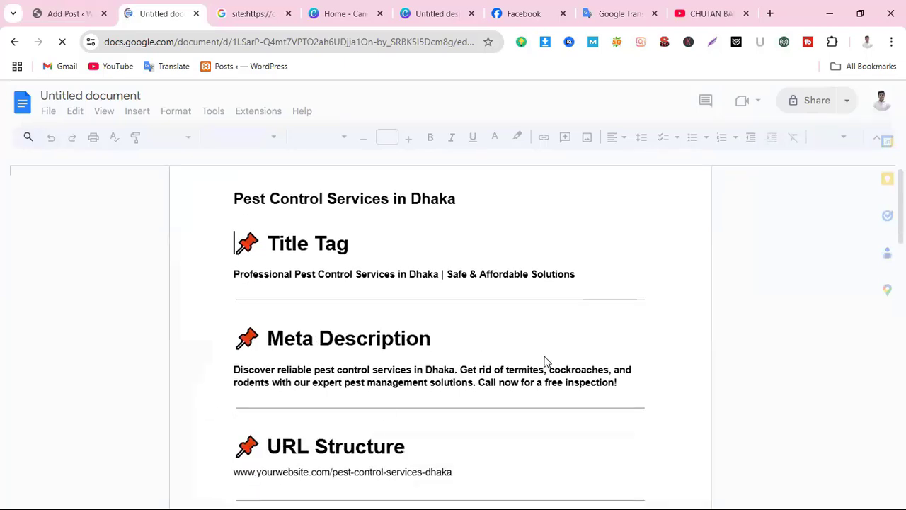
scroll(395, 394, "down", 4)
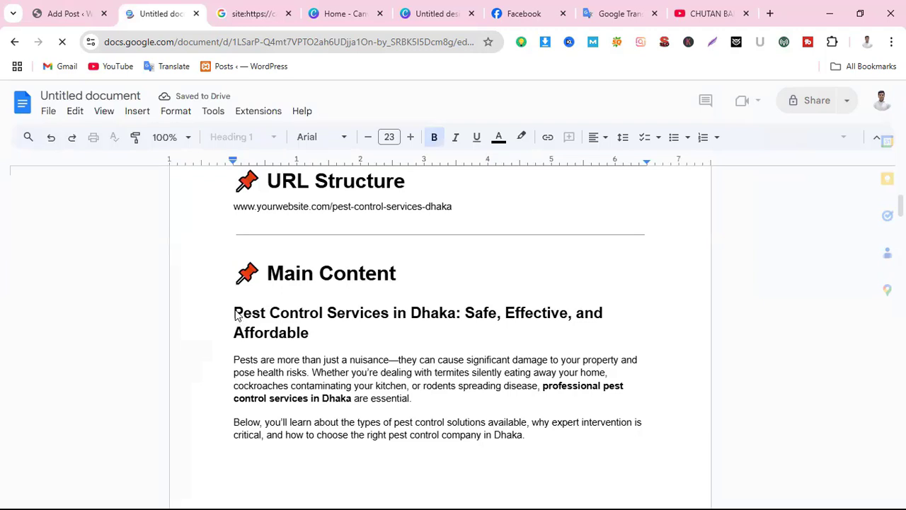
left_click(235, 316)
scroll(427, 356, "up", 4)
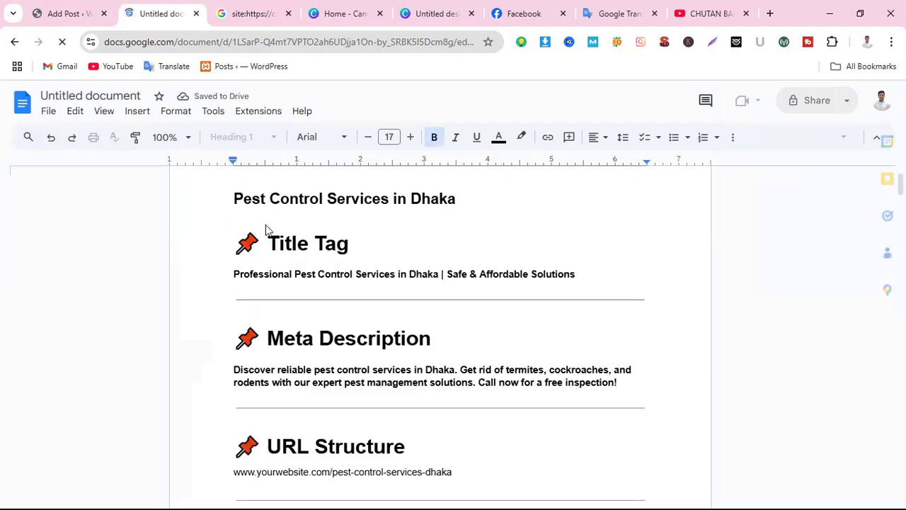
scroll(265, 228, "up", 1)
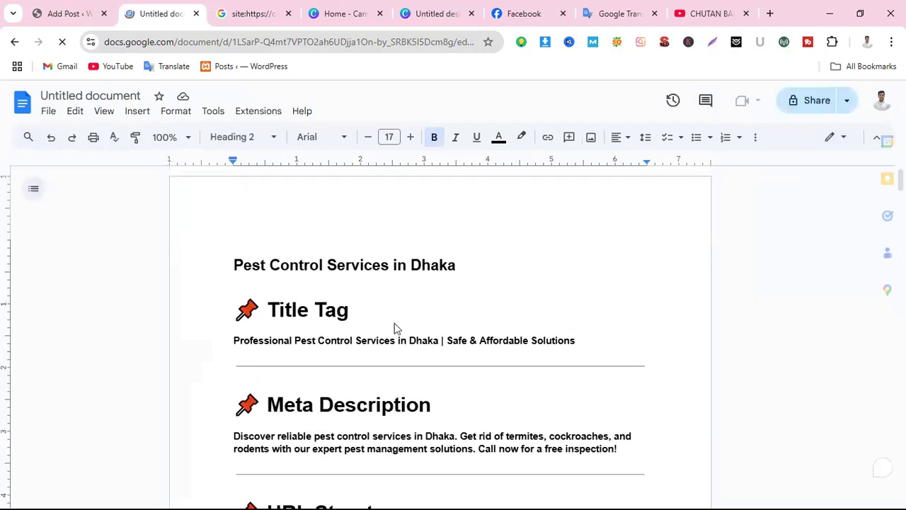
scroll(249, 332, "down", 3)
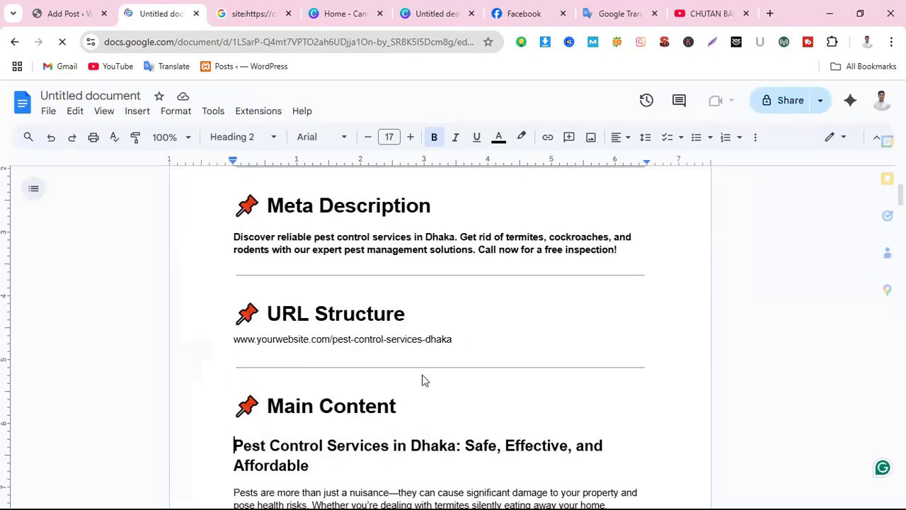
scroll(420, 378, "down", 2)
scroll(366, 326, "down", 2)
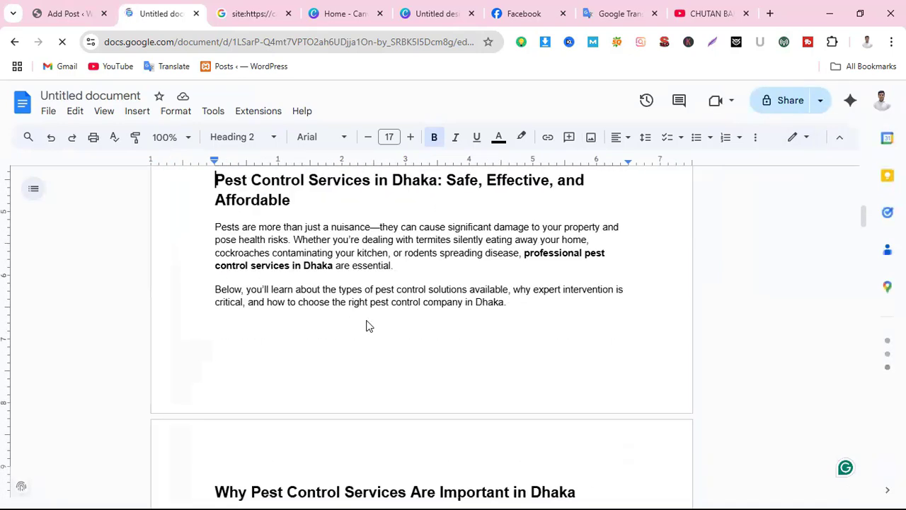
scroll(366, 324, "up", 3)
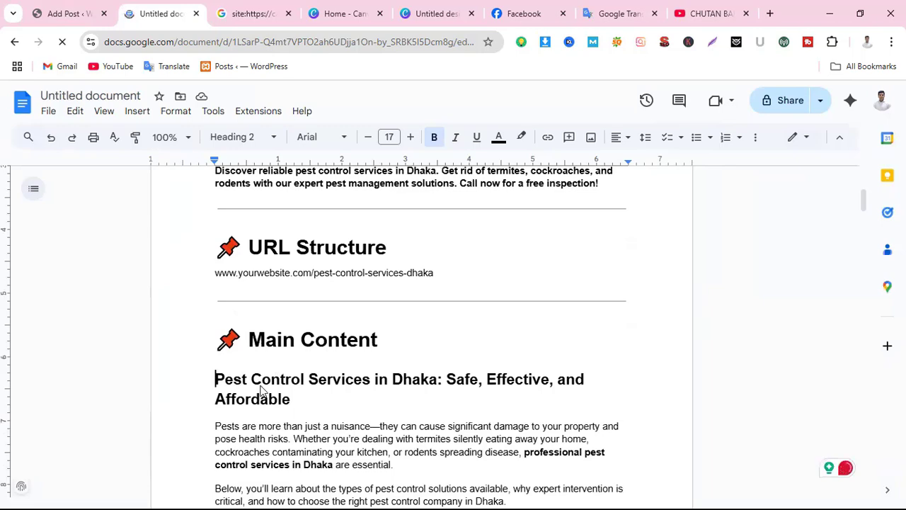
Copy the first heading under Main Content and paste it as the post title, "Pest Control Services in Dhaka: Safe, Effective, and Affordable".
left_click_drag(212, 382, 307, 400)
key("ctrl+c")
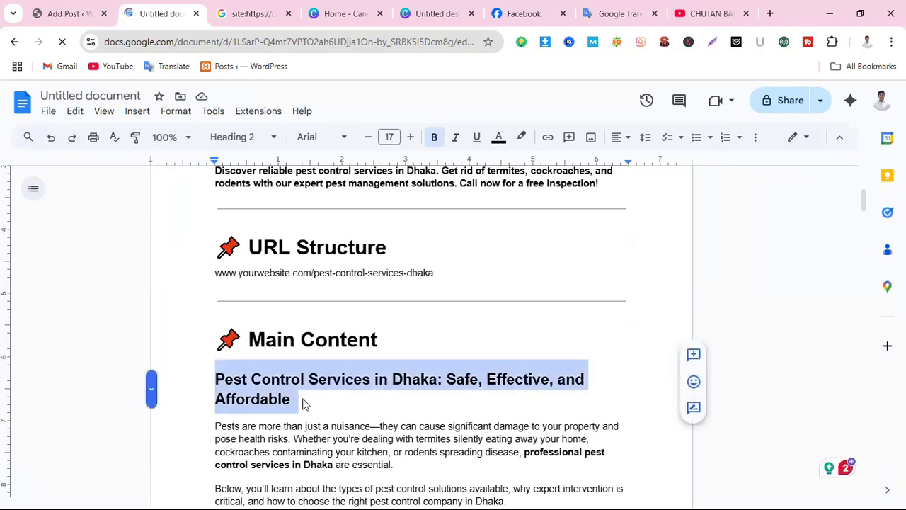
left_click(71, 13)
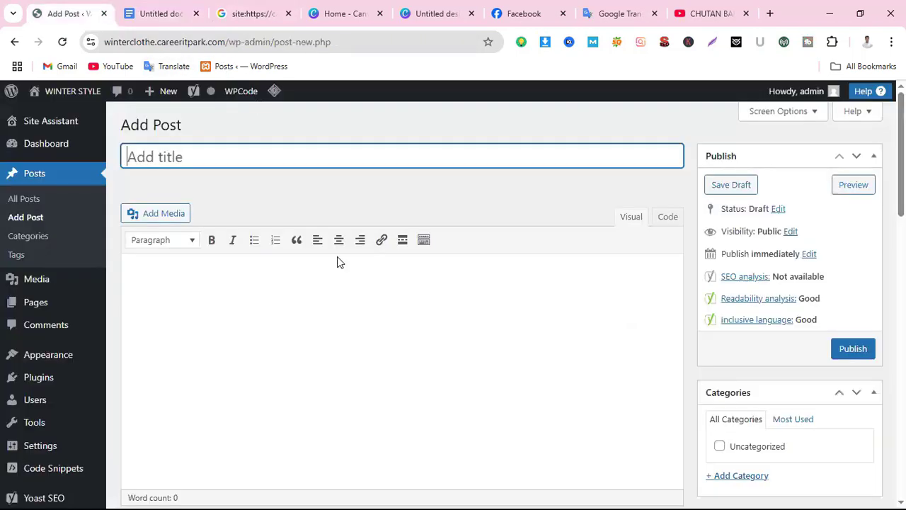
scroll(394, 368, "down", 10)
scroll(397, 376, "up", 7)
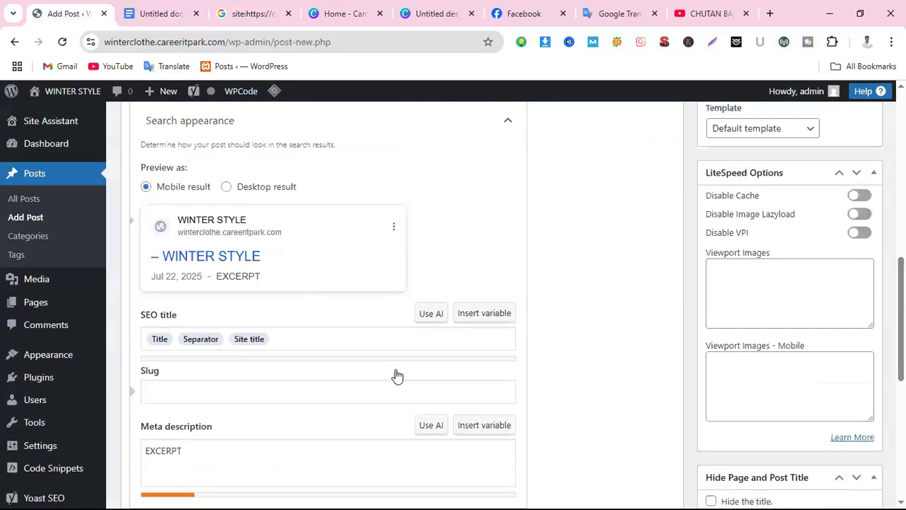
scroll(397, 370, "up", 3)
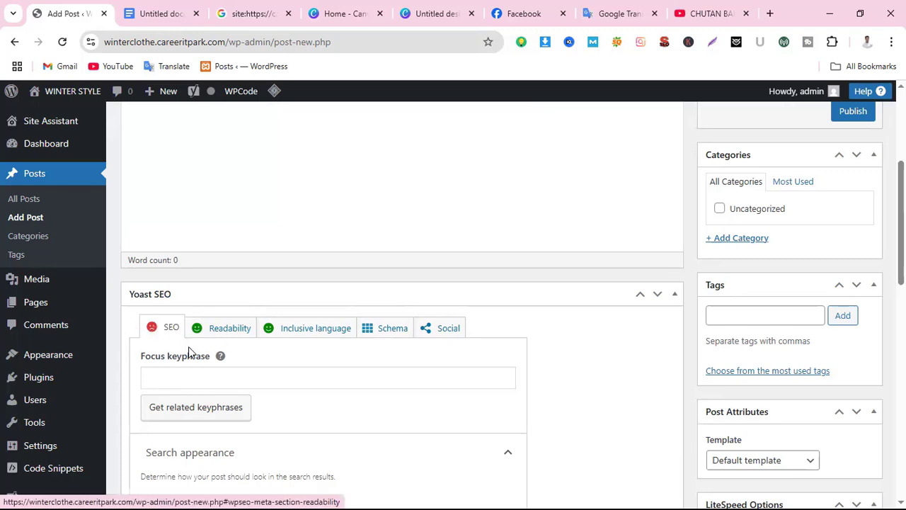
scroll(271, 375, "up", 3)
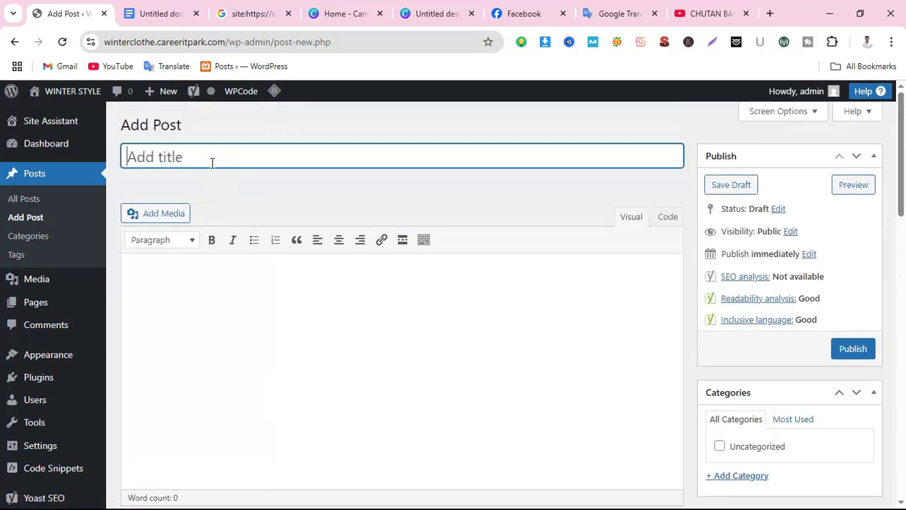
key("ctrl+v")
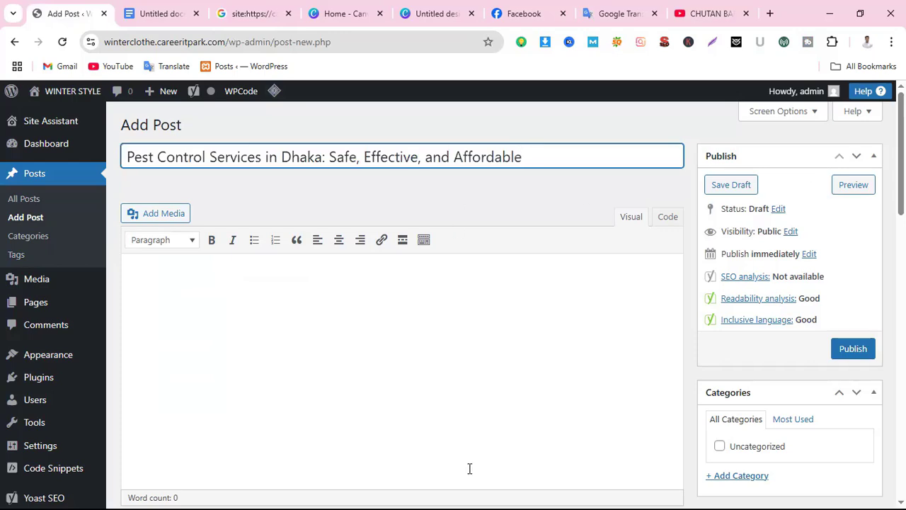
Examine the Yoast search preview, expand the SEO analysis, and review its problems, improvements and good results.
scroll(445, 402, "down", 10)
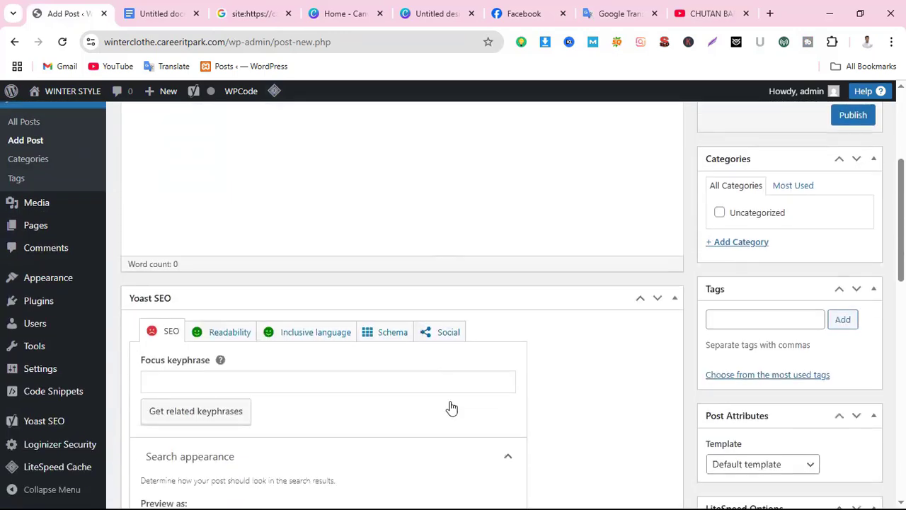
scroll(309, 268, "up", 2)
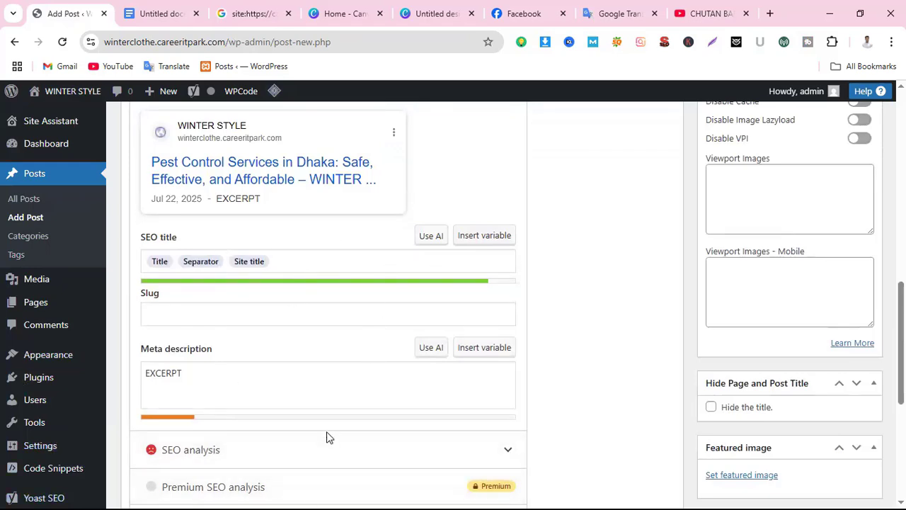
scroll(327, 436, "down", 5)
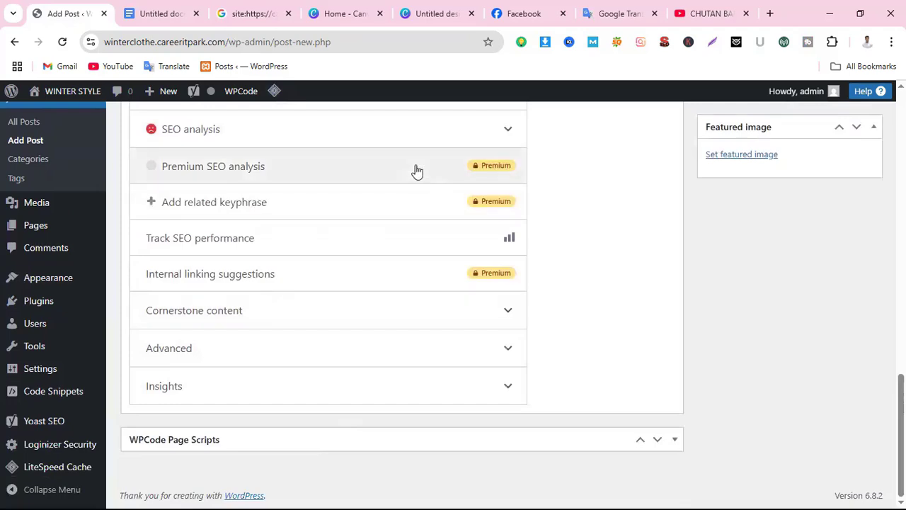
left_click(510, 130)
scroll(314, 361, "down", 1)
scroll(313, 361, "down", 6)
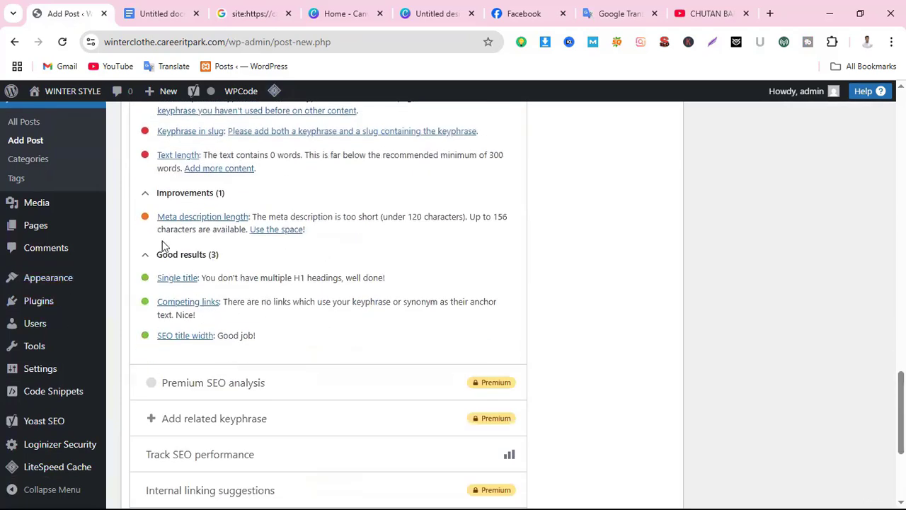
scroll(349, 376, "up", 15)
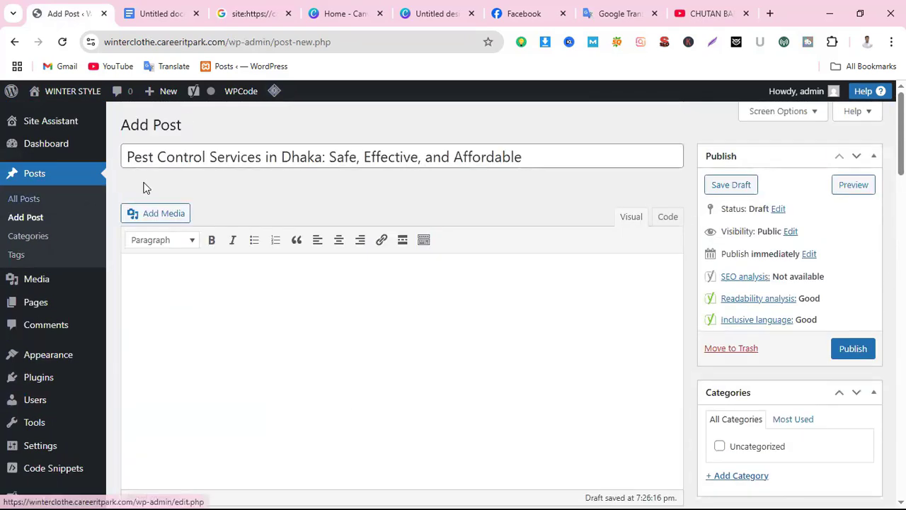
Copy the top heading from the Google Docs article and set the Yoast focus keyphrase to "Pest Control Services in Dhaka".
scroll(380, 266, "down", 5)
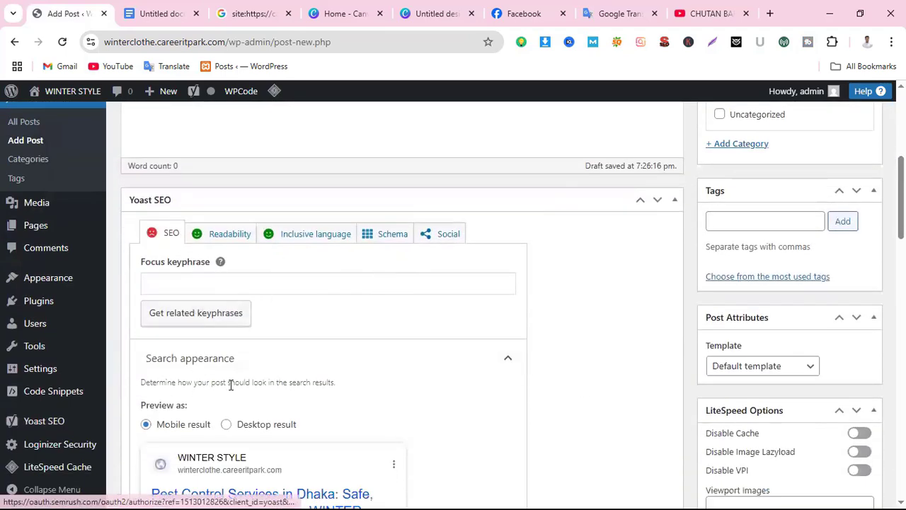
scroll(233, 385, "down", 2)
scroll(219, 371, "up", 1)
scroll(205, 283, "down", 1)
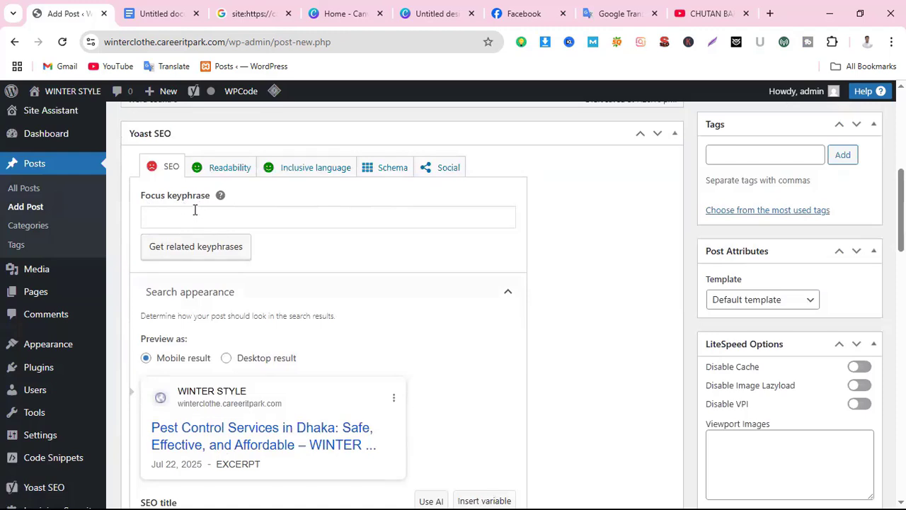
left_click(200, 212)
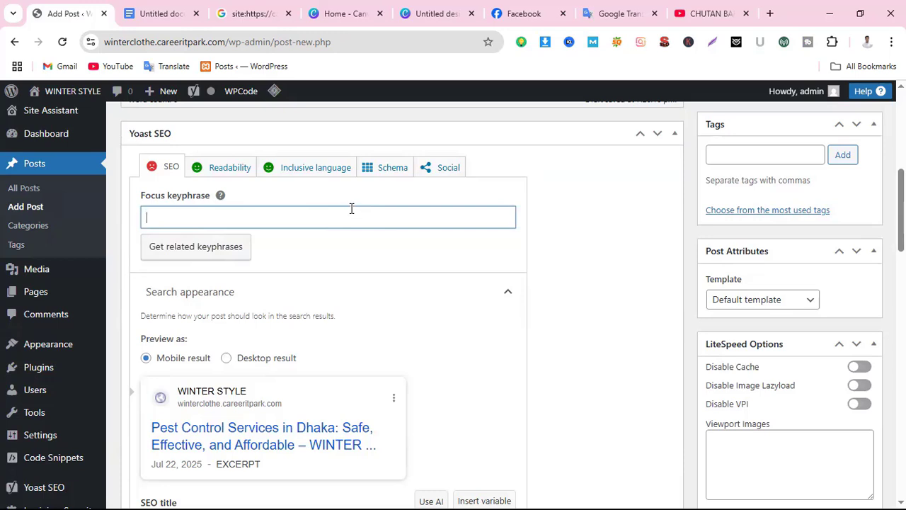
left_click(162, 13)
scroll(307, 298, "up", 4)
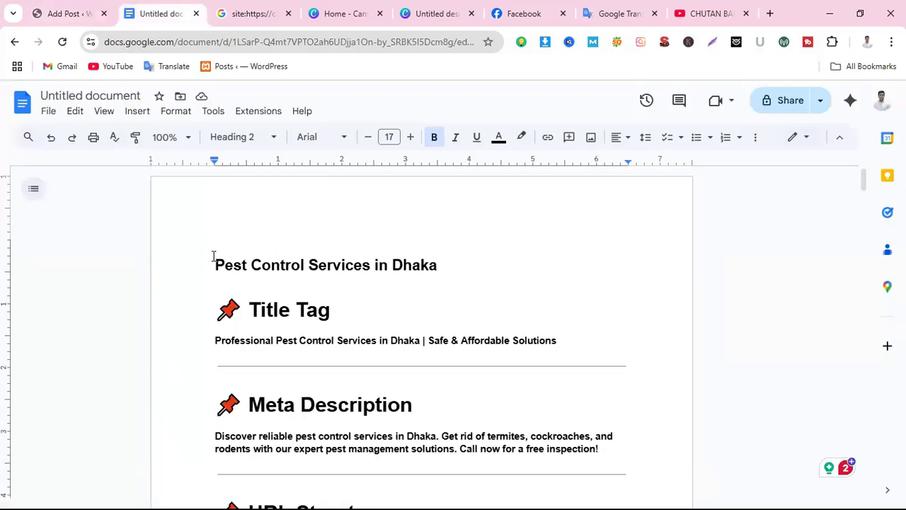
triple_click(249, 263)
key("ctrl+c")
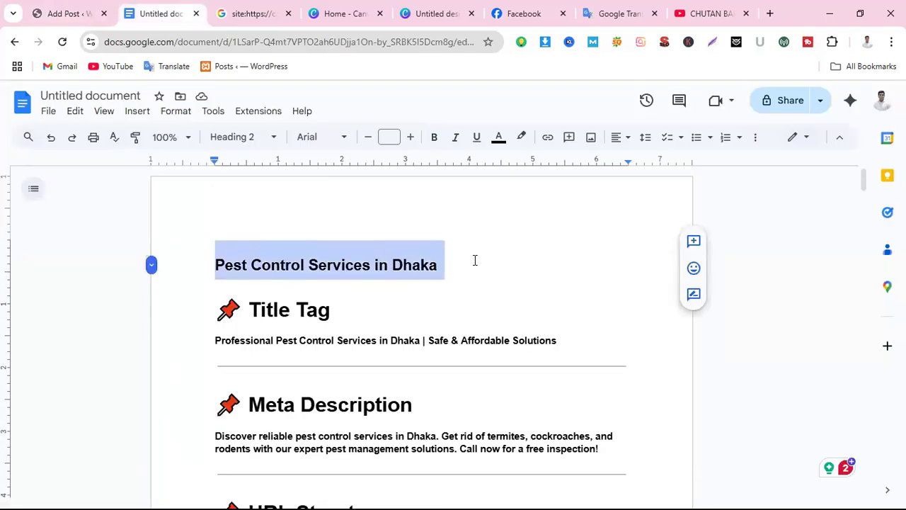
left_click(80, 12)
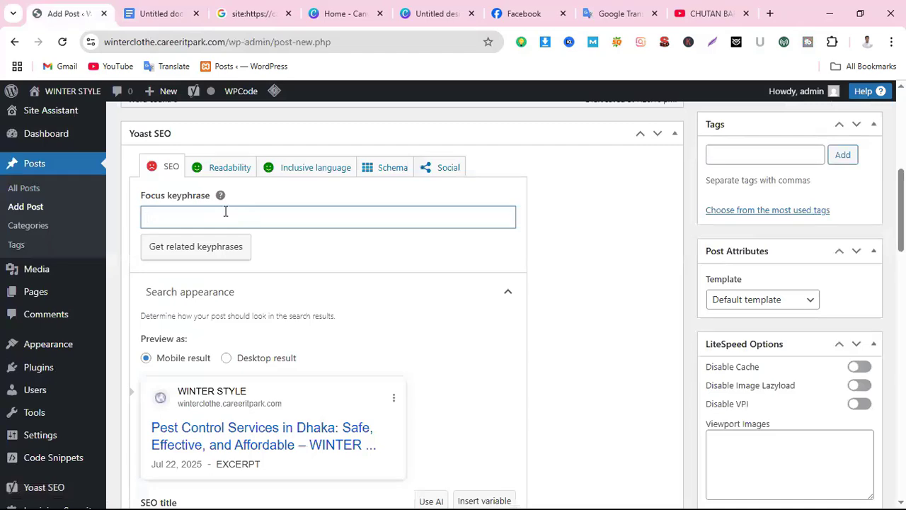
key("ctrl+v")
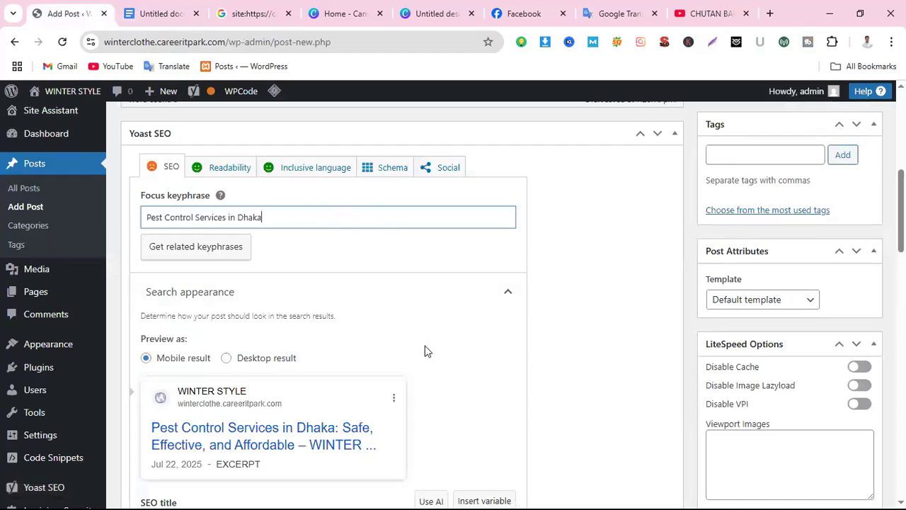
Review the SEO analysis and search appearance fields, and compare them with the Google search results for careeritpark.com.
scroll(425, 351, "down", 10)
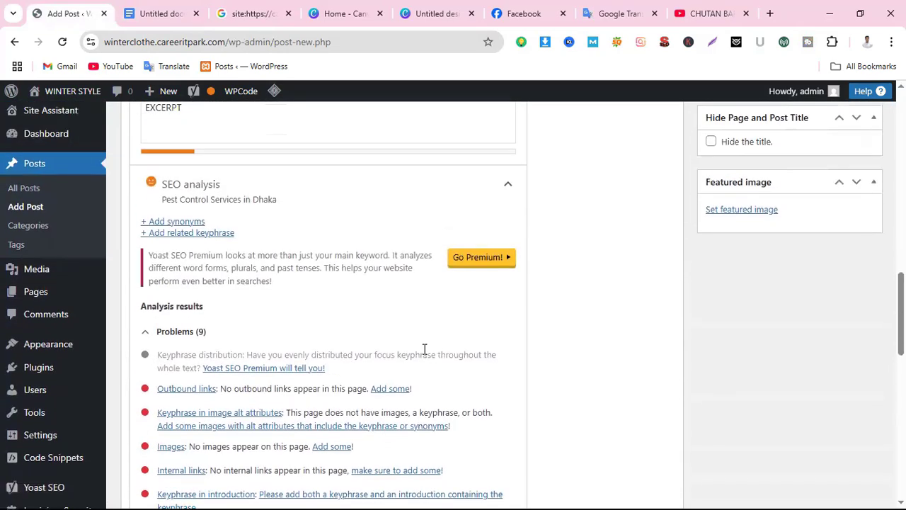
scroll(425, 349, "up", 3)
scroll(424, 349, "down", 8)
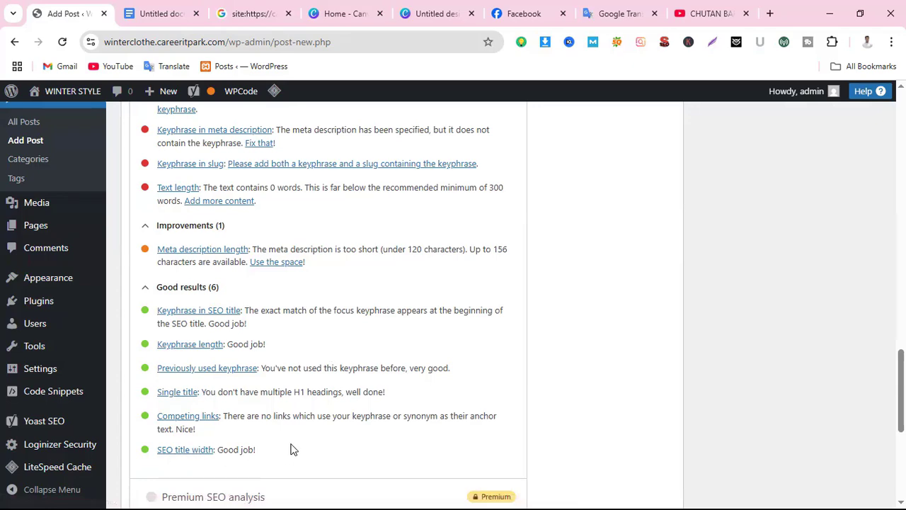
scroll(292, 445, "up", 15)
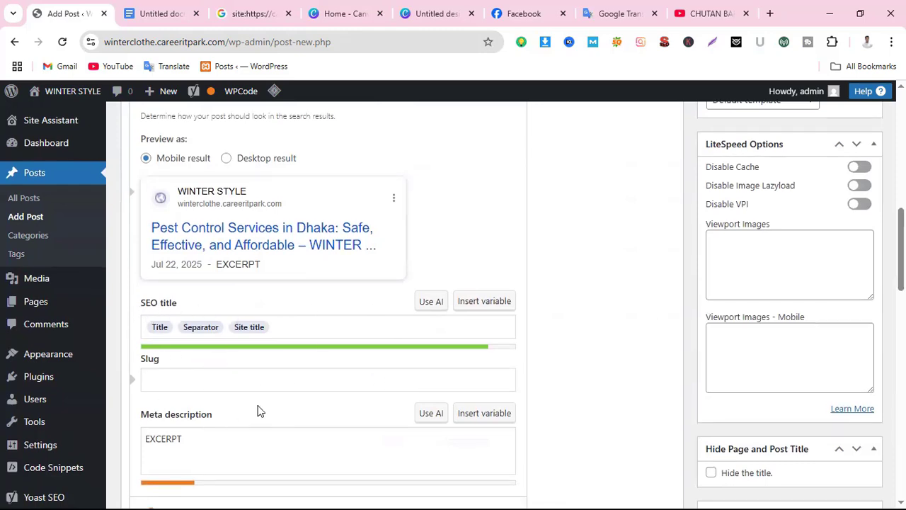
scroll(234, 400, "down", 1)
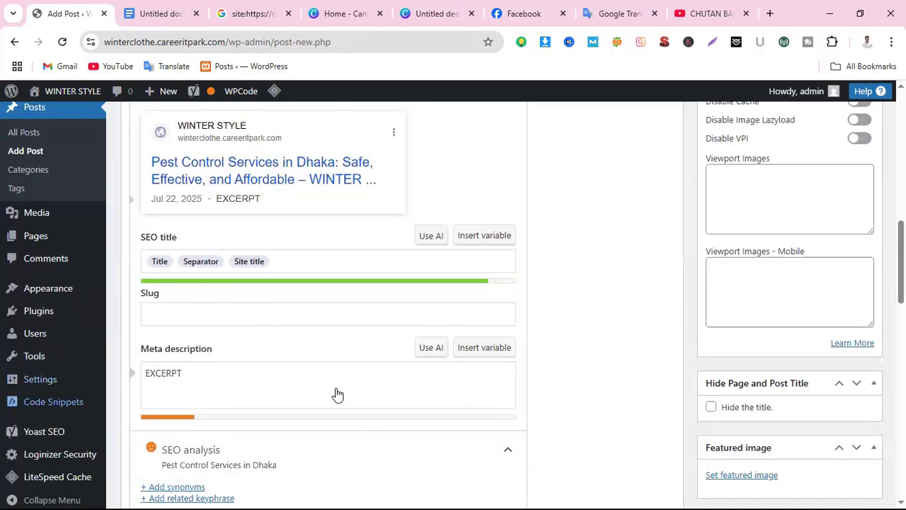
left_click(248, 14)
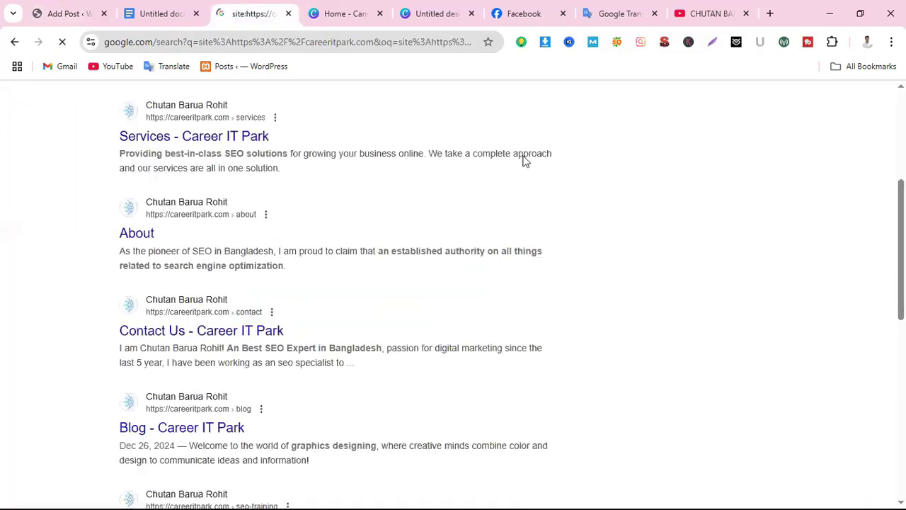
scroll(276, 366, "up", 4)
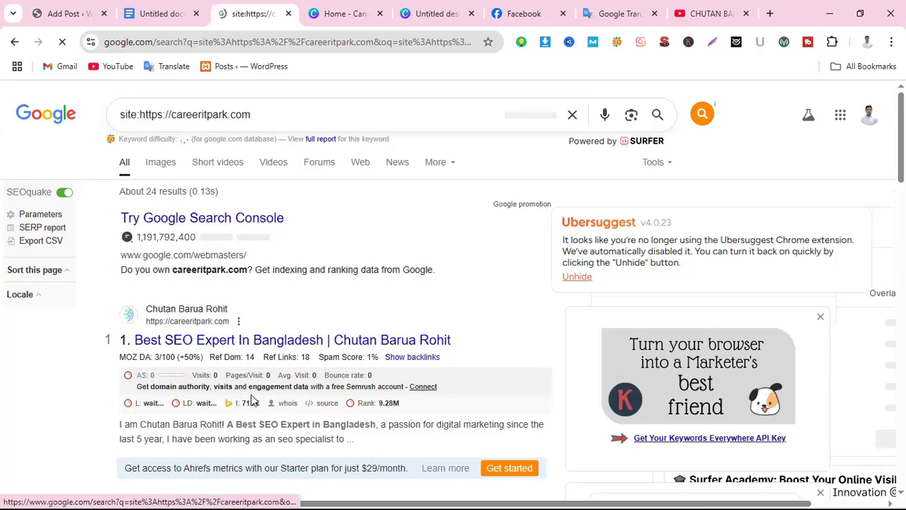
scroll(241, 401, "down", 1)
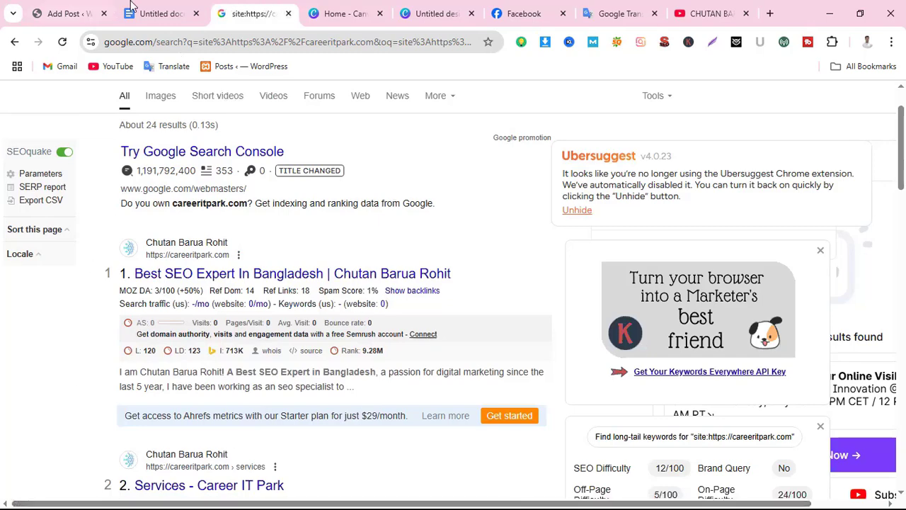
left_click(64, 14)
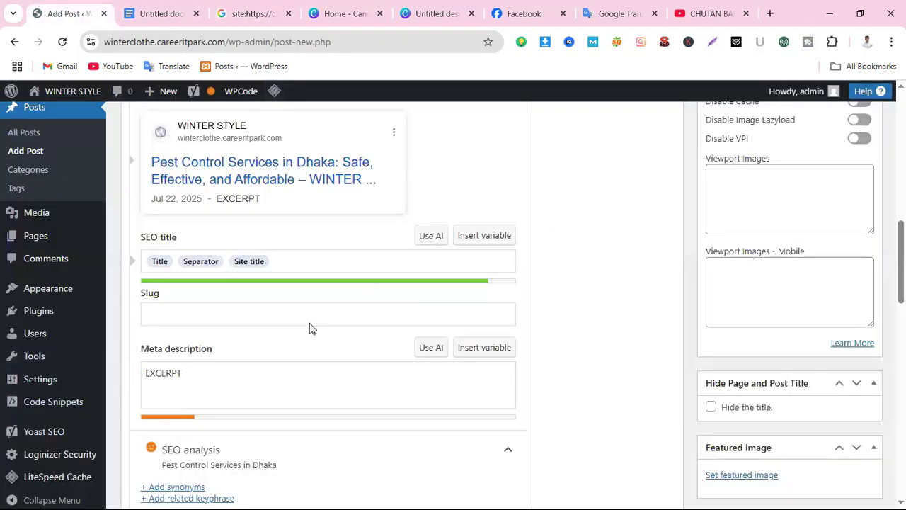
Replace the SEO title variables with the article's title tag, shortened to "Professional Pest Control Services in Dhaka | Safe & Affordable".
left_click(157, 13)
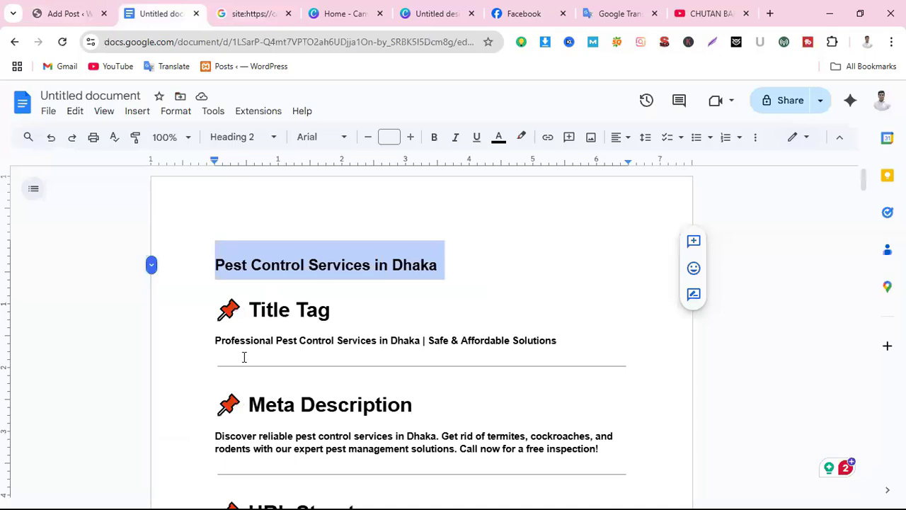
left_click_drag(213, 341, 568, 342)
key("ctrl+c")
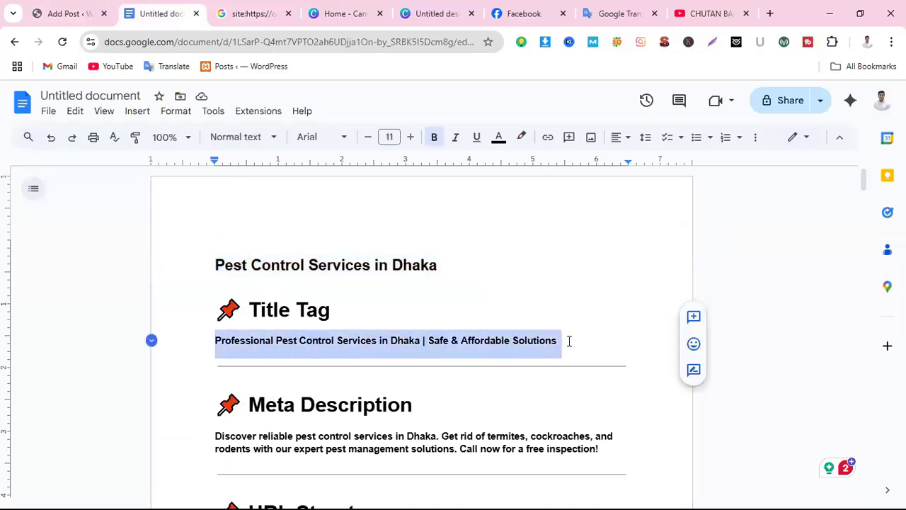
left_click(66, 11)
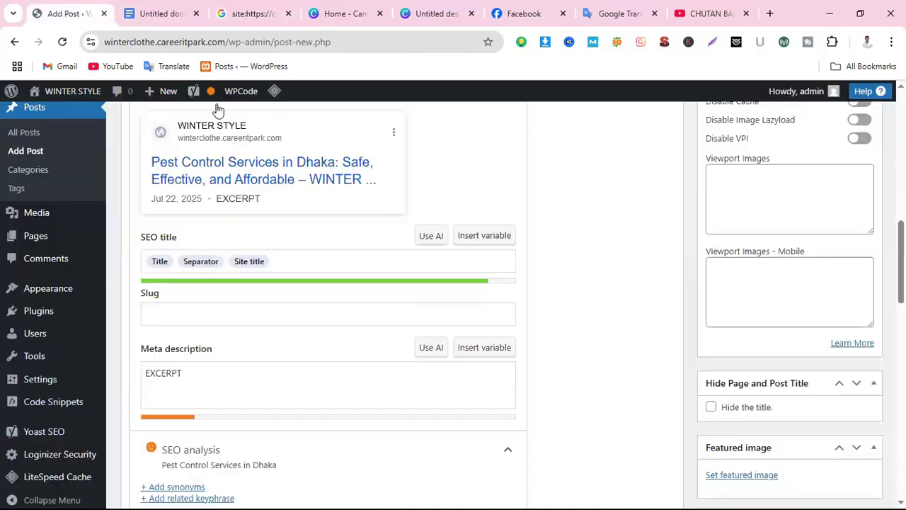
left_click(284, 261)
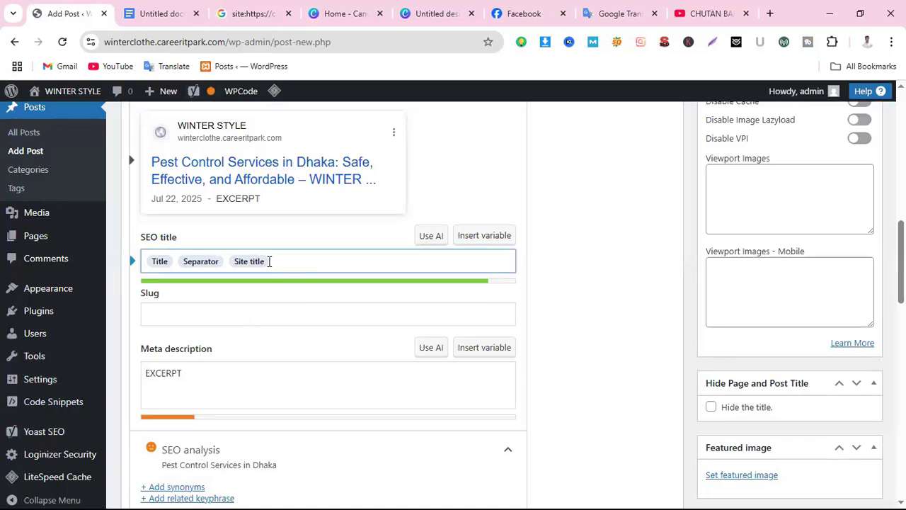
left_click_drag(271, 261, 144, 261)
key("BackSpace")
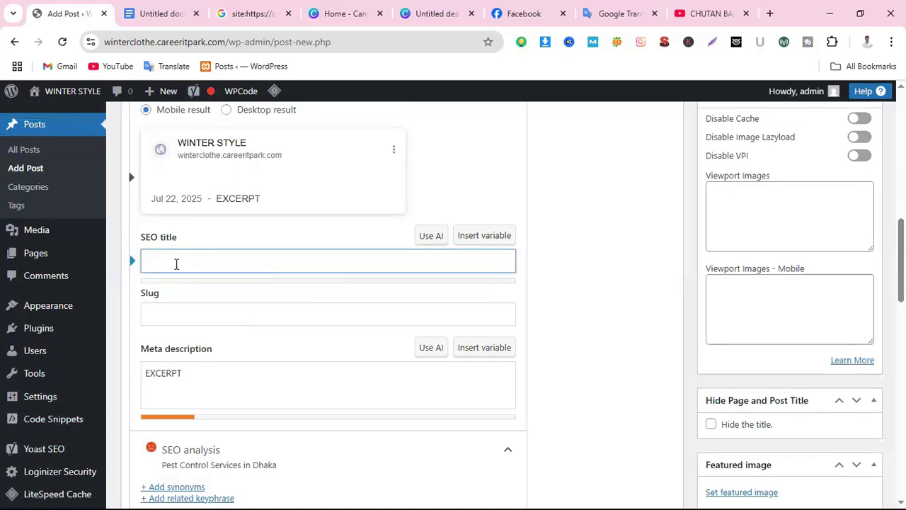
key("ctrl+v")
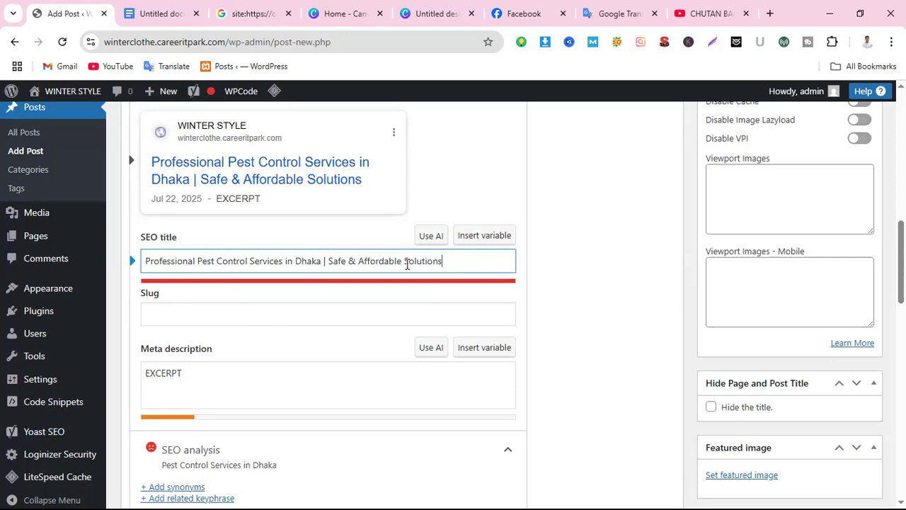
double_click(424, 261)
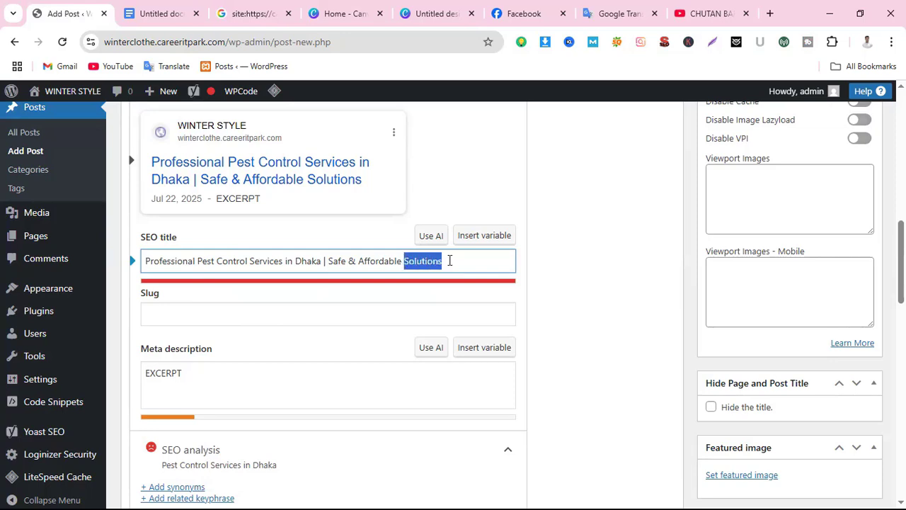
key("BackSpace")
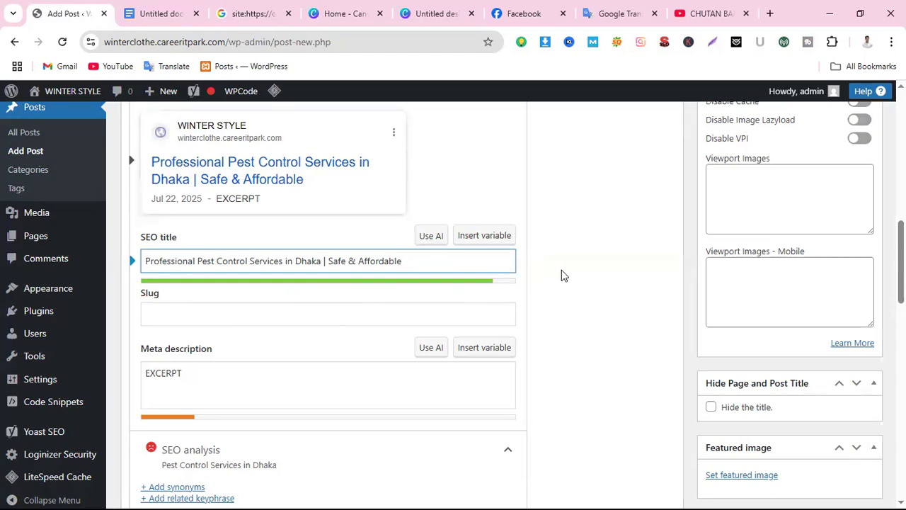
Copy the phrase "Pest Control Services in Dhaka" from the SEO title into the empty Yoast slug.
left_click(326, 318)
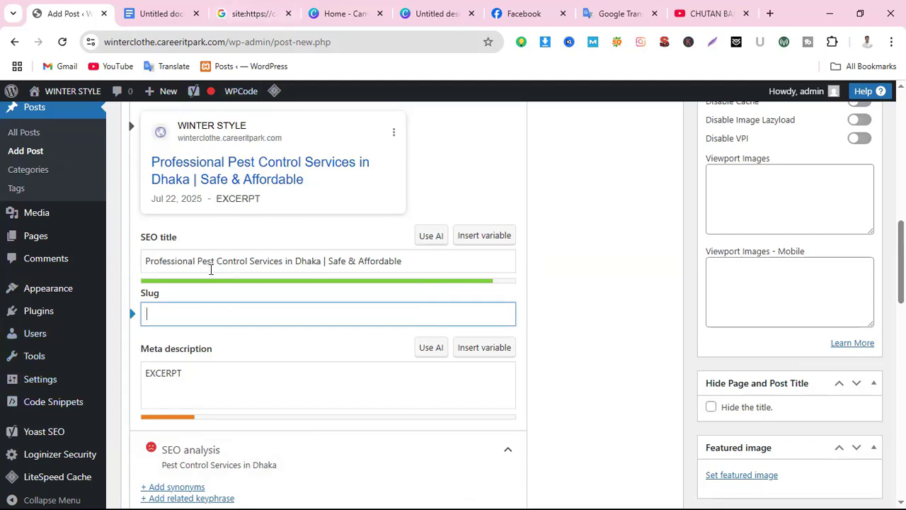
left_click_drag(198, 261, 322, 260)
key("ctrl+c")
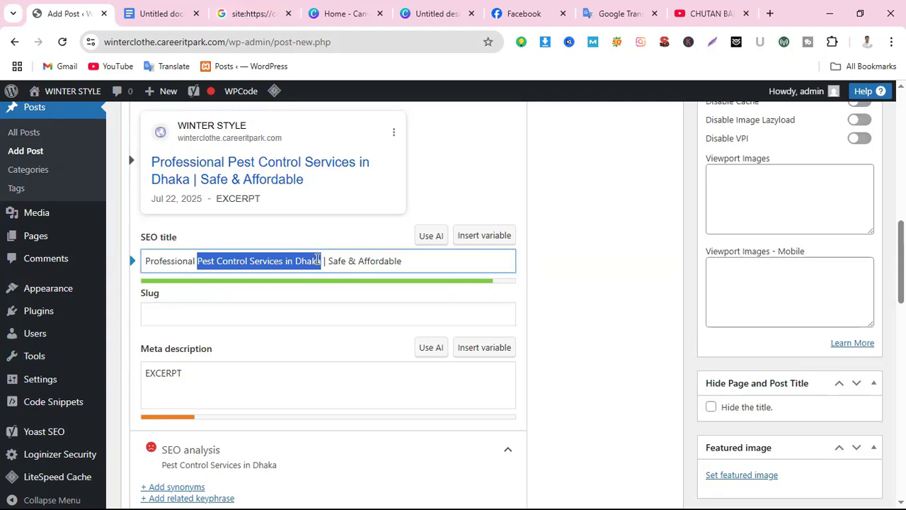
left_click(201, 312)
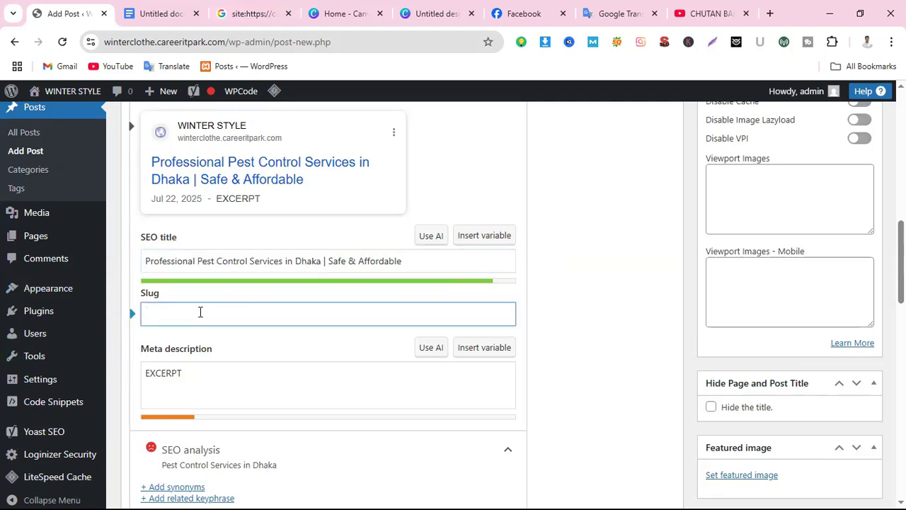
key("ctrl+v")
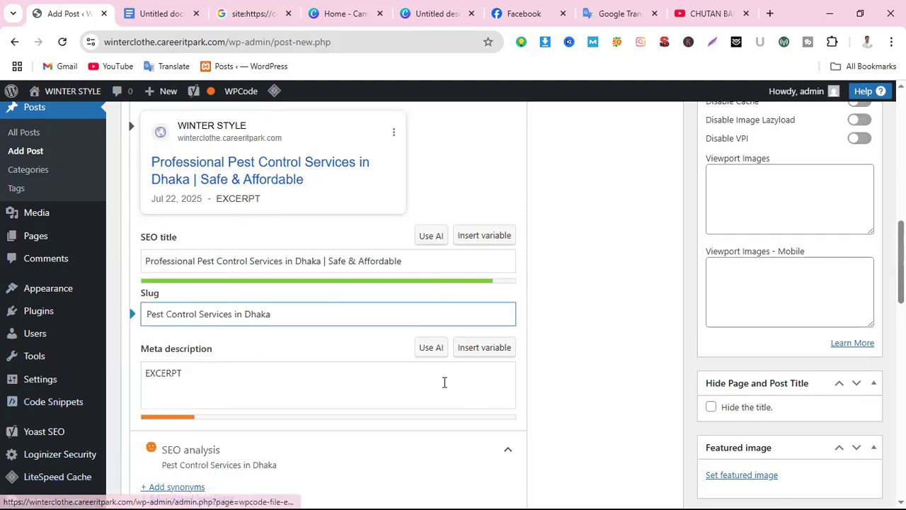
scroll(453, 368, "down", 3)
scroll(396, 318, "up", 2)
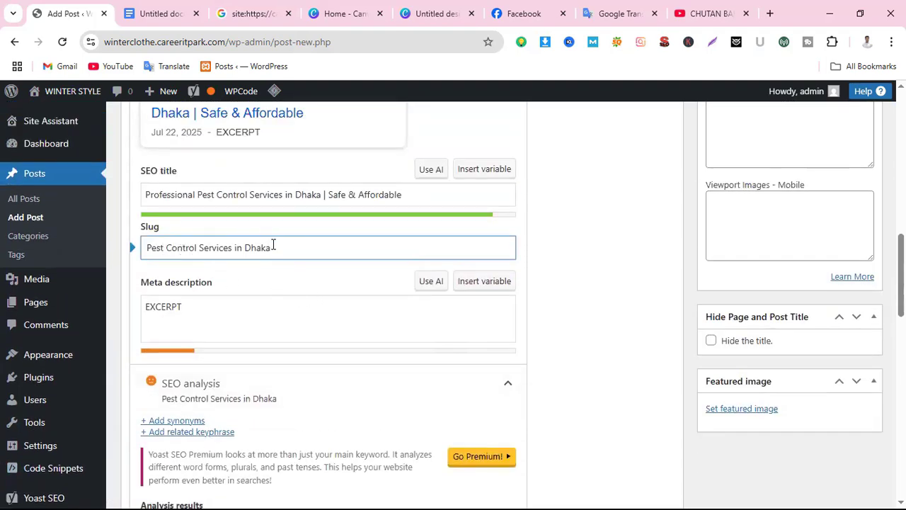
Change the capital initials in the slug to lowercase so it reads "pest control services in dhaka".
left_click(148, 247)
key("BackSpace")
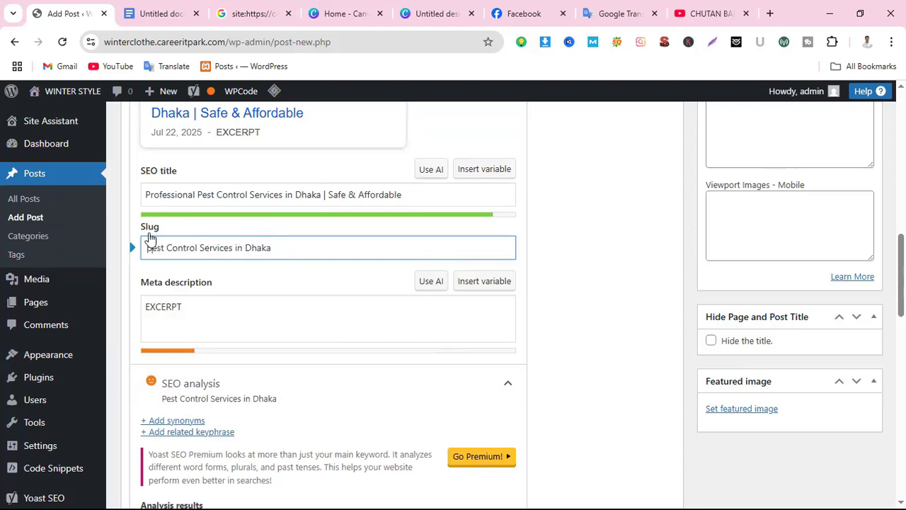
type("p")
key("BackSpace")
type("c")
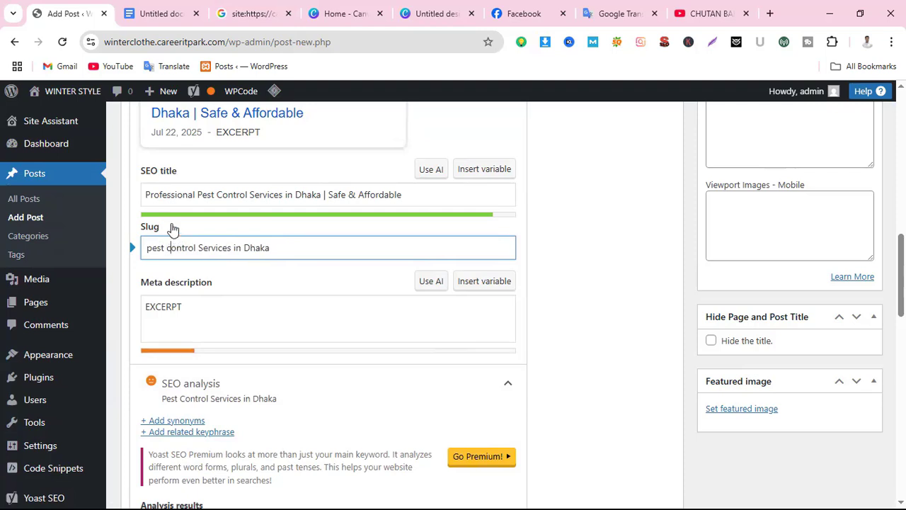
left_click(204, 248)
key("BackSpace")
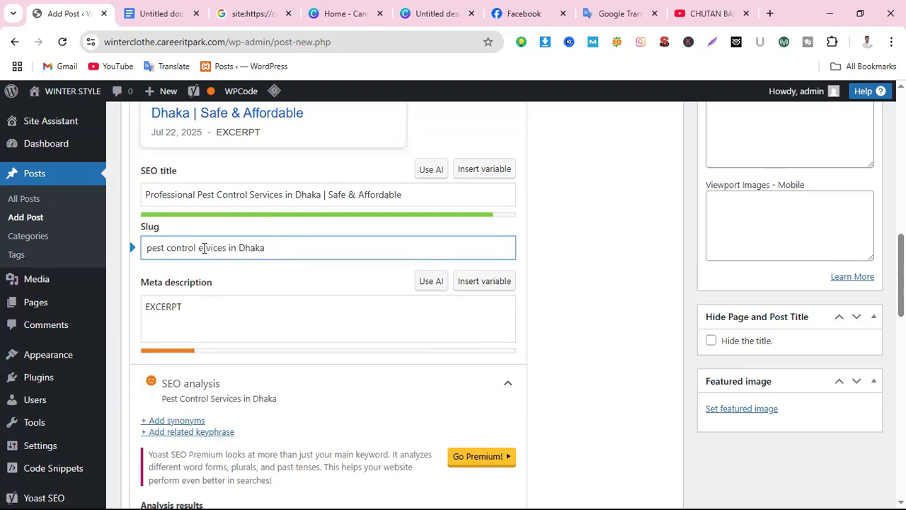
type("s")
left_click(248, 248)
key("BackSpace")
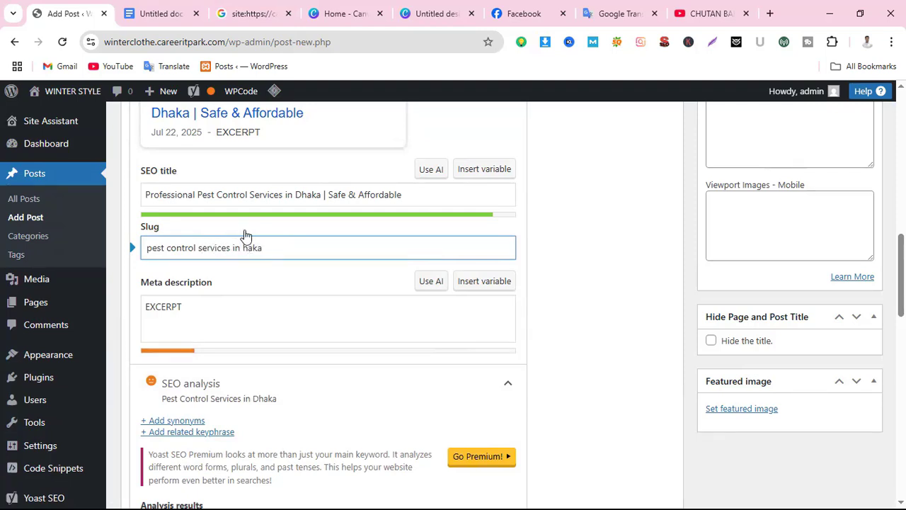
type("d")
Replace the spaces between the slug's words with hyphens to form "pest-control-services-in-dhaka".
left_click(169, 249)
key("BackSpace")
type("-")
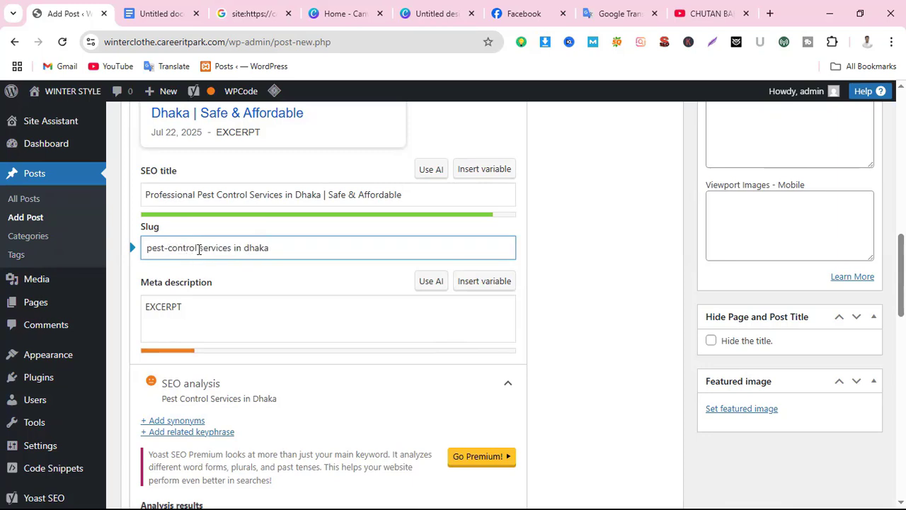
left_click(200, 249)
key("BackSpace")
type("-")
left_click(235, 249)
key("BackSpace")
type("-")
left_click(246, 249)
key("BackSpace")
type("-")
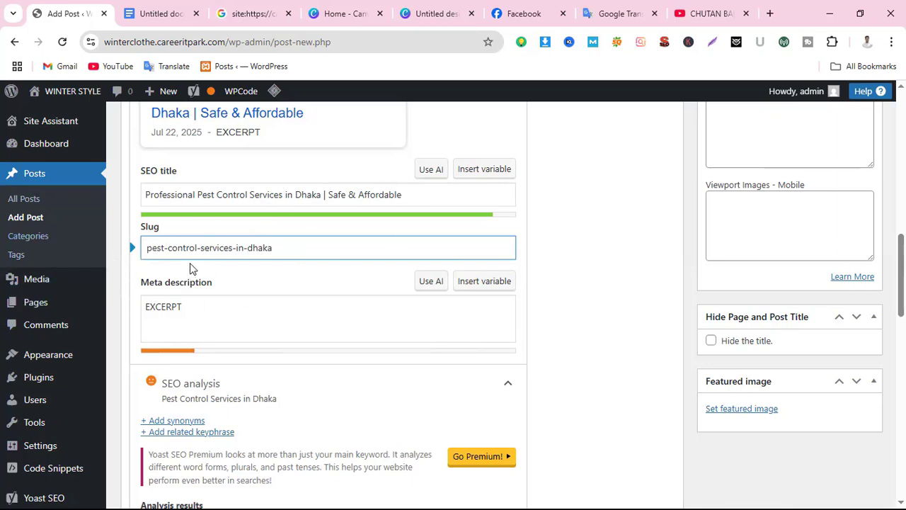
Check the slug in the SEO analysis and copy the meta description text from the Google Docs article.
scroll(490, 340, "down", 10)
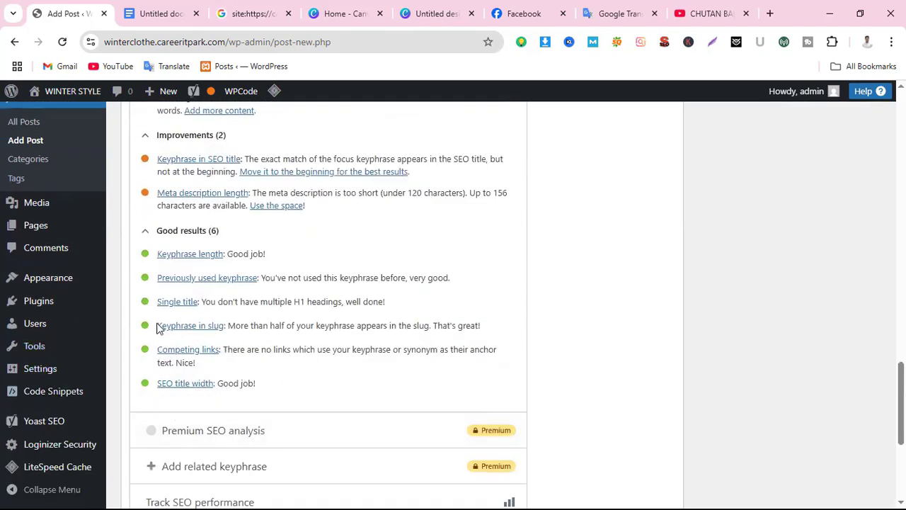
scroll(185, 378, "up", 1)
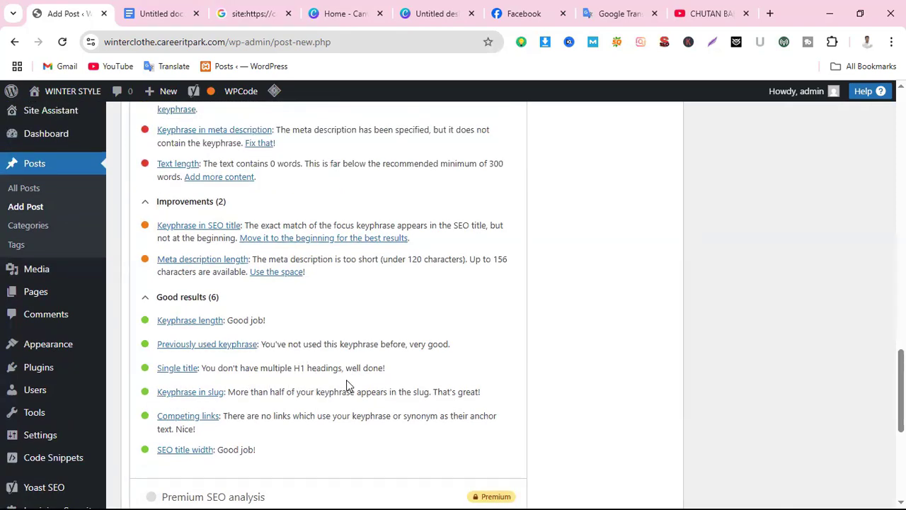
scroll(347, 386, "up", 15)
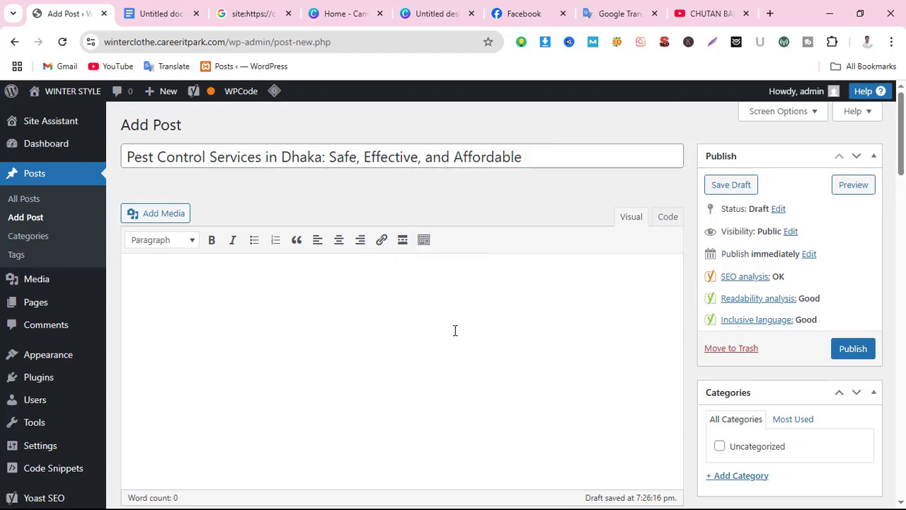
scroll(276, 347, "down", 7)
scroll(288, 135, "up", 3)
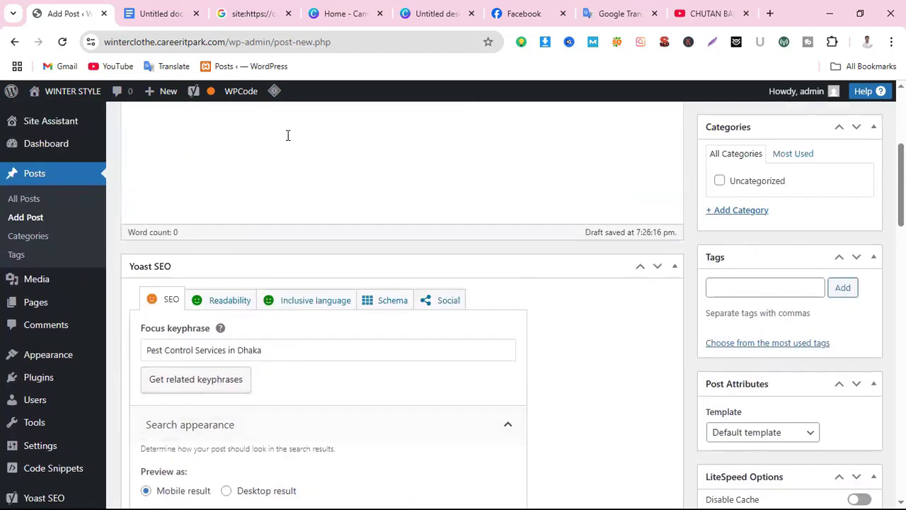
left_click(167, 14)
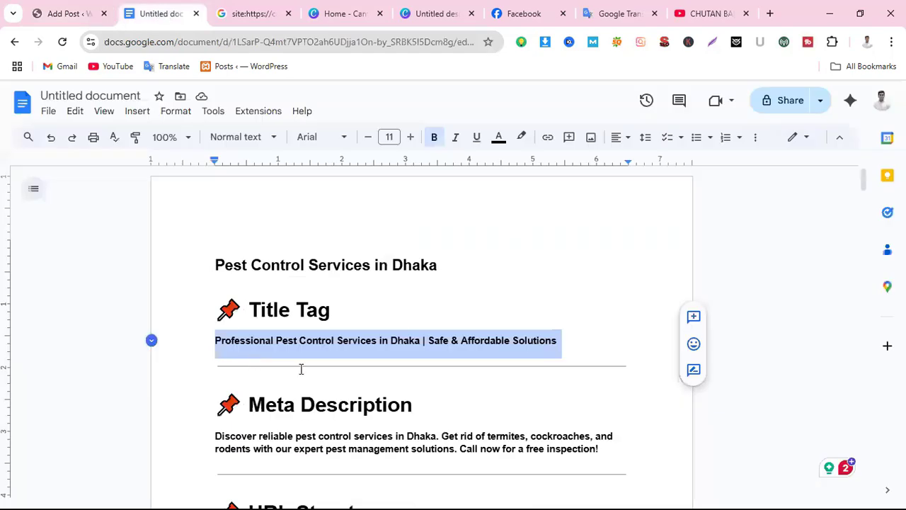
scroll(301, 369, "down", 3)
left_click_drag(212, 236, 616, 254)
key("ctrl+c")
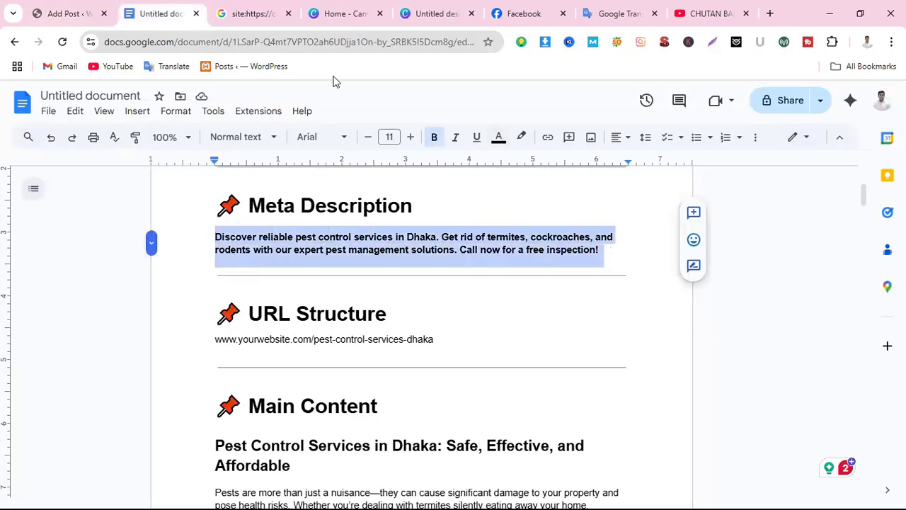
Replace the EXCERPT variable in the post's meta description with the copied text and delete its closing sentence "Call now for a free inspection!".
left_click(65, 14)
scroll(320, 481, "down", 3)
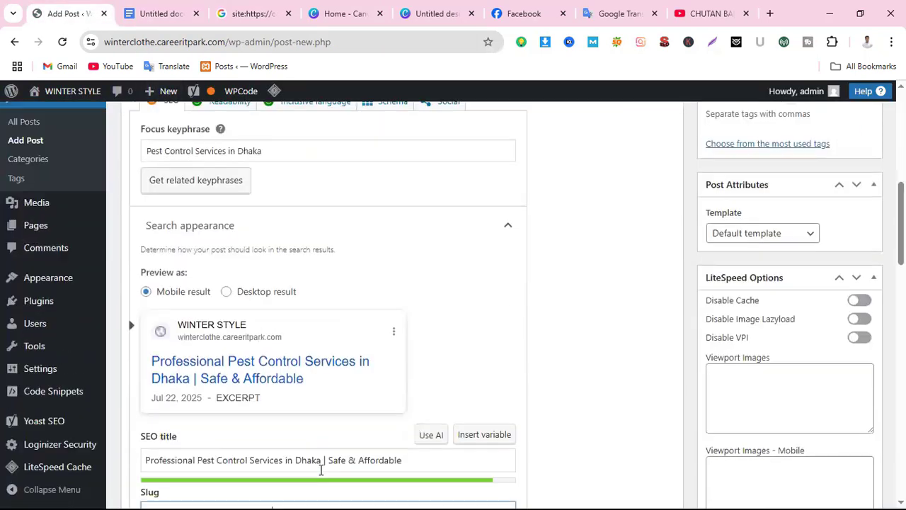
scroll(321, 469, "up", 5)
scroll(321, 468, "down", 3)
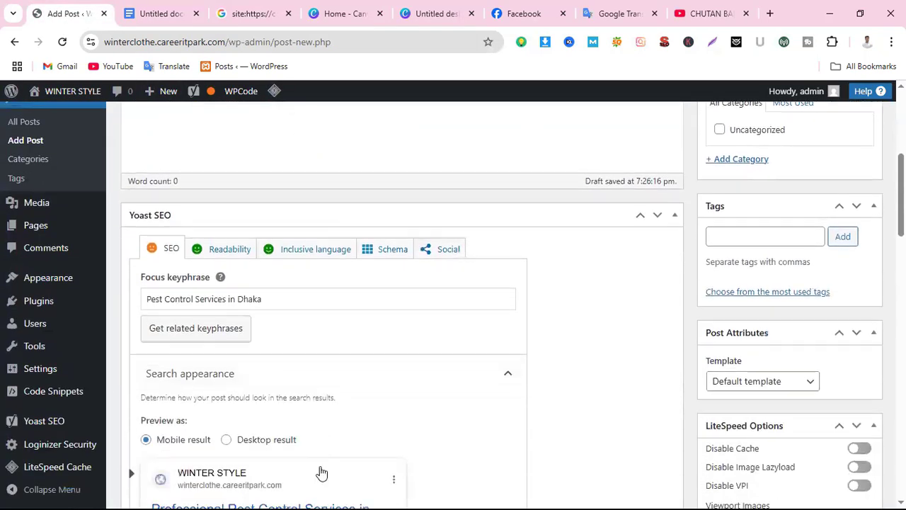
scroll(321, 473, "down", 5)
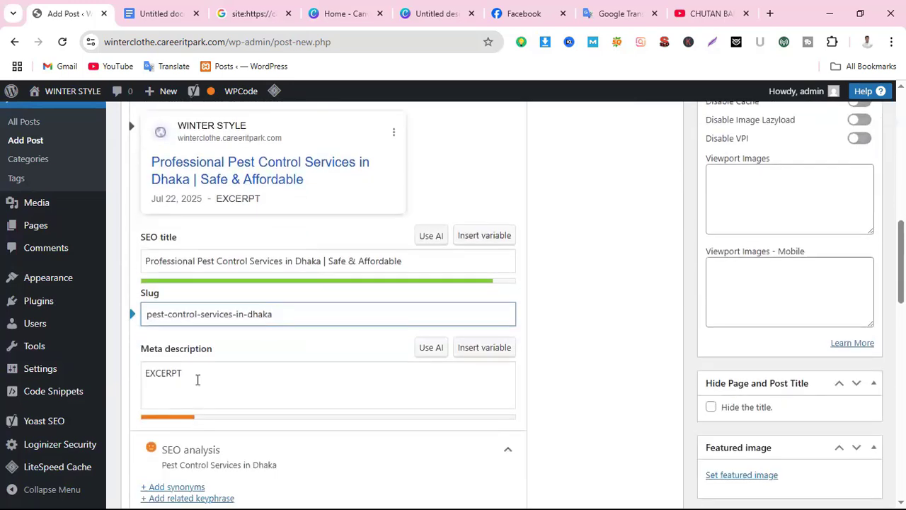
left_click_drag(183, 373, 129, 373)
key("ctrl+v")
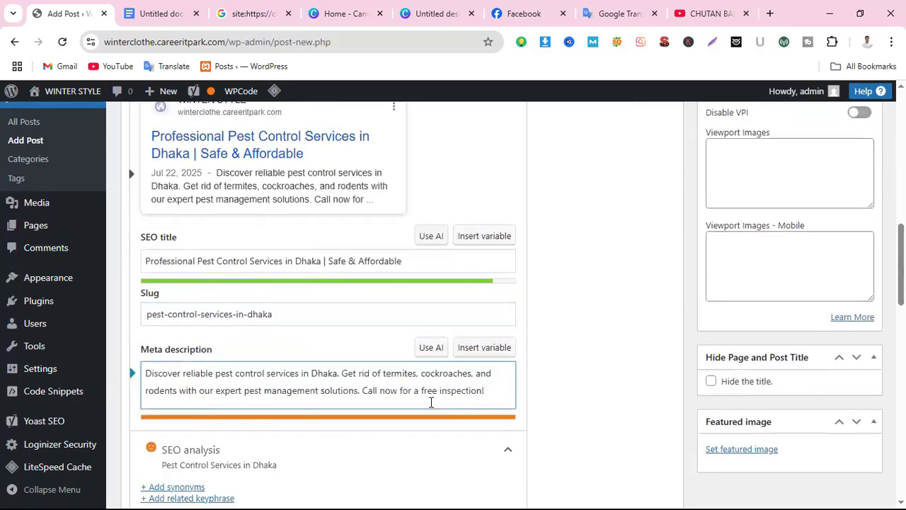
left_click_drag(364, 392, 504, 395)
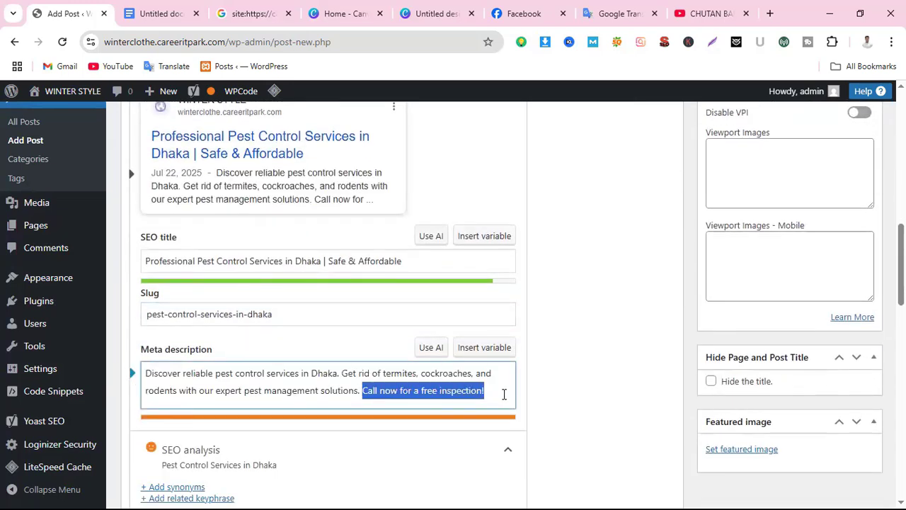
key("BackSpace")
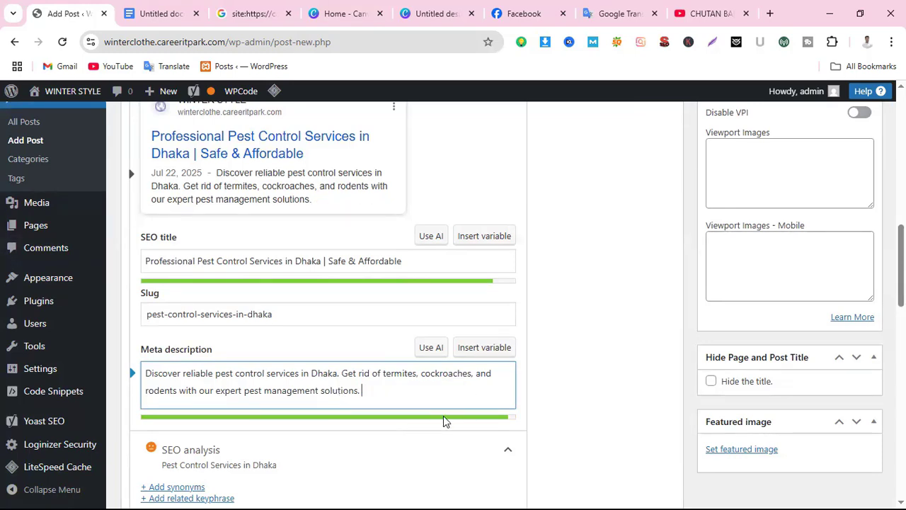
Review the problems, improvements and good results in the Yoast SEO analysis, and check the post's empty content area.
scroll(381, 313, "down", 8)
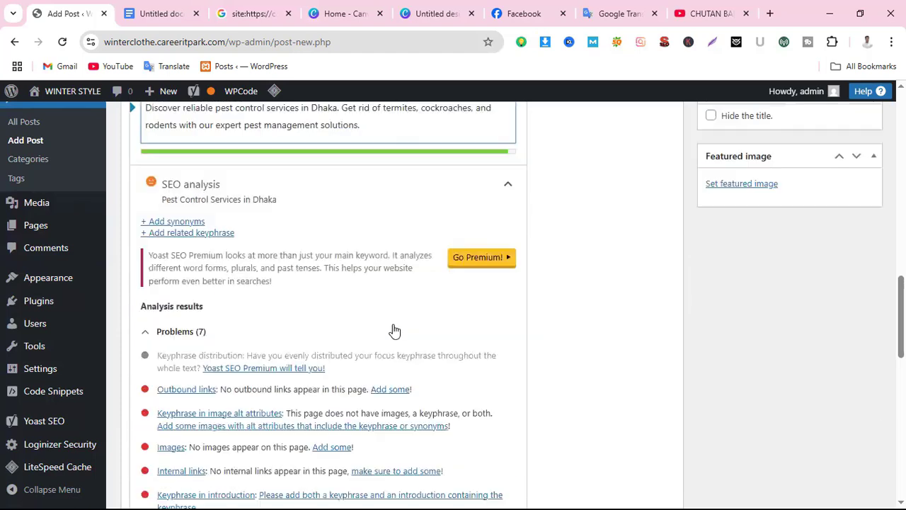
scroll(216, 315, "down", 2)
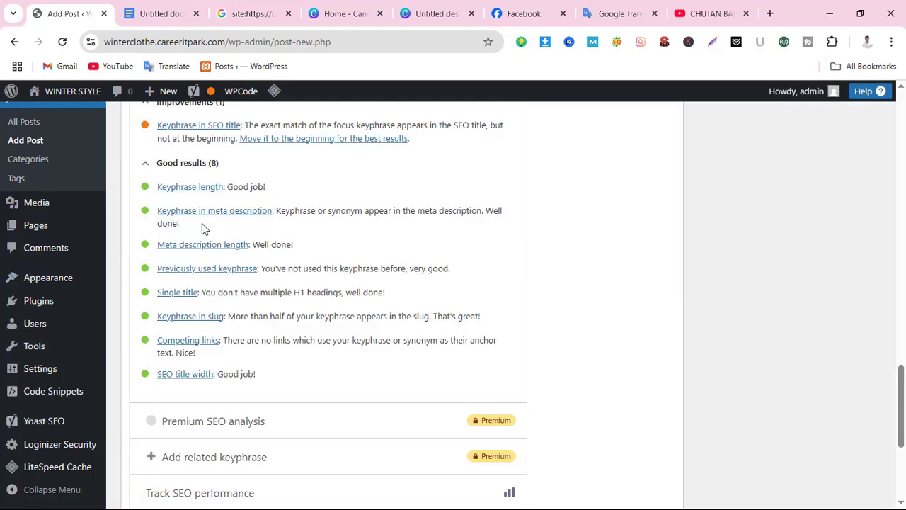
scroll(319, 320, "up", 1)
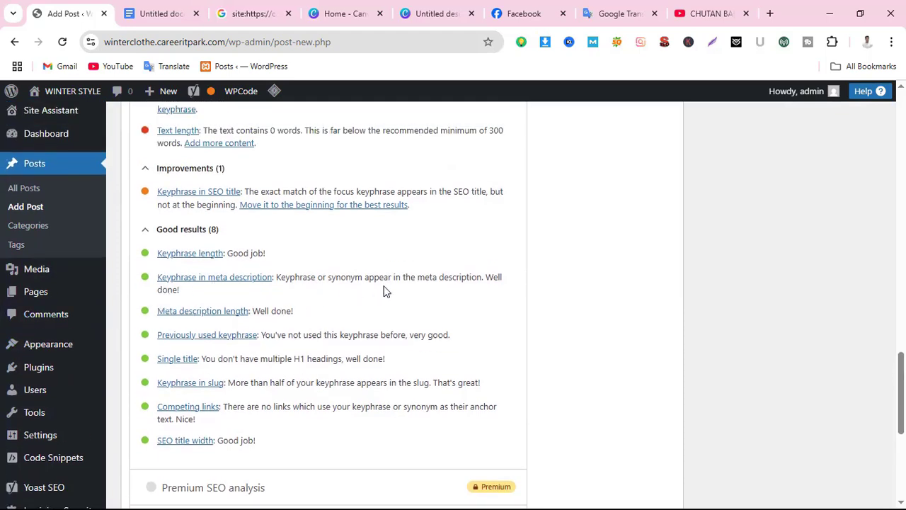
scroll(255, 380, "up", 10)
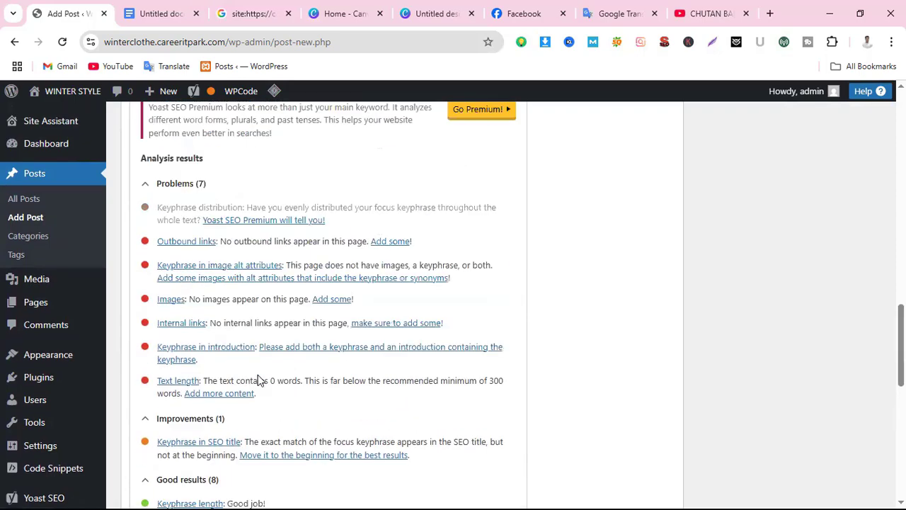
scroll(367, 420, "up", 4)
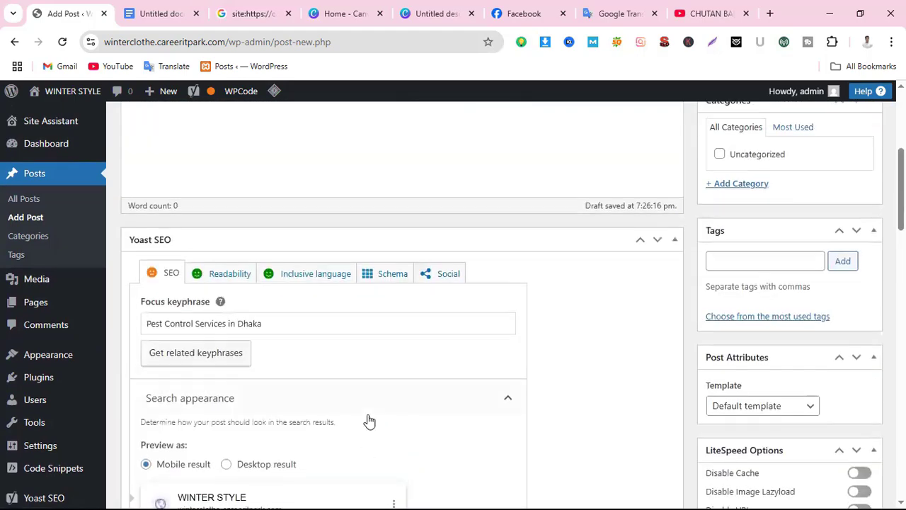
scroll(368, 421, "down", 8)
scroll(347, 412, "up", 4)
scroll(347, 412, "up", 10)
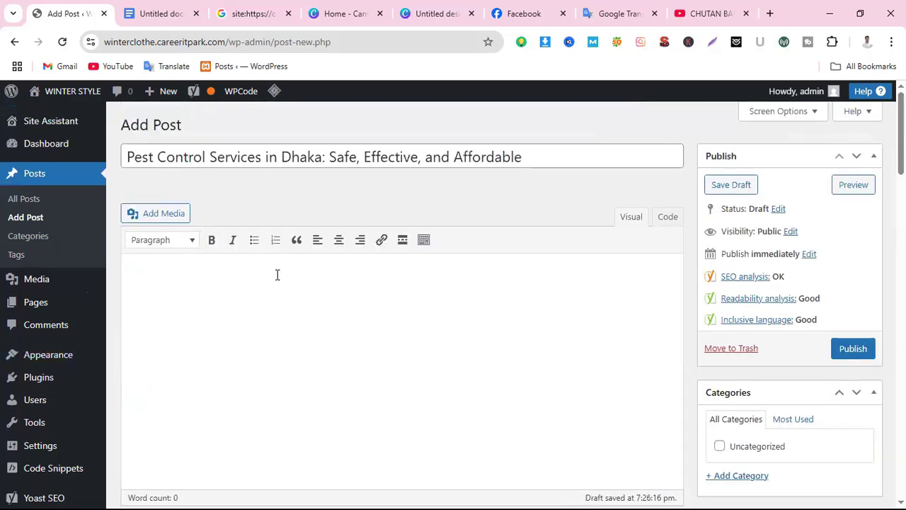
left_click(288, 272)
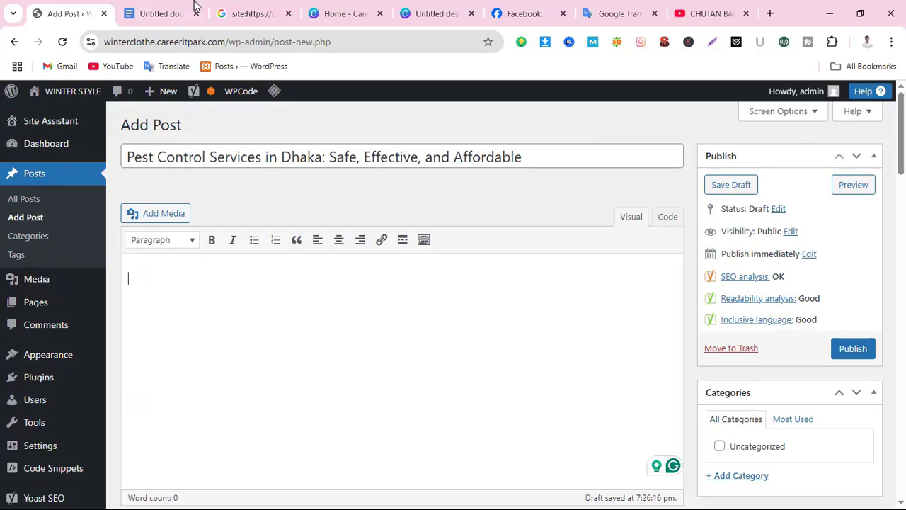
scroll(284, 364, "down", 10)
scroll(287, 373, "down", 5)
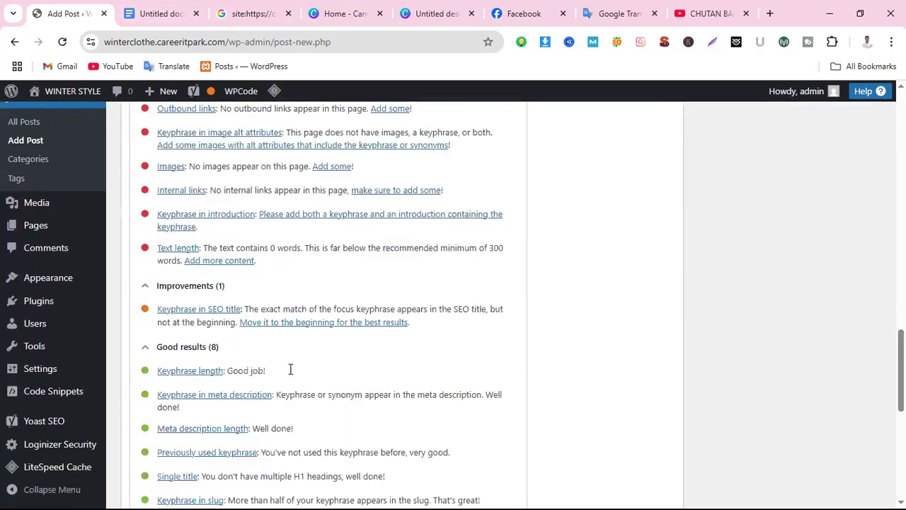
scroll(290, 372, "up", 1)
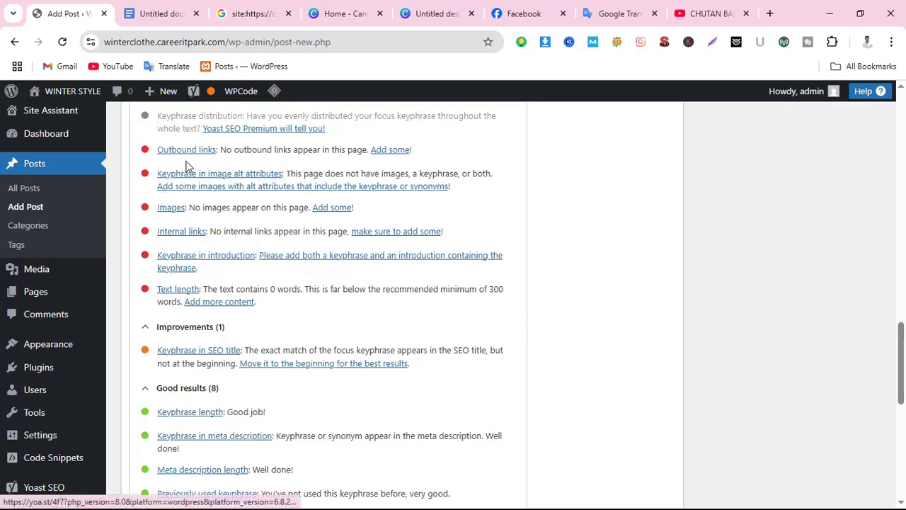
scroll(239, 200, "up", 2)
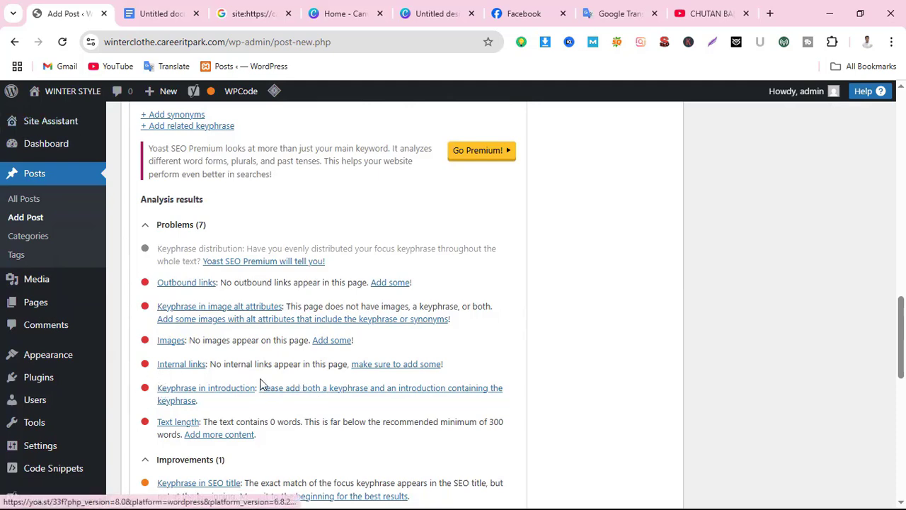
scroll(346, 383, "down", 1)
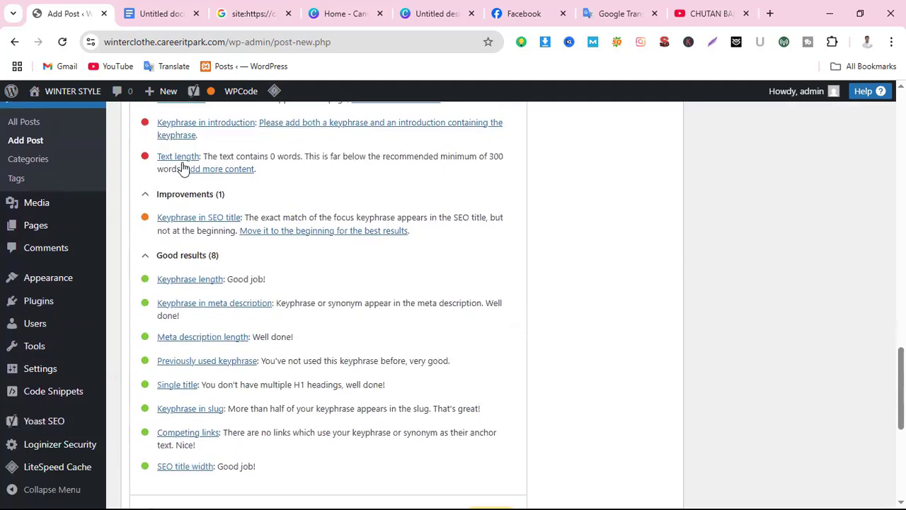
Switch to the Google Docs article and find the opening paragraph under its Main Content heading.
left_click(151, 12)
scroll(225, 380, "down", 4)
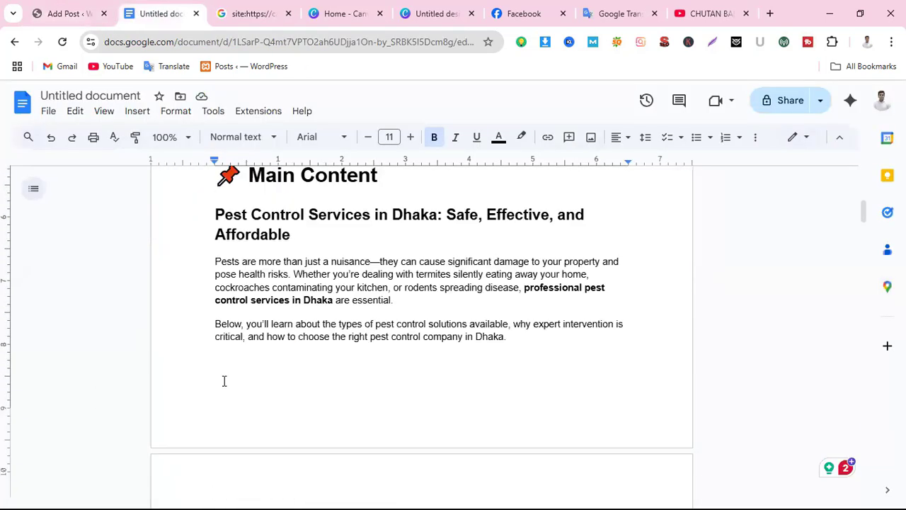
scroll(231, 326, "up", 1)
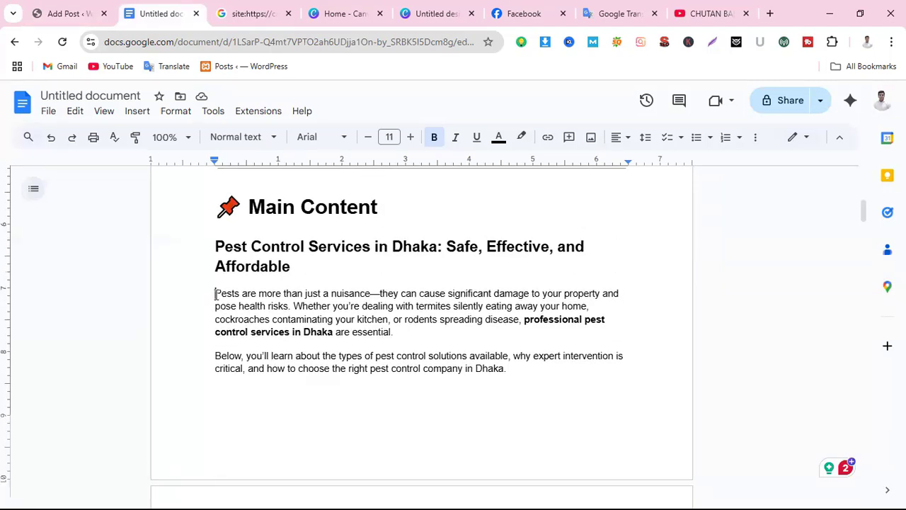
left_click_drag(215, 293, 352, 372)
scroll(421, 376, "down", 10)
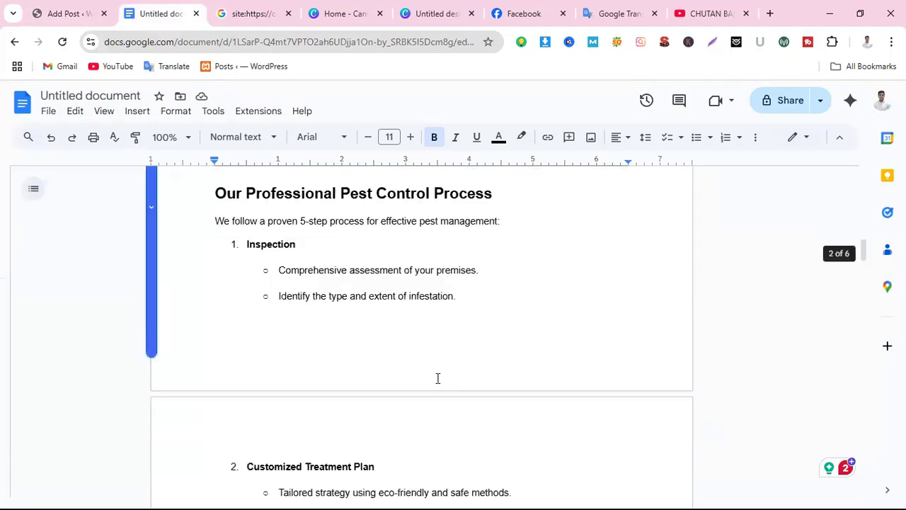
scroll(437, 378, "down", 15)
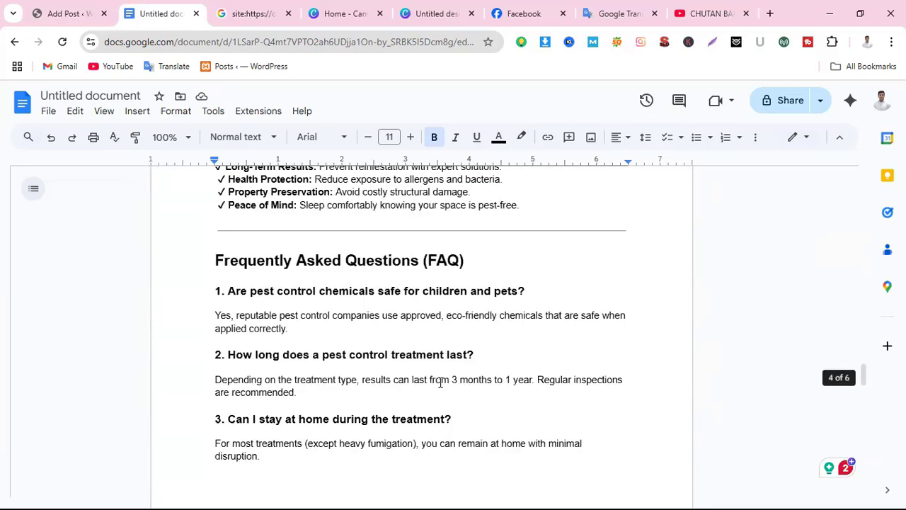
key("ctrl+a")
scroll(441, 384, "up", 11)
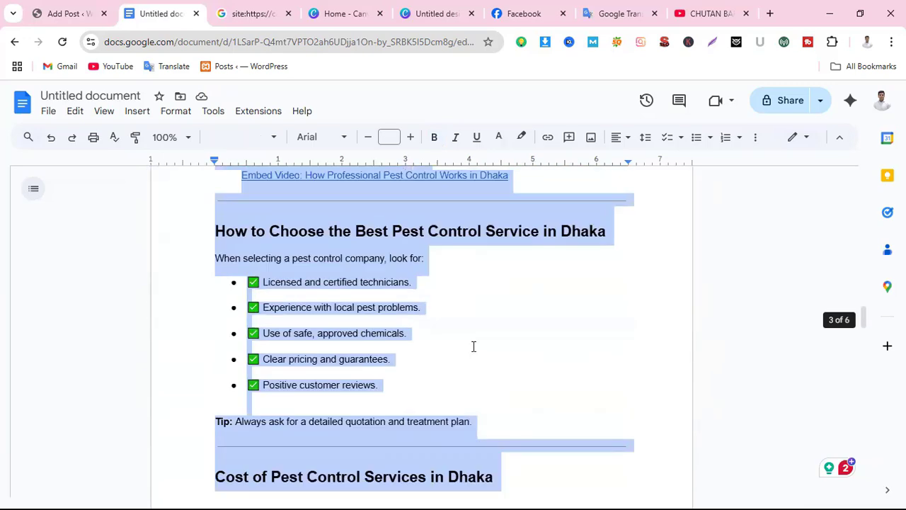
left_click(474, 346)
Remove the hyperlink from the "Embed Video: How Professional Pest Control Works in Dhaka" line.
scroll(474, 348, "up", 2)
left_click(433, 312)
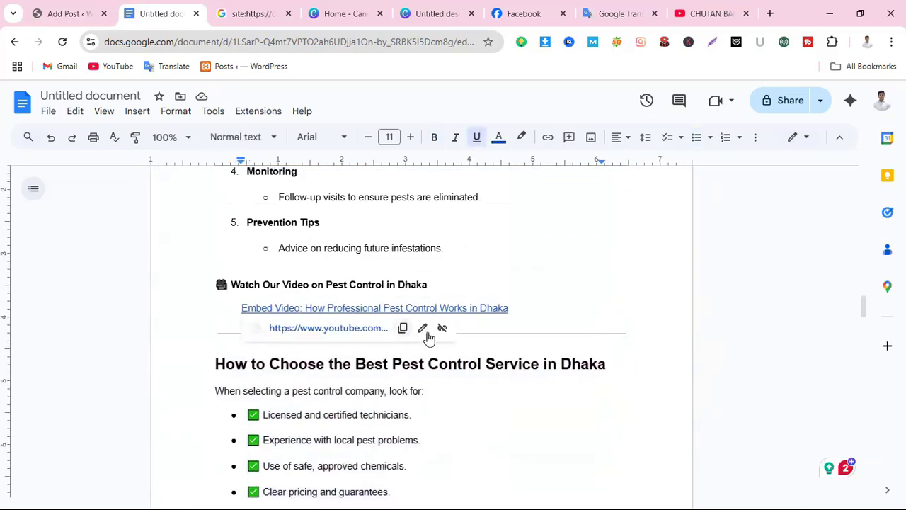
left_click(442, 330)
Remove the hyperlink from the website address in the article's contact section.
scroll(382, 373, "up", 8)
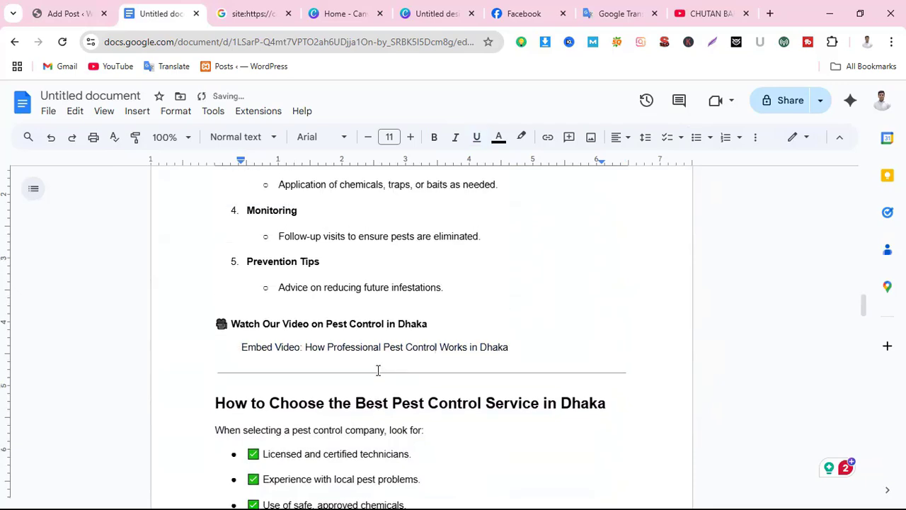
scroll(382, 373, "down", 15)
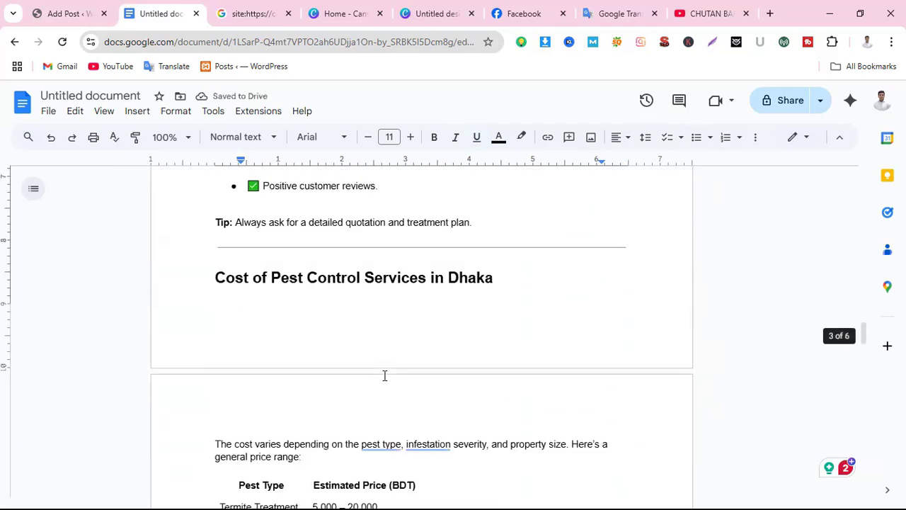
scroll(384, 374, "down", 12)
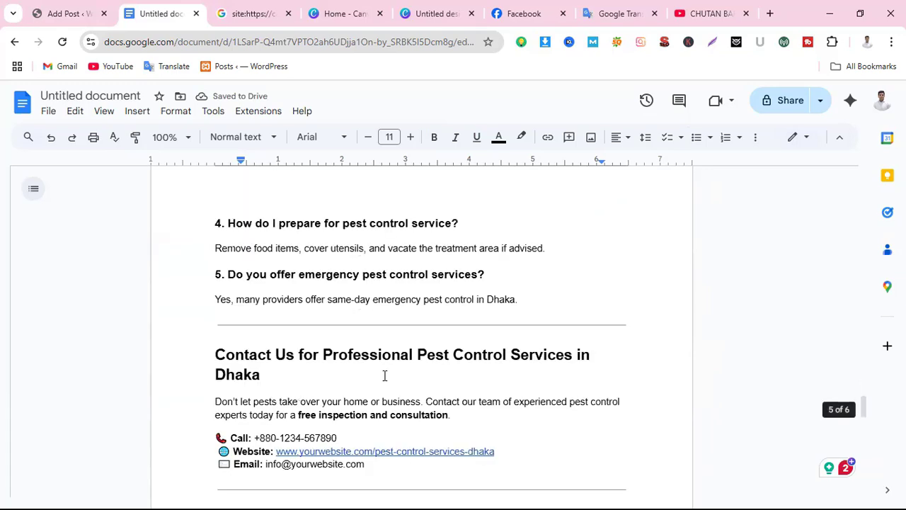
left_click(432, 185)
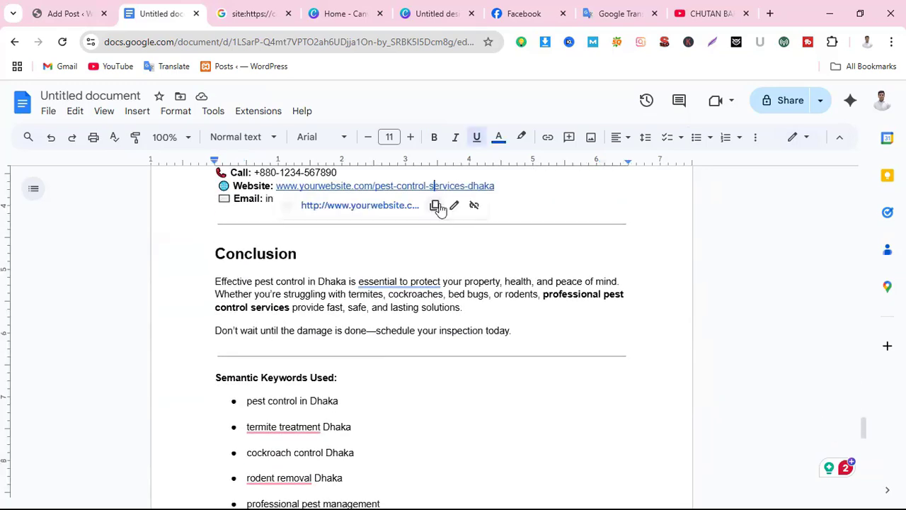
left_click(474, 206)
Copy the article text from the paragraph starting "Pests are more than just a nuisance" through the bullet "pest extermination services Dhaka".
scroll(354, 488, "up", 15)
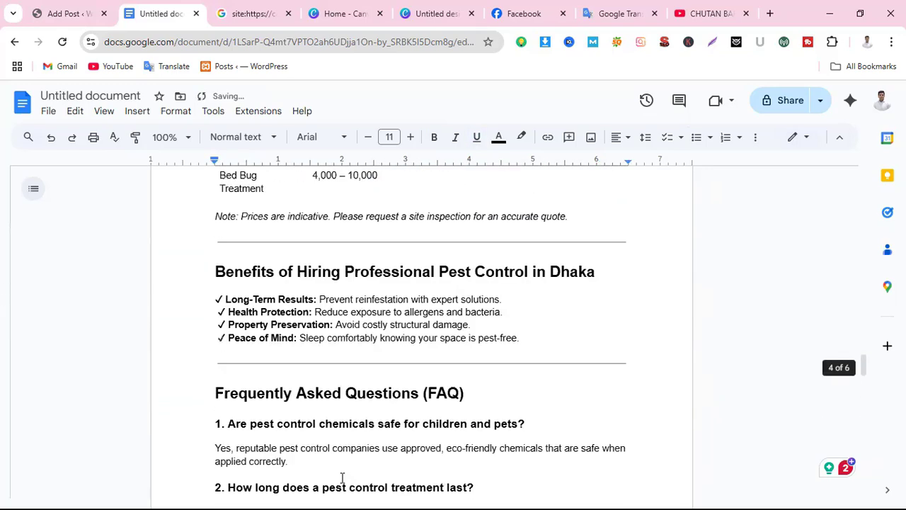
scroll(336, 471, "up", 20)
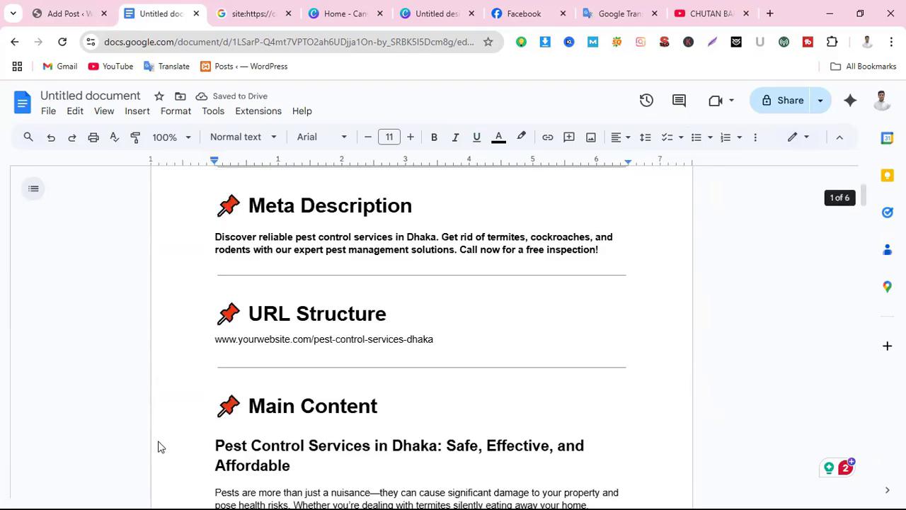
scroll(169, 435, "down", 2)
left_click_drag(212, 361, 393, 399)
scroll(427, 429, "down", 10)
scroll(427, 429, "down", 10)
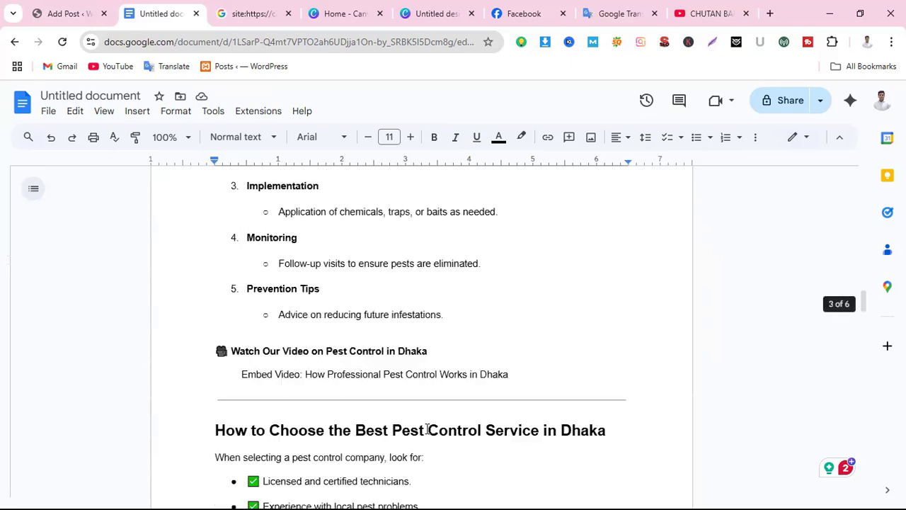
left_click_drag(427, 429, 467, 435)
scroll(481, 451, "down", 2)
scroll(481, 452, "down", 15)
scroll(522, 448, "down", 5)
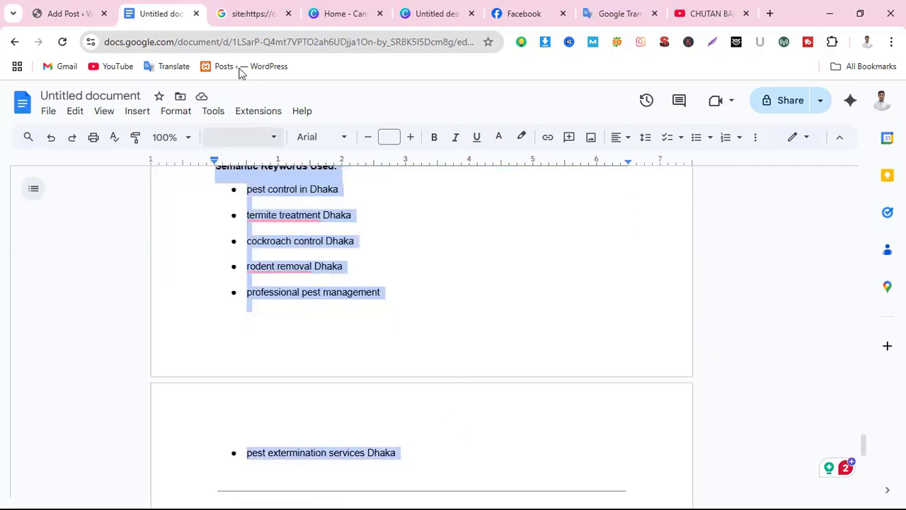
Switch to the WordPress post and paste the copied article into its empty content area.
left_click(51, 14)
scroll(371, 382, "up", 5)
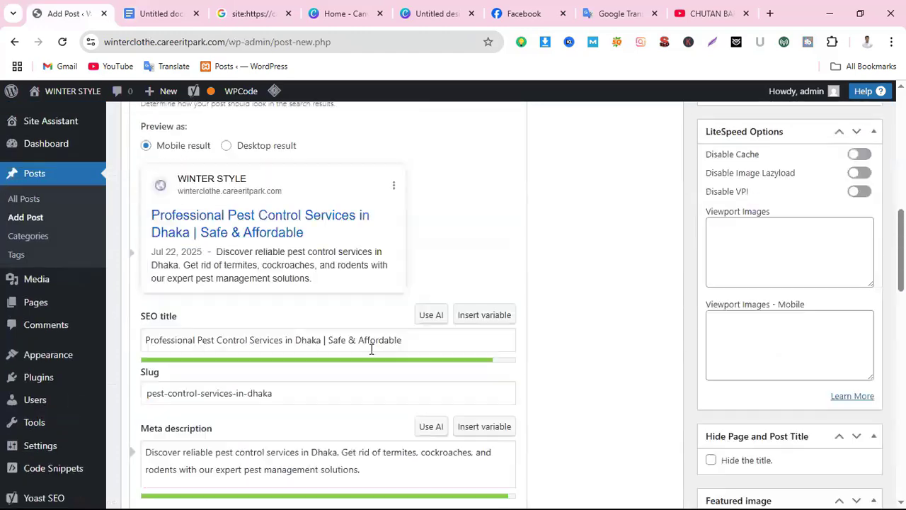
scroll(287, 318, "up", 10)
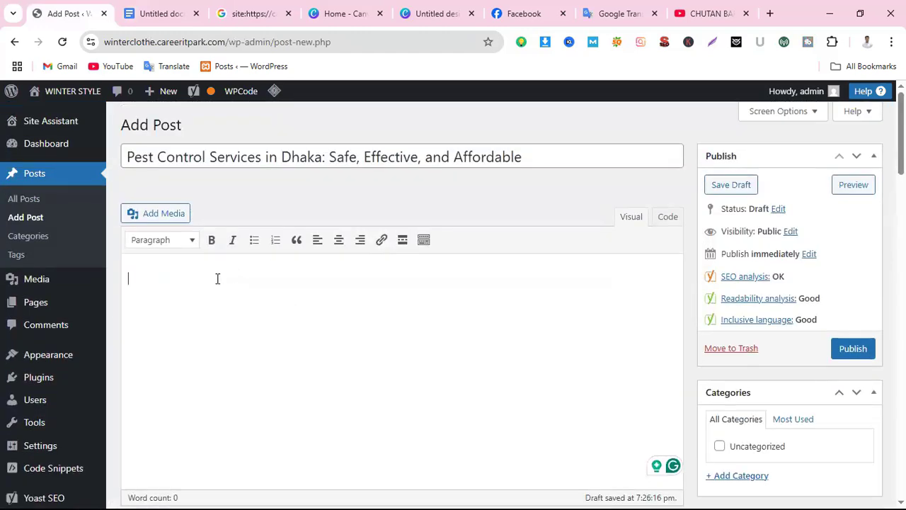
key("ctrl+v")
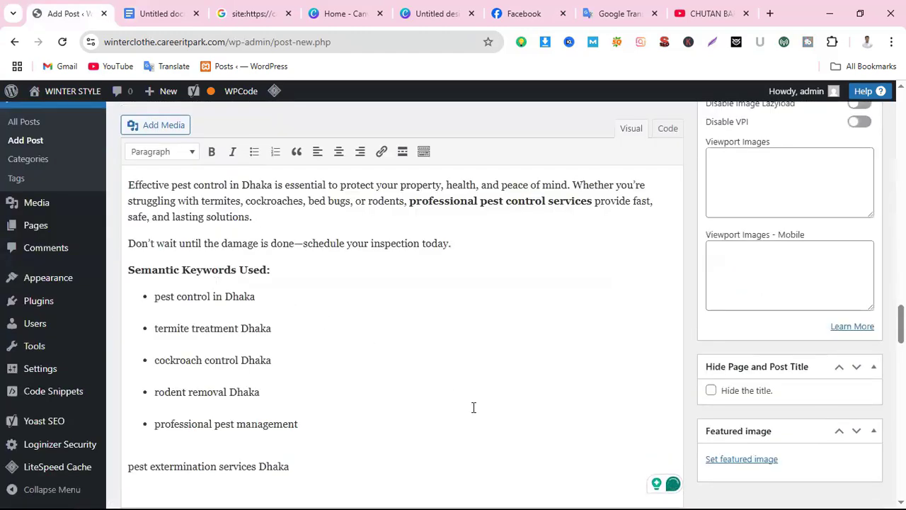
scroll(474, 406, "up", 8)
scroll(320, 405, "up", 15)
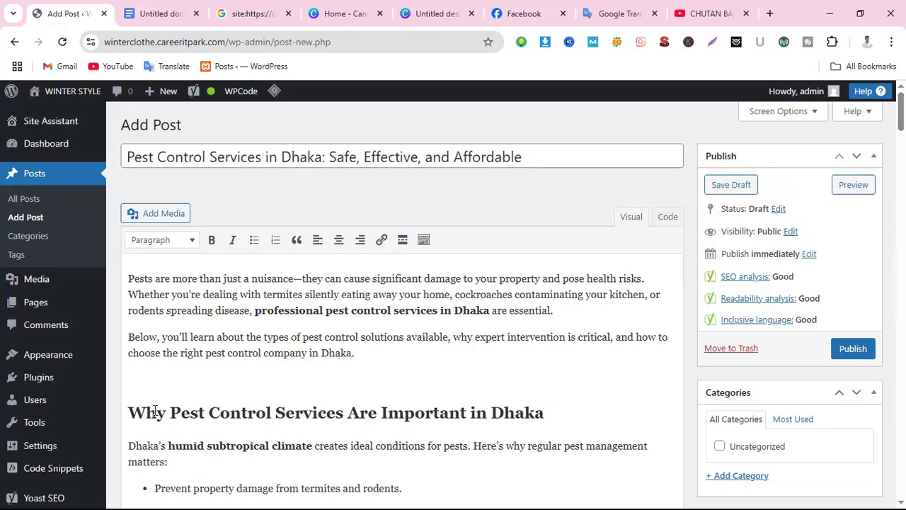
Examine the Yoast search appearance fields and the problems, improvements and good results in the post's SEO analysis.
left_click_drag(901, 114, 901, 357)
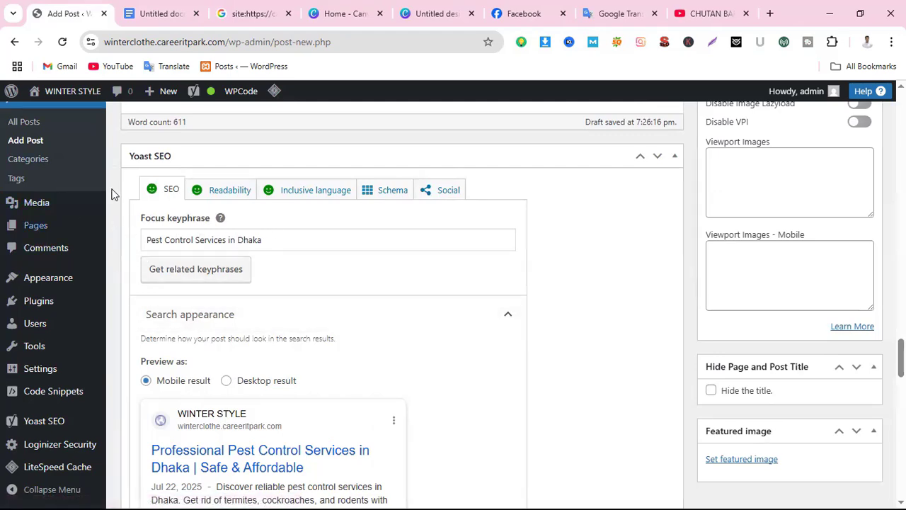
scroll(243, 287, "down", 6)
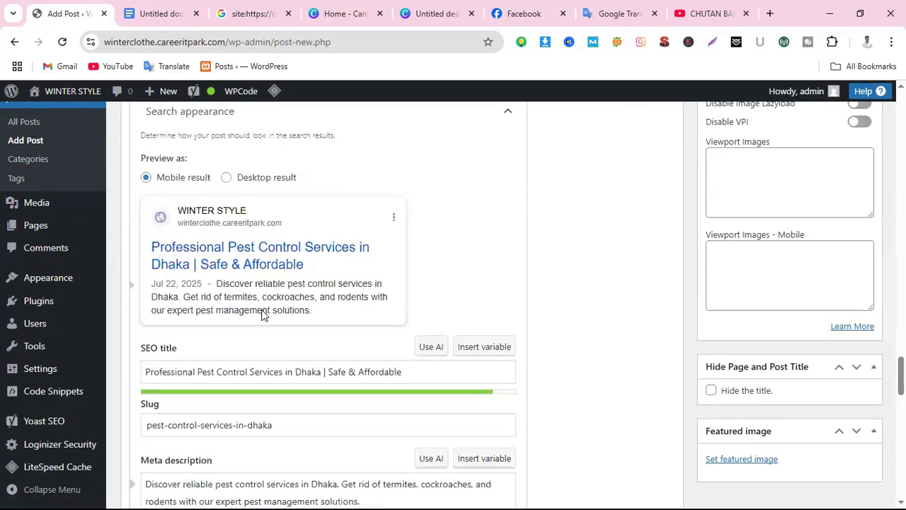
scroll(388, 354, "down", 2)
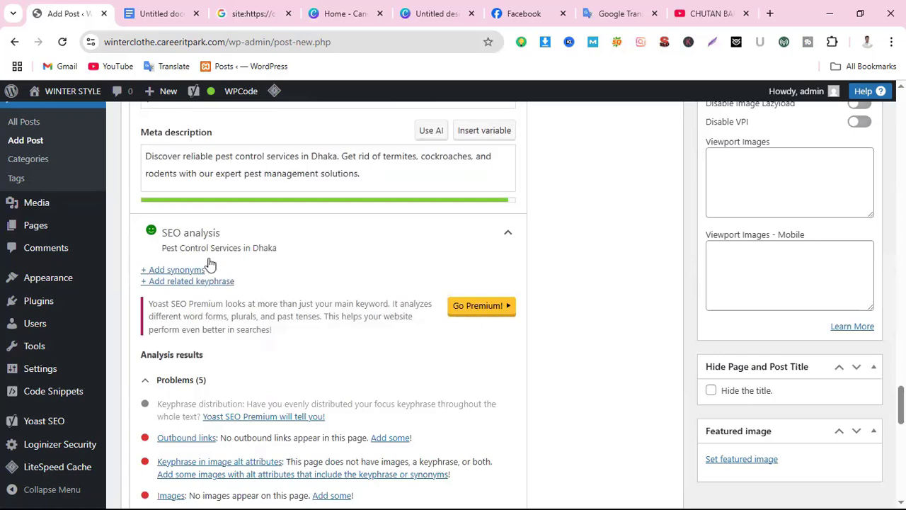
scroll(206, 262, "down", 2)
scroll(298, 348, "down", 2)
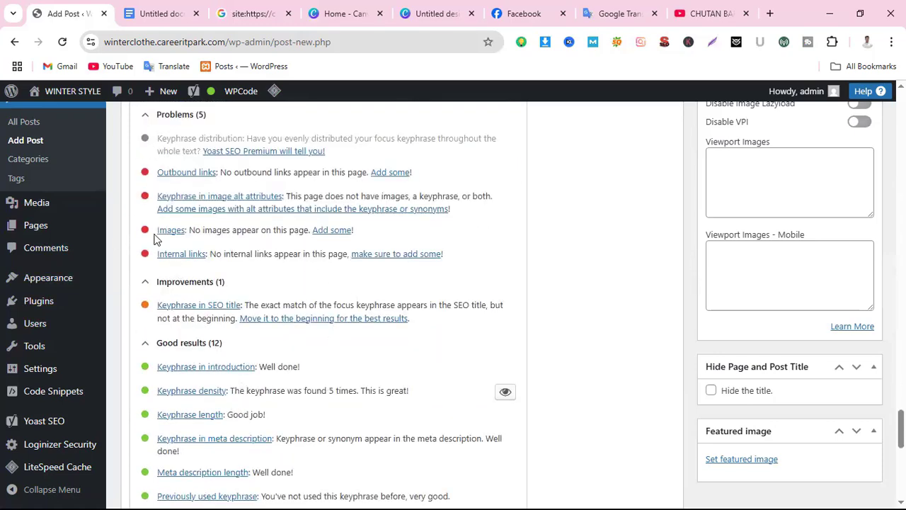
scroll(274, 415, "down", 2)
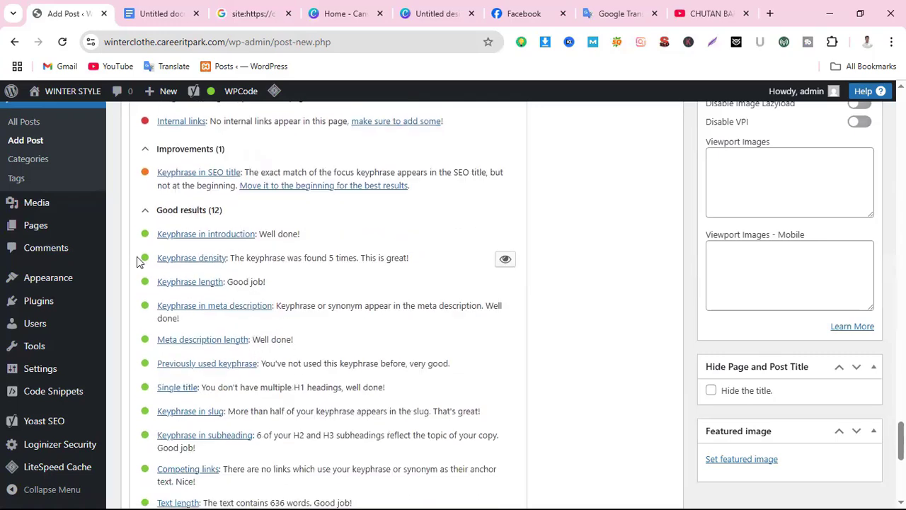
scroll(267, 404, "down", 1)
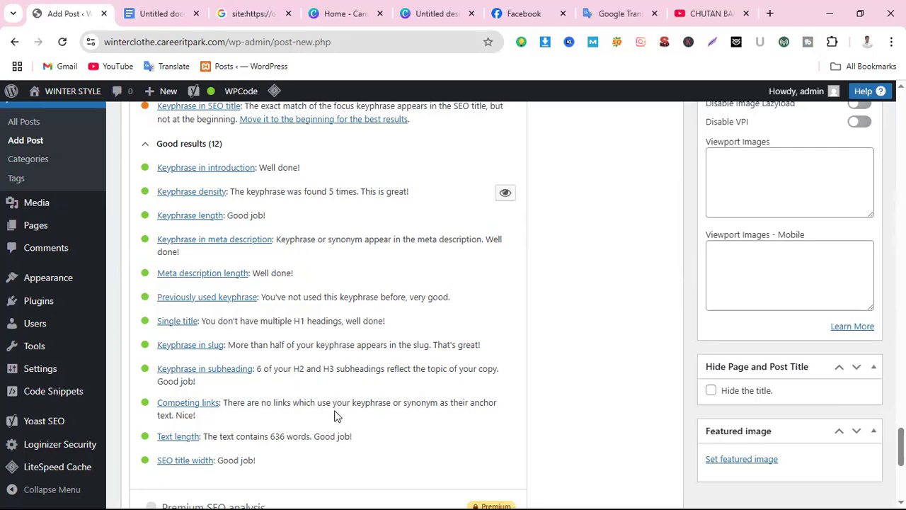
scroll(311, 448, "down", 1)
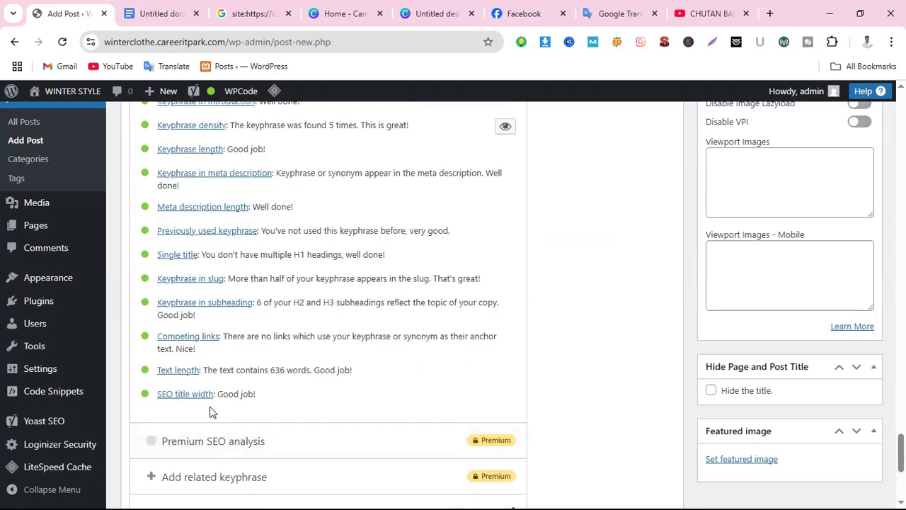
scroll(212, 412, "up", 1)
scroll(210, 413, "up", 1)
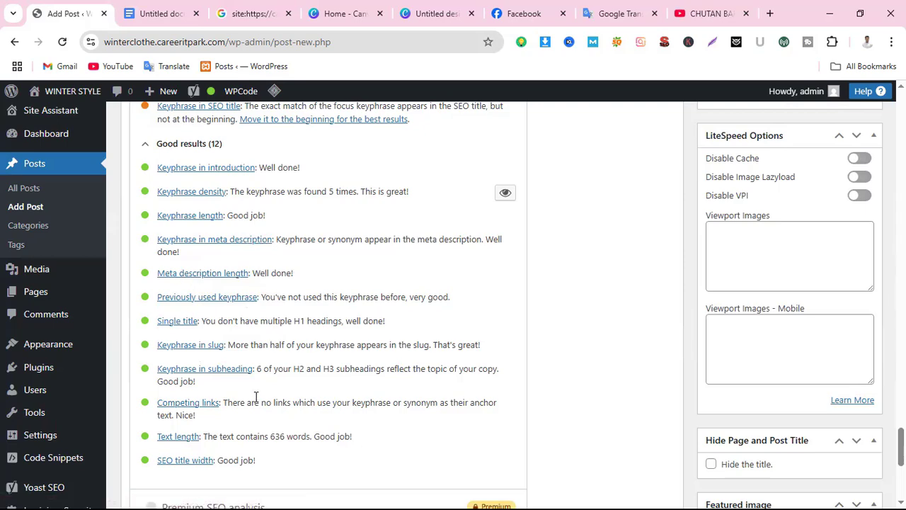
scroll(255, 397, "down", 1)
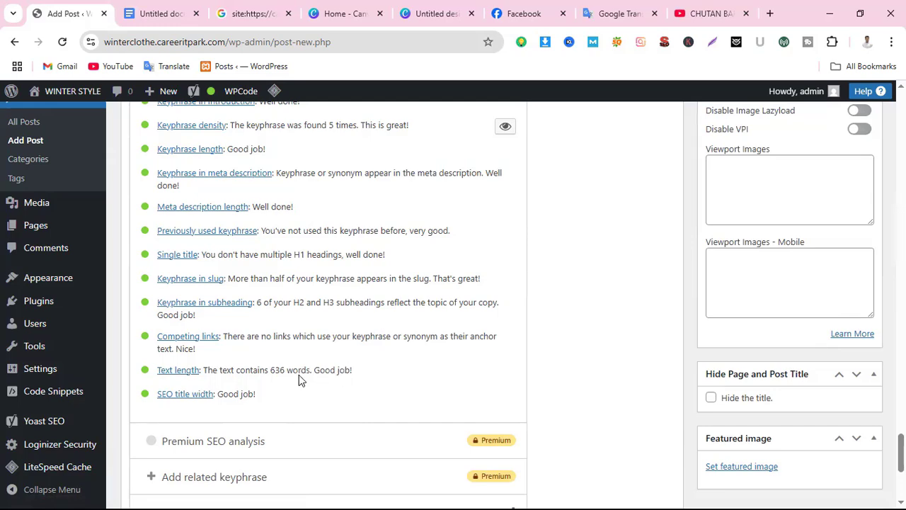
scroll(304, 386, "up", 5)
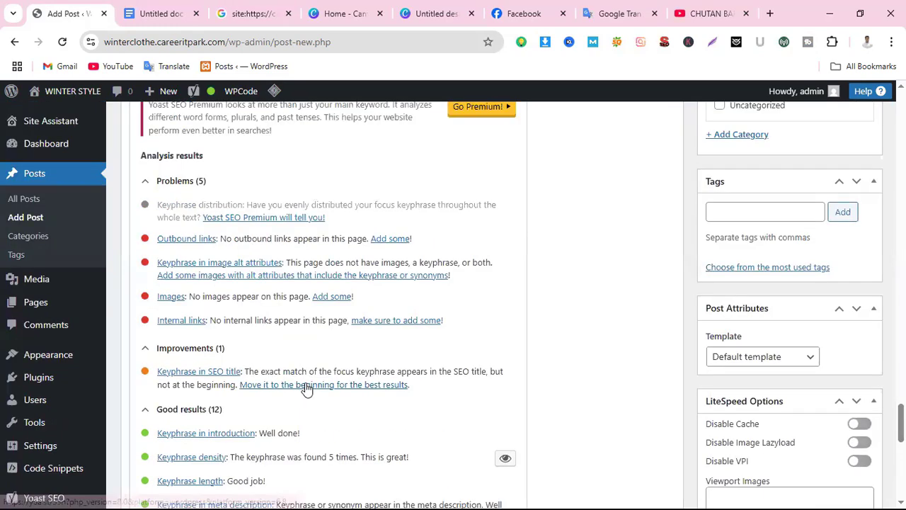
scroll(306, 388, "up", 4)
scroll(290, 413, "down", 3)
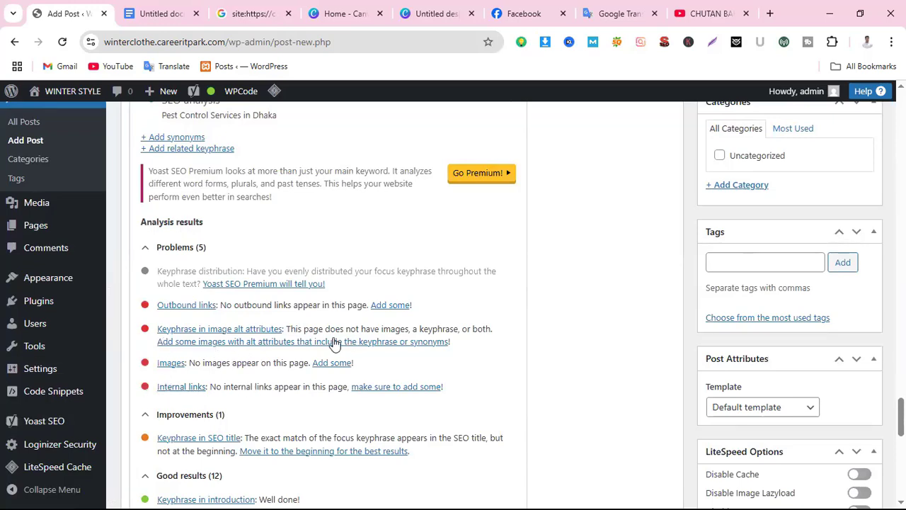
scroll(325, 379, "up", 5)
scroll(330, 381, "up", 20)
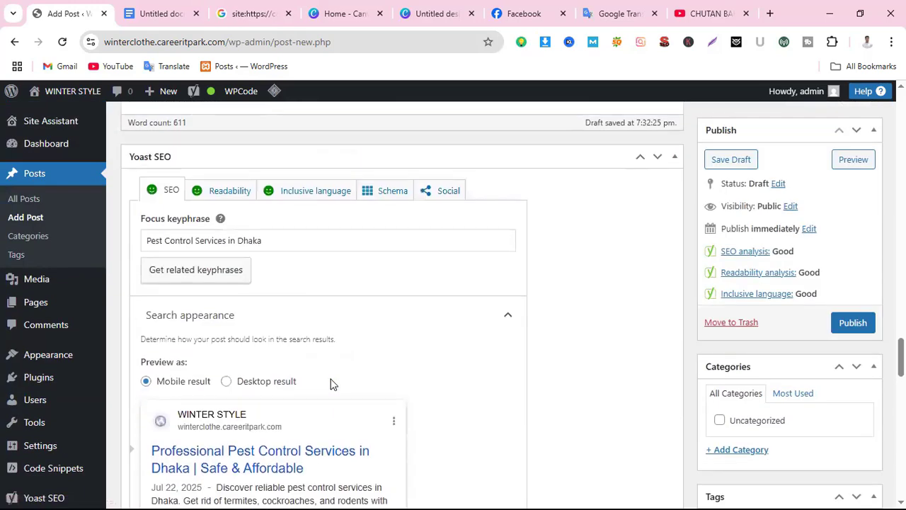
Look through the pasted article's headings, FAQ and contact section in the post's content area.
scroll(335, 378, "down", 3)
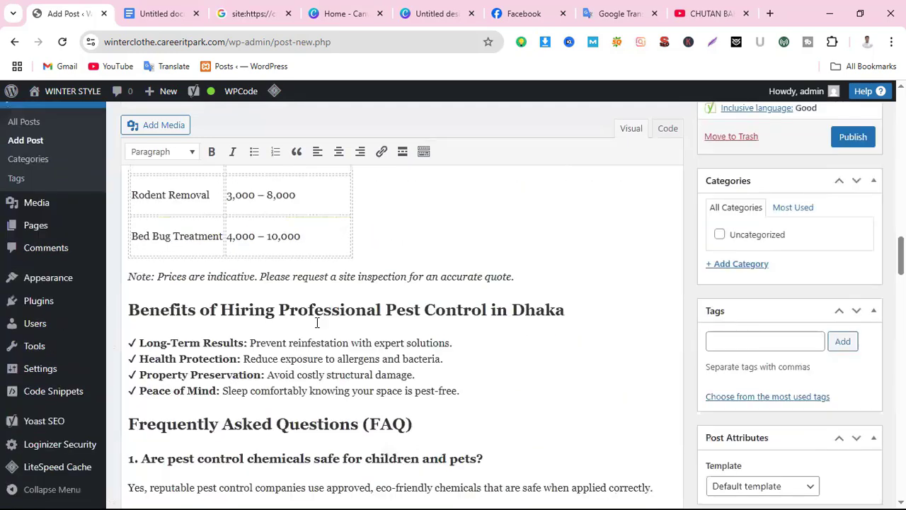
left_click(304, 297)
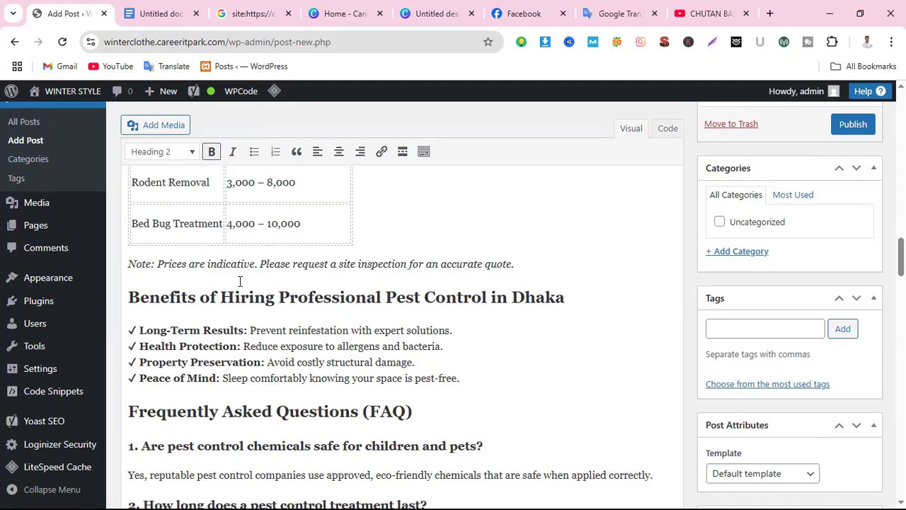
scroll(303, 346, "down", 2)
scroll(303, 347, "down", 1)
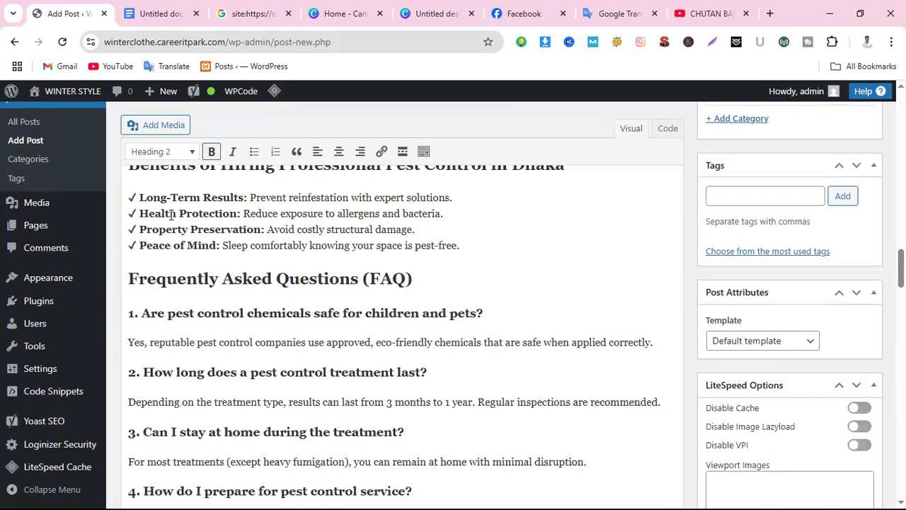
scroll(262, 428, "down", 5)
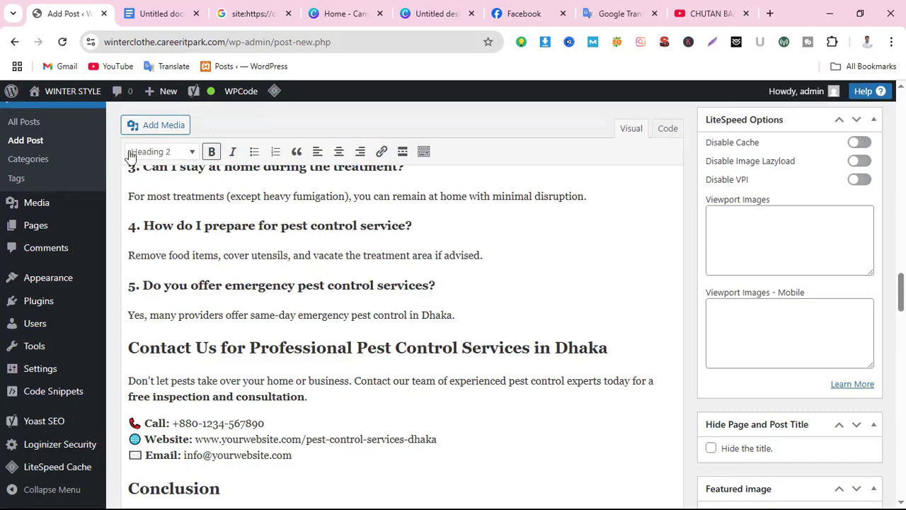
scroll(319, 460, "up", 10)
scroll(359, 458, "up", 10)
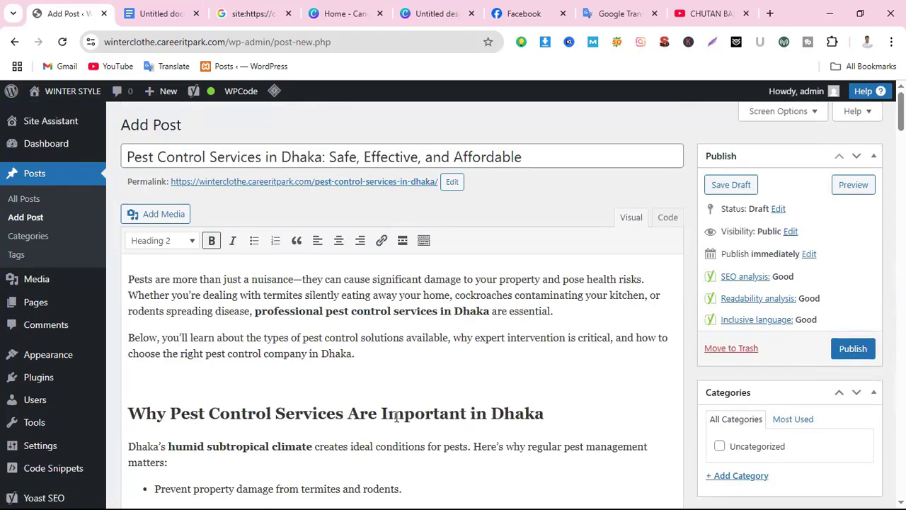
left_click(392, 296)
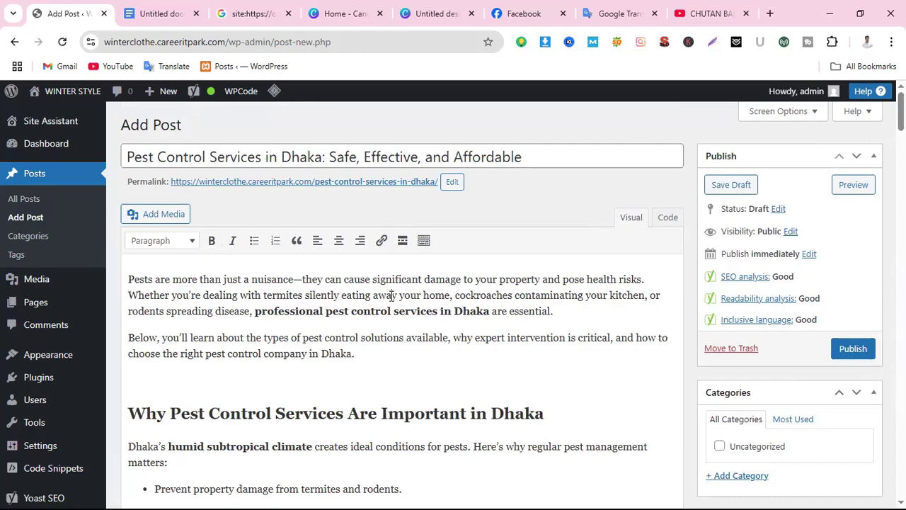
scroll(298, 379, "down", 2)
left_click(297, 387)
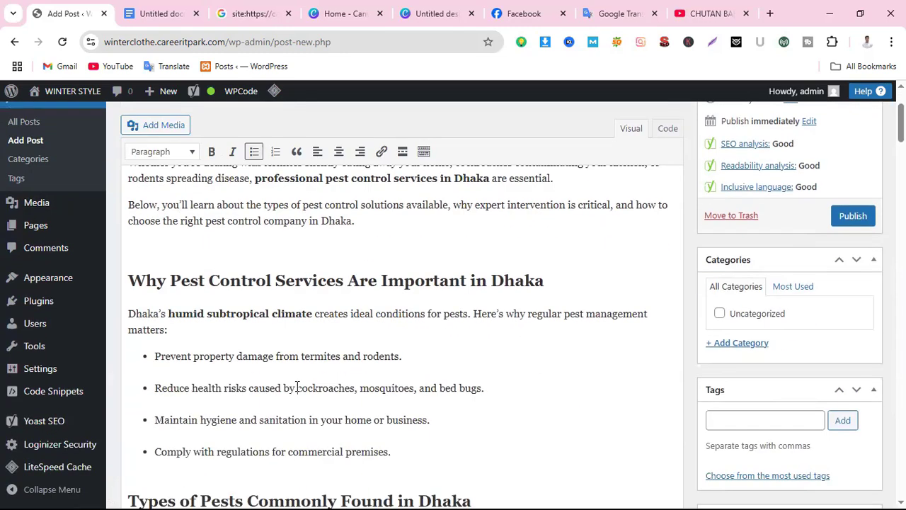
scroll(365, 420, "up", 2)
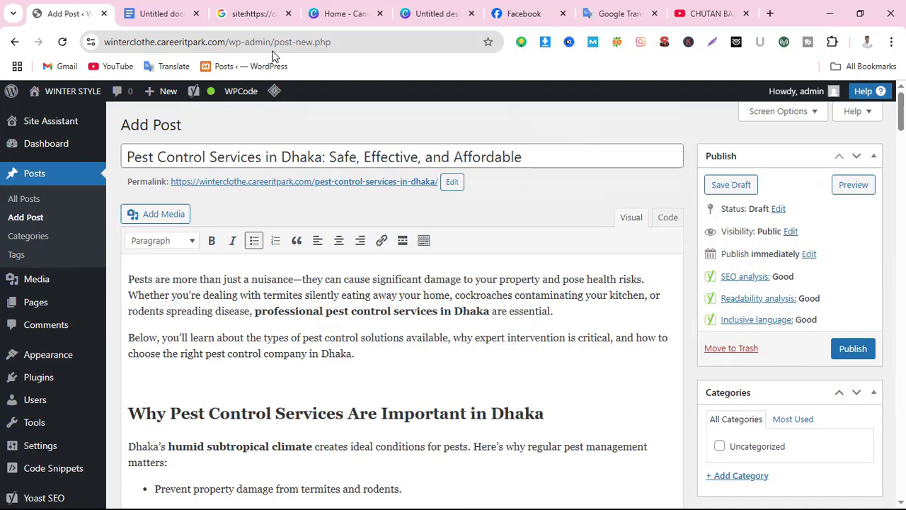
At the empty line above the heading "Why Pest Control Services Are Important in Dhaka", upload the pest control services image ending in "(1).jpg" from Downloads.
left_click(139, 385)
left_click(163, 216)
left_click(184, 146)
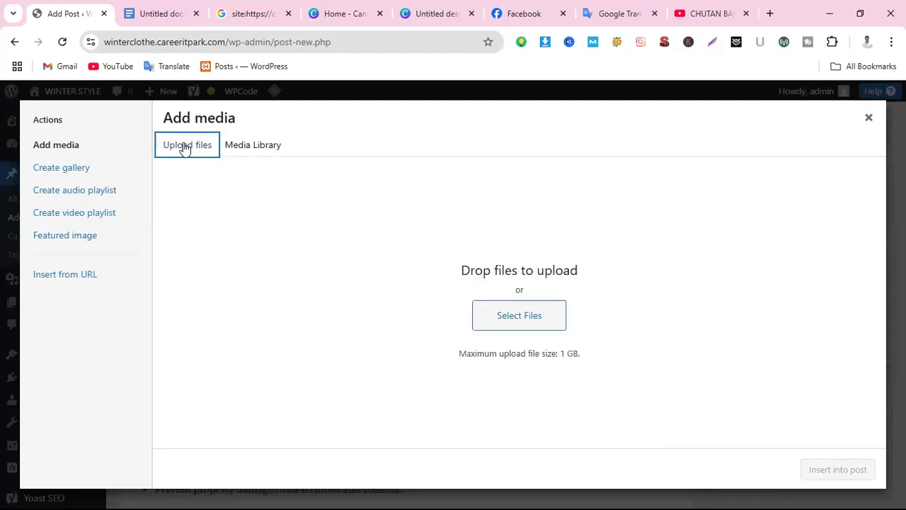
left_click(518, 314)
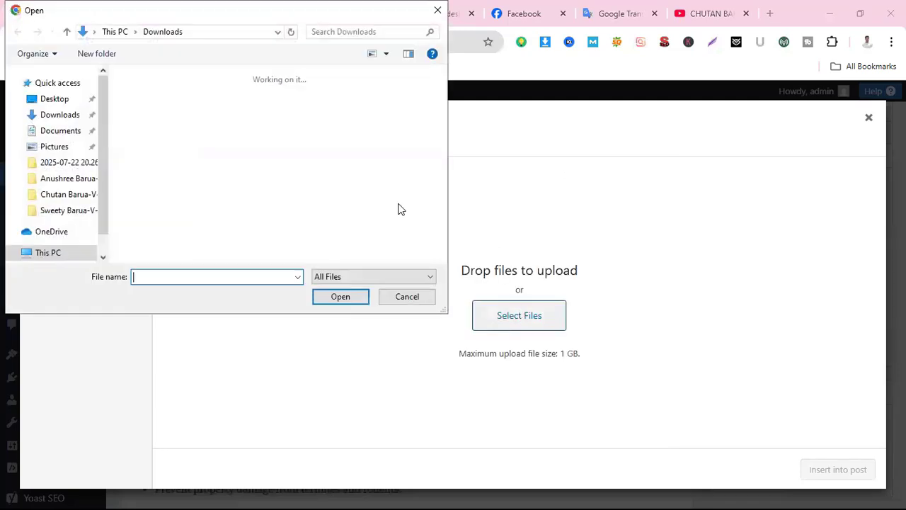
scroll(273, 181, "down", 5)
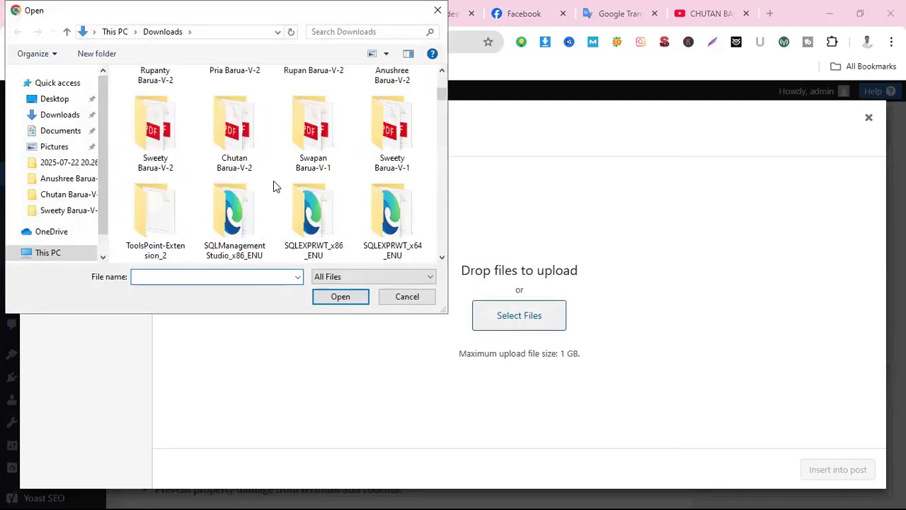
scroll(277, 188, "down", 10)
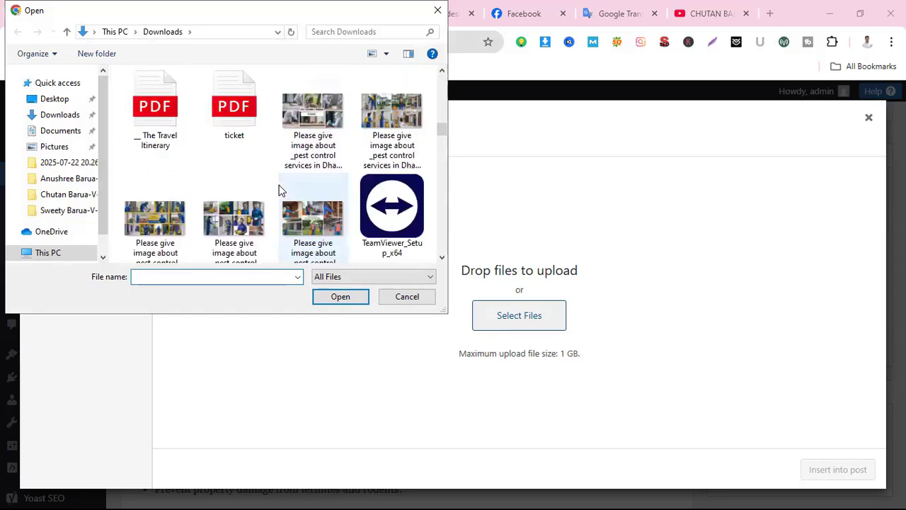
left_click(244, 226)
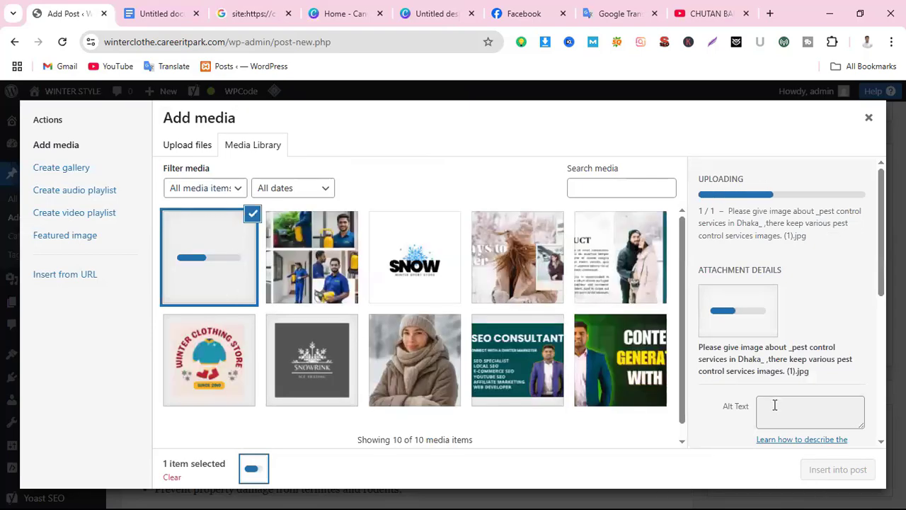
Switch to the Google Docs article and copy its opening heading "Pest Control Services in Dhaka".
left_click(159, 14)
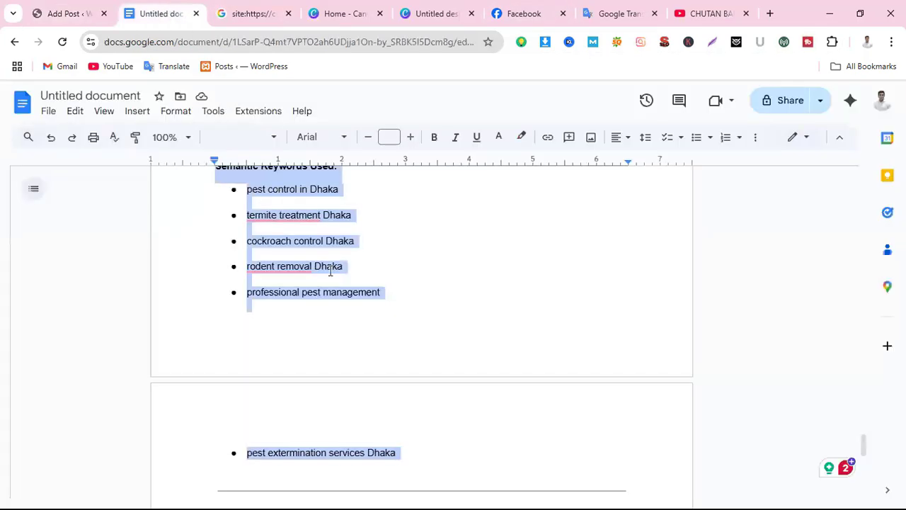
scroll(360, 302, "up", 3)
left_click_drag(864, 425, 852, 158)
left_click_drag(215, 265, 544, 262)
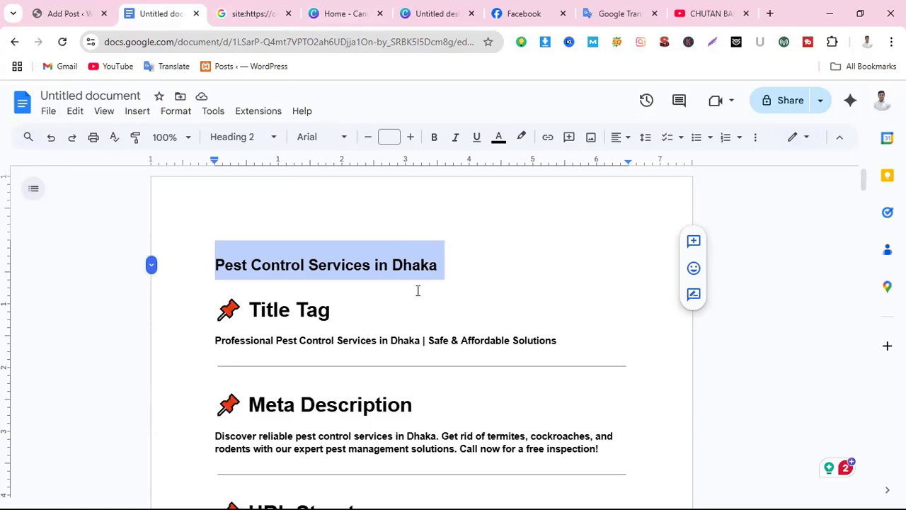
Back in WordPress, set the uploaded image's alt text to "Pest Control Services in Dhaka" and insert the image into the post.
left_click(66, 10)
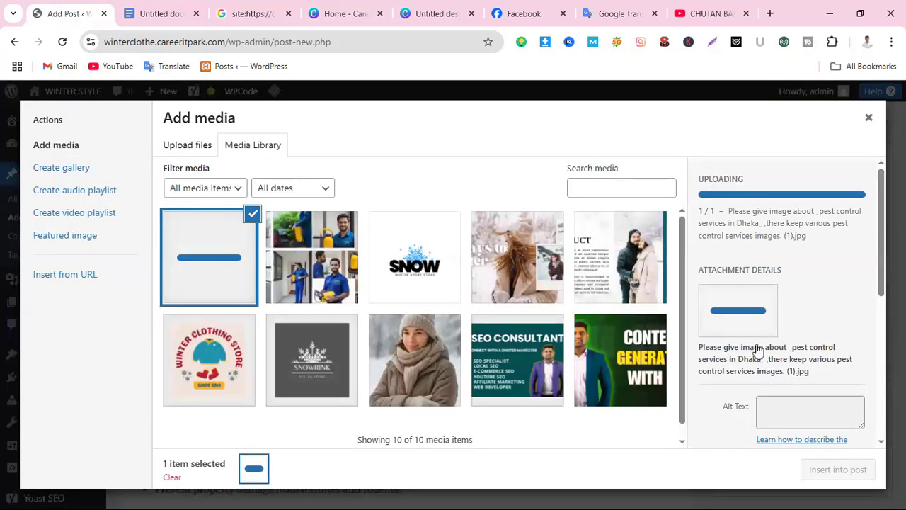
left_click(791, 372)
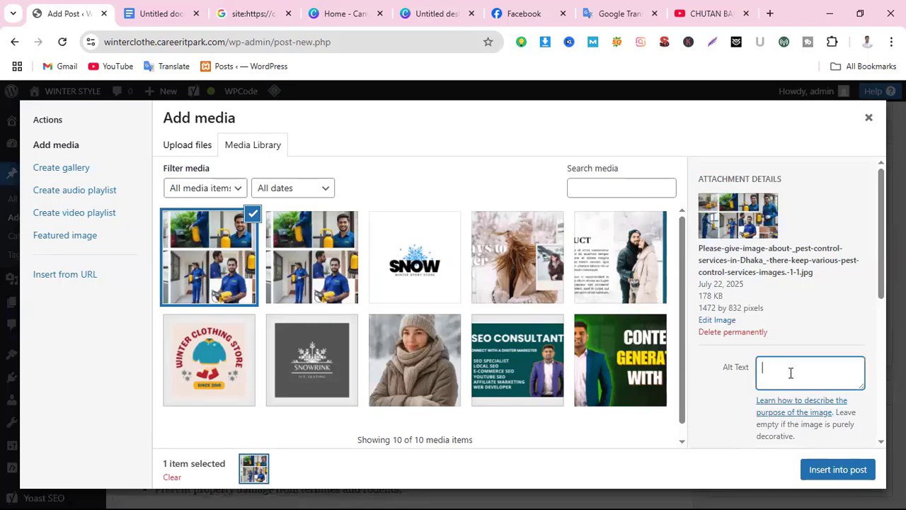
type("Pest Control Services in Dhaka")
key("BackSpace")
left_click(839, 478)
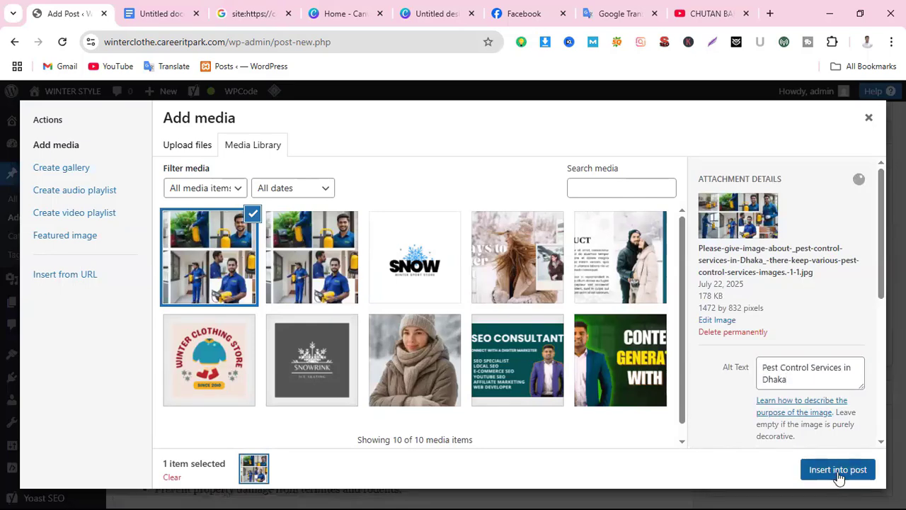
Look over the inserted image in the post and check its alternative text and display settings in the image details.
scroll(559, 345, "down", 2)
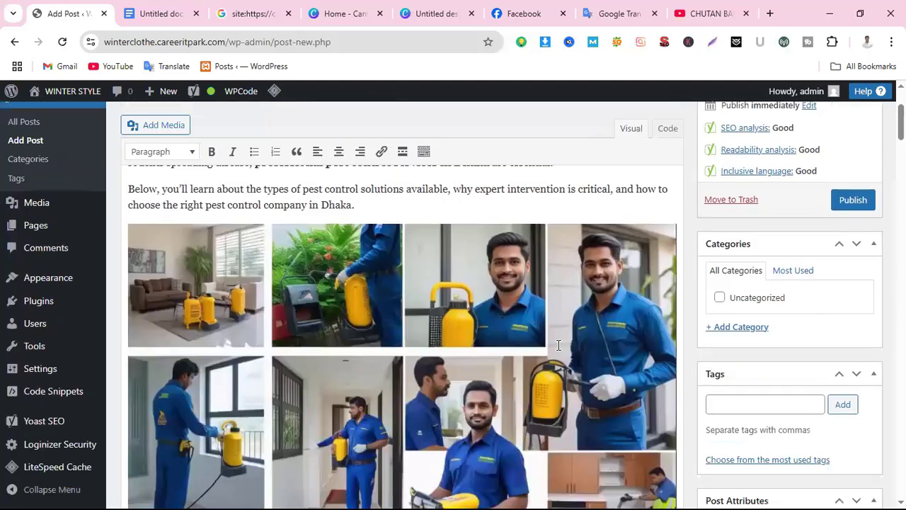
scroll(559, 344, "down", 2)
scroll(433, 310, "up", 2)
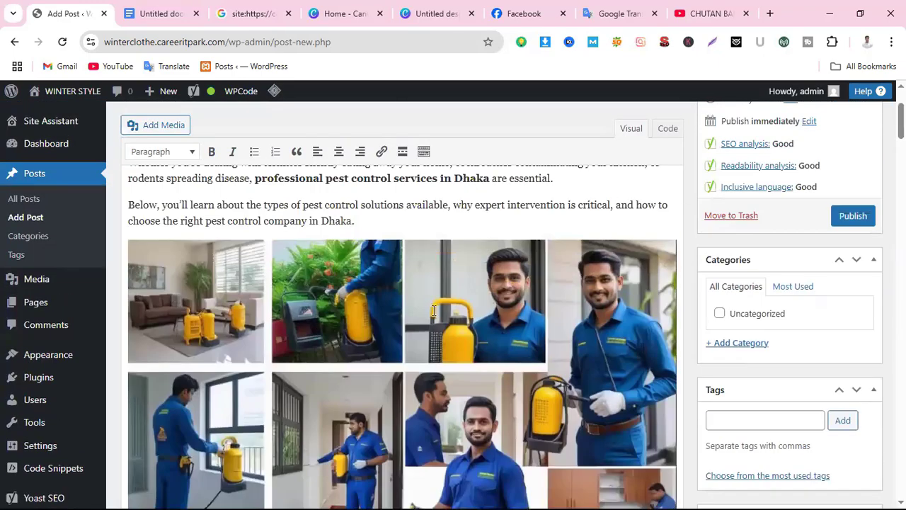
scroll(500, 366, "down", 3)
scroll(474, 336, "up", 1)
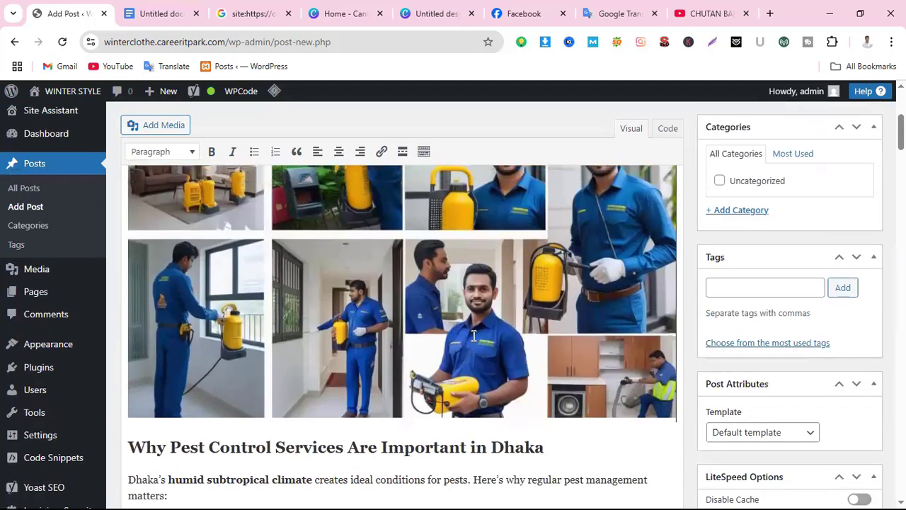
left_click(475, 336)
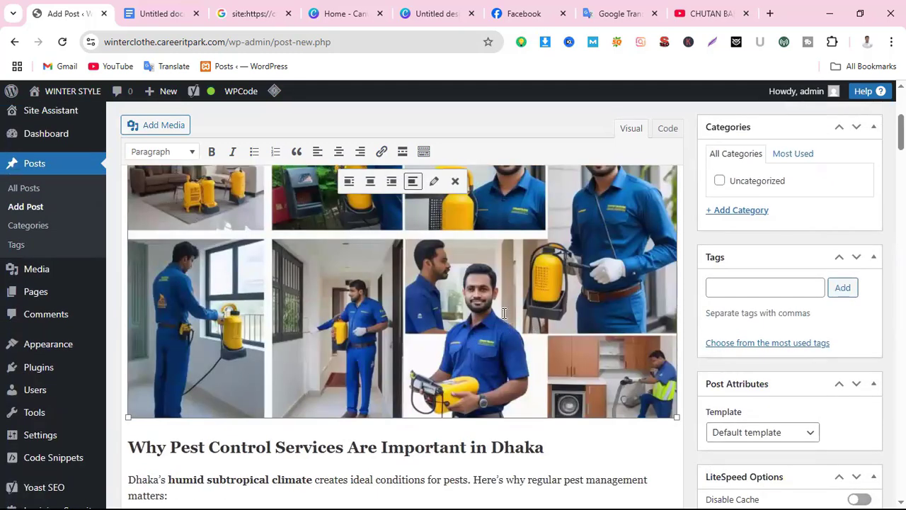
scroll(499, 314, "up", 2)
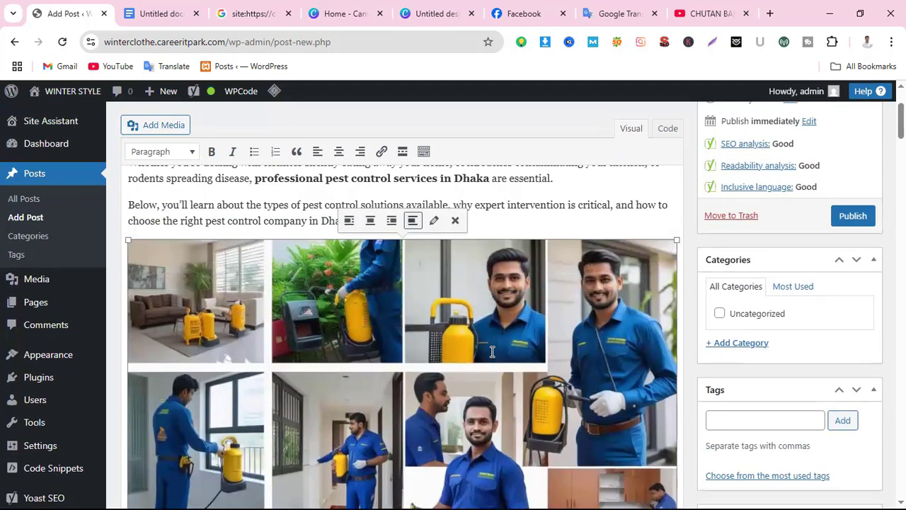
scroll(492, 349, "down", 1)
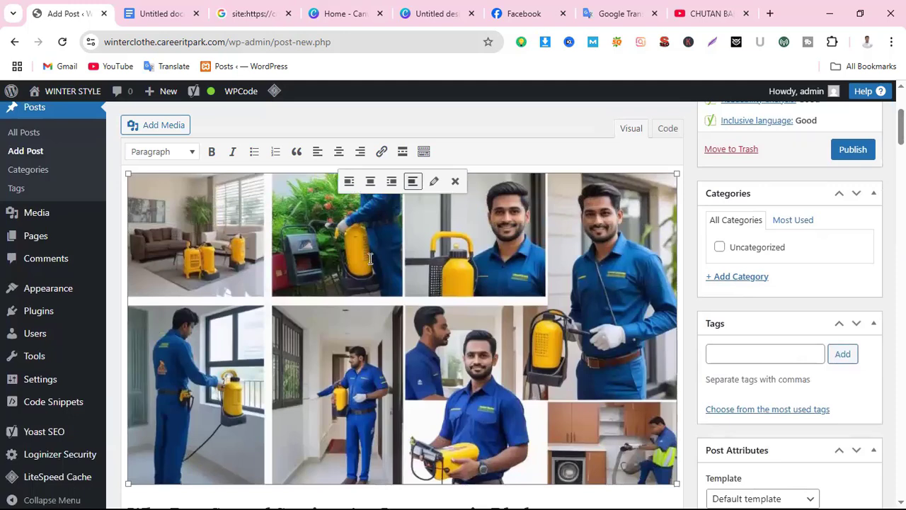
left_click(434, 181)
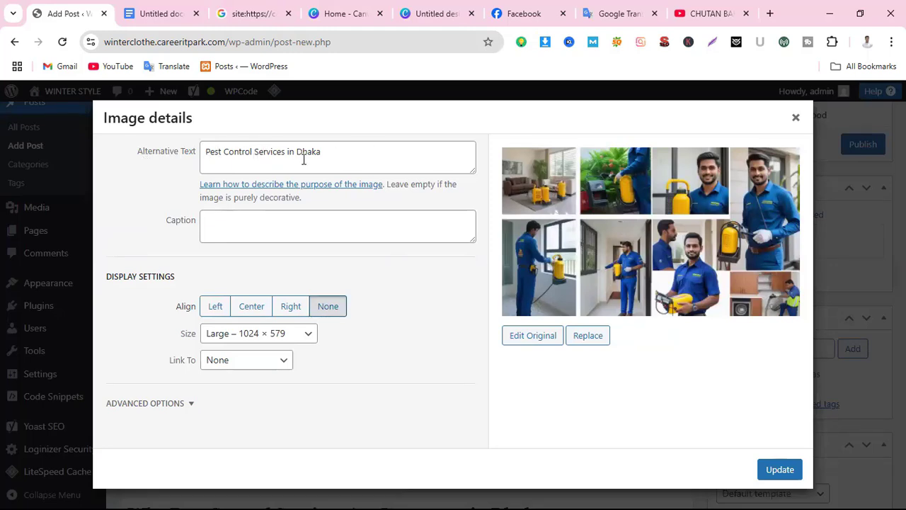
left_click(779, 469)
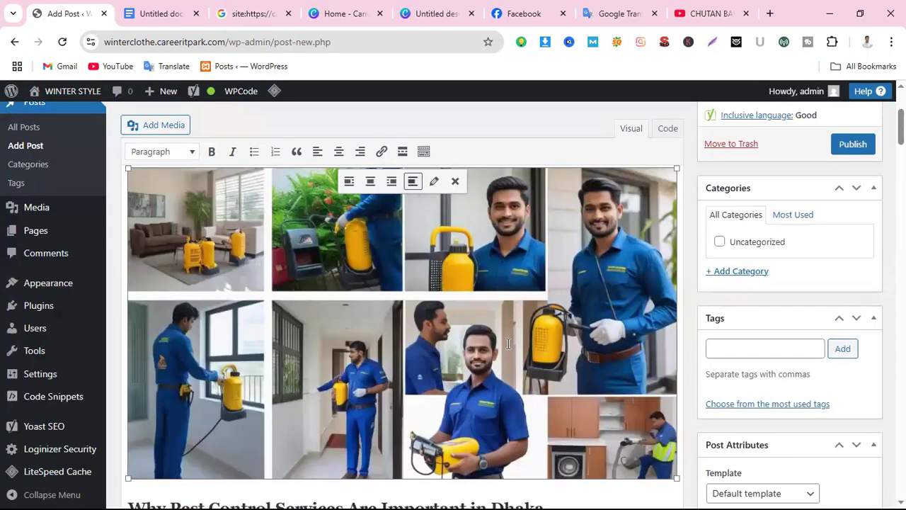
Examine the post's Yoast SEO analysis, including the link problems, the SEO title improvement and the image-related results.
scroll(617, 322, "down", 4)
scroll(617, 322, "down", 20)
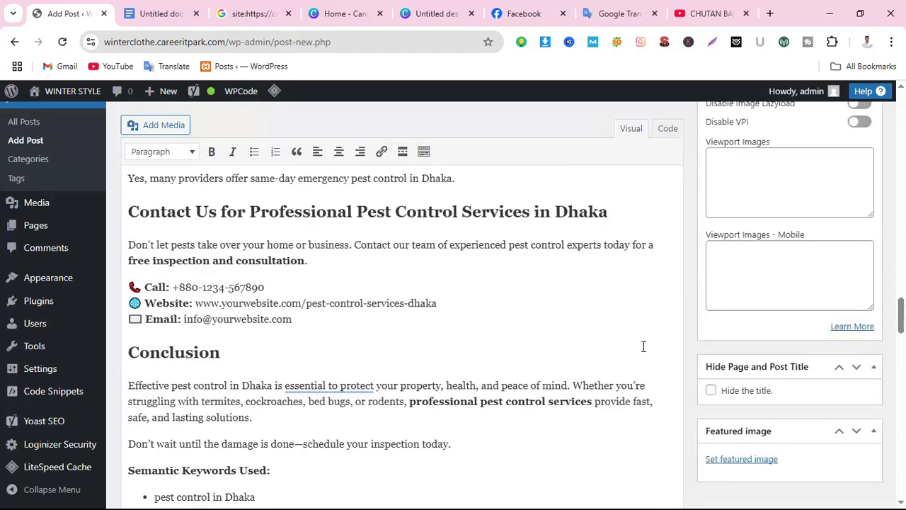
scroll(645, 353, "down", 12)
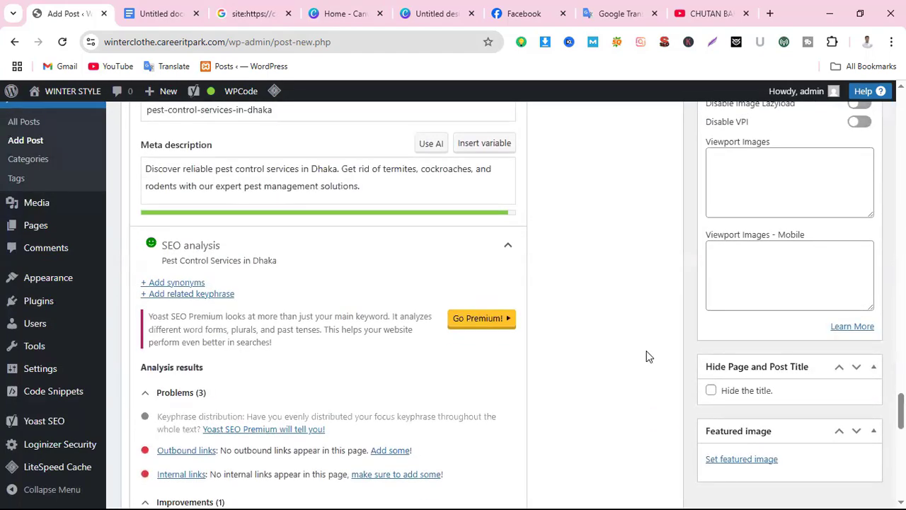
scroll(647, 357, "up", 2)
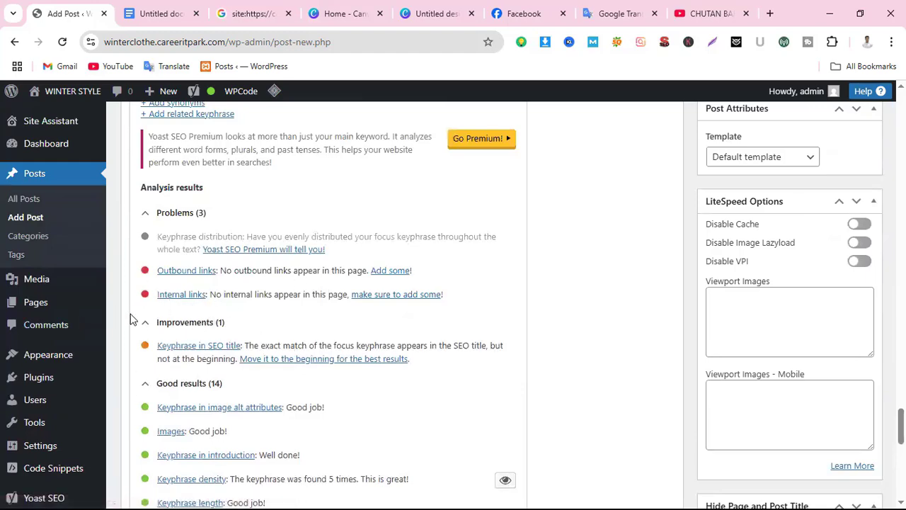
scroll(193, 314, "down", 2)
scroll(214, 296, "down", 2)
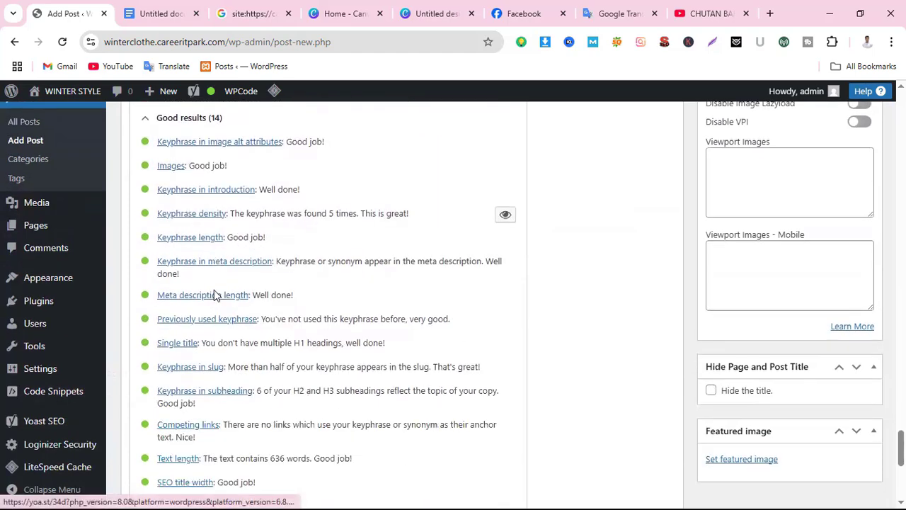
scroll(215, 295, "up", 1)
scroll(275, 251, "up", 3)
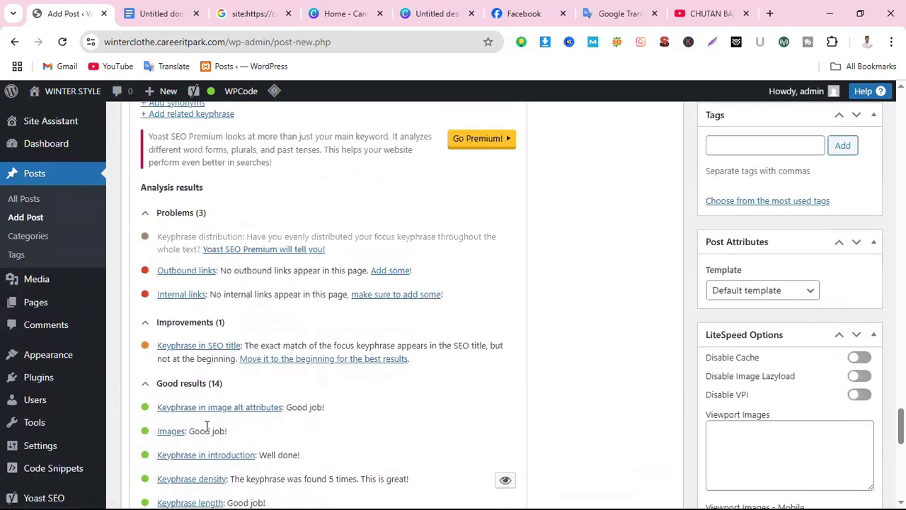
scroll(232, 439, "down", 2)
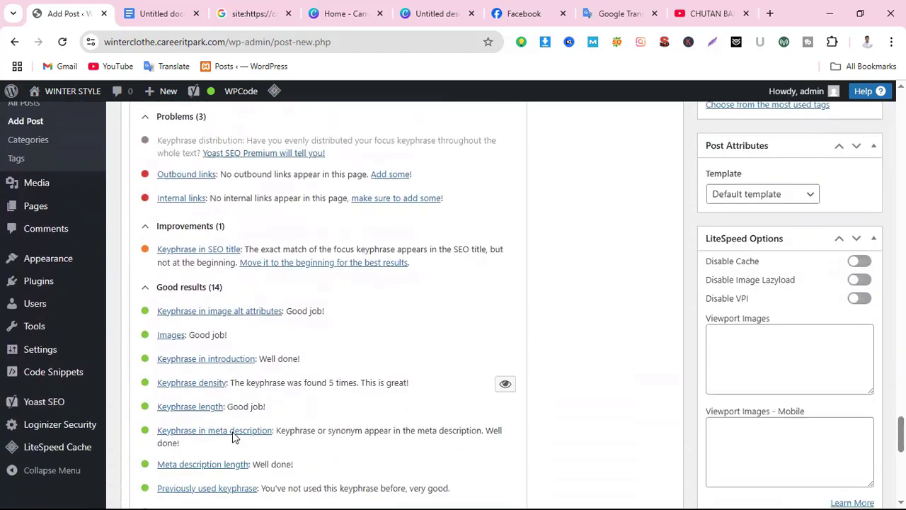
scroll(234, 437, "down", 1)
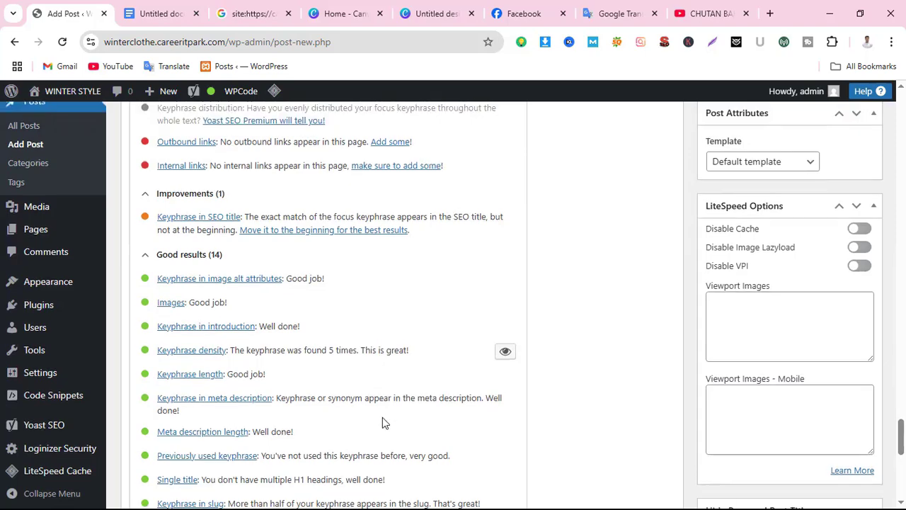
scroll(382, 418, "up", 15)
scroll(348, 381, "down", 10)
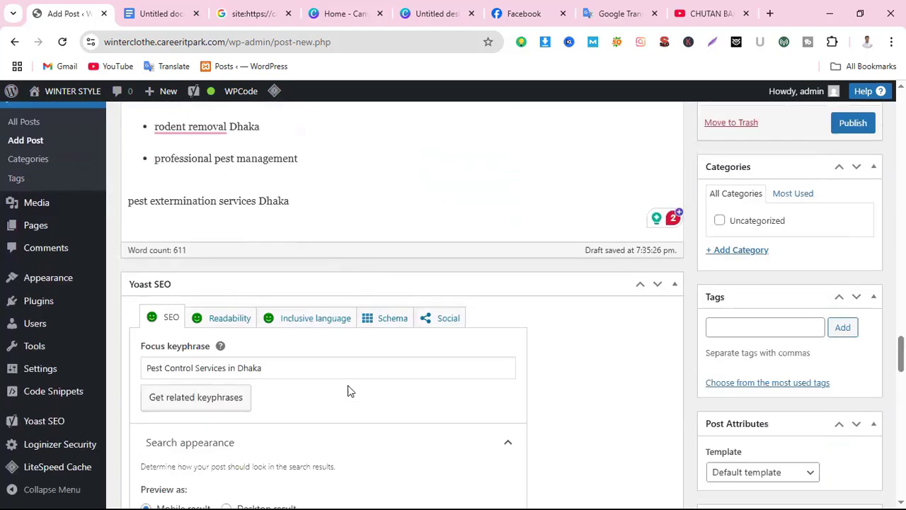
scroll(269, 378, "down", 3)
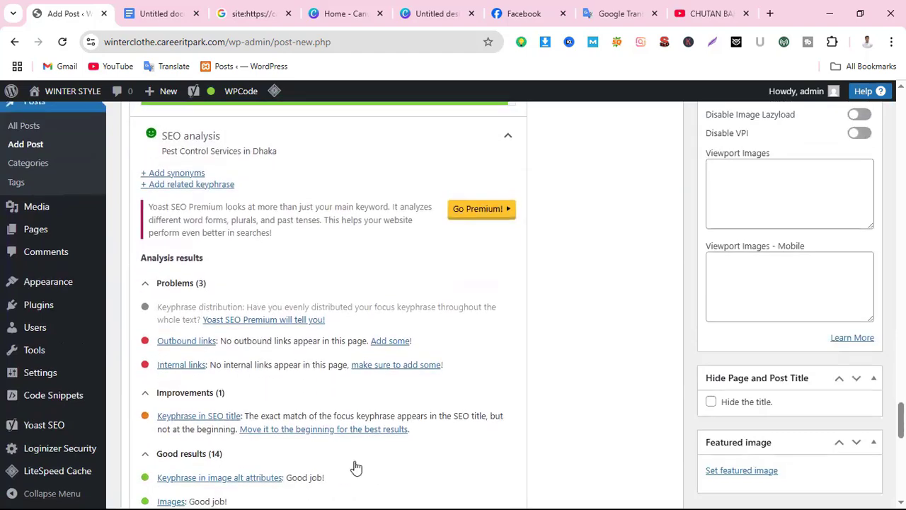
Open the WINTER STYLE site's front end in a new browser tab and switch to it.
scroll(354, 464, "up", 15)
scroll(360, 447, "up", 15)
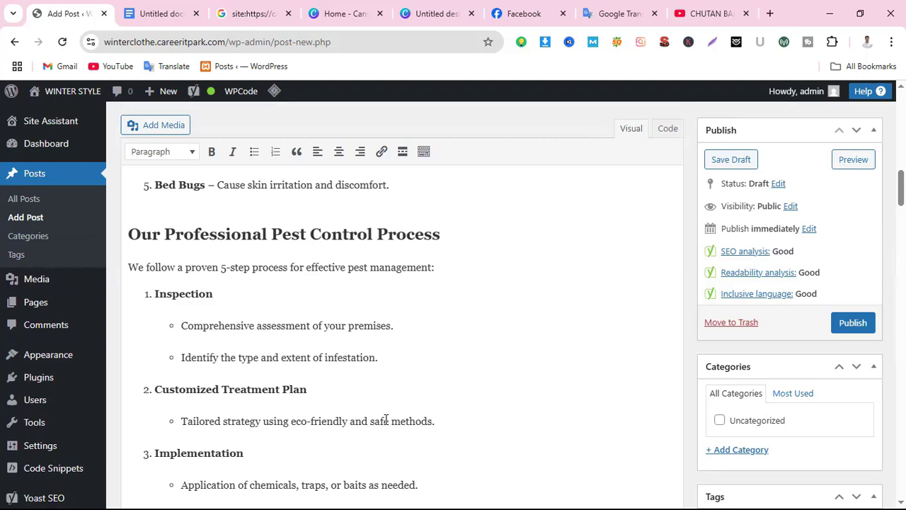
scroll(385, 420, "up", 8)
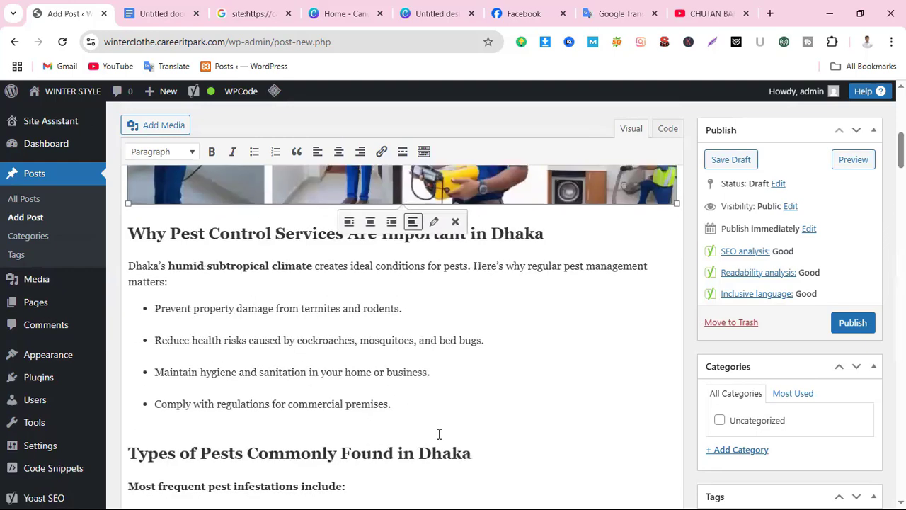
scroll(439, 434, "up", 5)
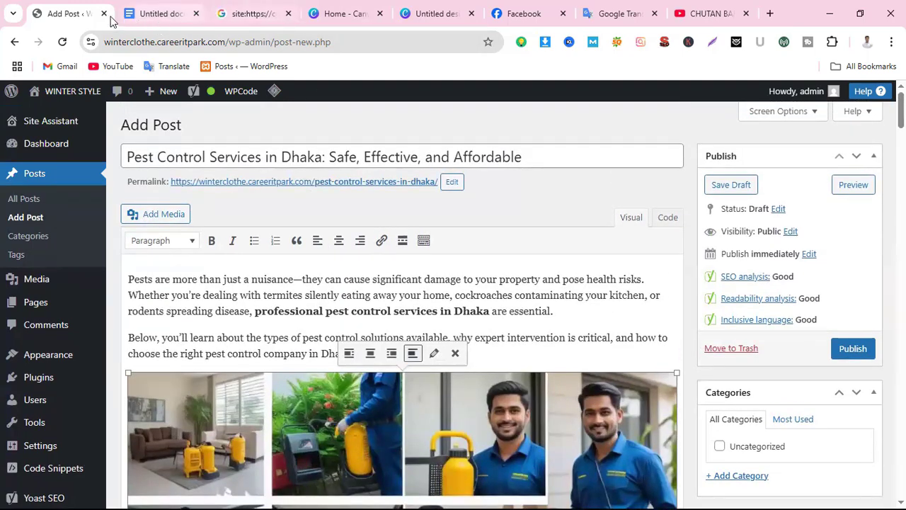
right_click(87, 105)
left_click(92, 108)
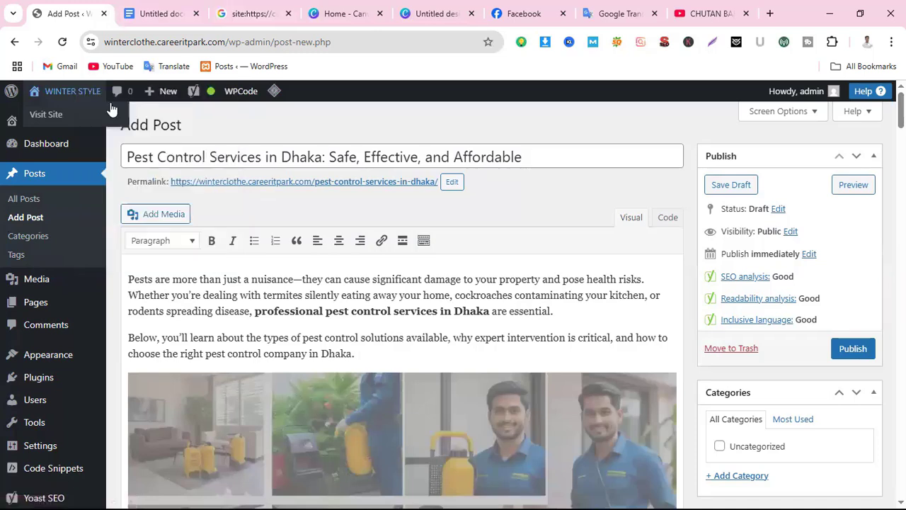
left_click(149, 19)
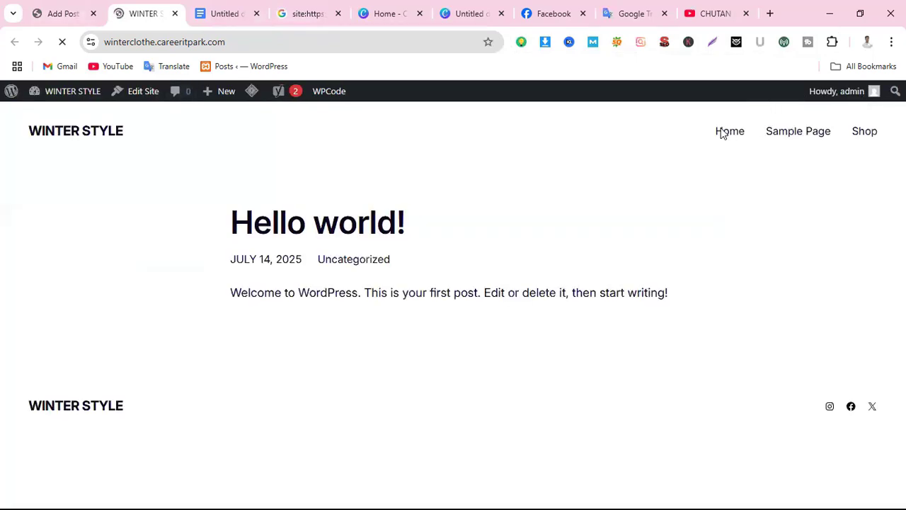
Open the WINTER STYLE site's Home page and copy its web address.
left_click(720, 117)
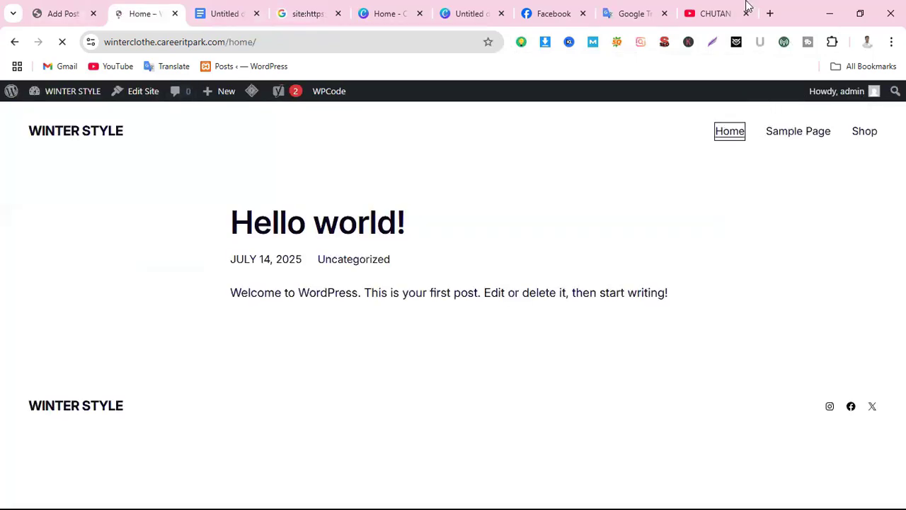
left_click(300, 41)
key("ctrl+c")
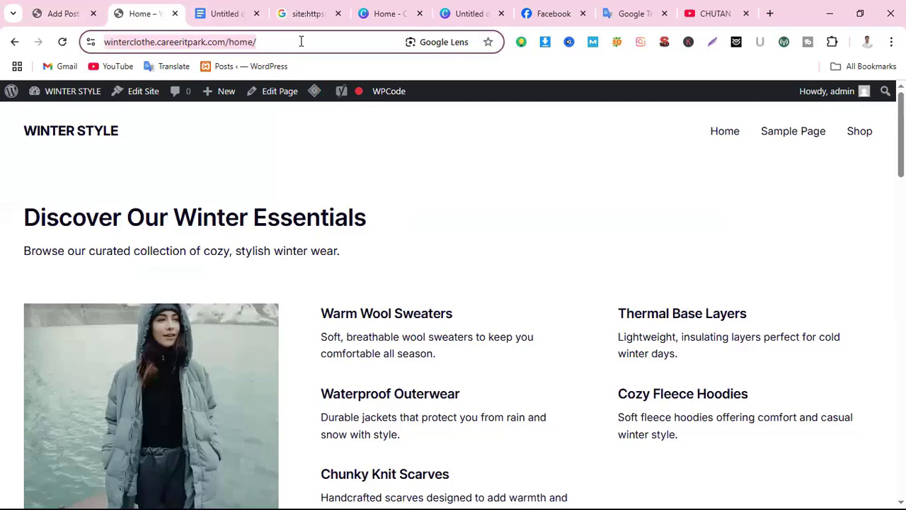
left_click(69, 9)
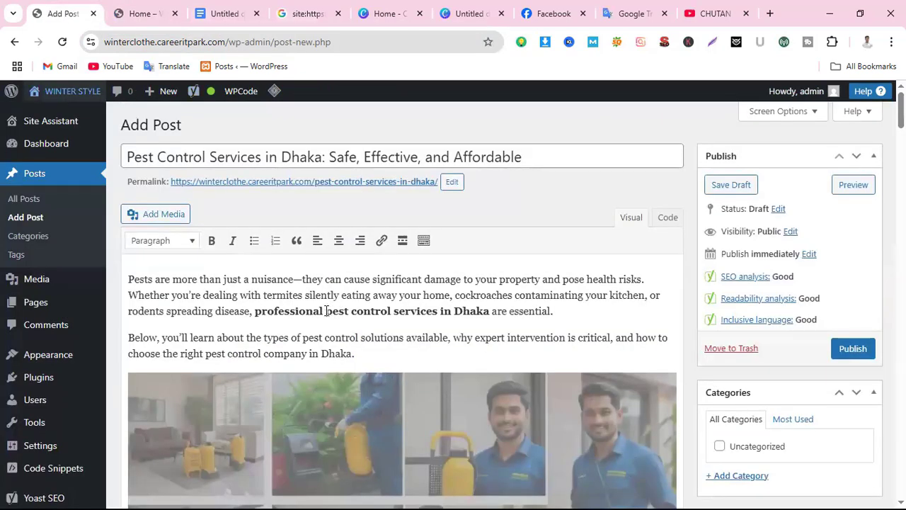
left_click_drag(327, 312, 489, 317)
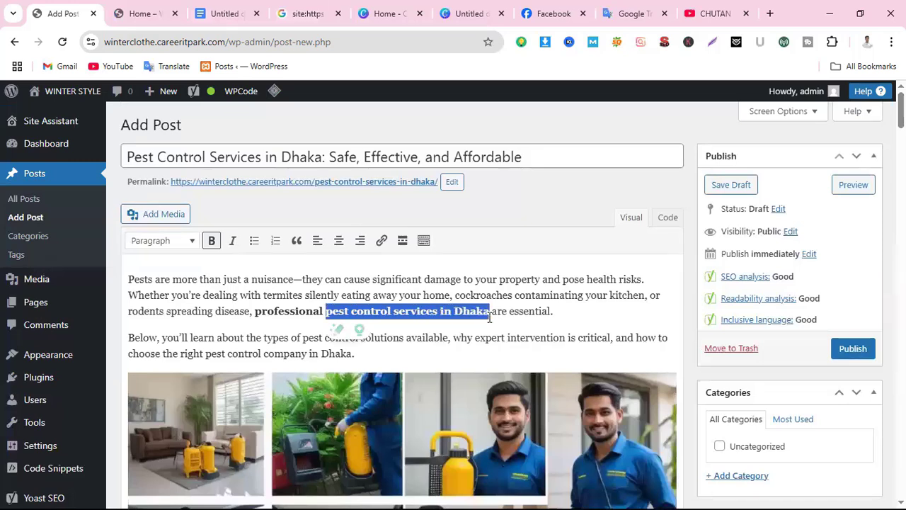
left_click(381, 241)
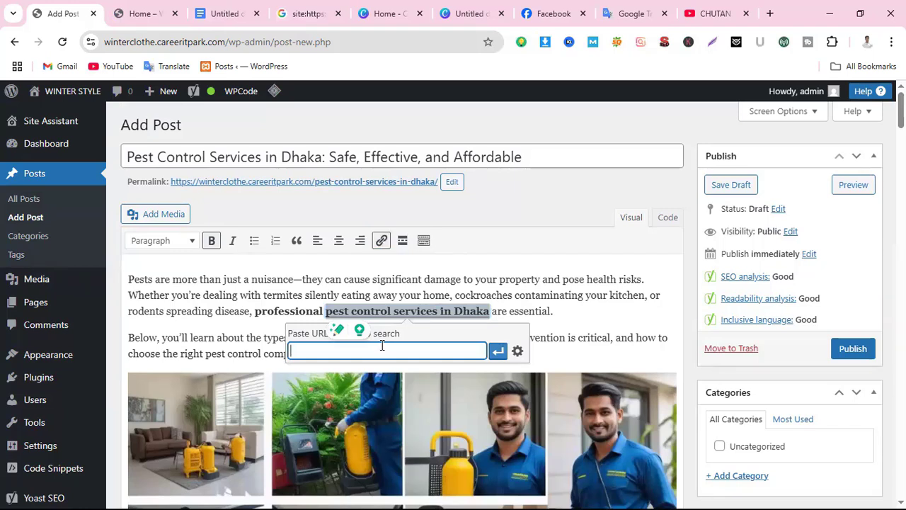
key("ctrl+v")
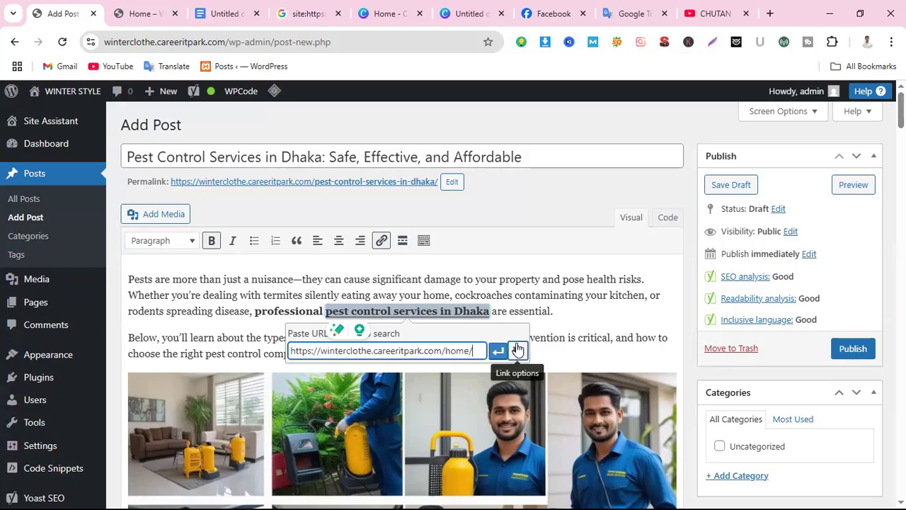
left_click(498, 351)
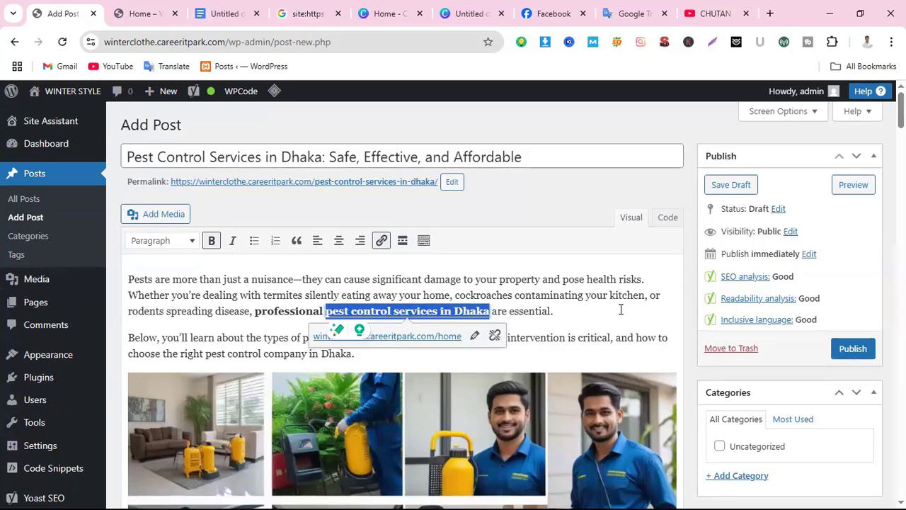
left_click(555, 312)
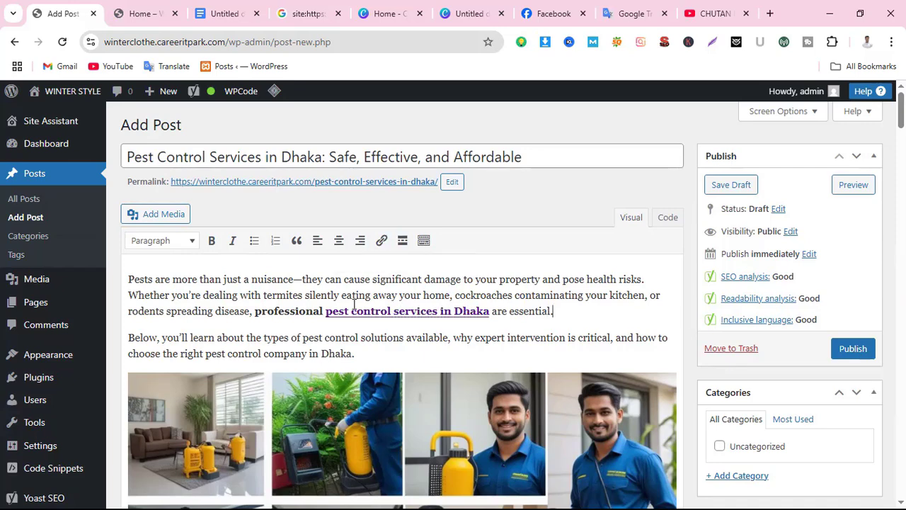
Check the link results in the post's Yoast SEO analysis and look back over the article up to its title.
scroll(591, 327, "down", 15)
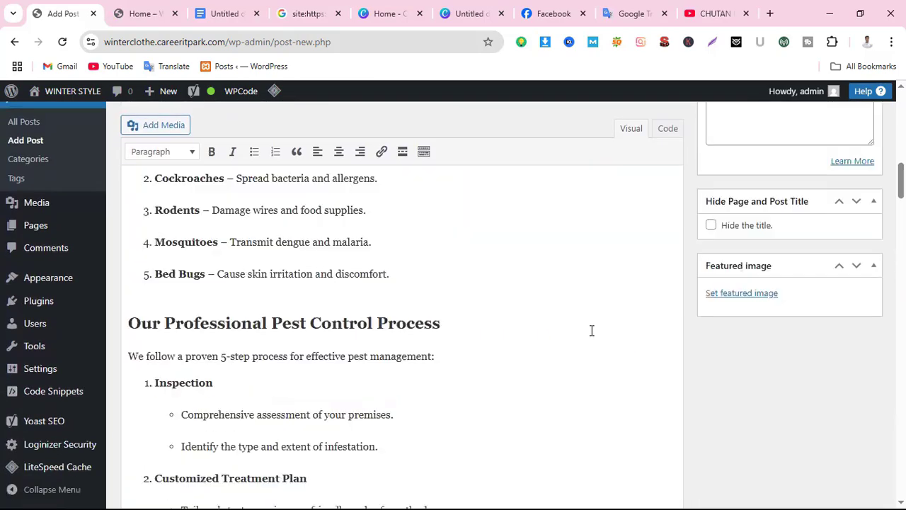
scroll(491, 384, "down", 20)
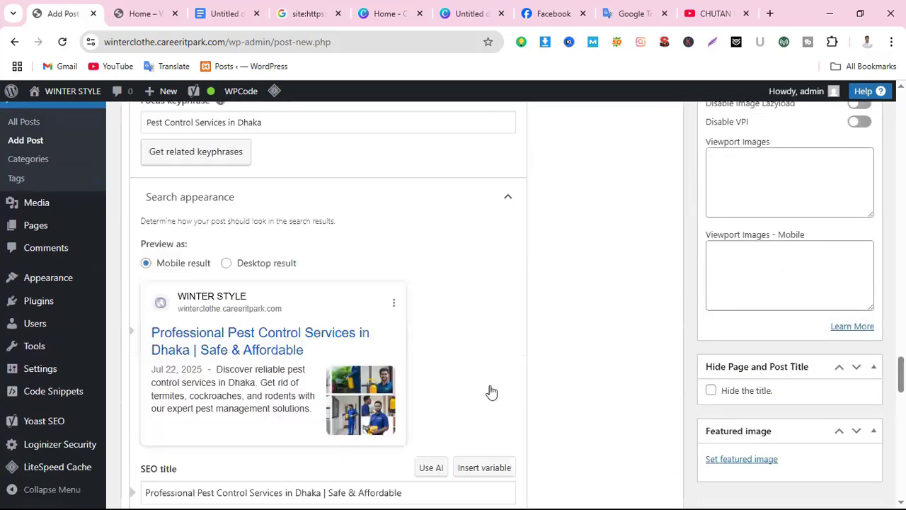
scroll(490, 392, "down", 5)
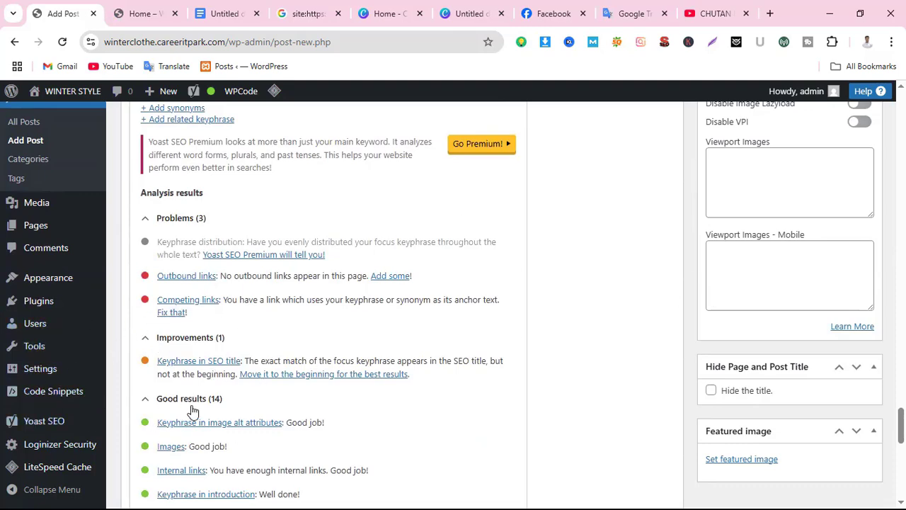
scroll(188, 408, "down", 2)
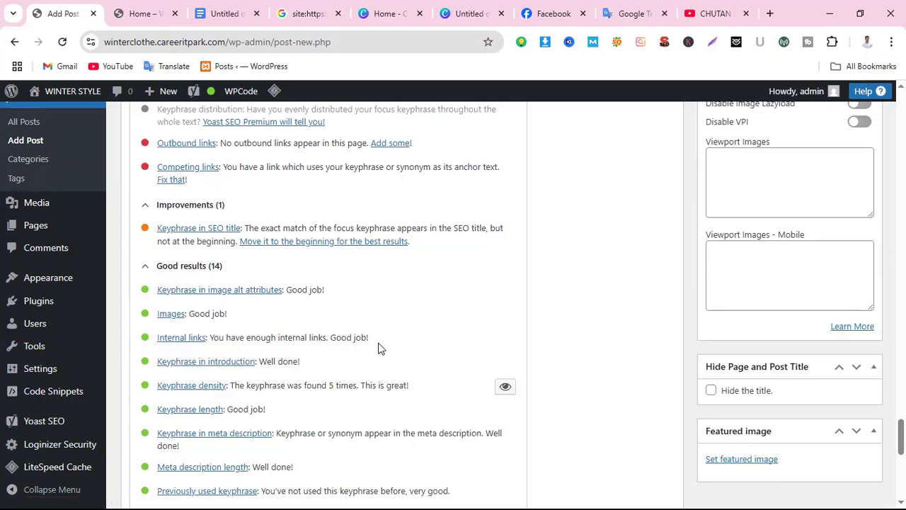
scroll(461, 437, "up", 15)
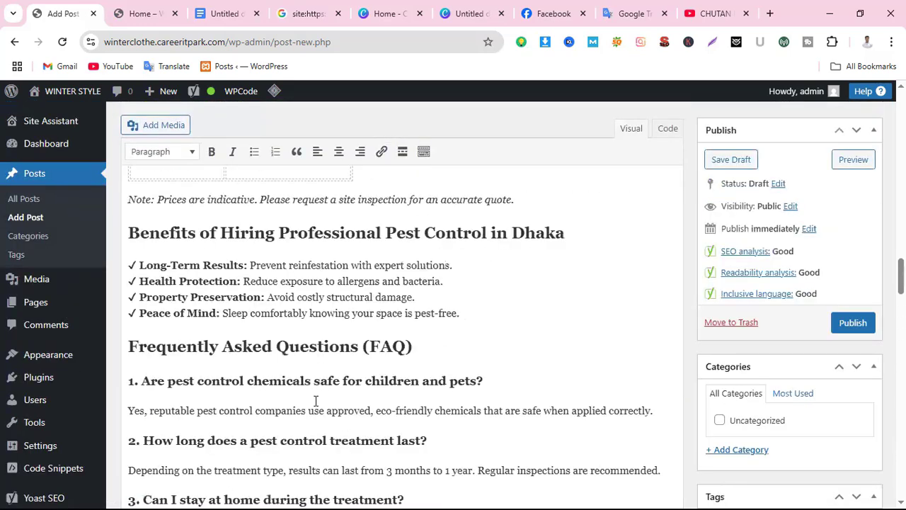
scroll(379, 367, "up", 5)
scroll(416, 436, "up", 10)
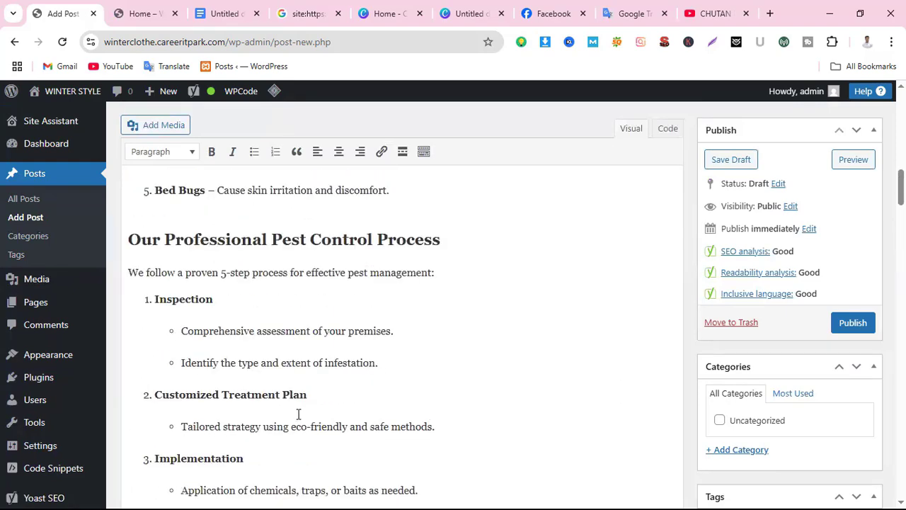
scroll(298, 414, "up", 7)
scroll(311, 421, "down", 3)
scroll(324, 428, "up", 3)
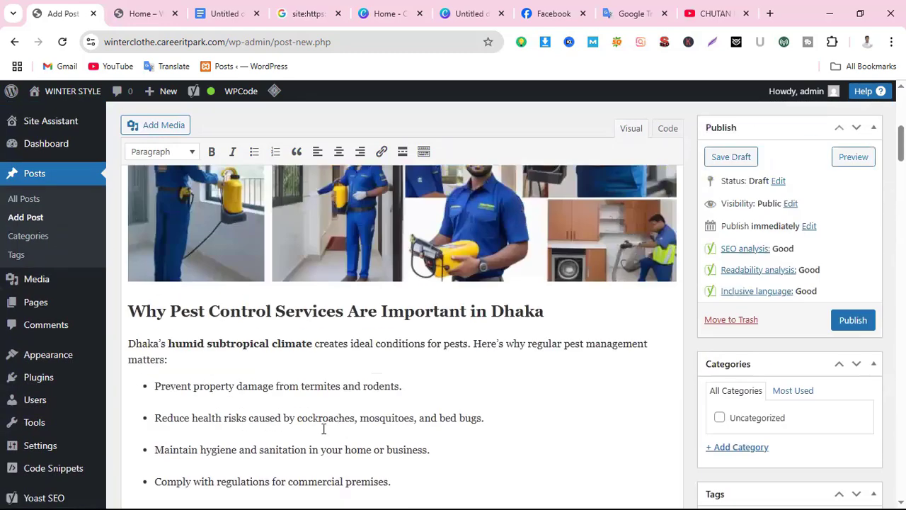
scroll(325, 425, "up", 5)
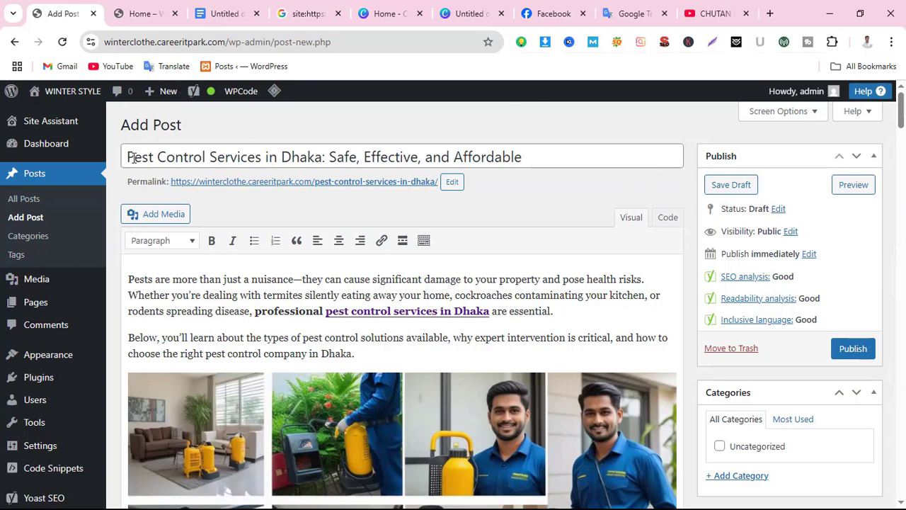
Select the keyphrase in the post title, and search Google for "pest control services" in a new browser tab.
left_click_drag(130, 157, 325, 164)
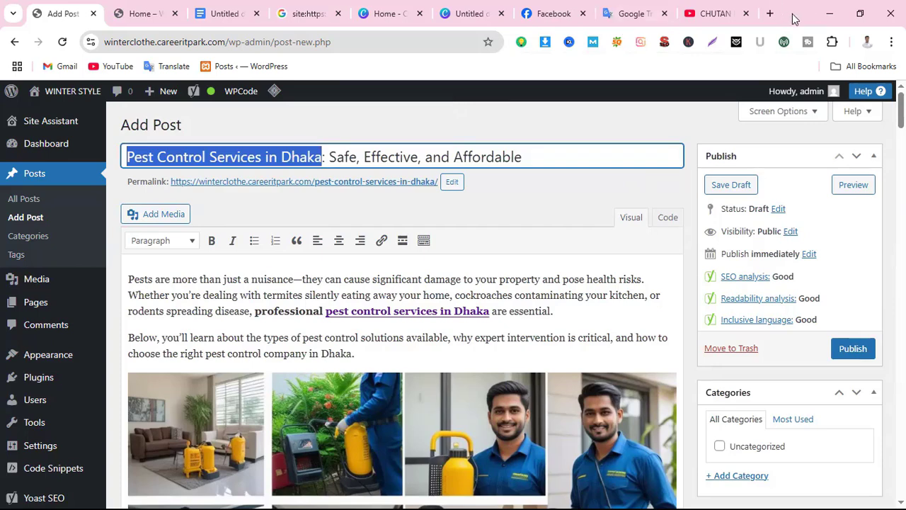
left_click(771, 14)
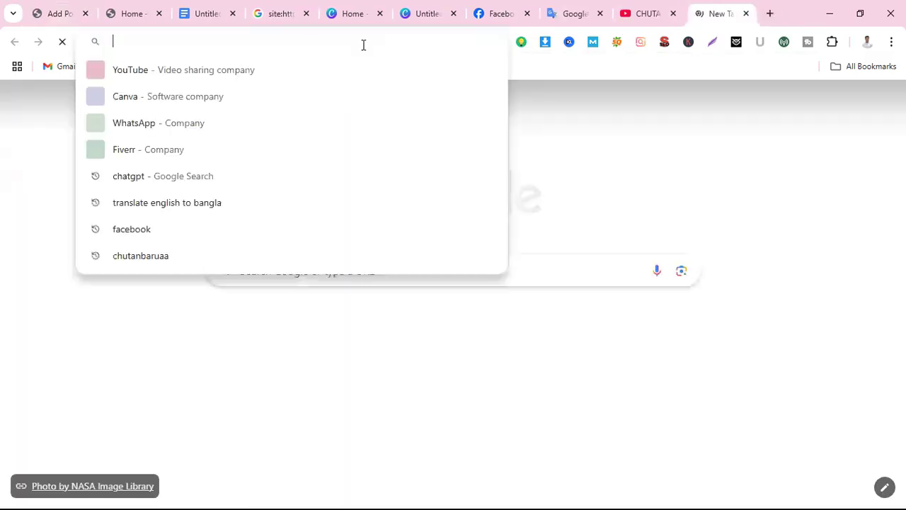
type("pest")
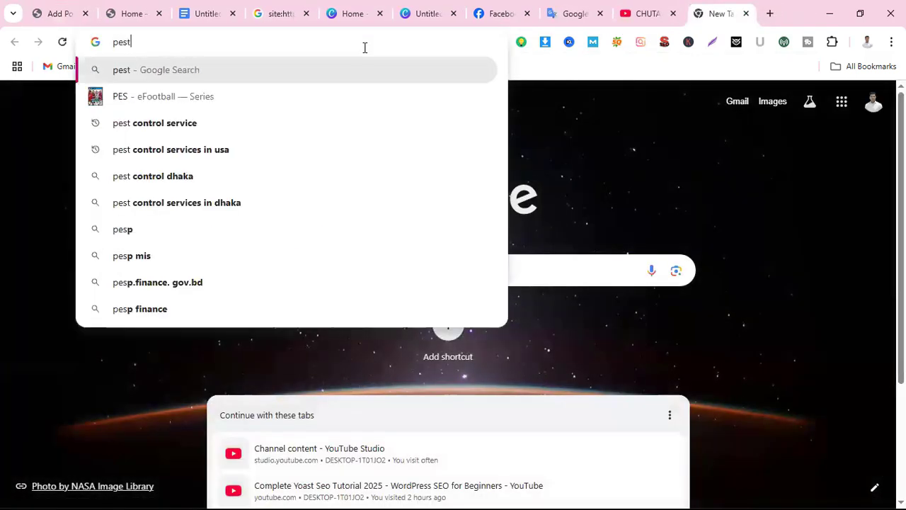
type(" cont")
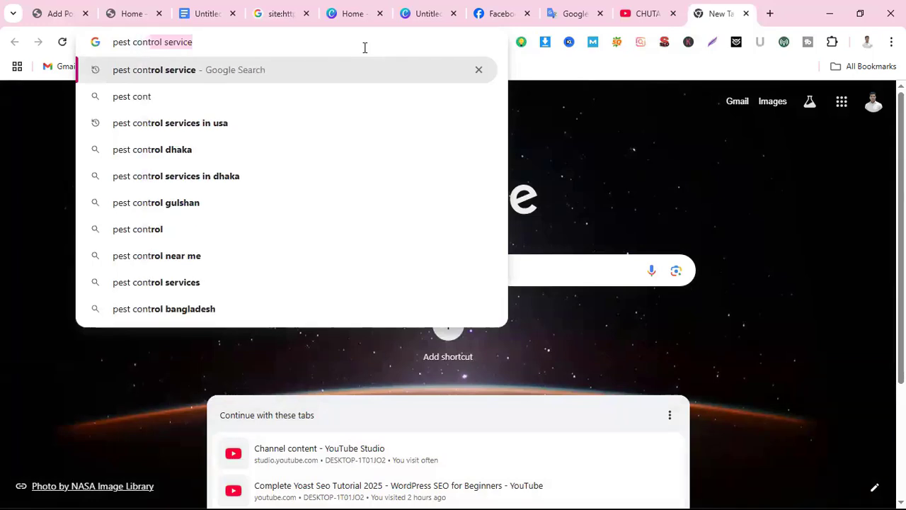
type("rol services")
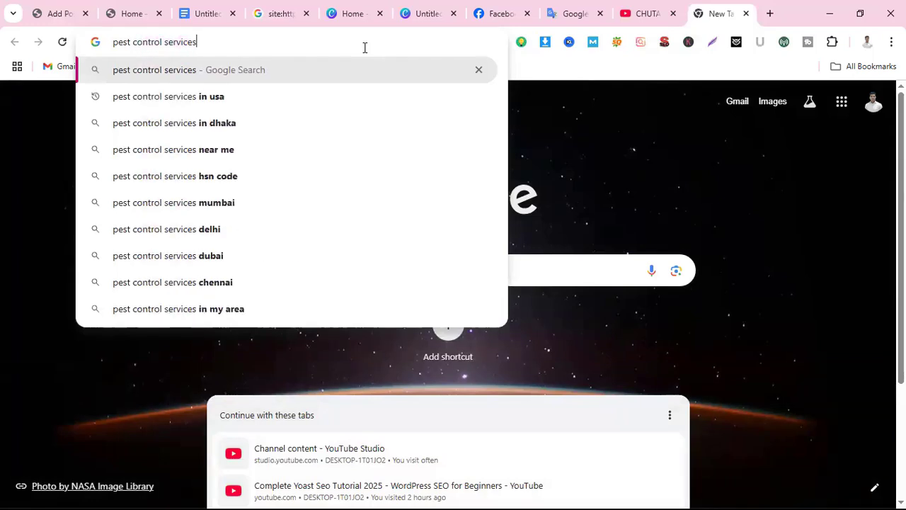
key("Return")
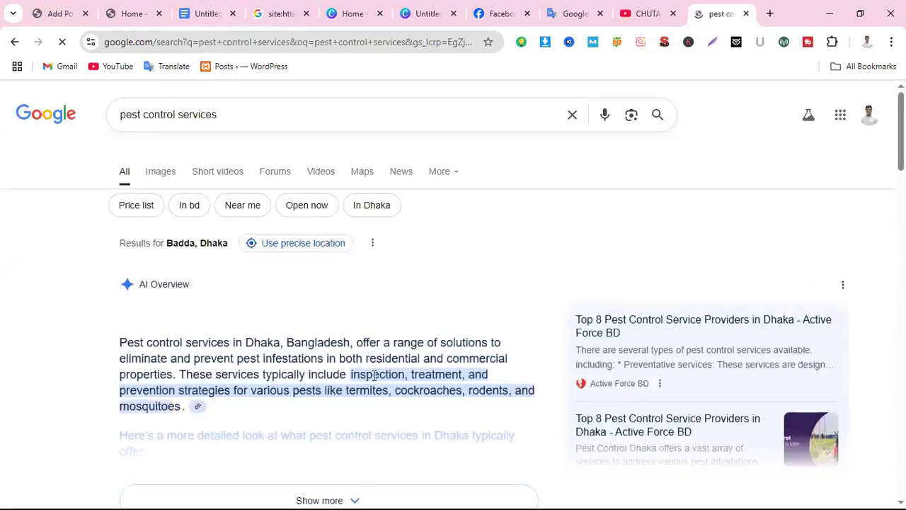
Look through the Google results for pest control services, including the local businesses and the listed company websites.
scroll(225, 346, "down", 2)
scroll(355, 377, "down", 2)
scroll(355, 377, "down", 2)
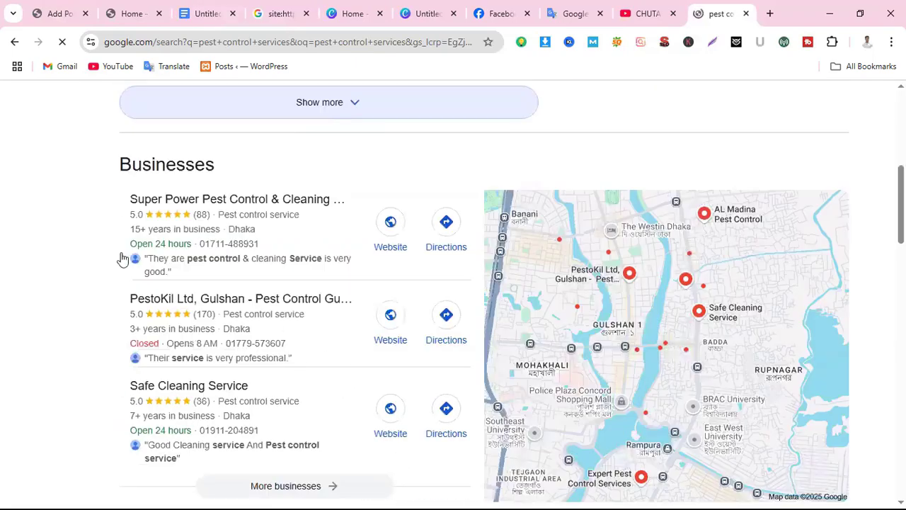
scroll(269, 404, "down", 3)
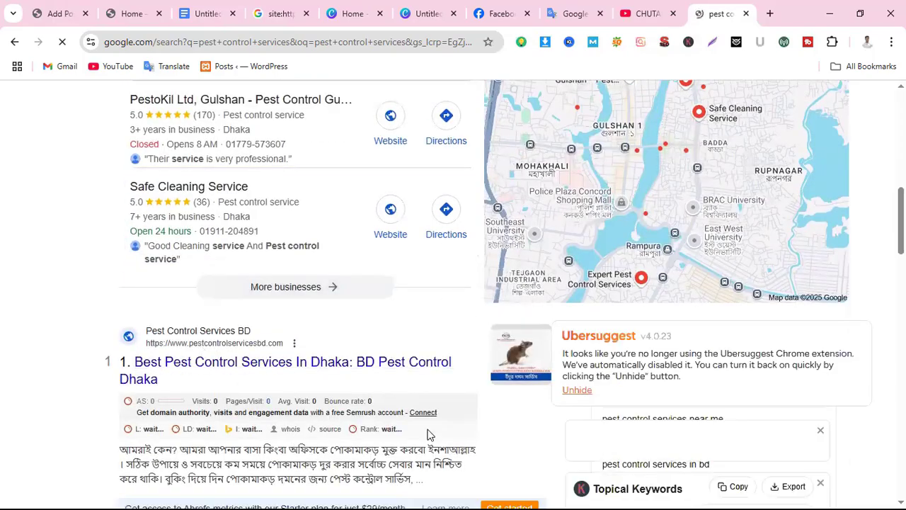
scroll(429, 430, "down", 3)
scroll(284, 362, "down", 2)
scroll(287, 382, "down", 3)
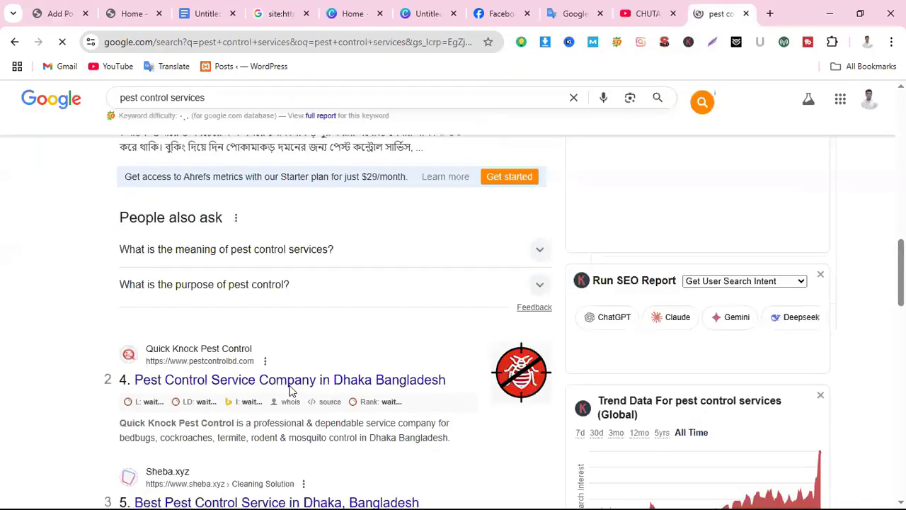
scroll(290, 418, "down", 7)
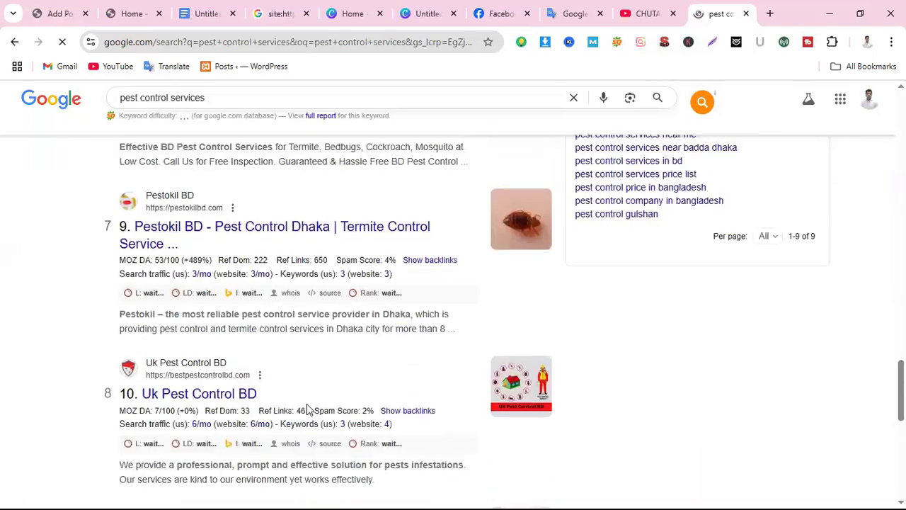
scroll(332, 305, "up", 15)
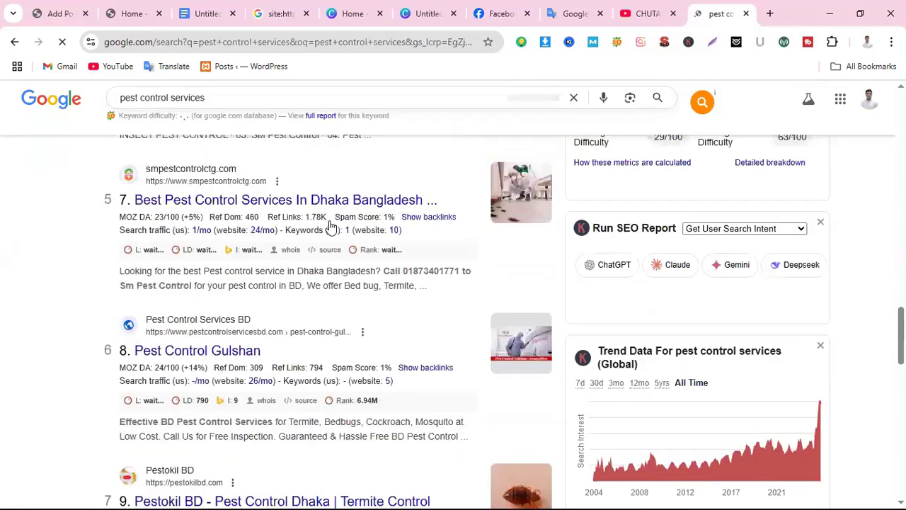
scroll(190, 283, "up", 5)
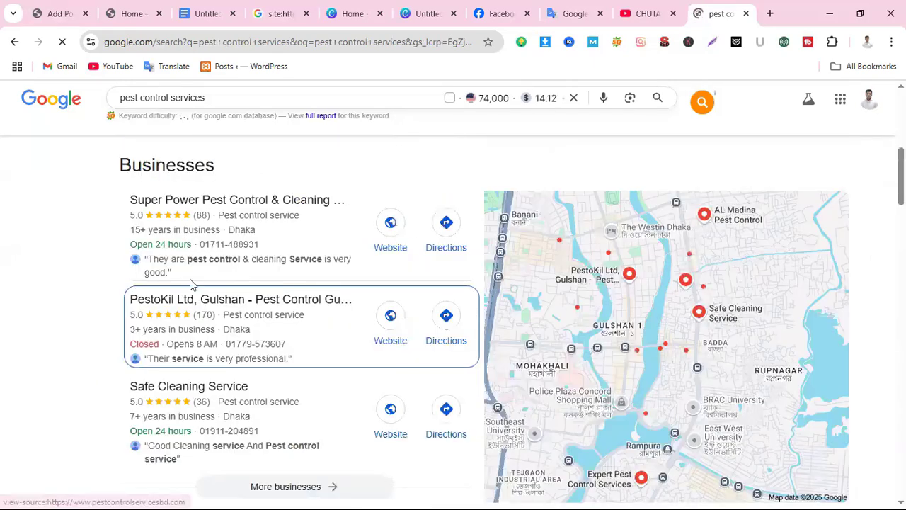
scroll(508, 351, "up", 7)
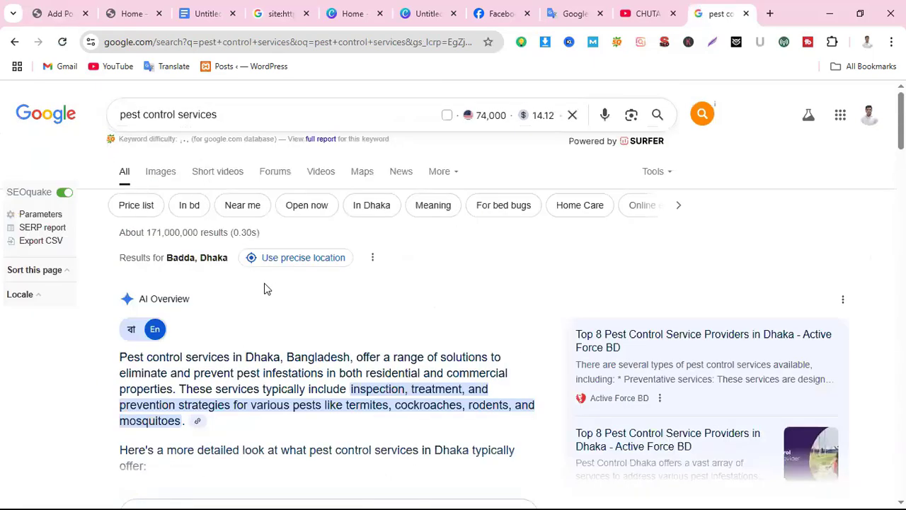
Expand the AI Overview for pest control services and look through the Google results below it, down to the tenth company listing.
scroll(212, 326, "down", 2)
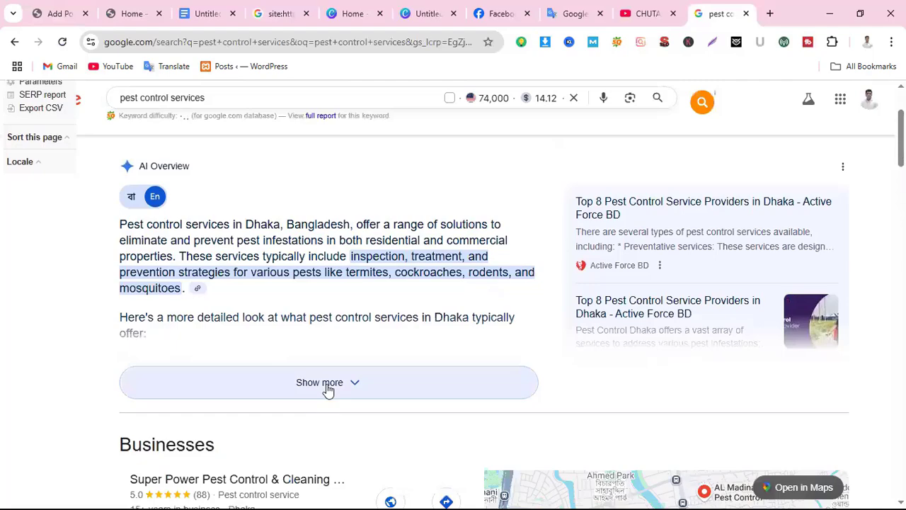
left_click(328, 384)
scroll(328, 390, "down", 6)
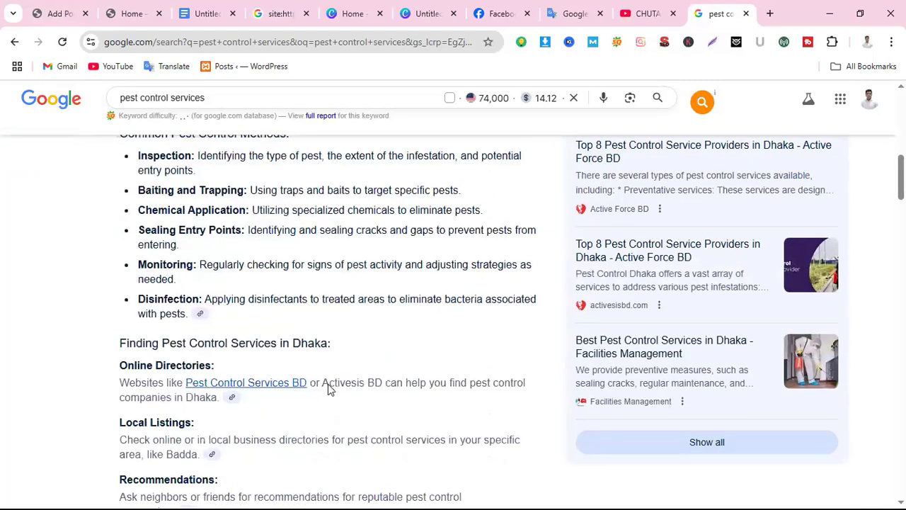
scroll(328, 389, "down", 3)
scroll(329, 391, "down", 9)
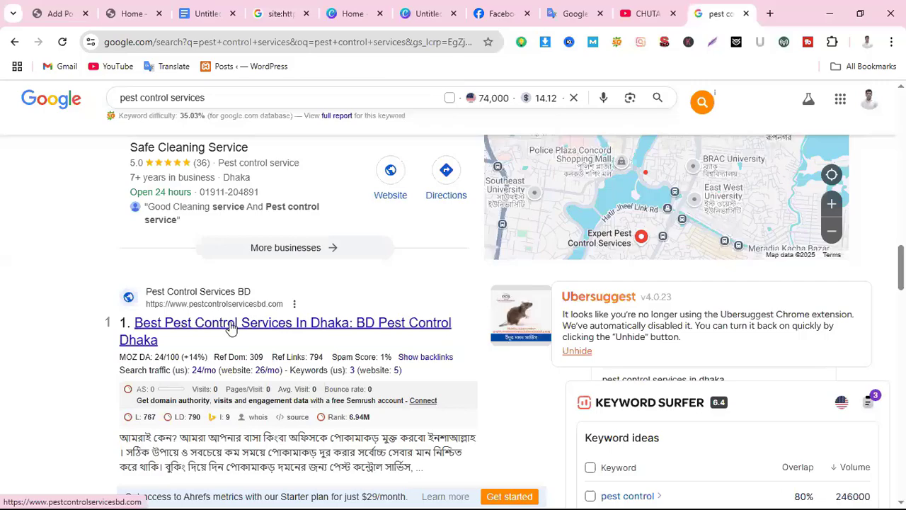
scroll(231, 328, "down", 7)
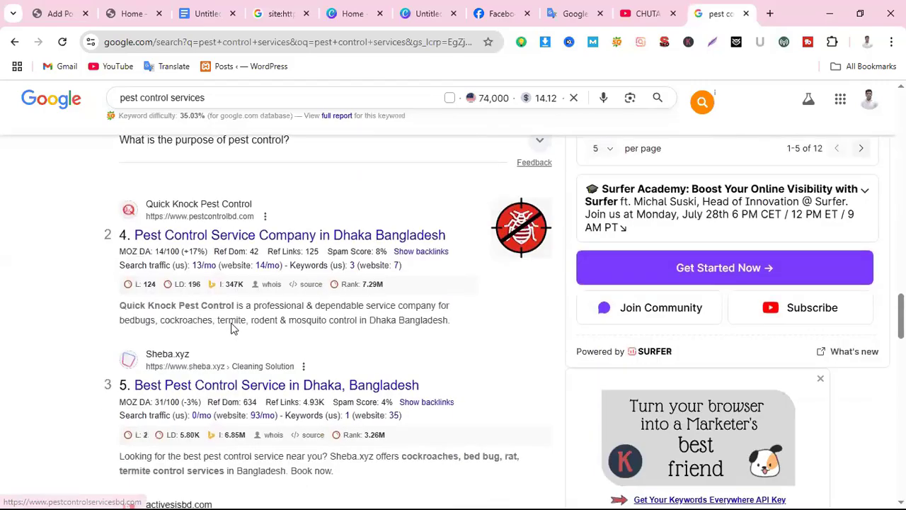
scroll(230, 325, "down", 9)
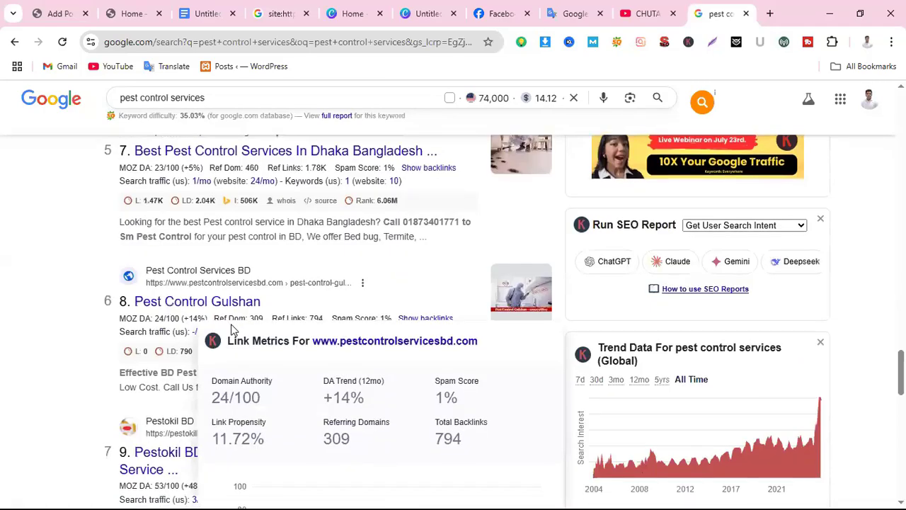
scroll(231, 324, "down", 4)
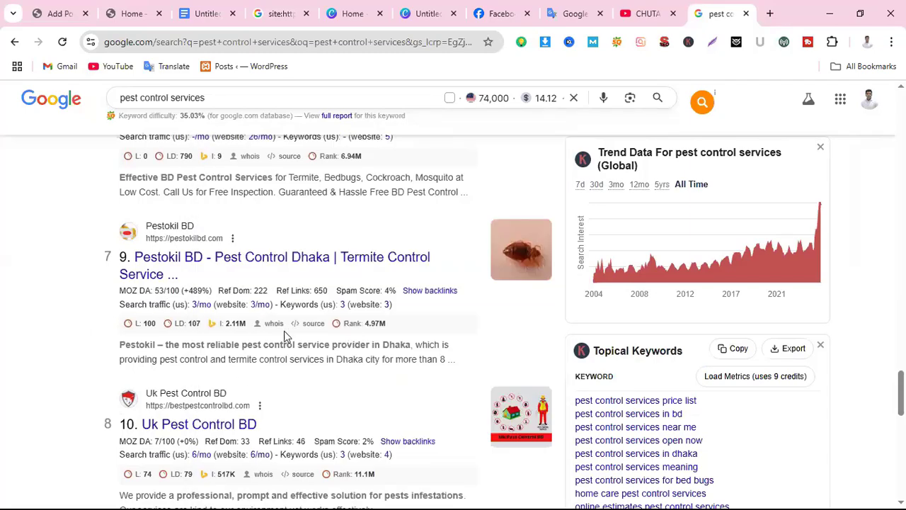
scroll(330, 346, "up", 4)
scroll(330, 347, "up", 1)
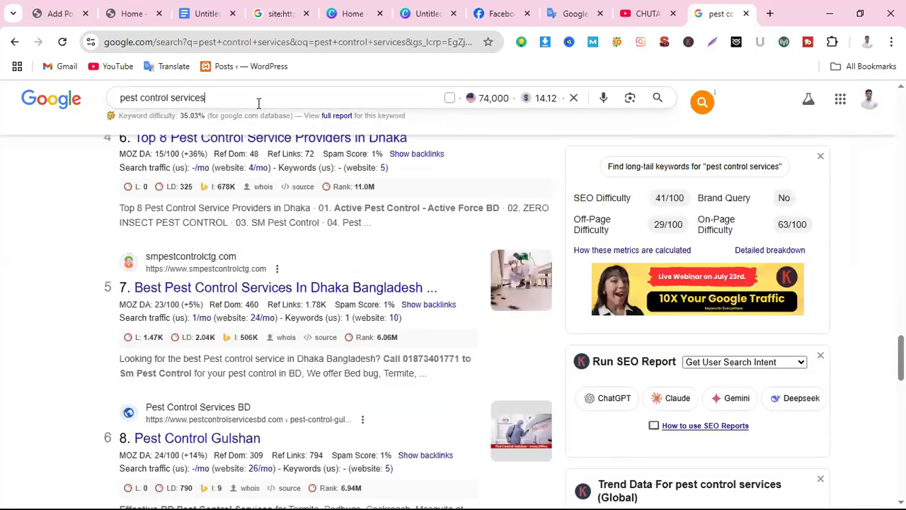
Refine the Google search to "pest control services in usa".
left_click(258, 103)
type("in u")
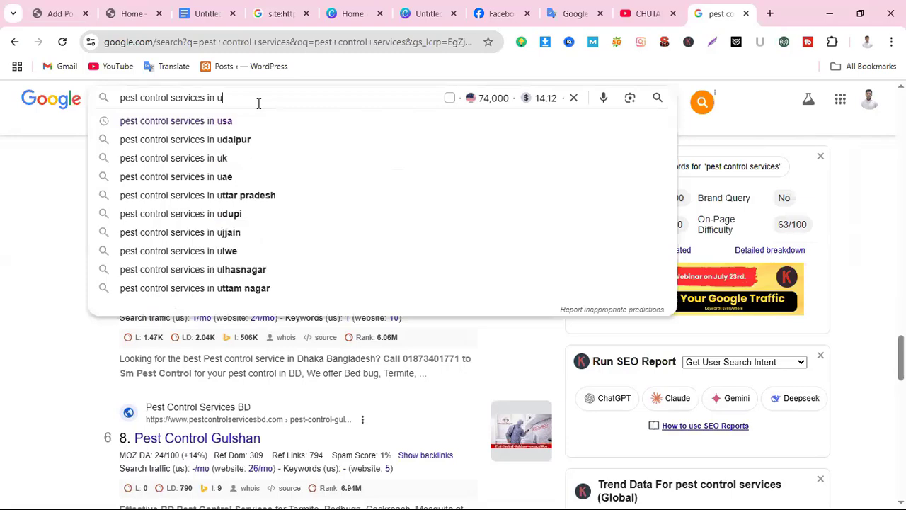
type("sa")
key("Return")
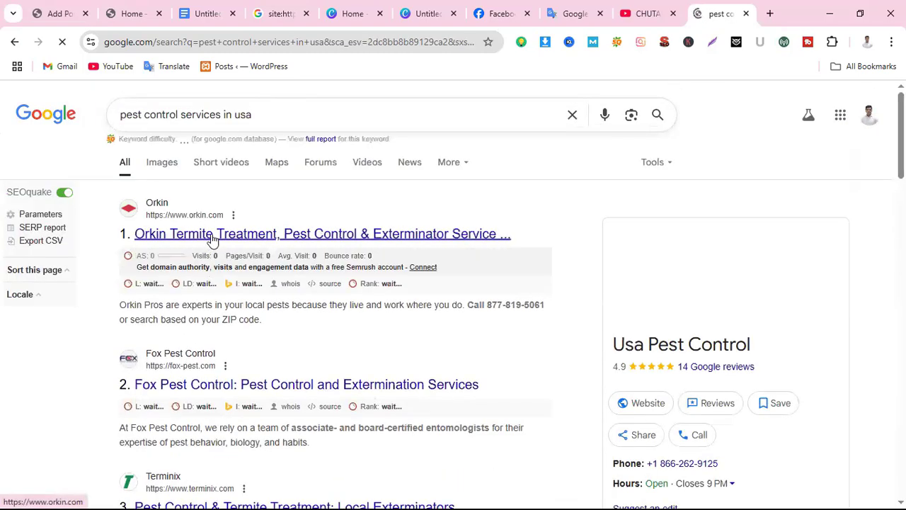
Open the Orkin website from the search results and copy its web address.
left_click(185, 234)
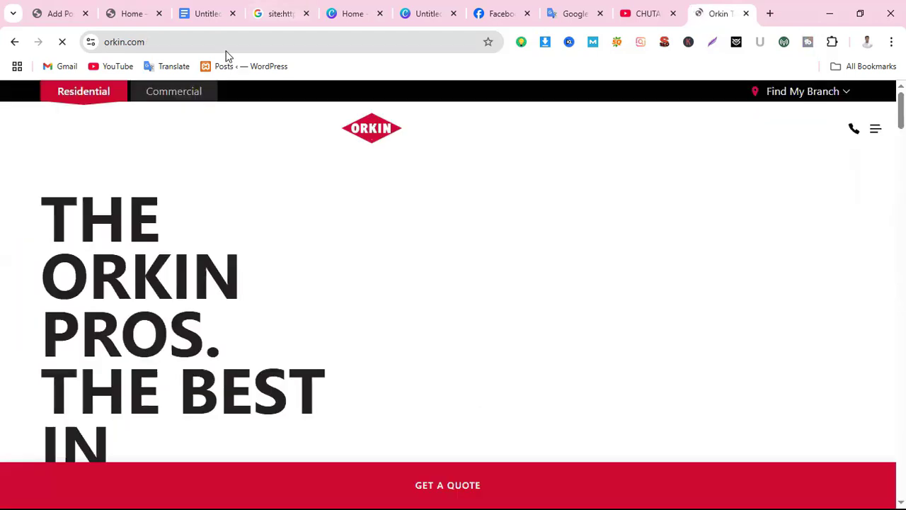
left_click(229, 41)
key("ctrl+c")
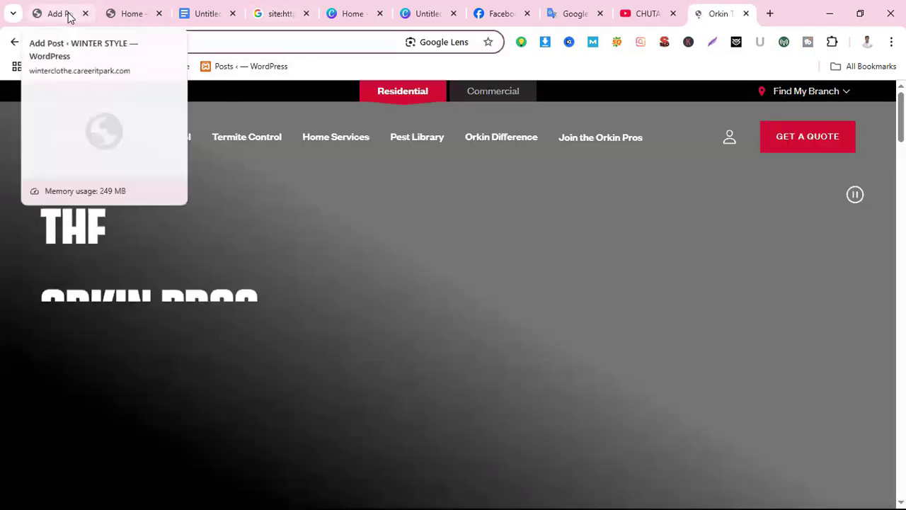
left_click(65, 14)
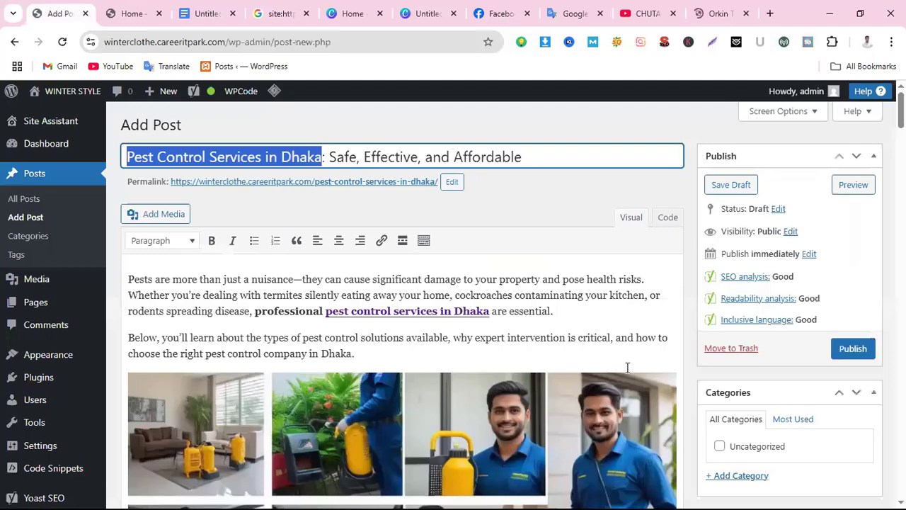
scroll(627, 368, "down", 5)
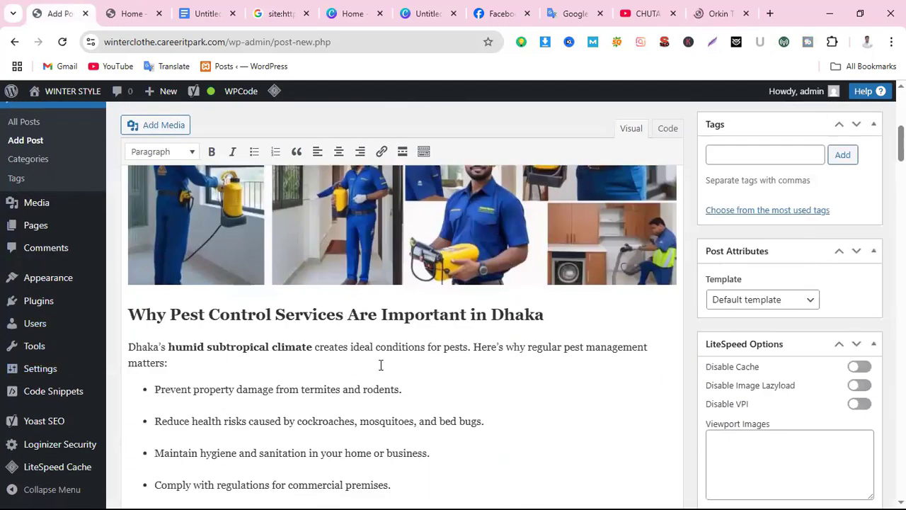
scroll(430, 404, "down", 2)
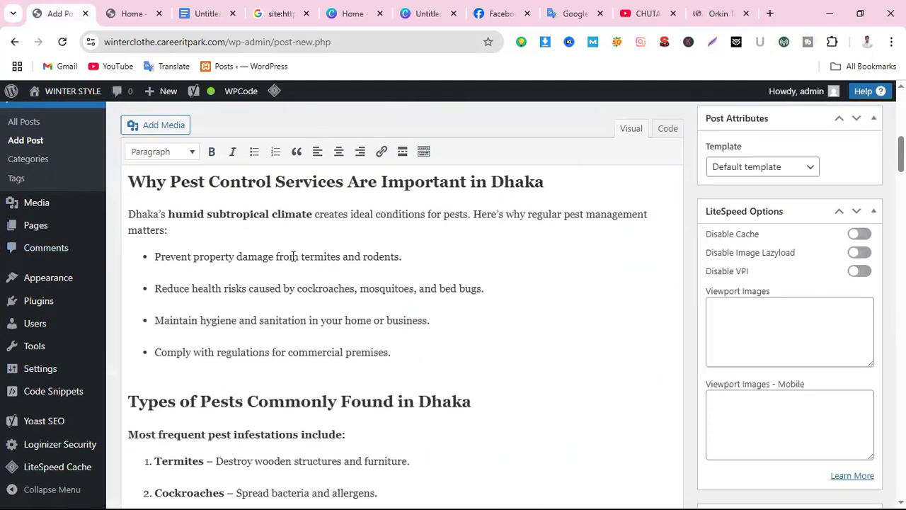
scroll(363, 440, "down", 2)
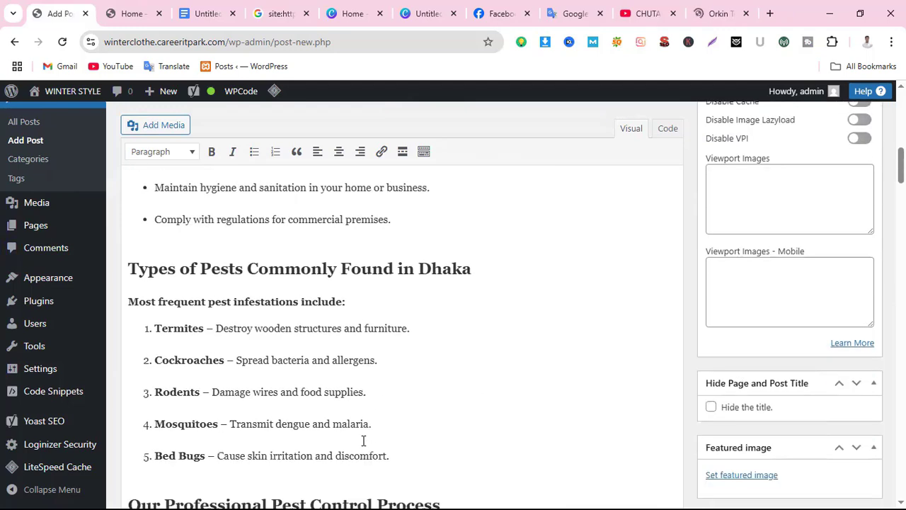
scroll(404, 376, "up", 3)
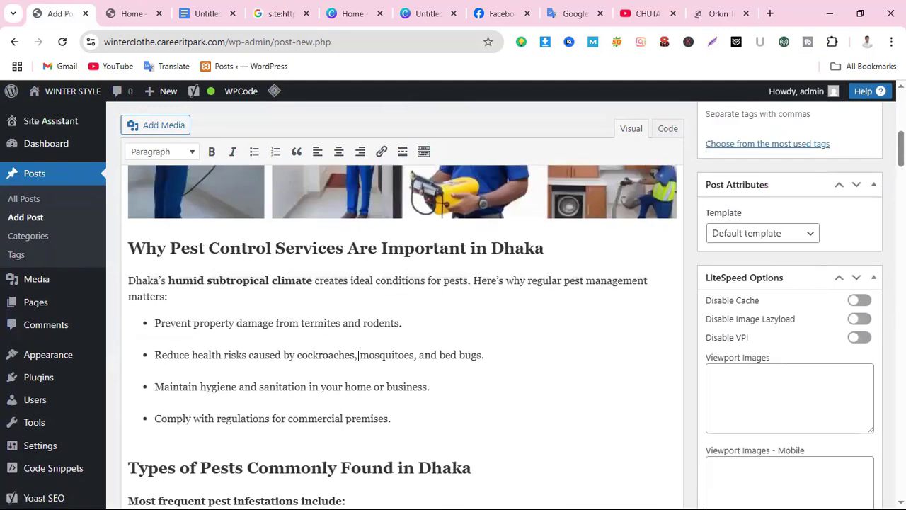
scroll(382, 352, "up", 6)
scroll(408, 350, "up", 1)
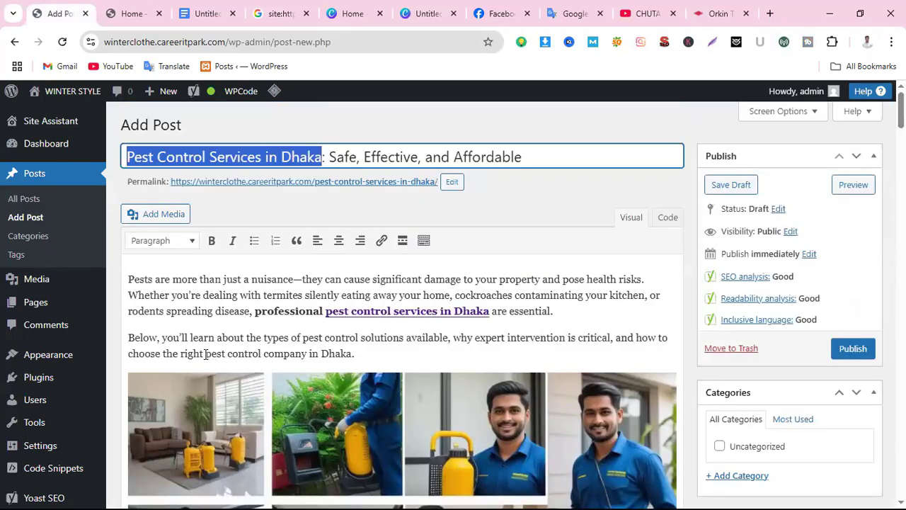
left_click_drag(205, 354, 387, 361)
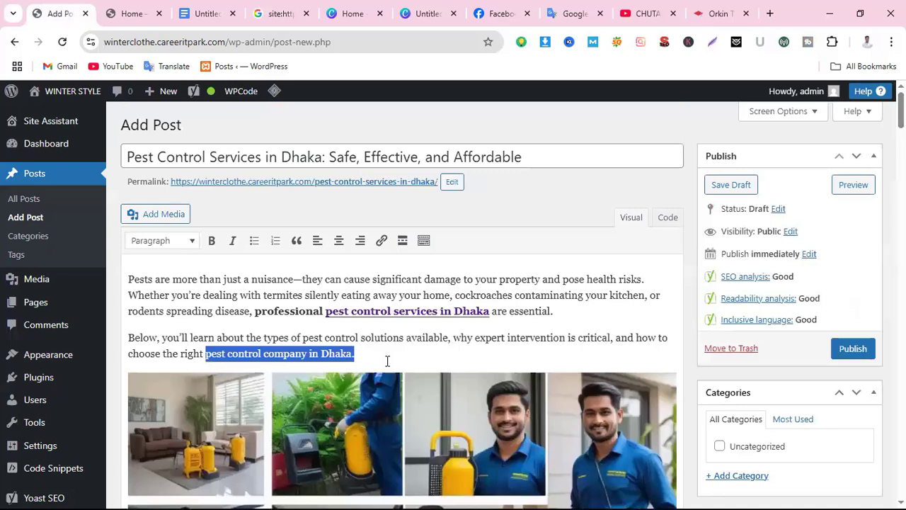
left_click(381, 240)
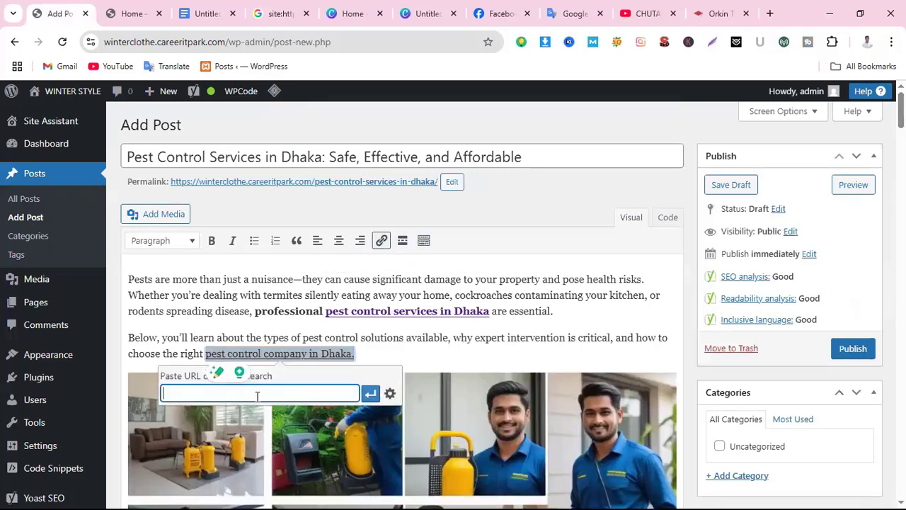
key("ctrl+v")
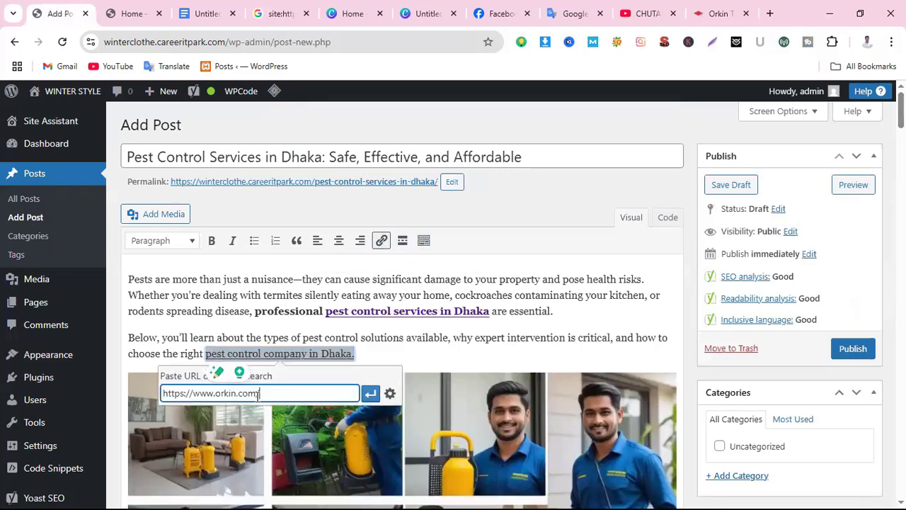
left_click(370, 394)
left_click(590, 337)
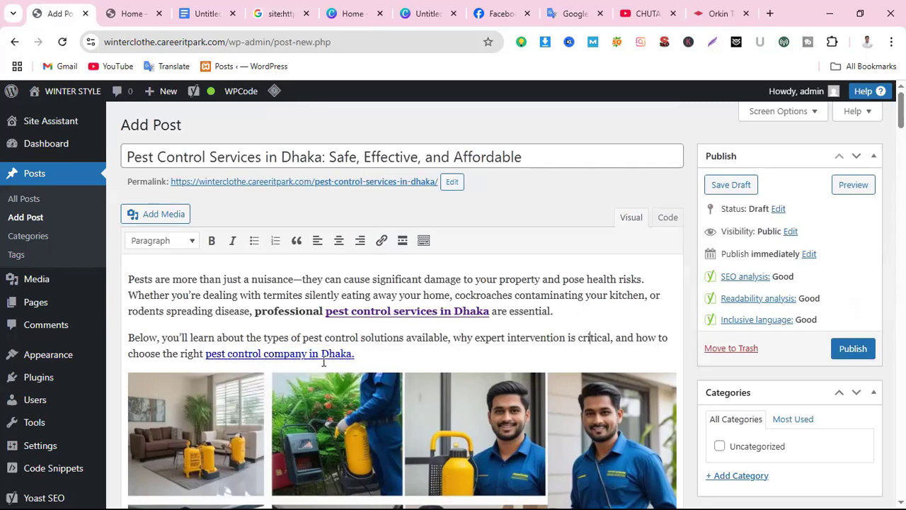
Review the post's Yoast SEO analysis, including outbound links, competing links and keyphrase in SEO title, along with the search appearance fields.
scroll(553, 349, "down", 1)
scroll(553, 349, "down", 20)
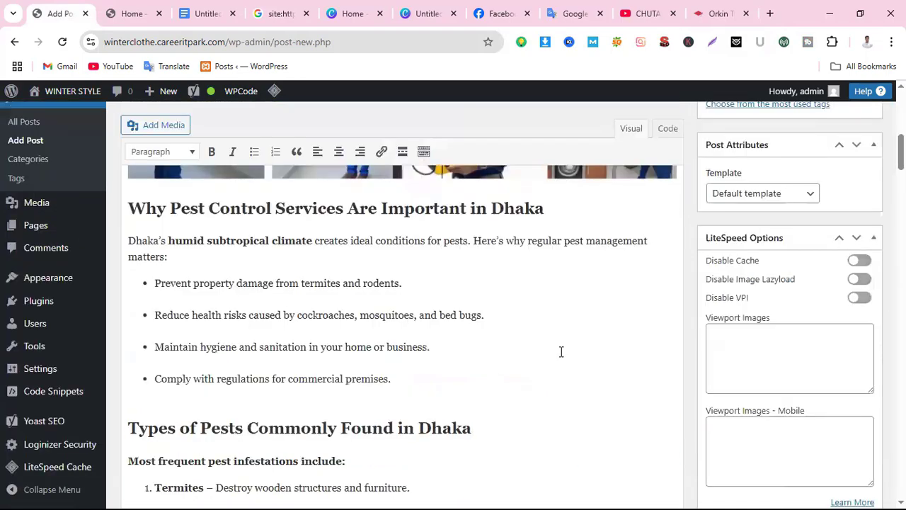
scroll(575, 364, "down", 10)
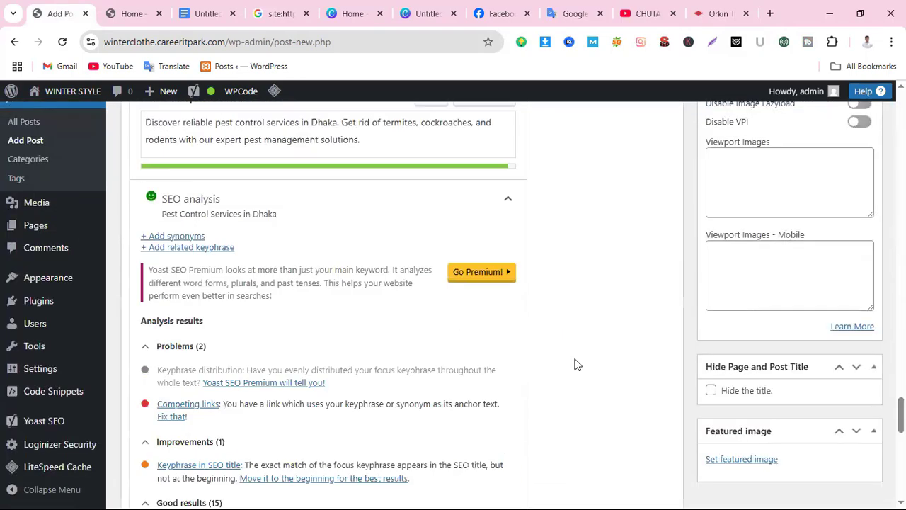
scroll(408, 331, "up", 6)
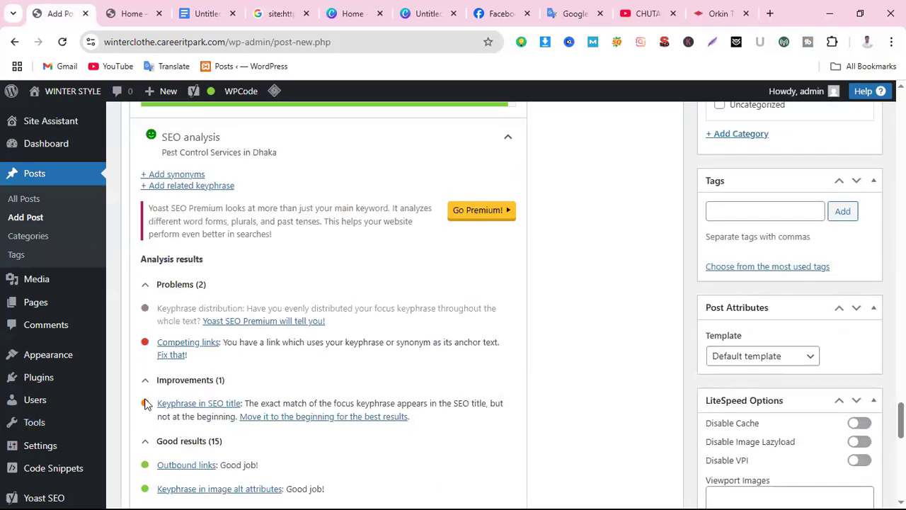
scroll(171, 413, "down", 2)
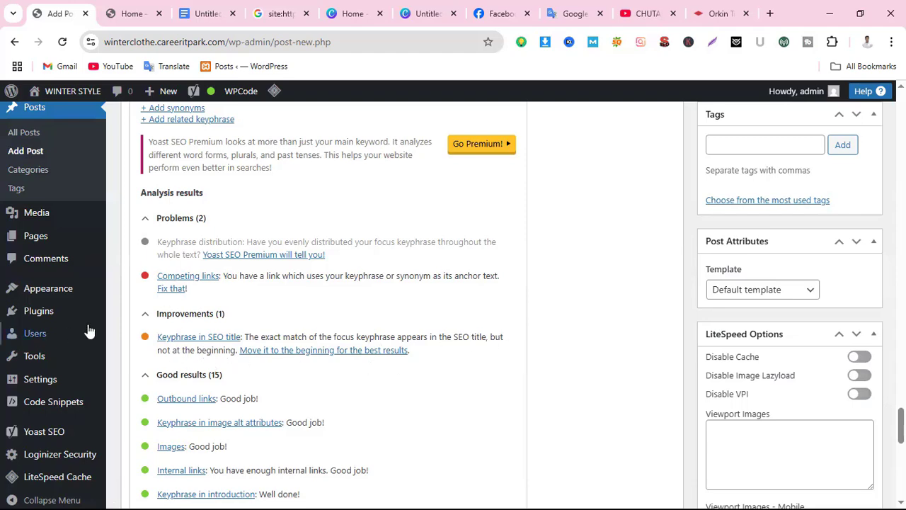
scroll(467, 453, "up", 20)
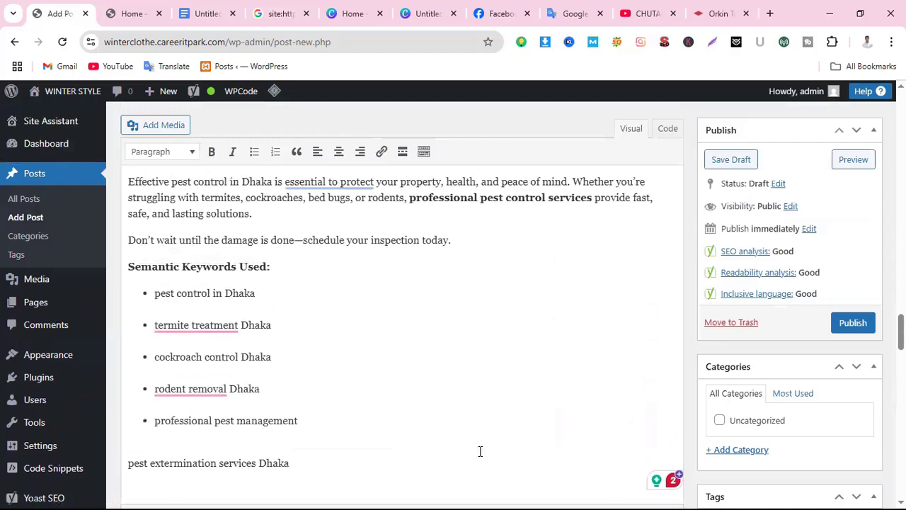
scroll(482, 453, "down", 10)
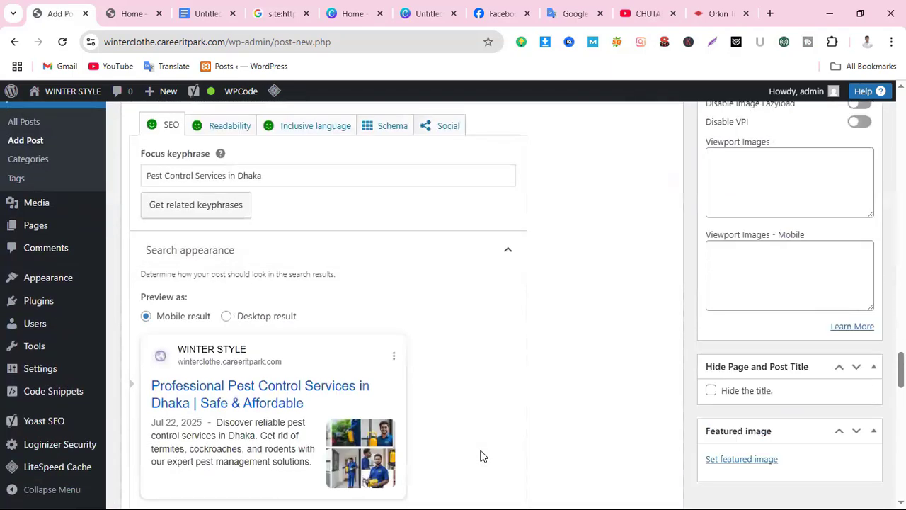
scroll(480, 456, "up", 2)
scroll(481, 456, "down", 6)
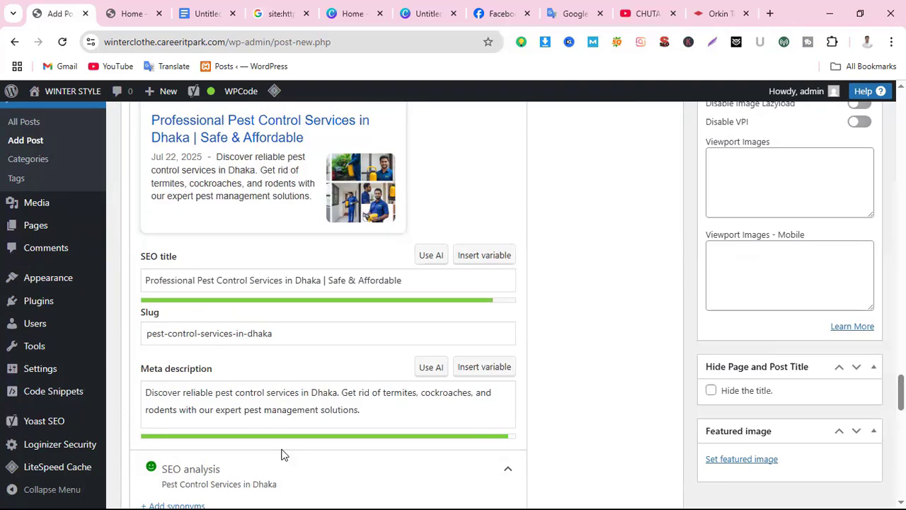
scroll(290, 432, "down", 5)
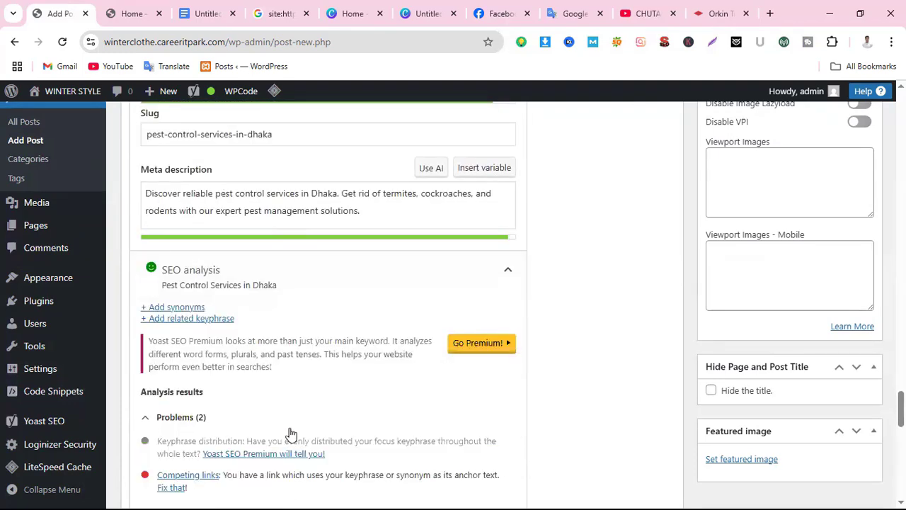
scroll(142, 404, "up", 1)
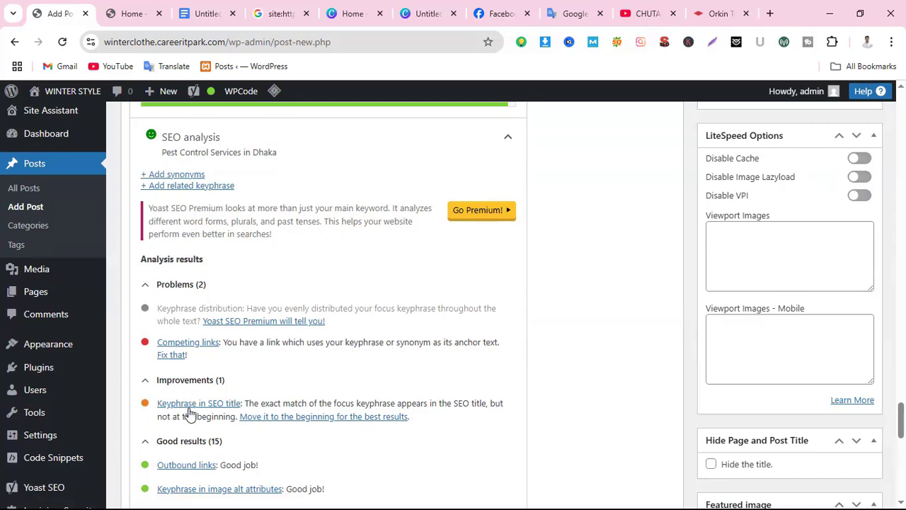
Remove "Professional" from the Yoast SEO title so it reads "Pest Control Services in Dhaka | Safe & Affordable", and check the analysis.
scroll(192, 417, "up", 4)
scroll(199, 414, "up", 4)
scroll(179, 405, "down", 2)
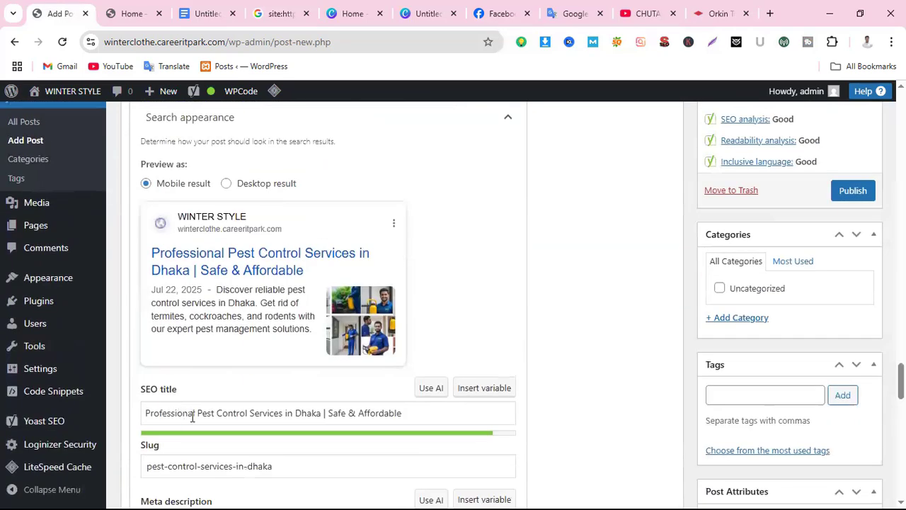
left_click(196, 414)
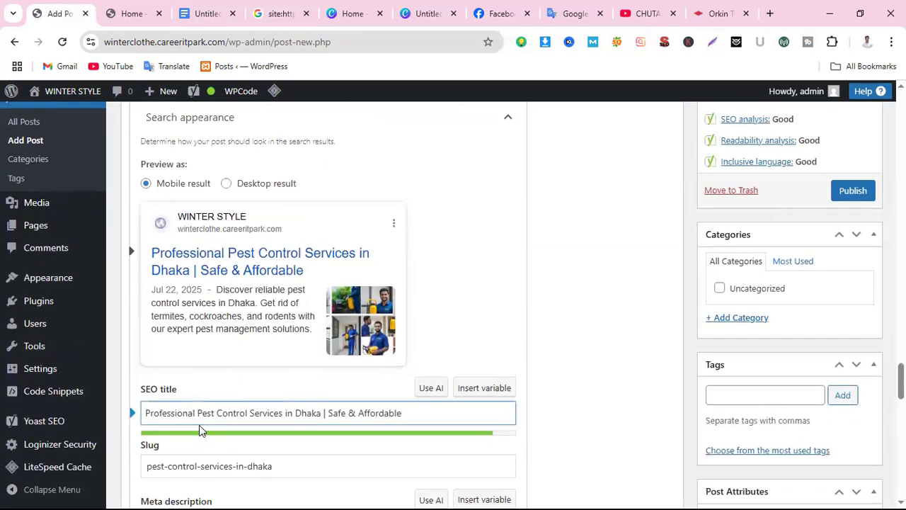
key("BackSpace")
key("BackSpace")
key("BackSpace")
key("BackSpace")
key("BackSpace")
key("BackSpace")
key("BackSpace")
key("BackSpace")
key("BackSpace")
key("BackSpace")
key("BackSpace")
key("BackSpace")
key("BackSpace")
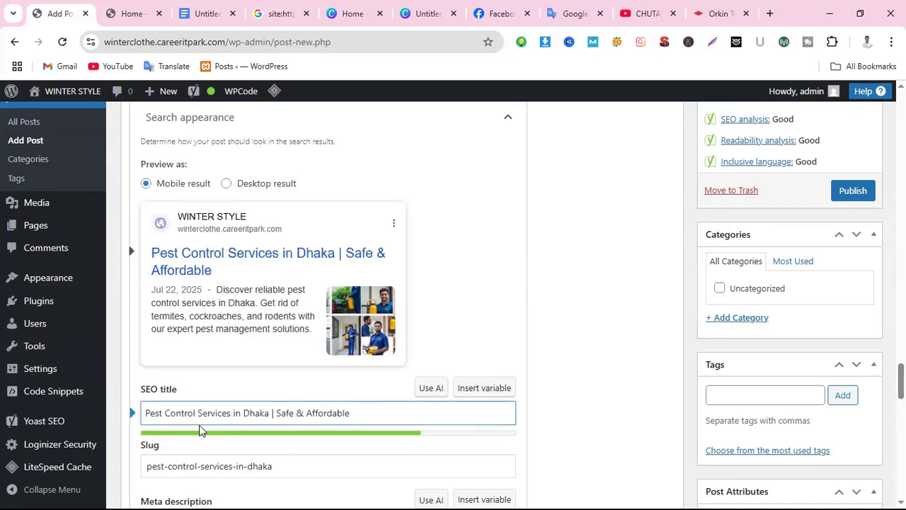
left_click(544, 424)
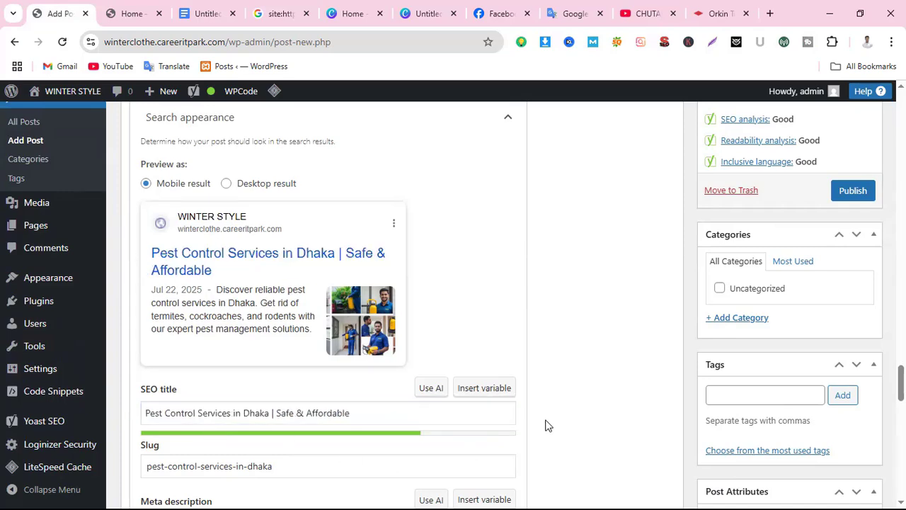
scroll(545, 425, "down", 7)
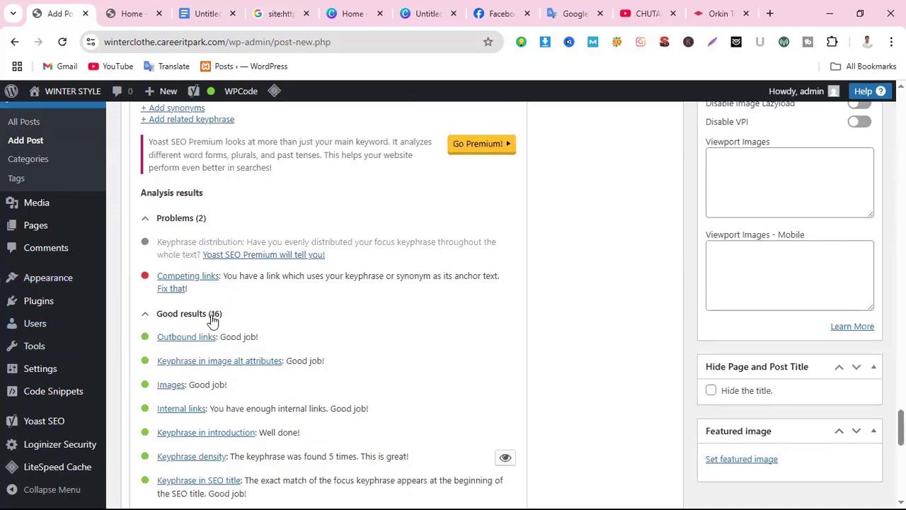
Review the Yoast SEO analysis results, including problems and good results, along with the post's search appearance preview.
scroll(271, 330, "down", 1)
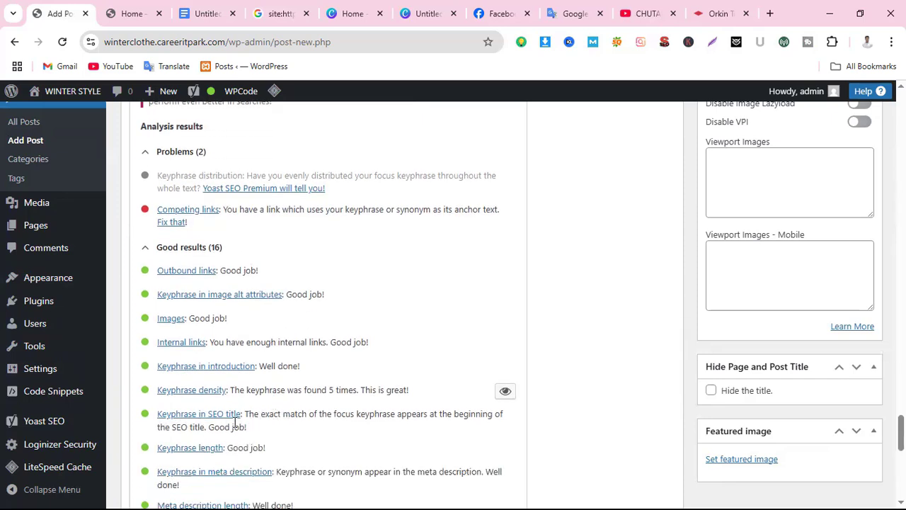
scroll(274, 429, "down", 1)
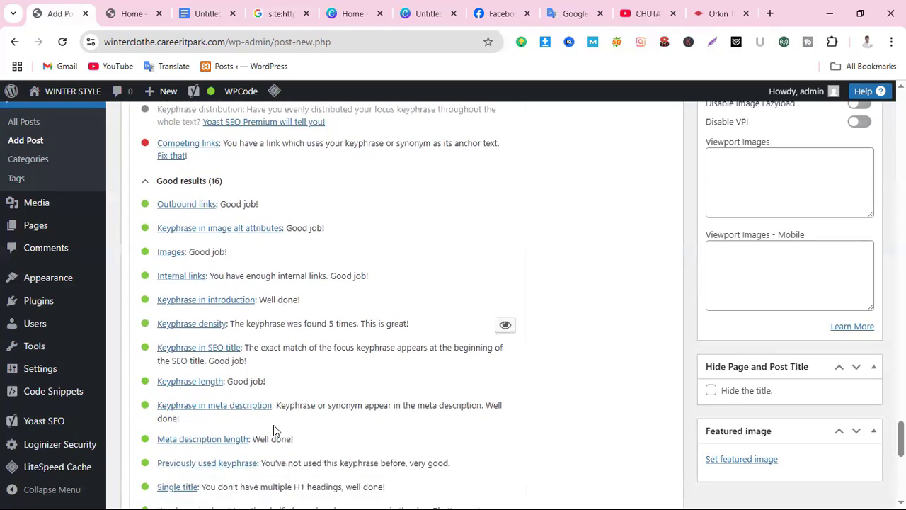
scroll(290, 425, "down", 2)
scroll(298, 431, "up", 15)
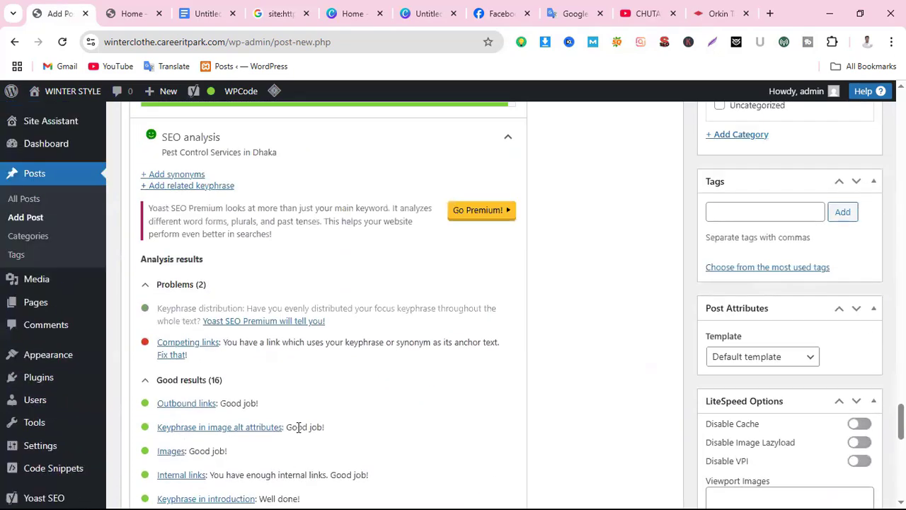
scroll(272, 373, "down", 3)
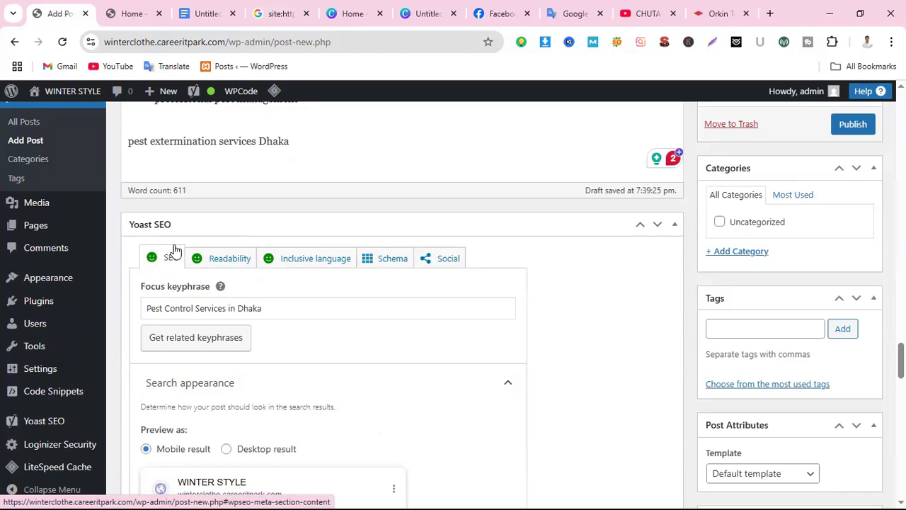
scroll(241, 361, "down", 3)
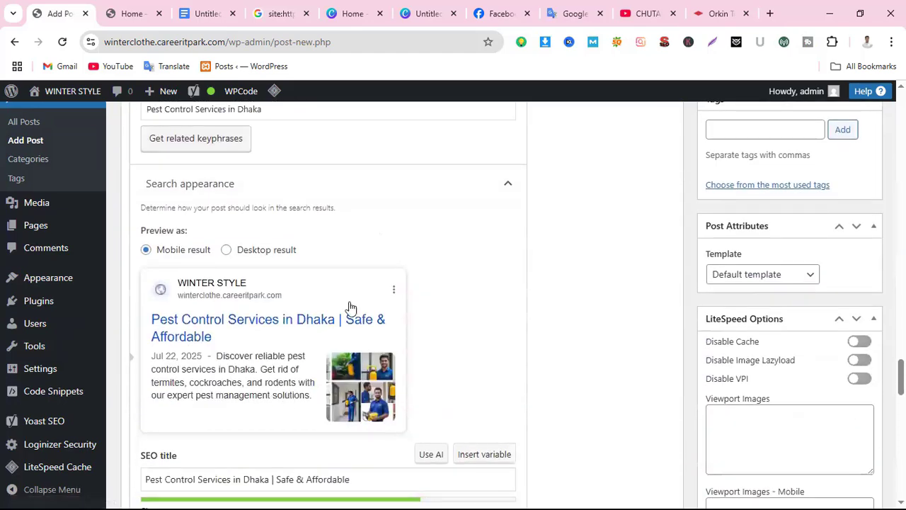
scroll(422, 398, "up", 1)
scroll(425, 397, "up", 1)
scroll(427, 397, "down", 2)
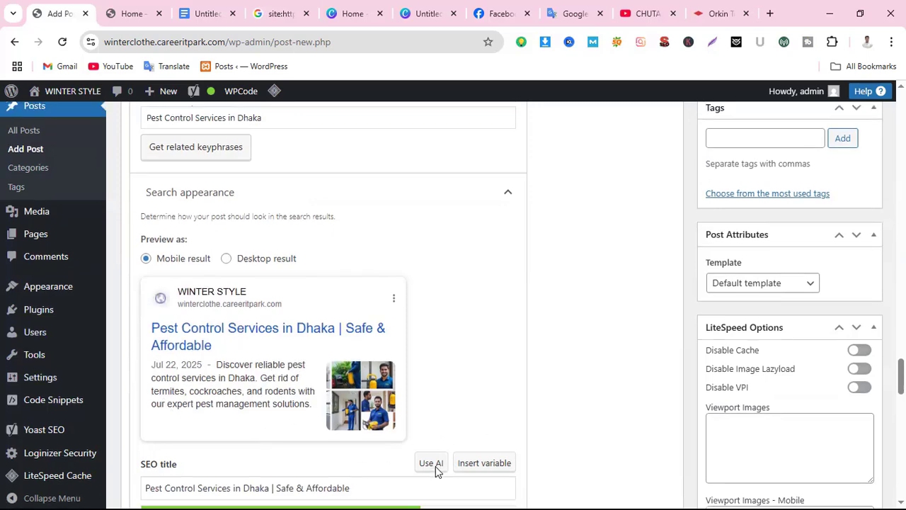
Look over the post's content from the title and linked introduction through the image, following sections and price table.
scroll(434, 469, "up", 15)
scroll(442, 462, "up", 20)
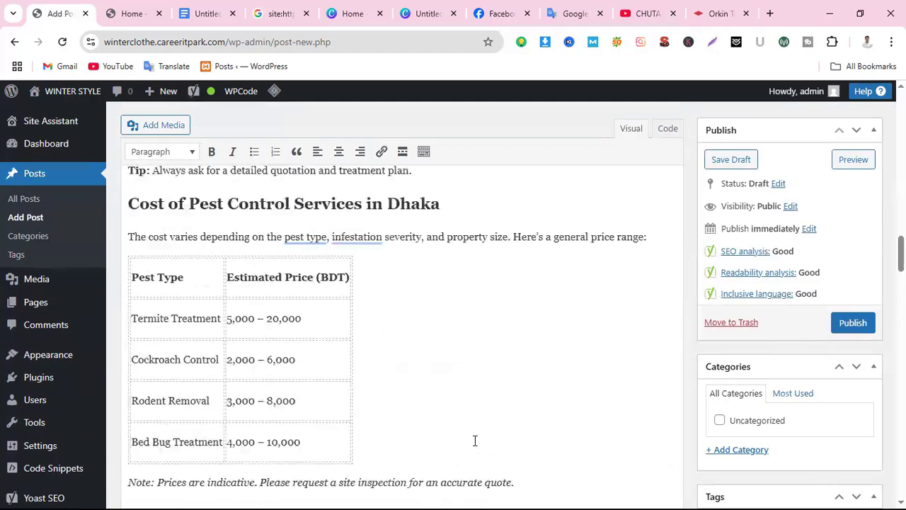
scroll(473, 445, "up", 5)
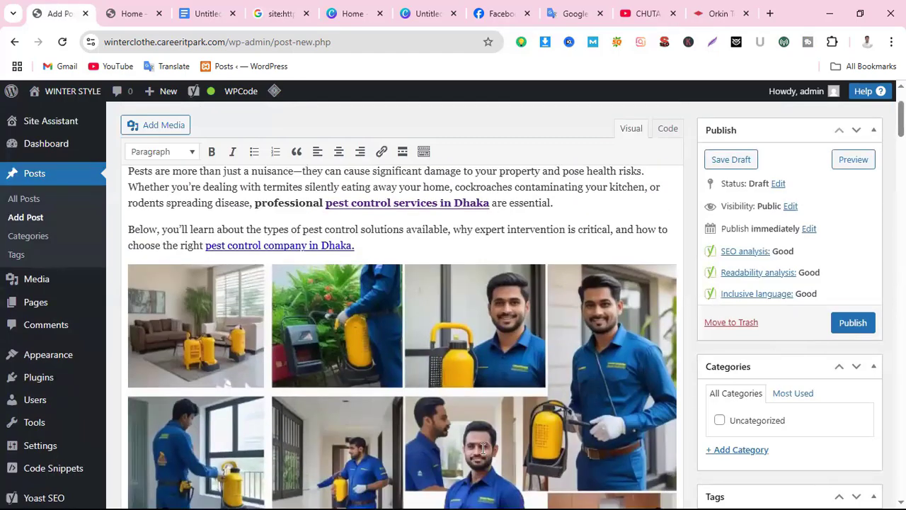
scroll(420, 404, "down", 6)
scroll(421, 404, "up", 3)
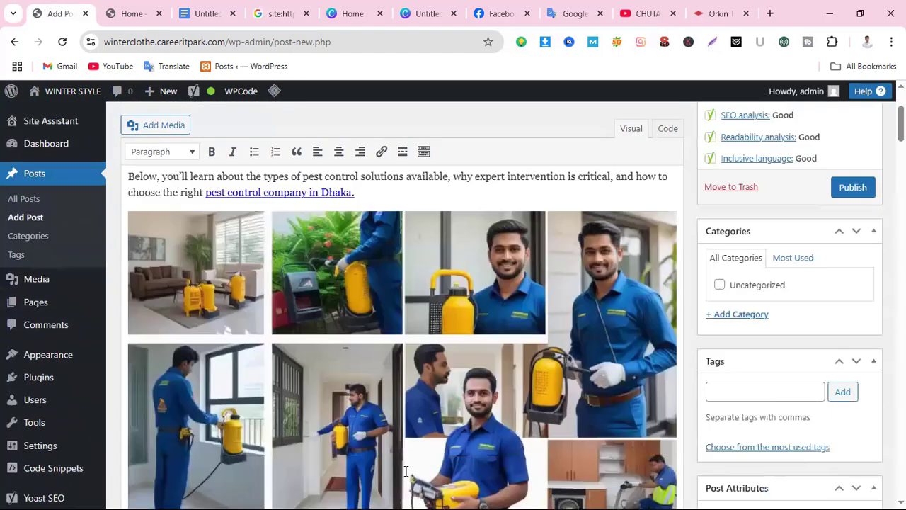
scroll(361, 438, "down", 1)
scroll(363, 431, "down", 5)
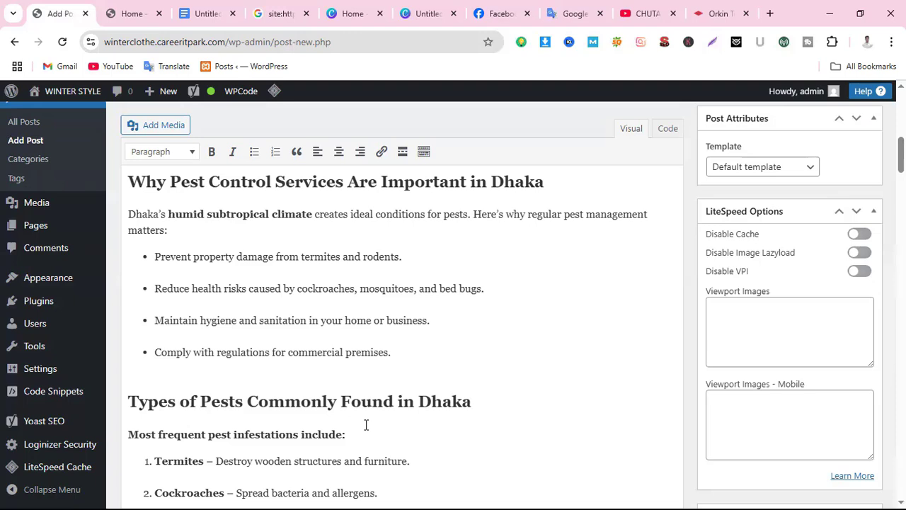
scroll(366, 424, "up", 10)
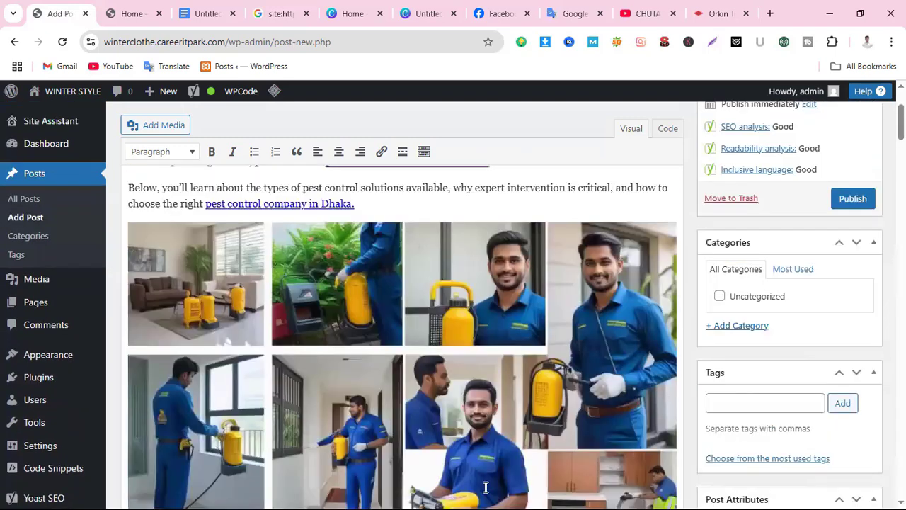
scroll(482, 475, "down", 1)
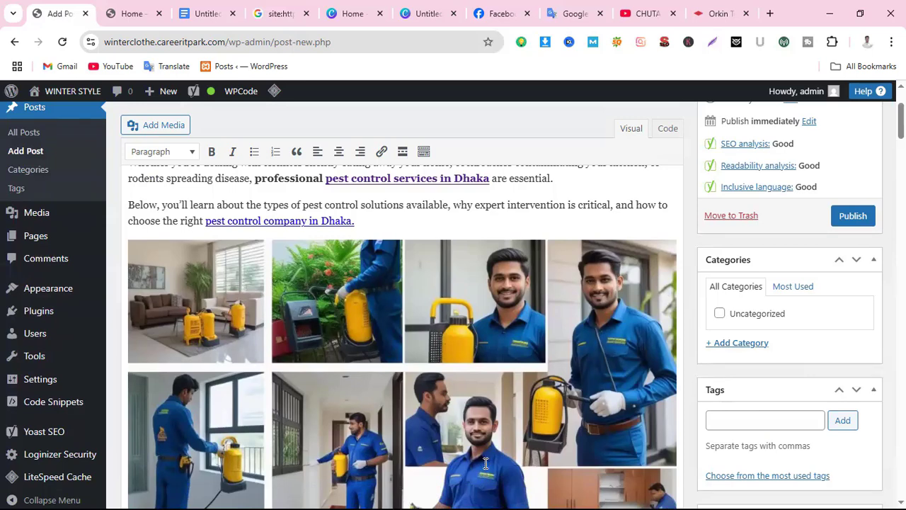
scroll(485, 462, "down", 1)
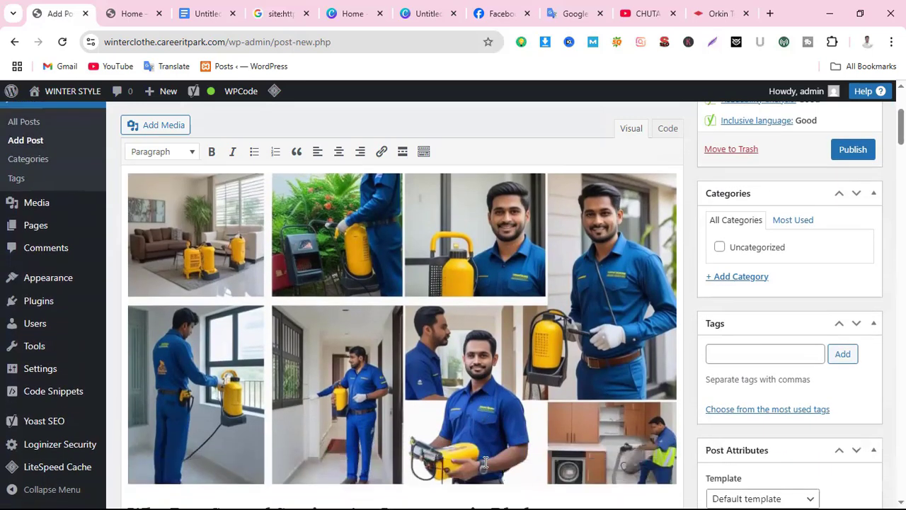
scroll(485, 462, "up", 2)
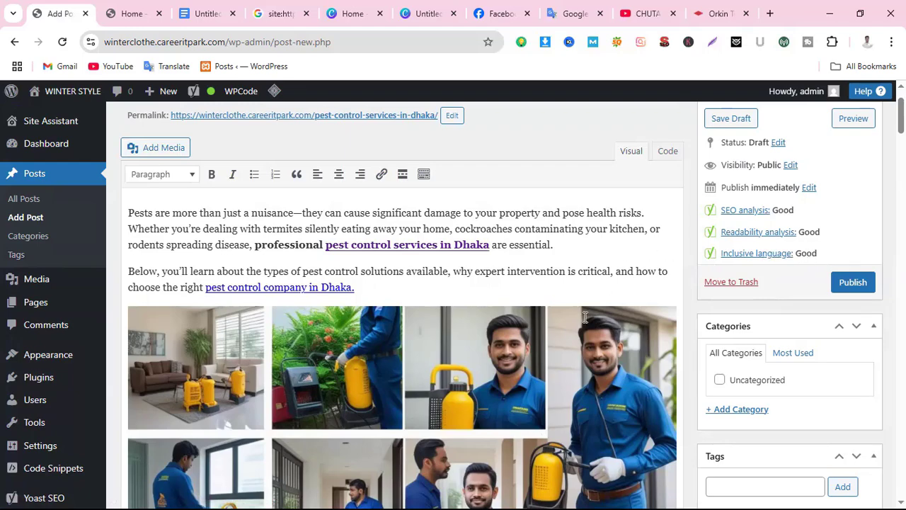
scroll(570, 401, "up", 1)
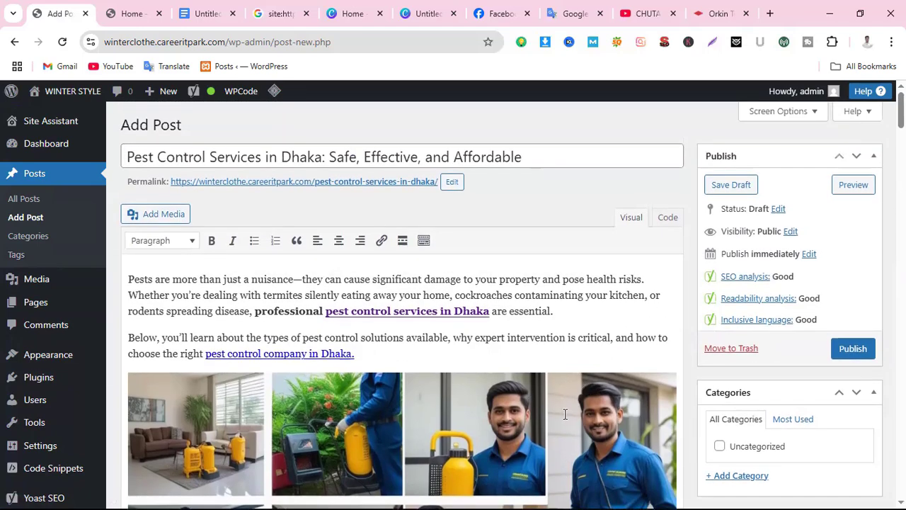
scroll(567, 414, "down", 6)
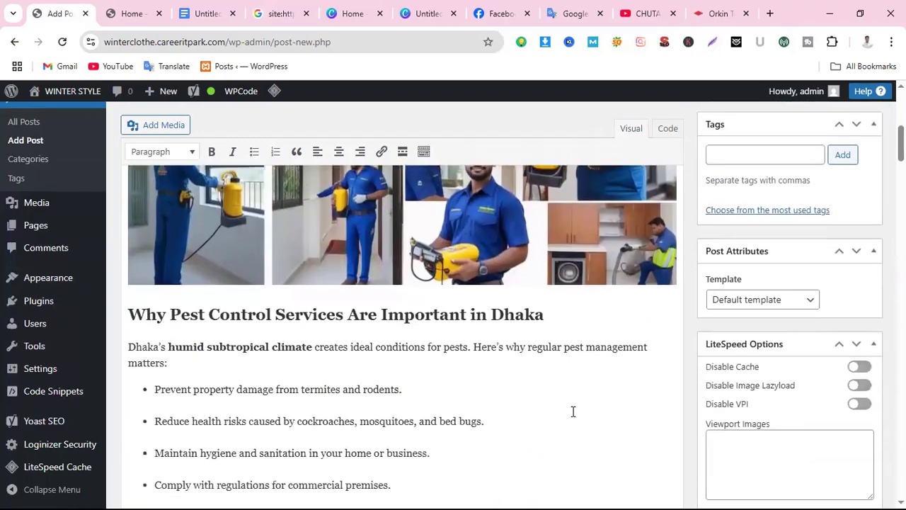
scroll(573, 412, "up", 3)
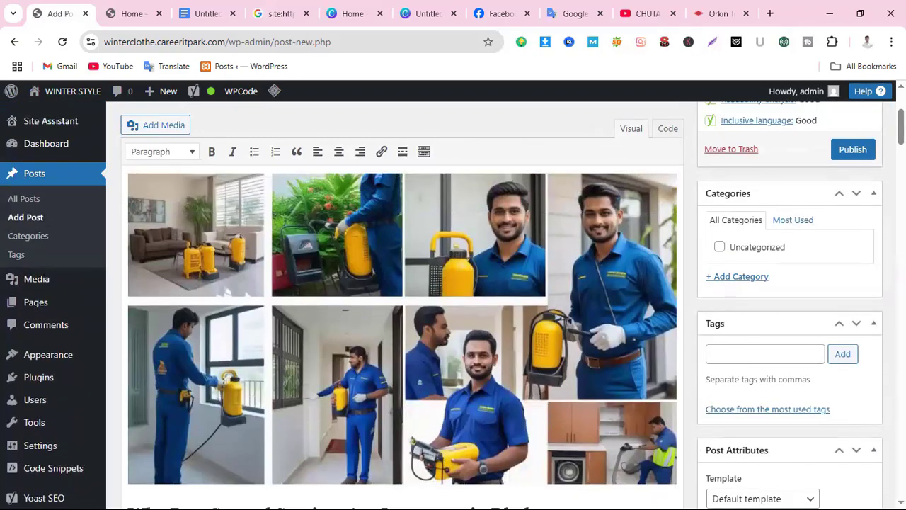